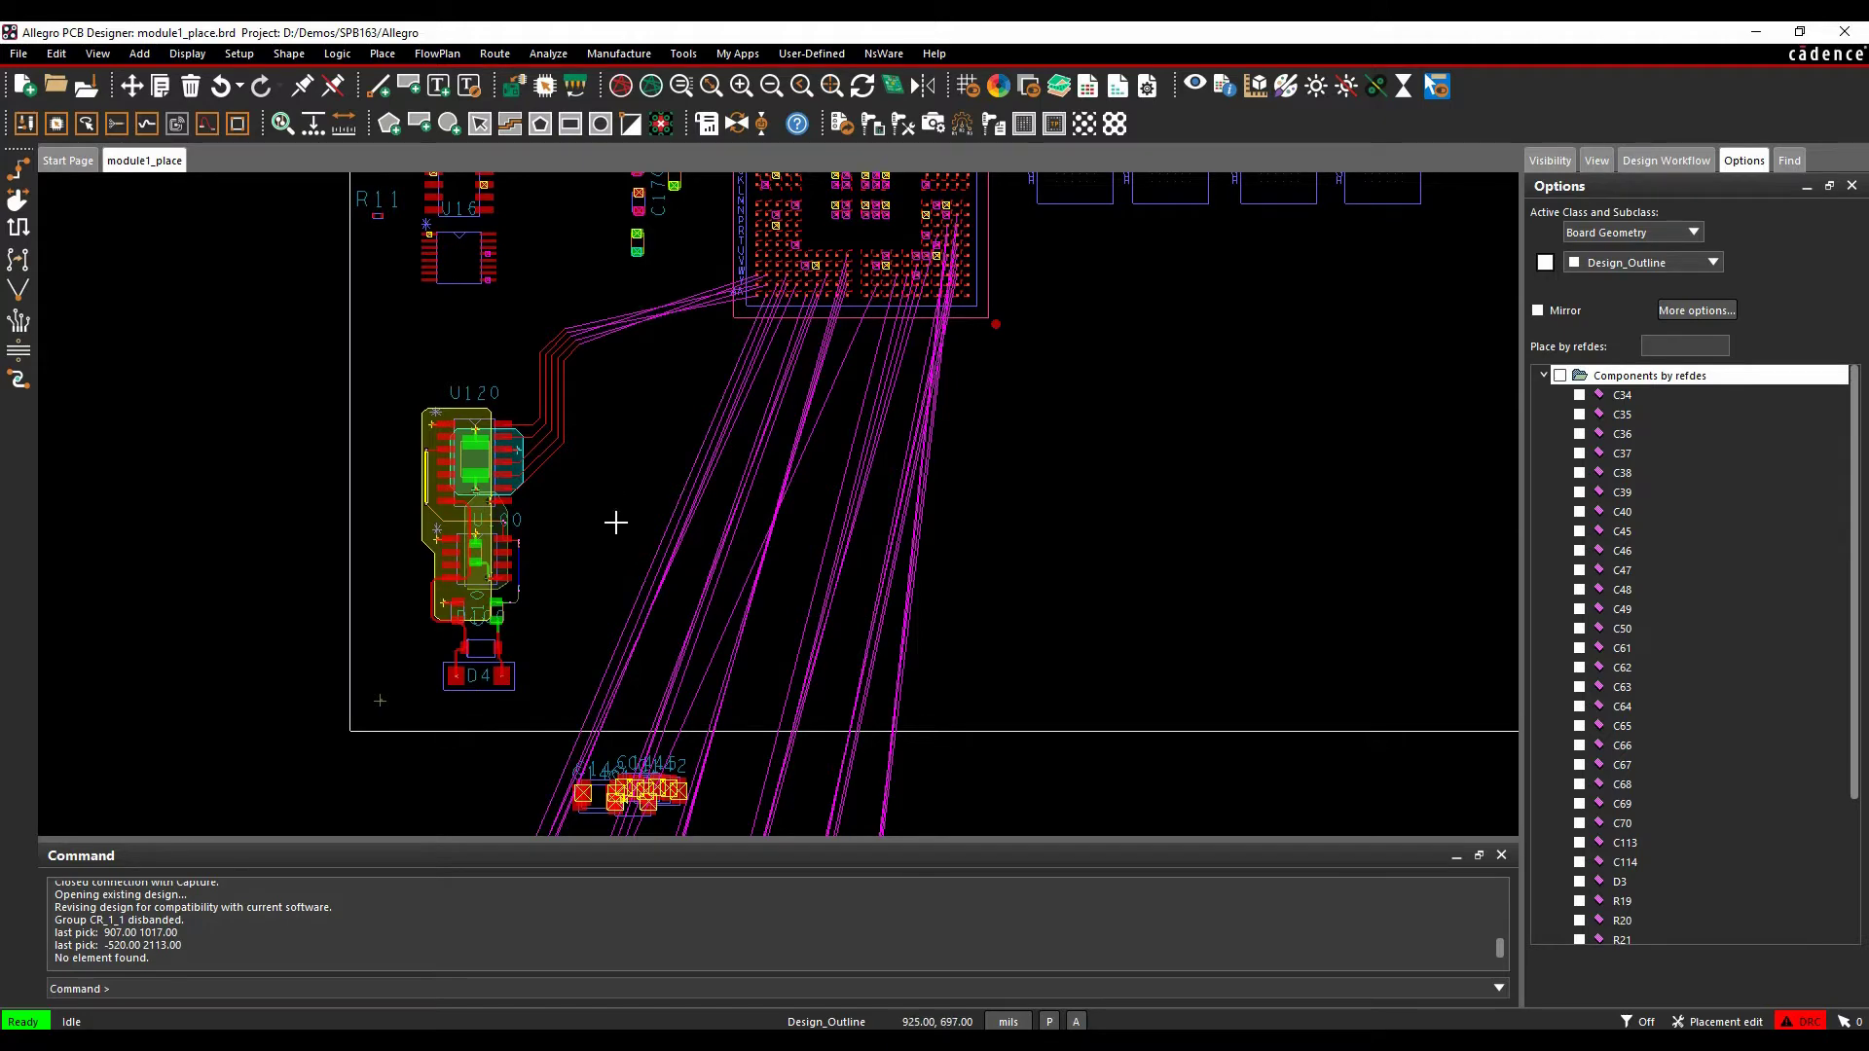
Pan around the board and set Placement Edit mode from the right-click menu
scroll(717, 617, "down", 2)
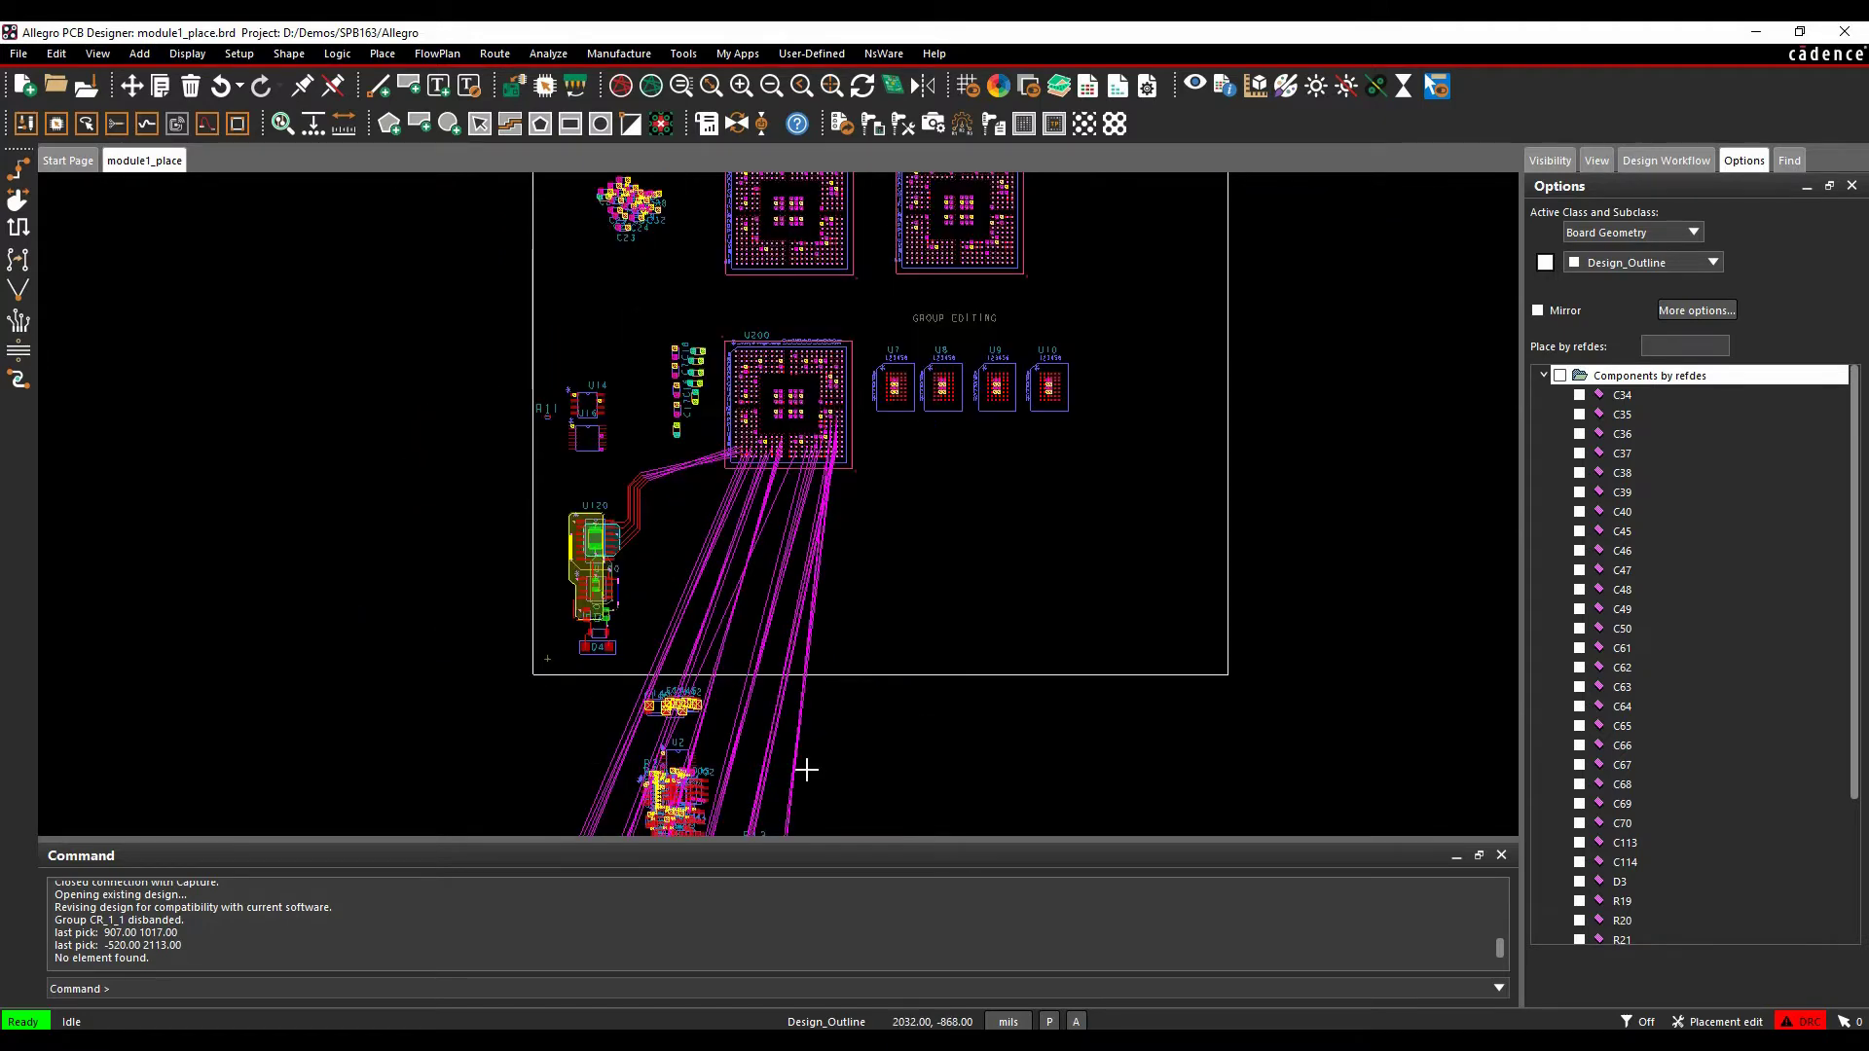
middle_click_drag(805, 763, 784, 582)
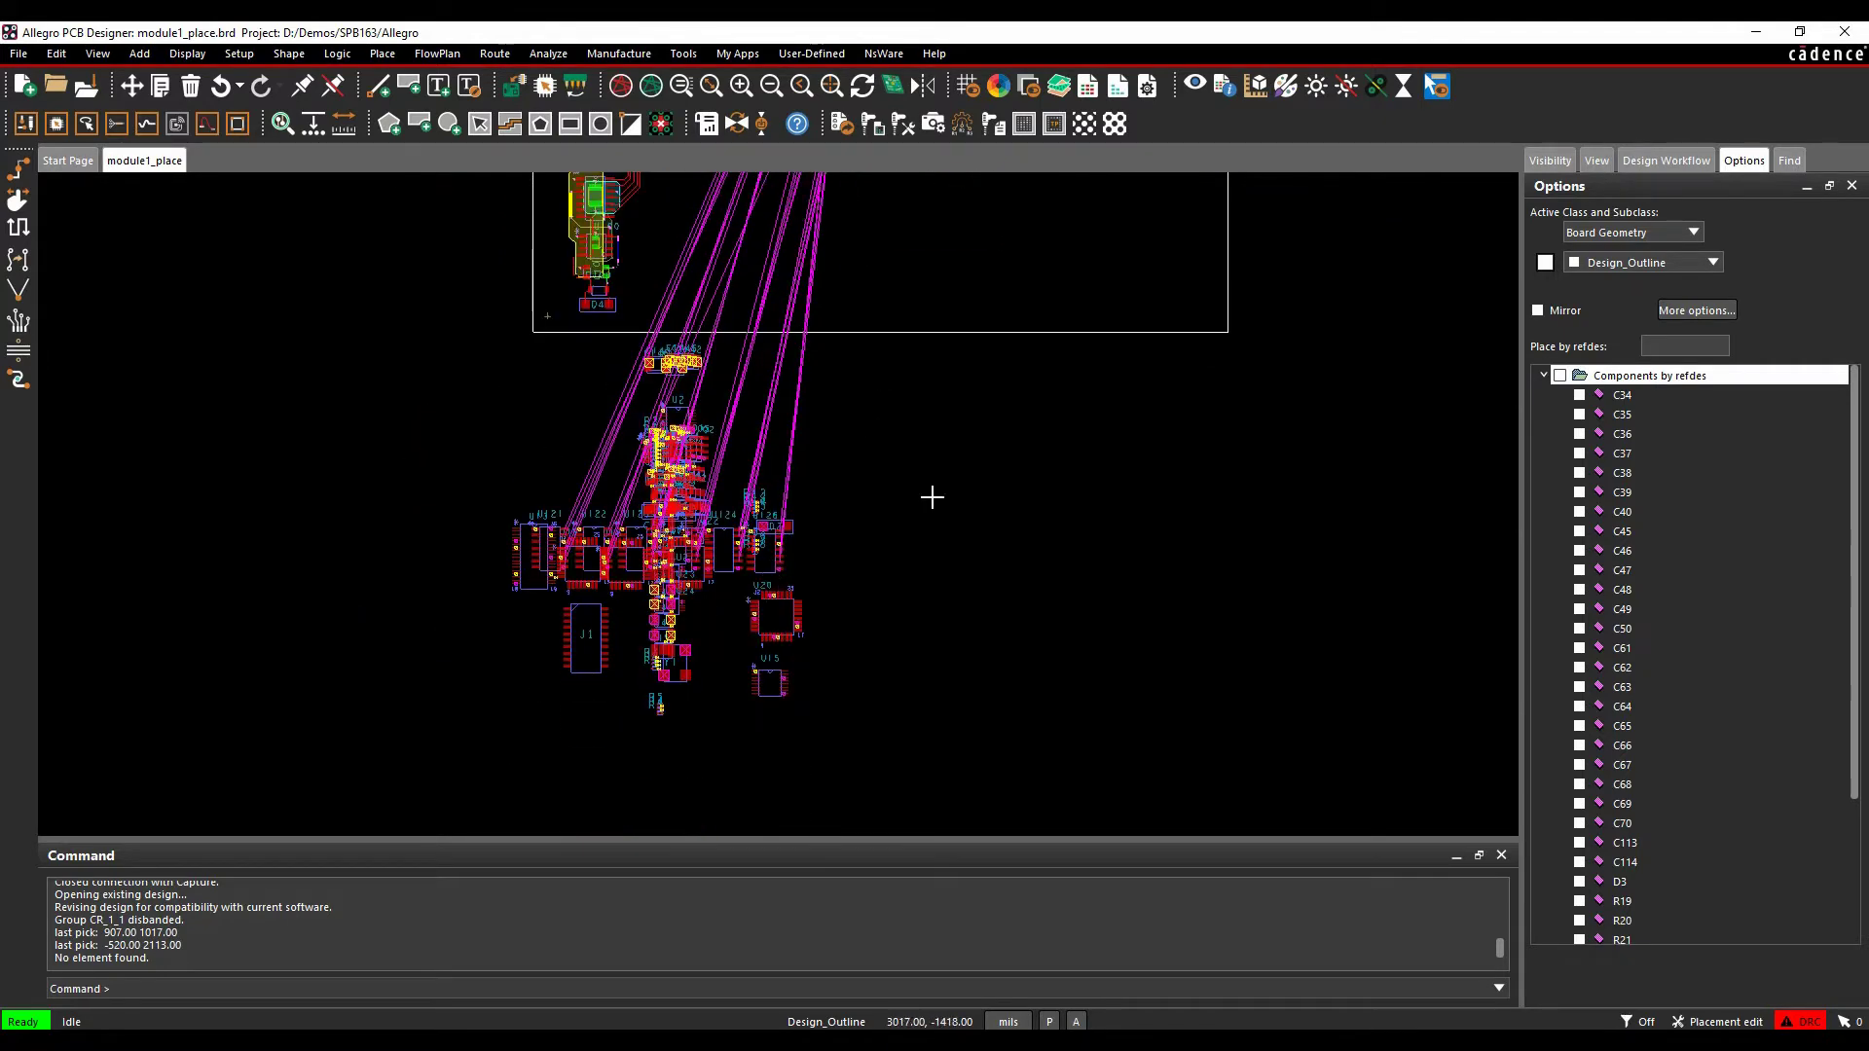
middle_click_drag(869, 510, 852, 745)
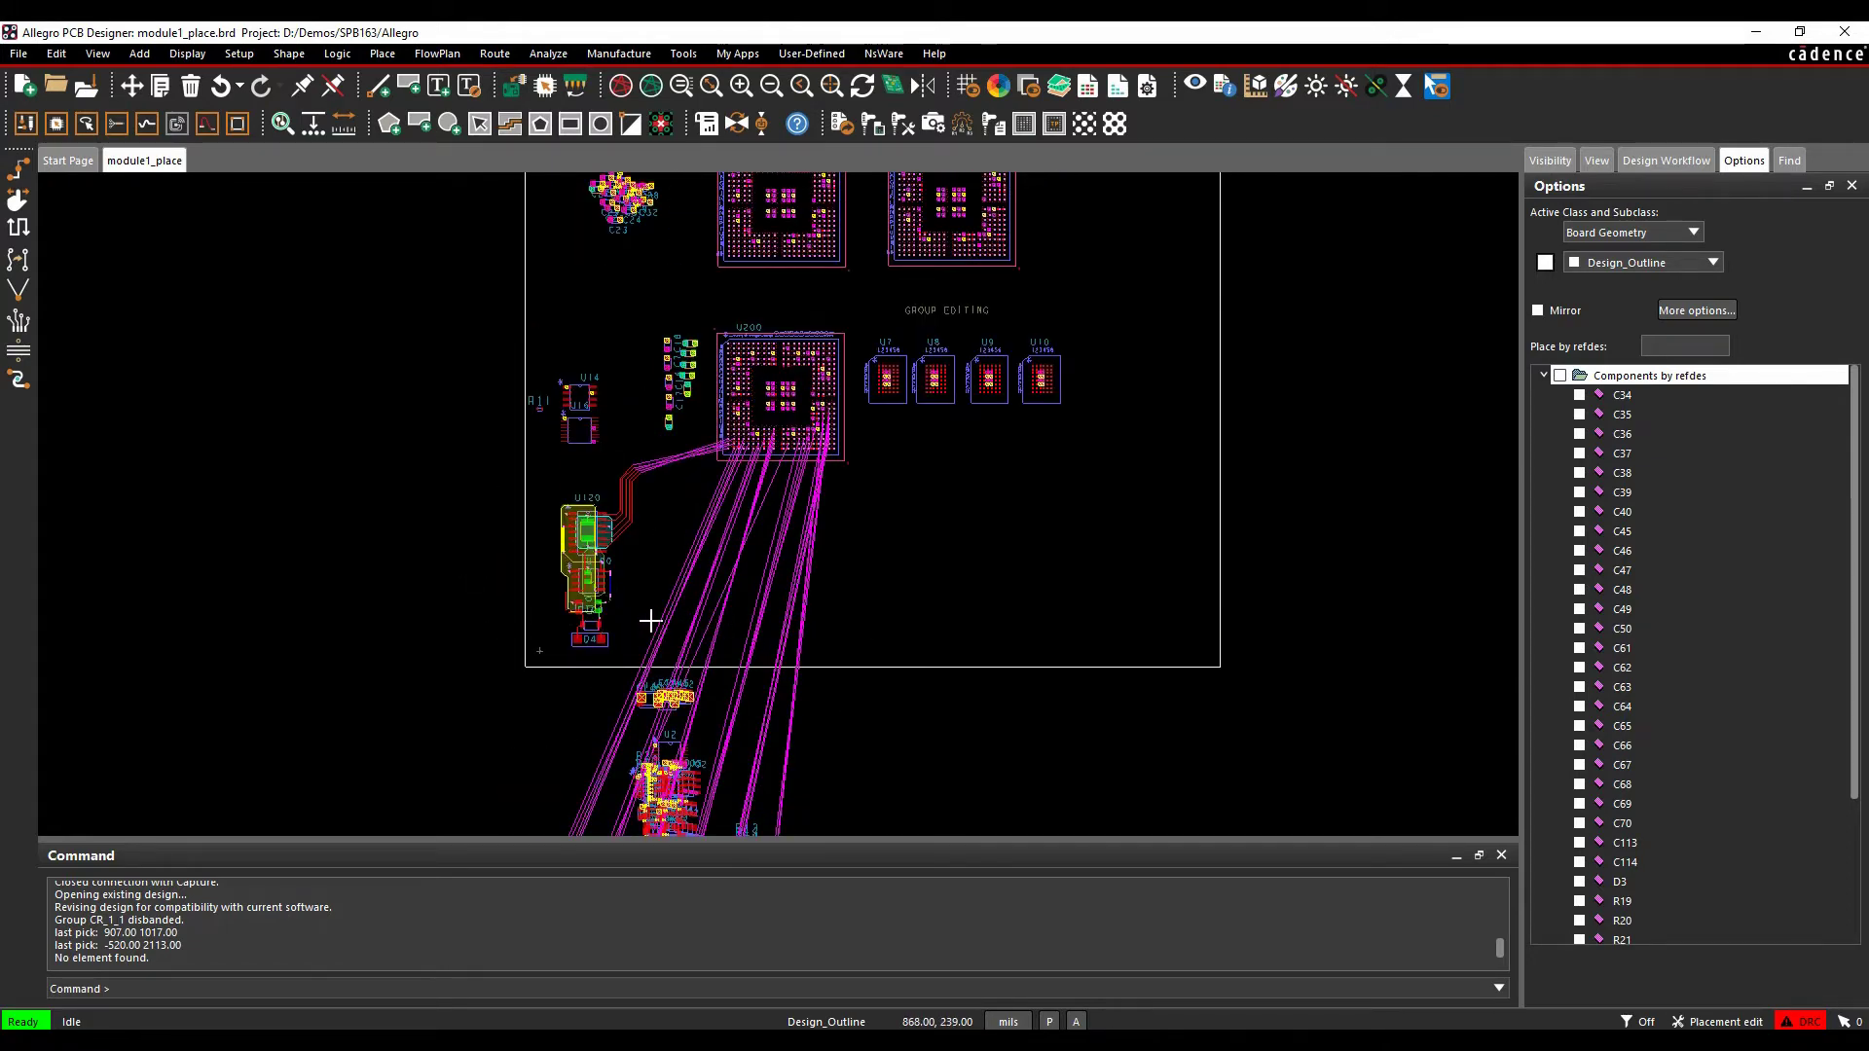
scroll(651, 620, "up", 2)
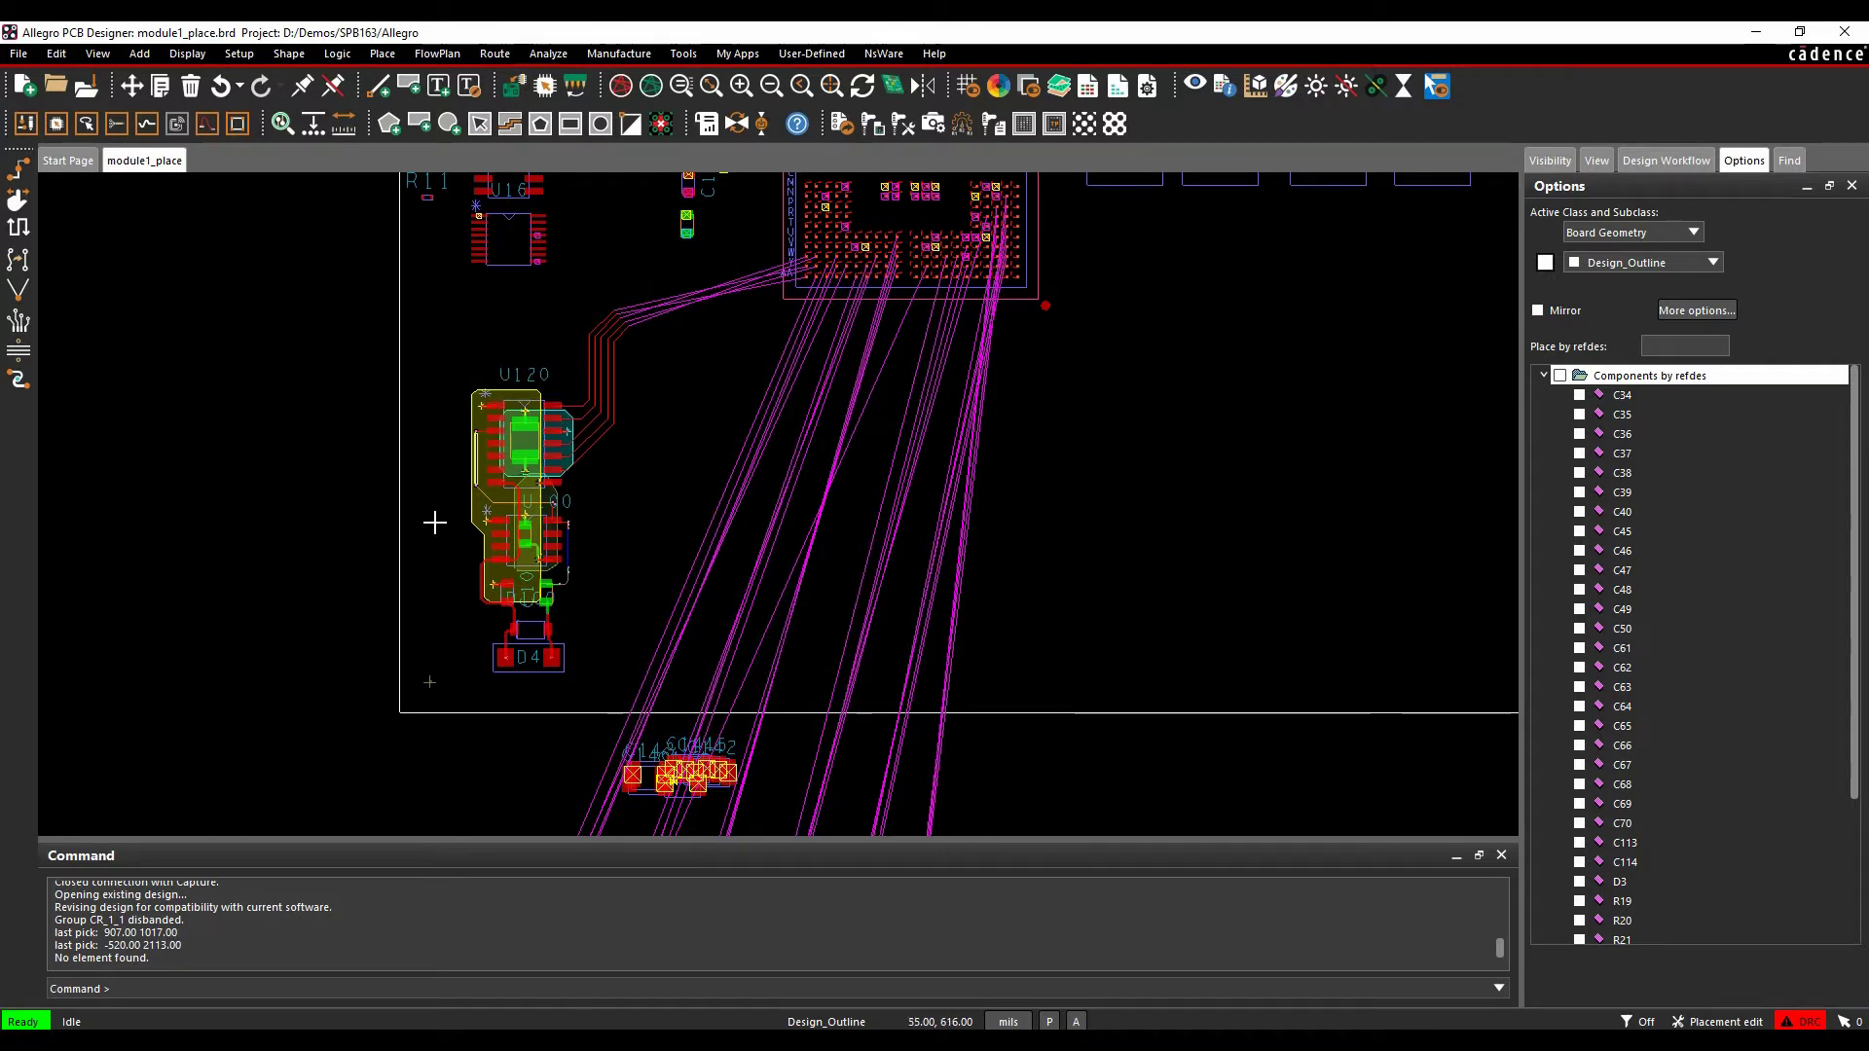
right_click(269, 308)
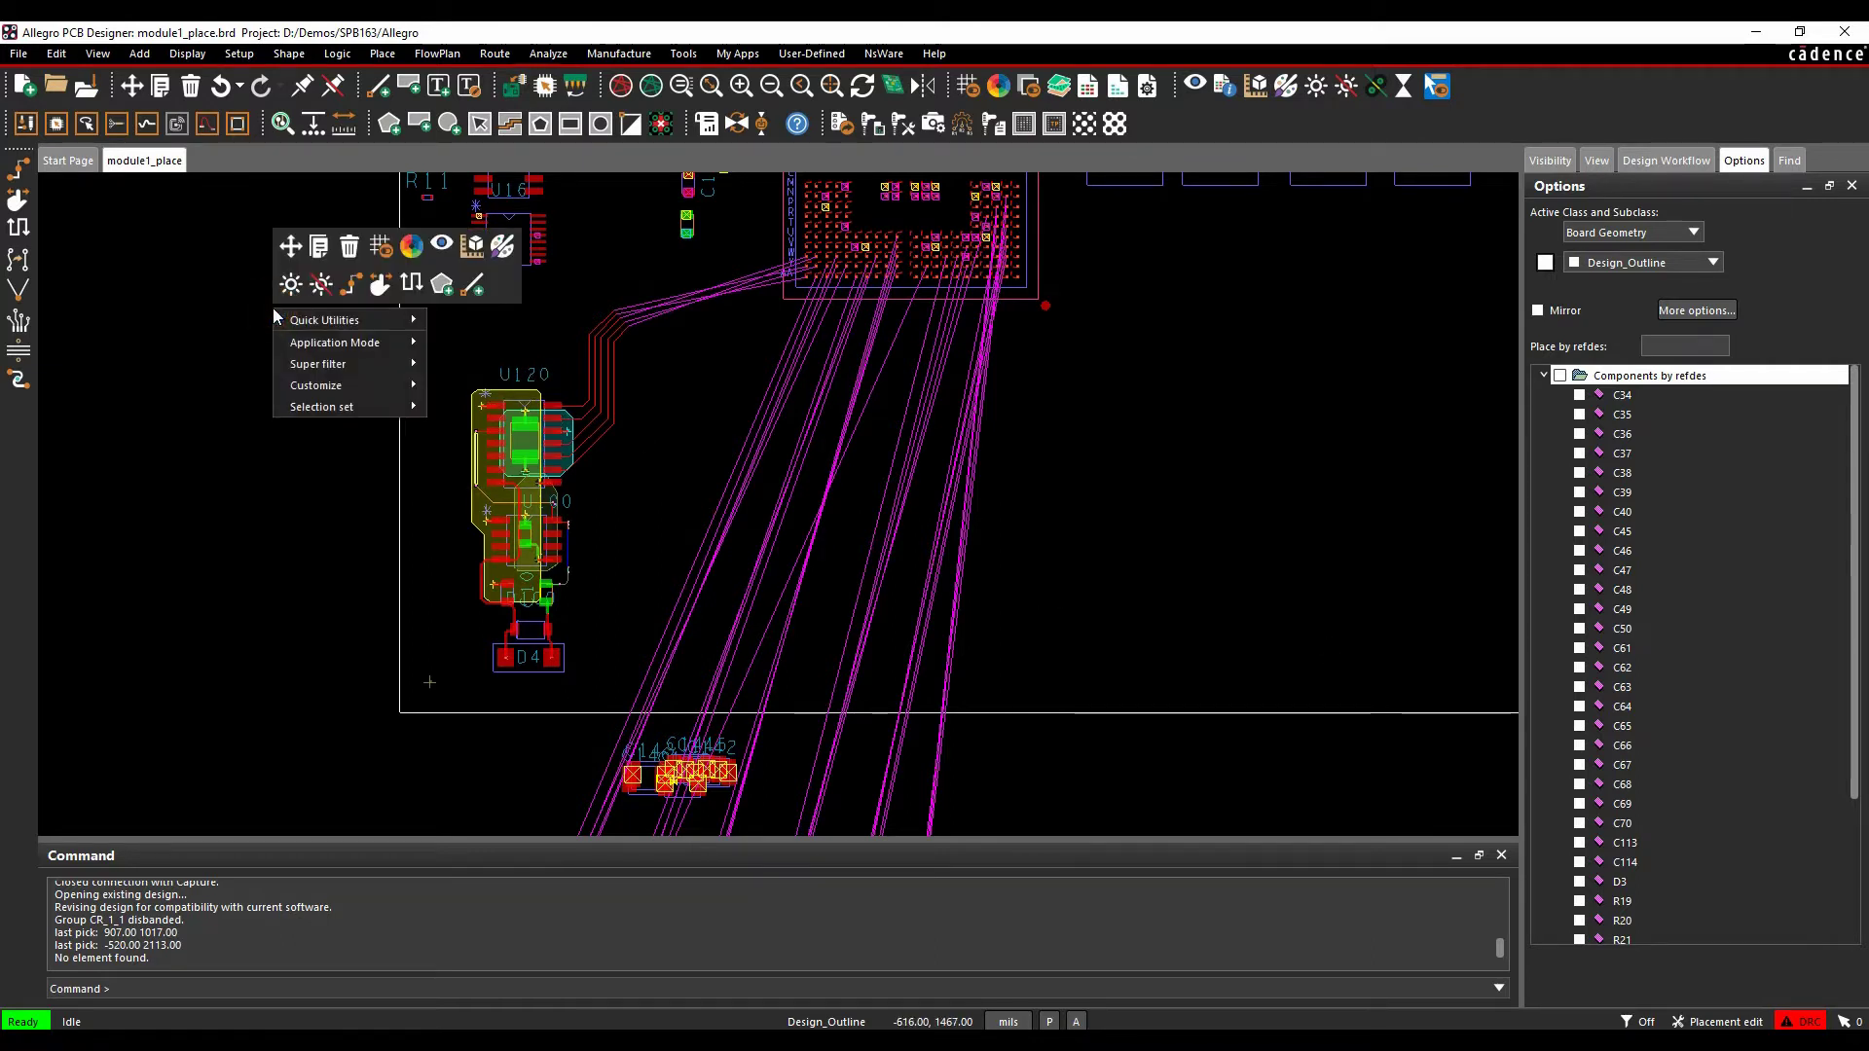
mouse_move(335, 348)
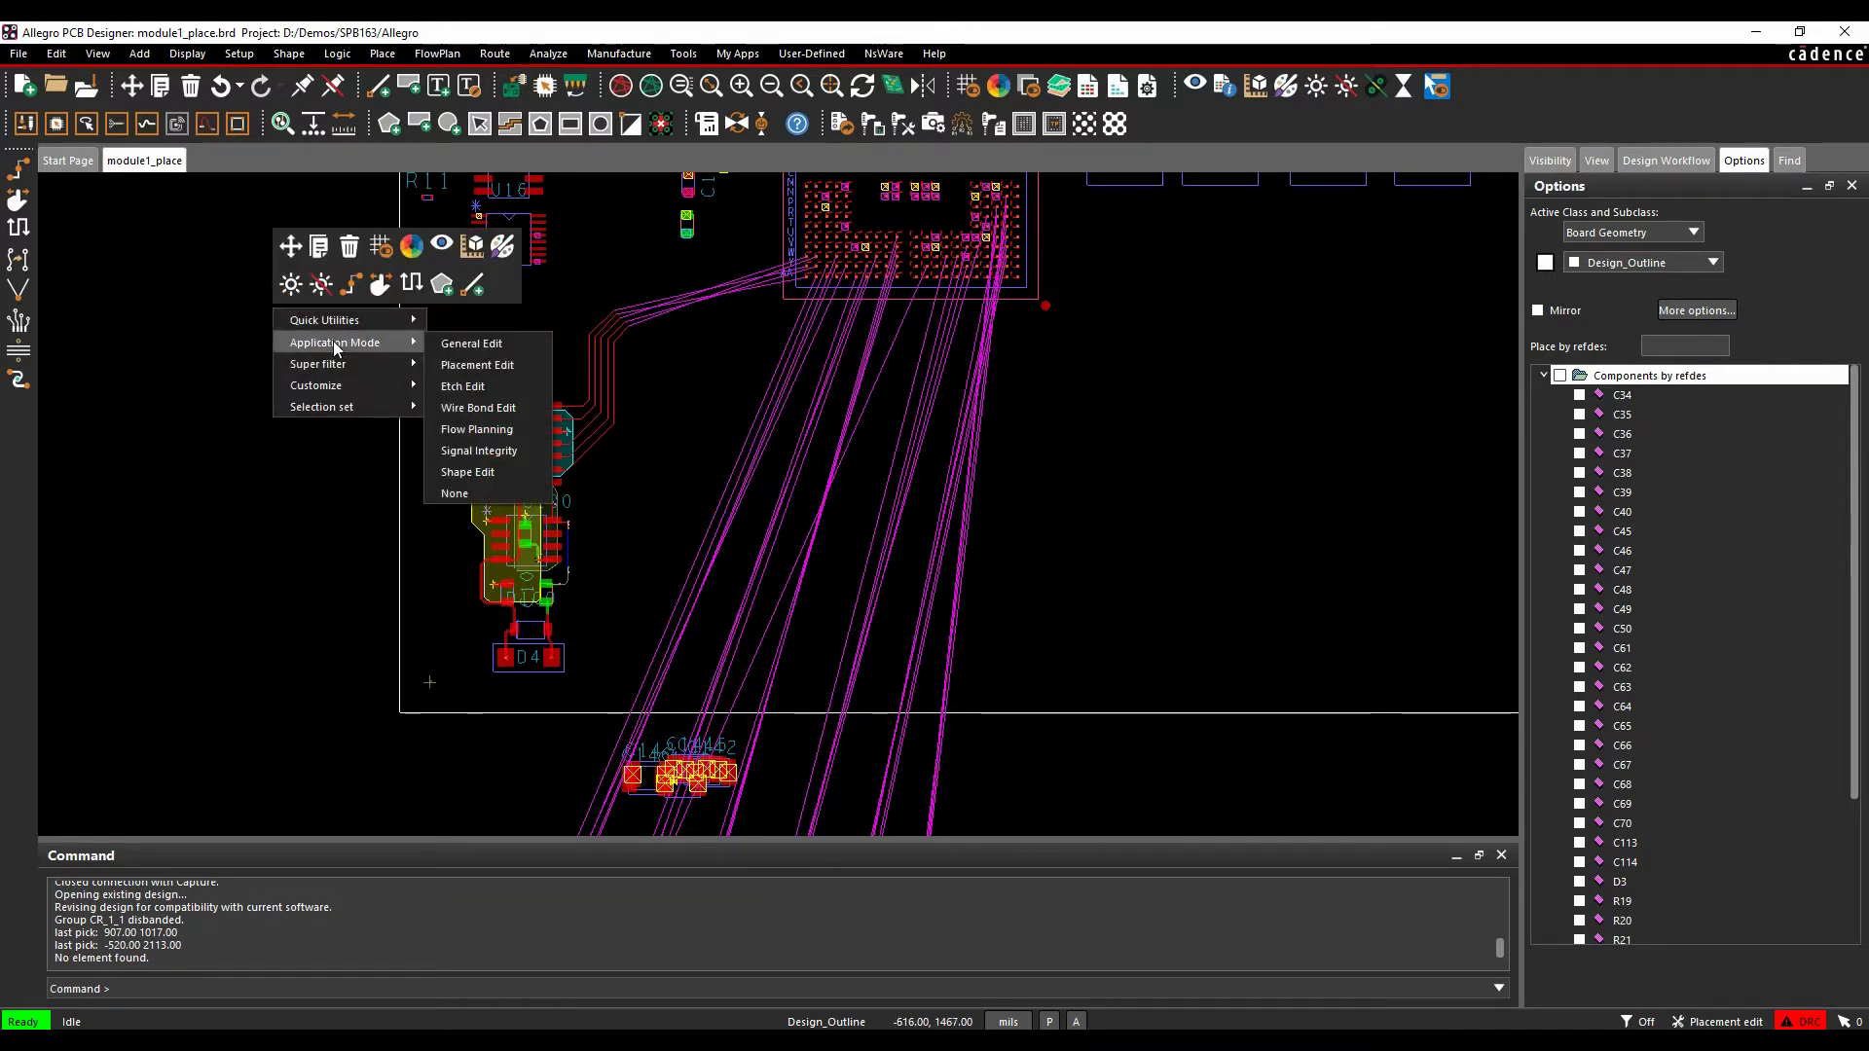
left_click(440, 370)
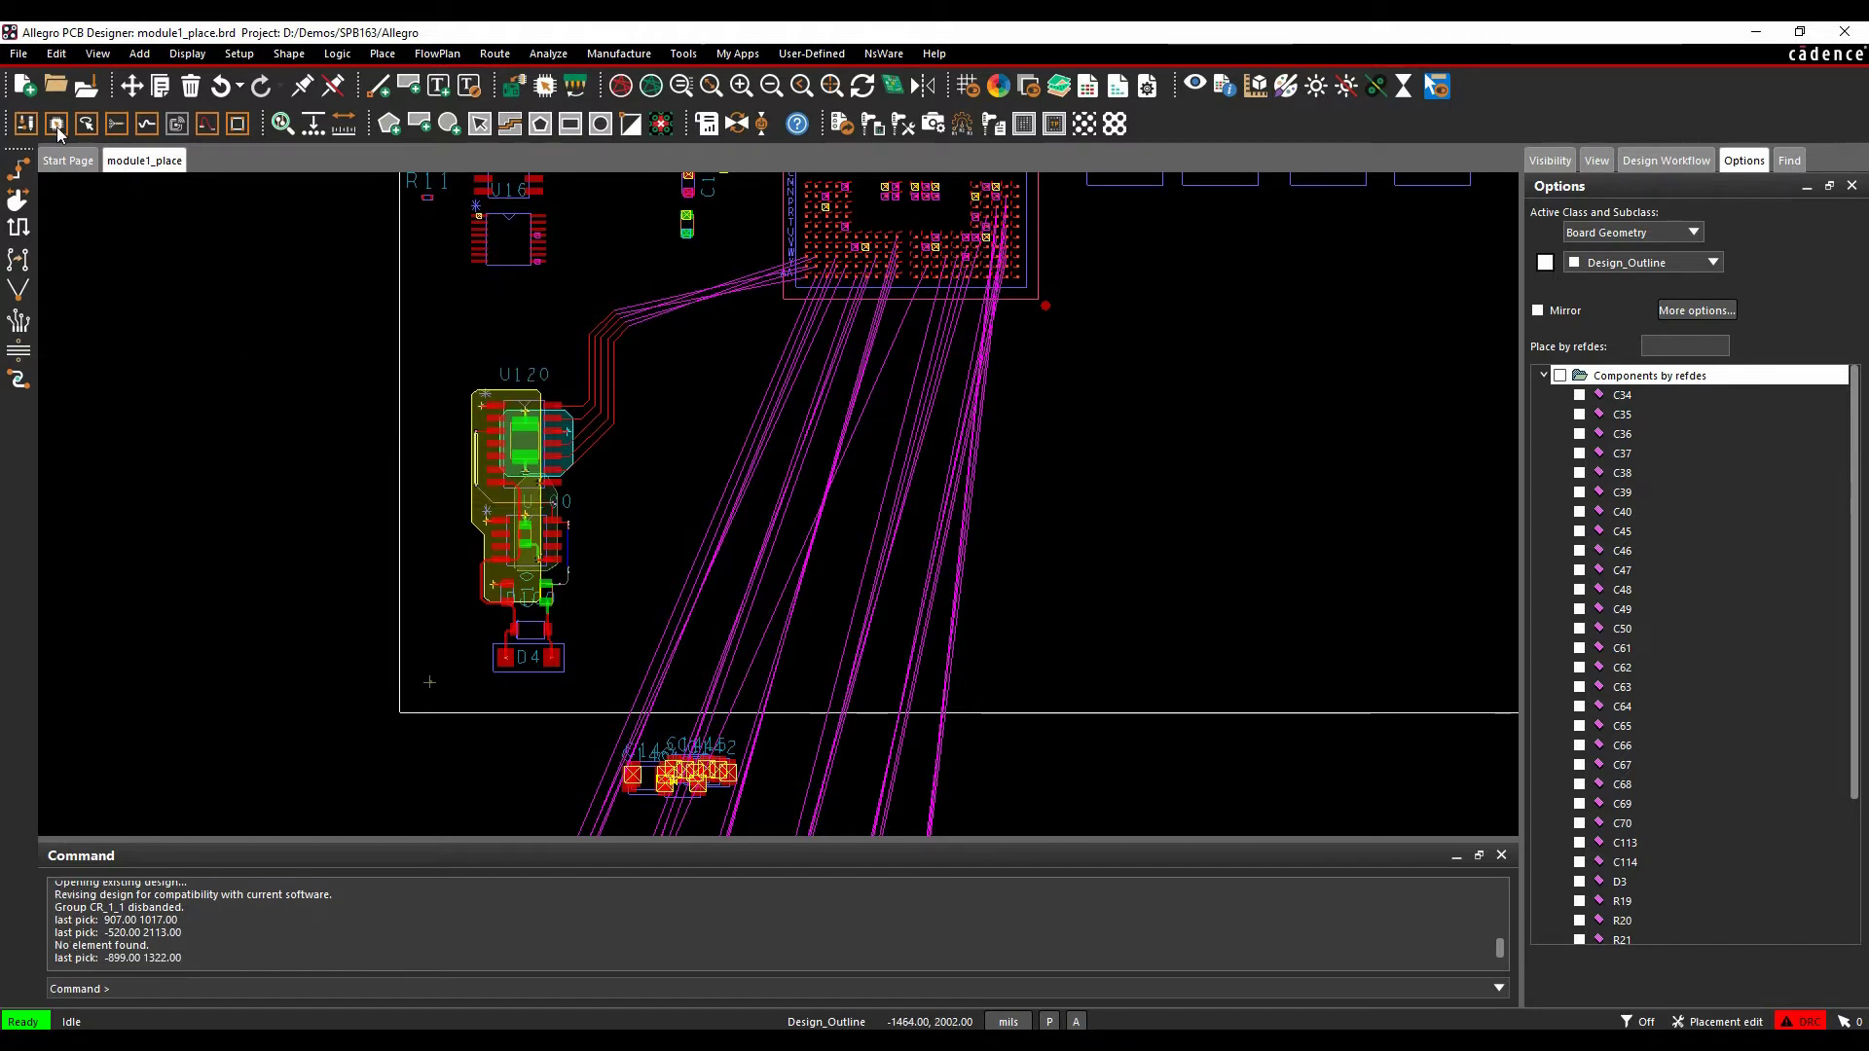
Reselect Placement Edit via Setup > Application Mode and the status bar mode field
left_click(239, 53)
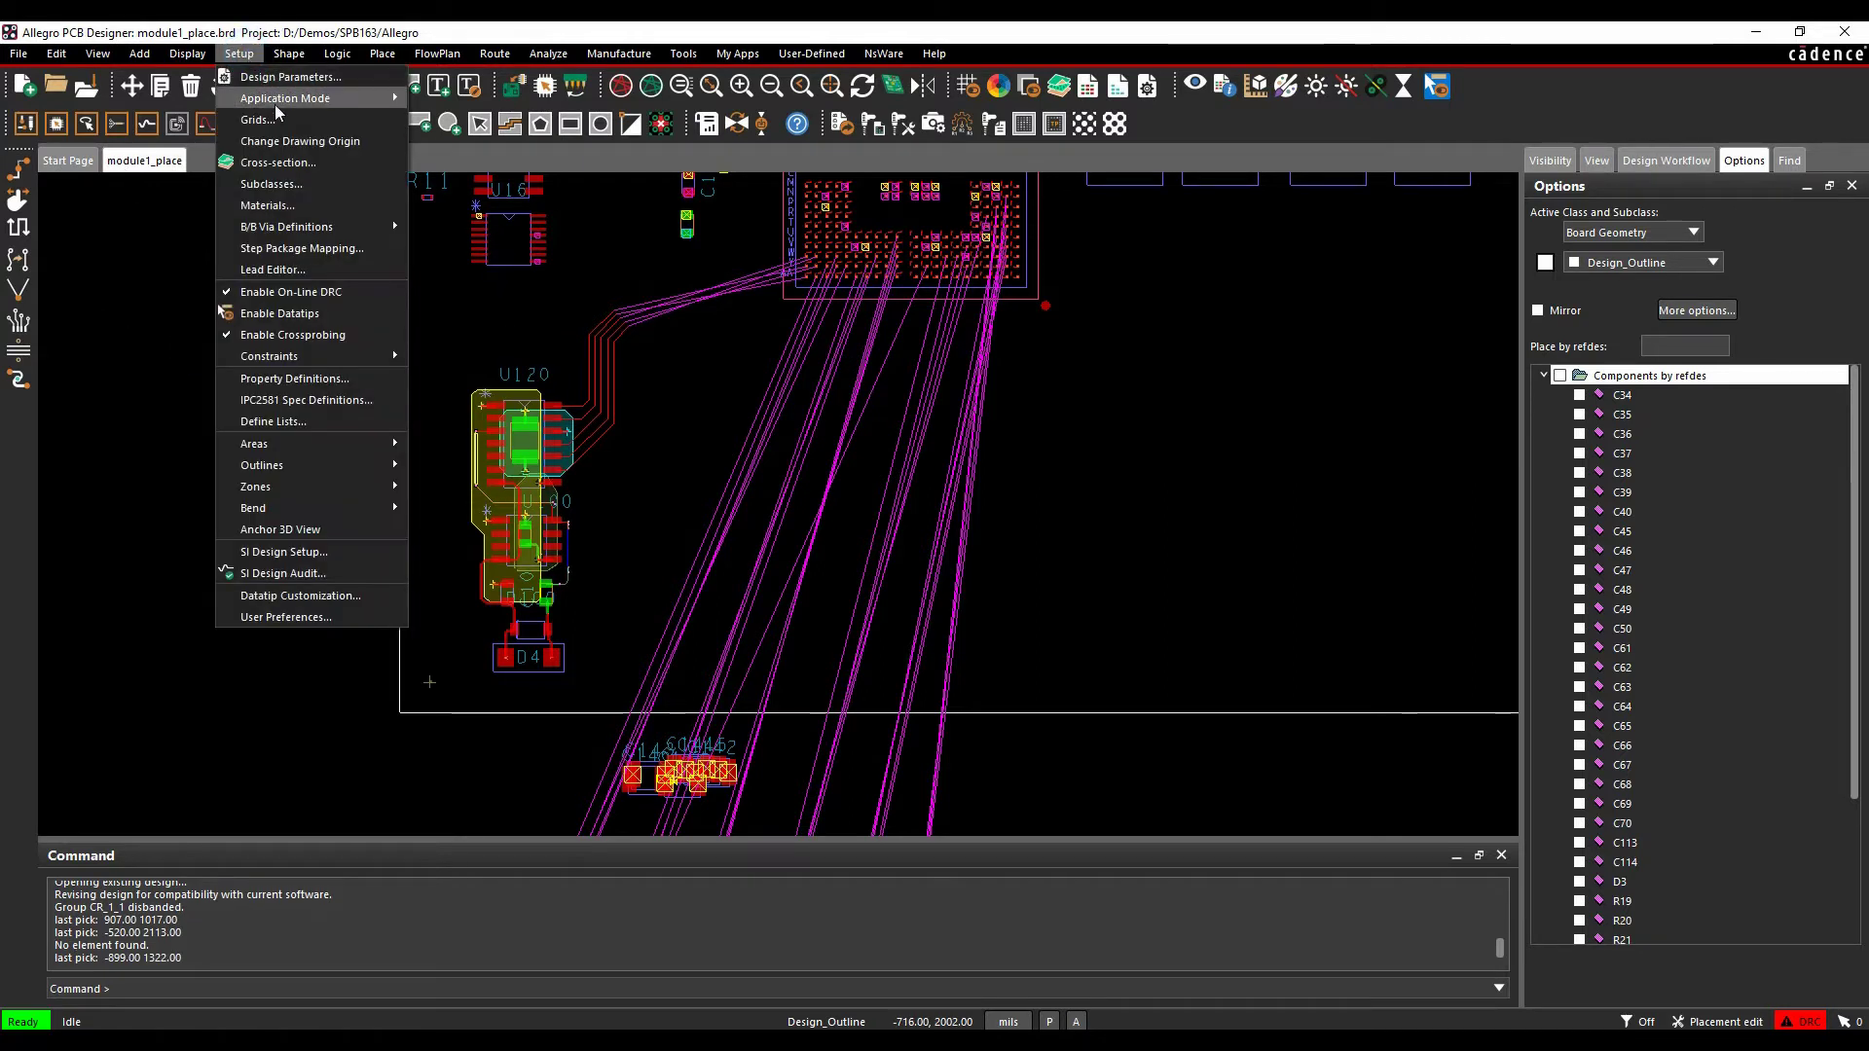
mouse_move(277, 106)
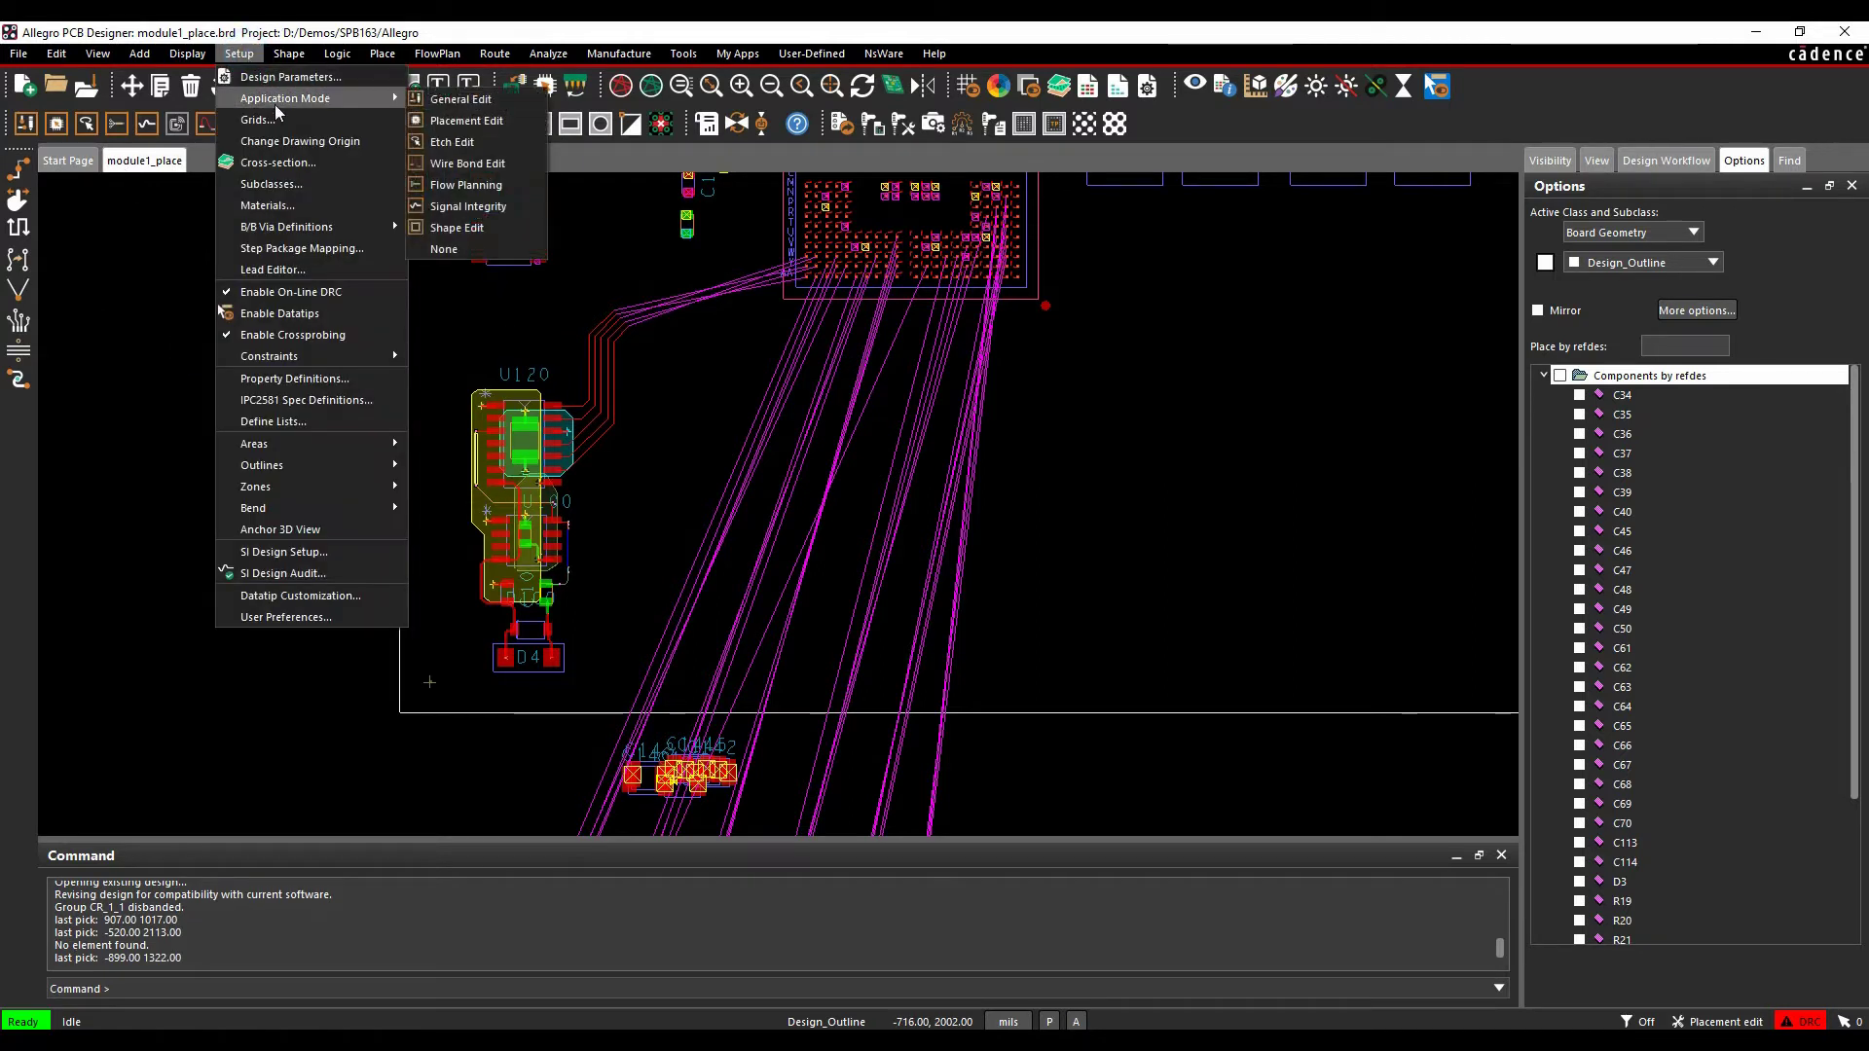
left_click(487, 129)
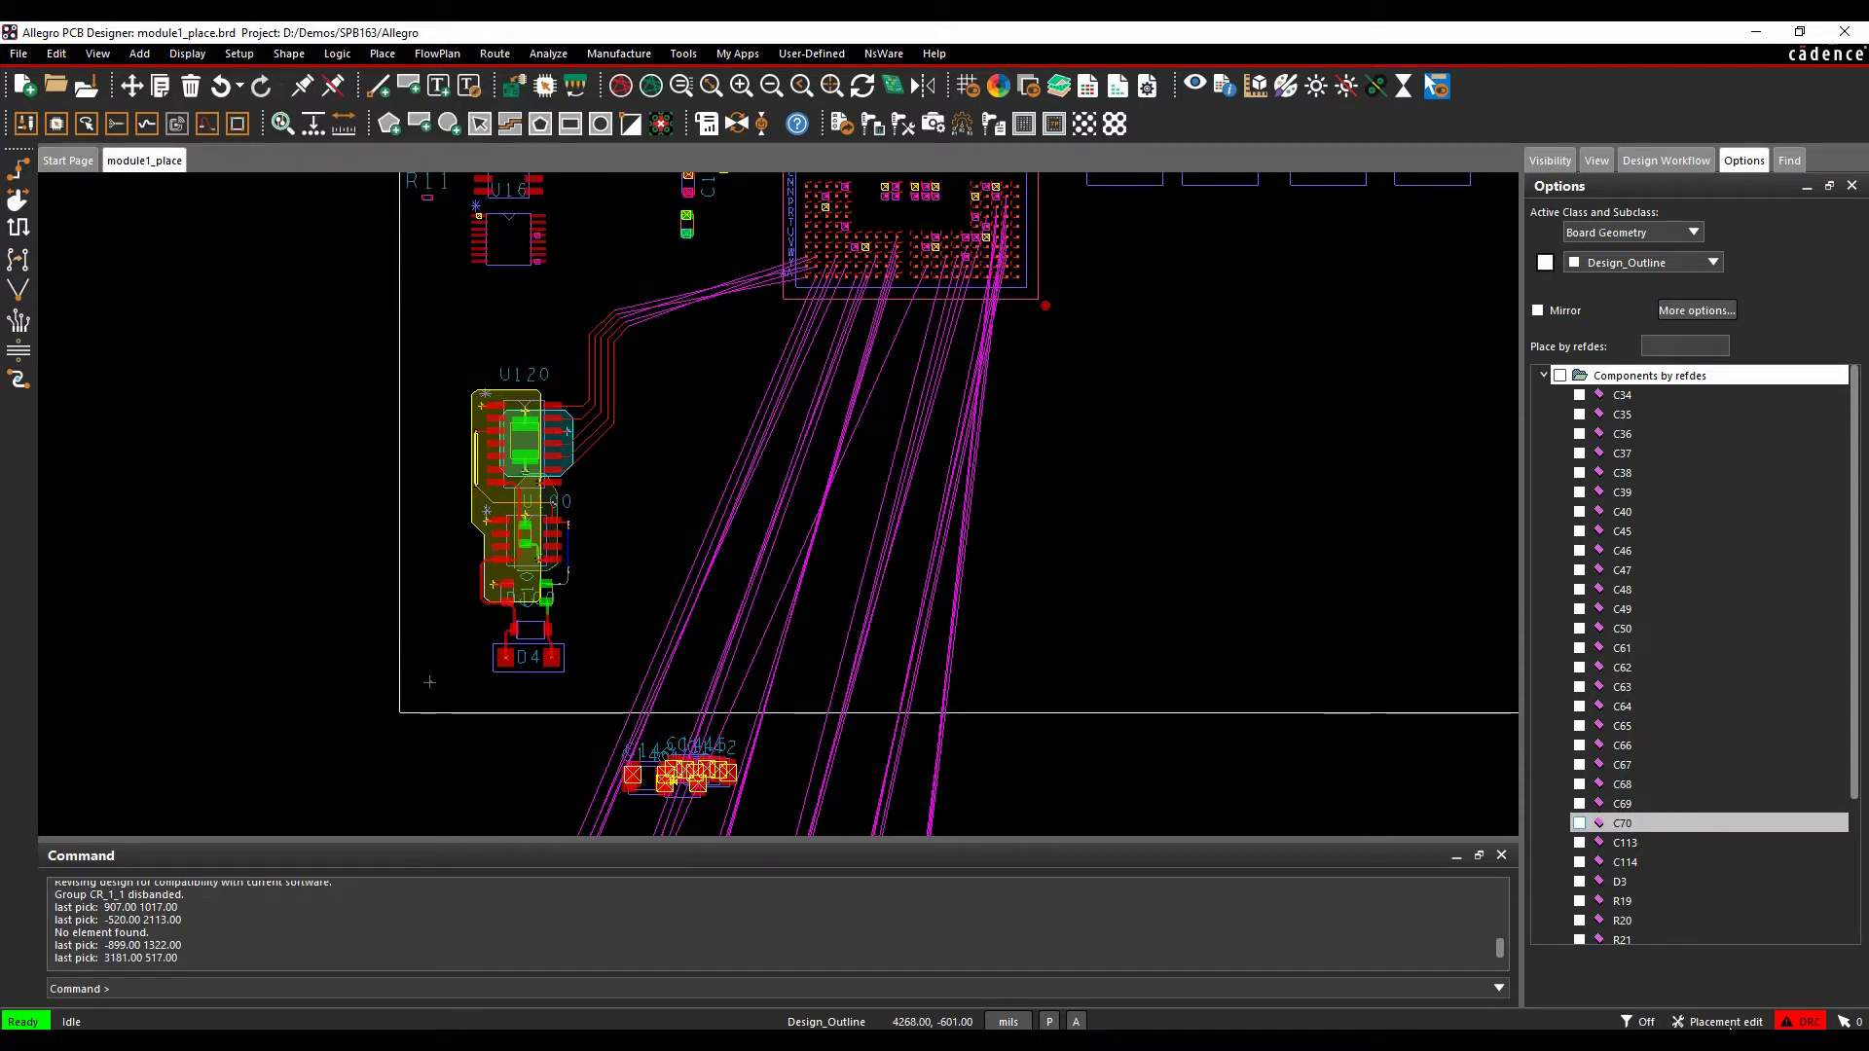
right_click(1731, 1022)
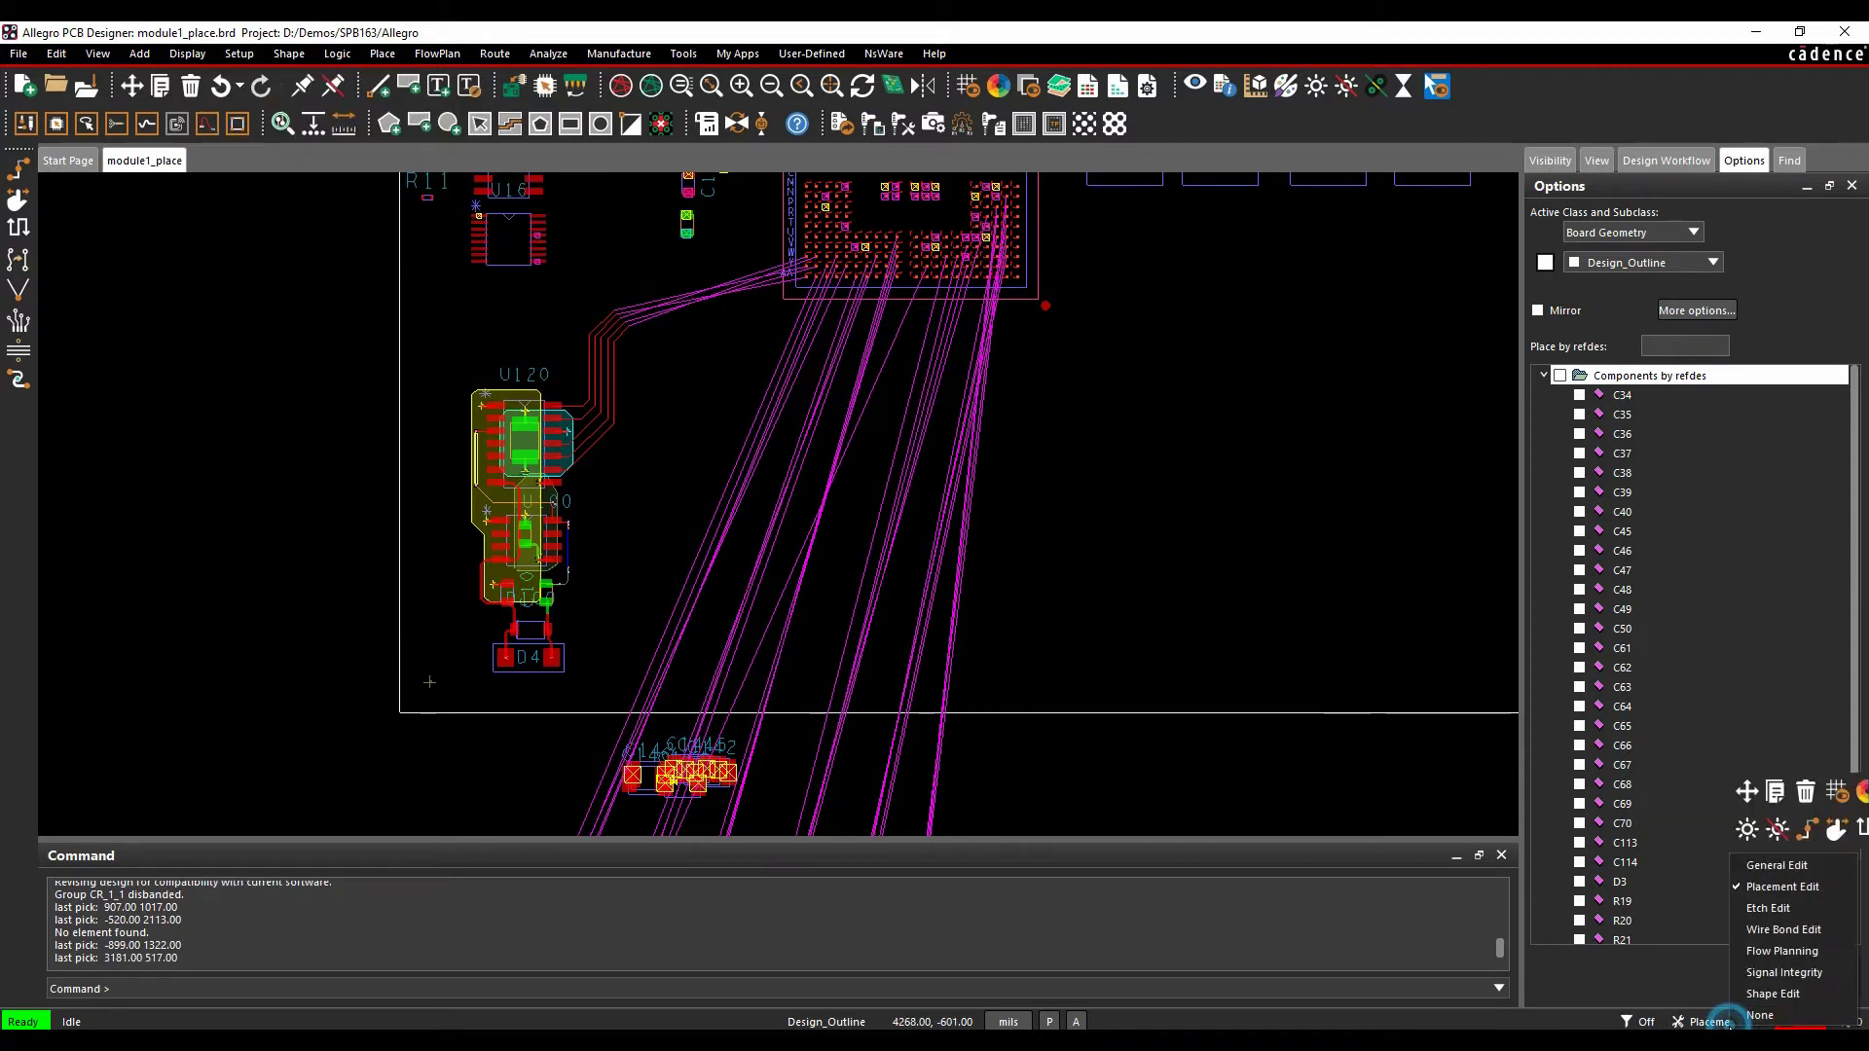
left_click(1795, 891)
left_click(1358, 566)
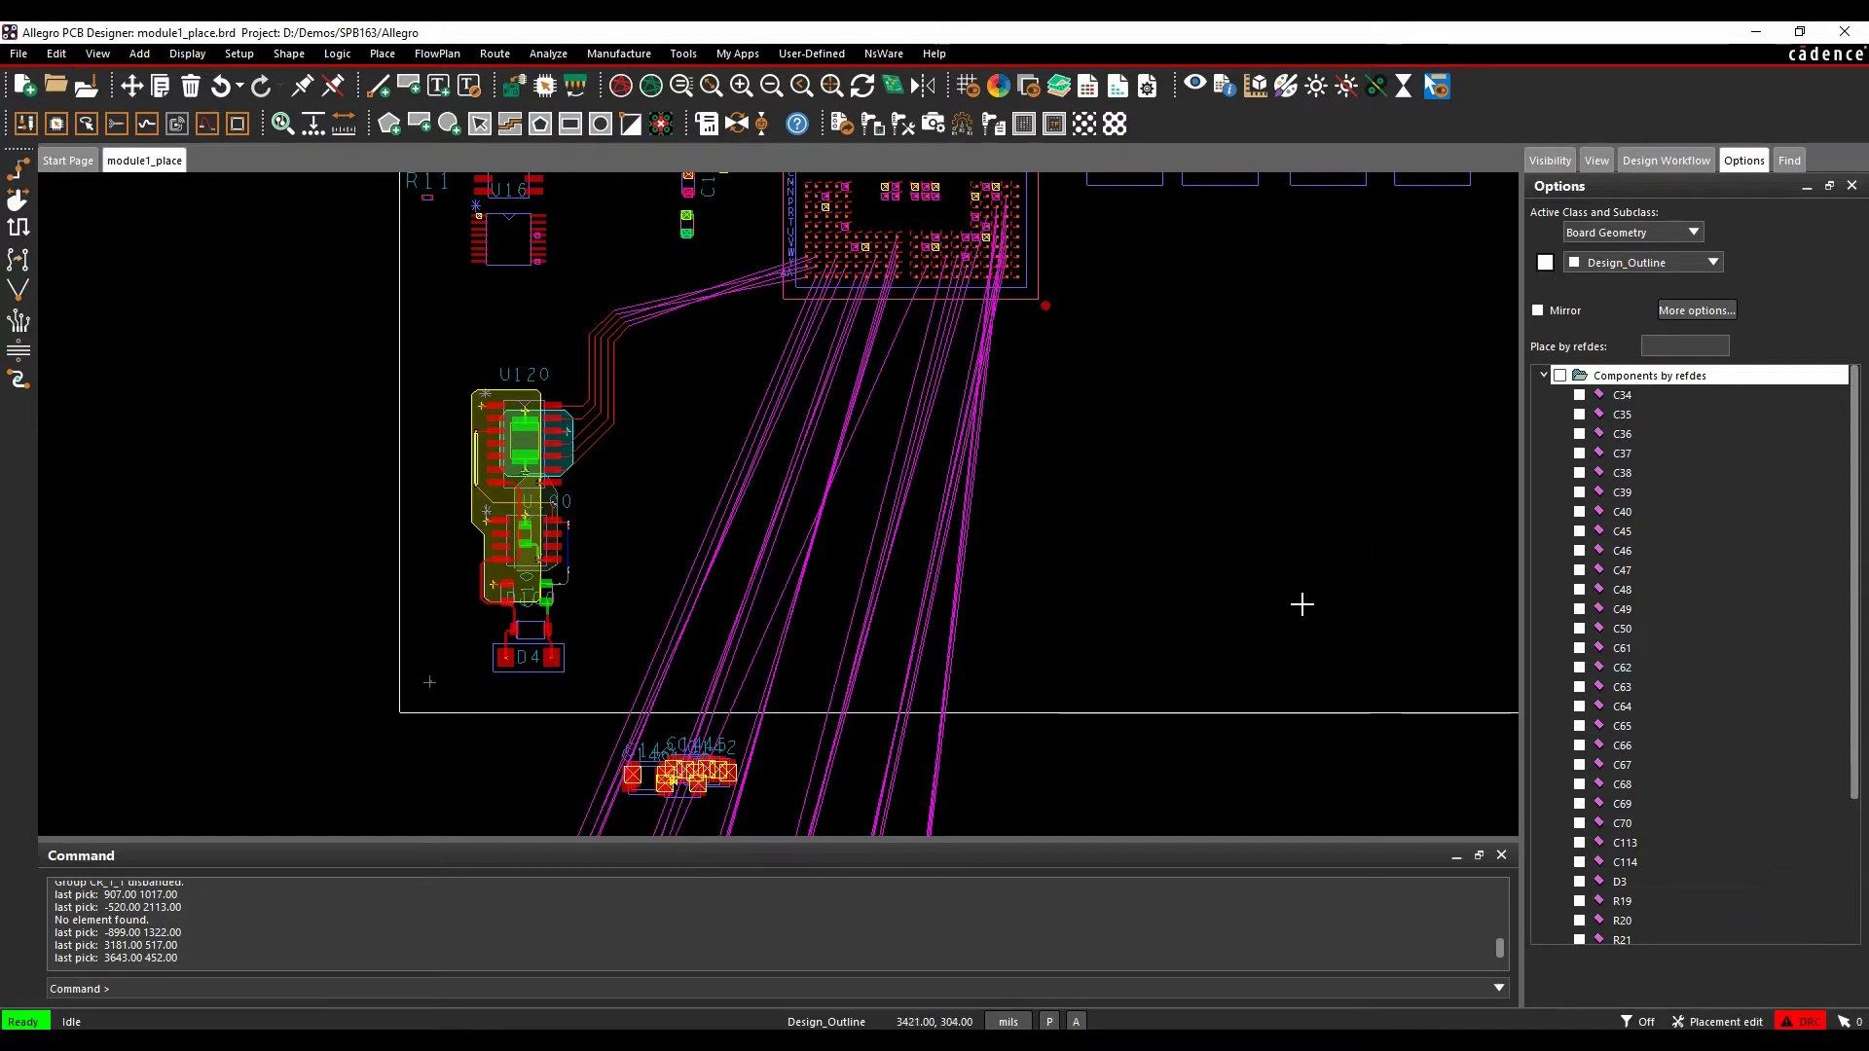
Window-select U120 with its neighbouring parts and start Place replicate create
left_click_drag(441, 688, 596, 360)
scroll(555, 434, "up", 2)
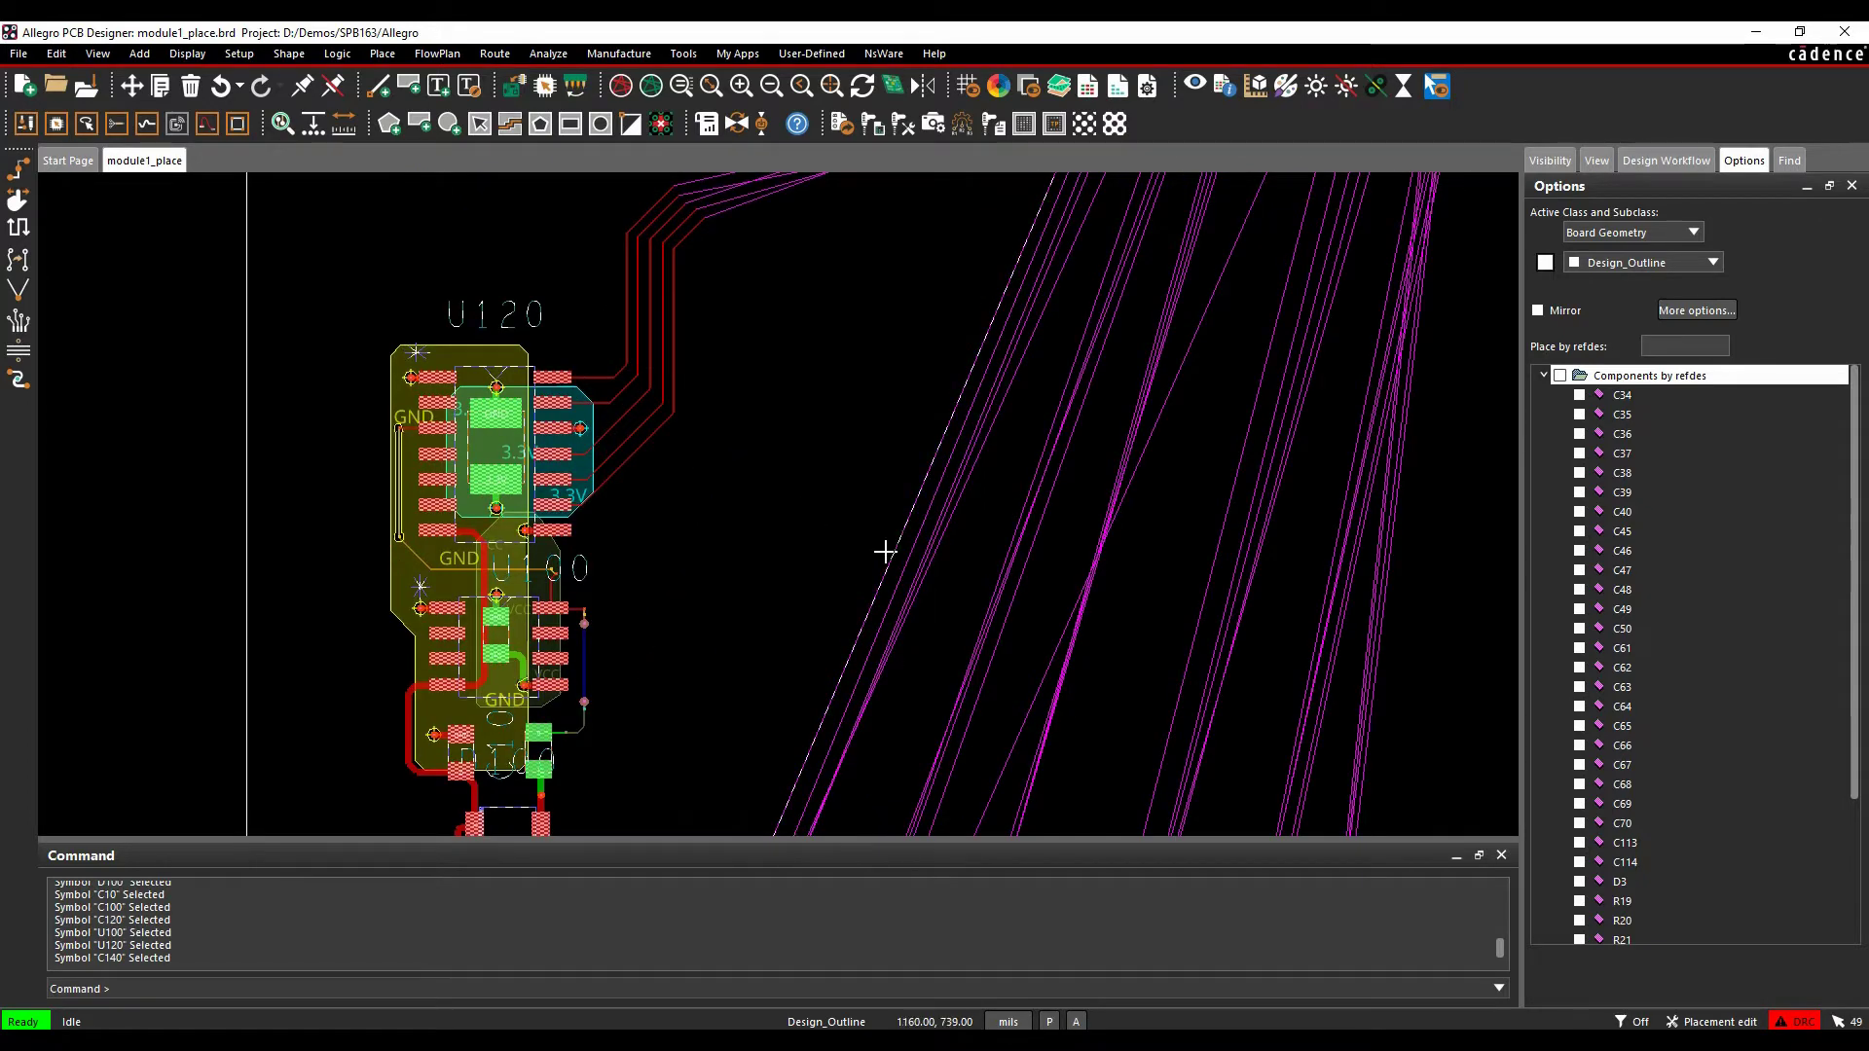
scroll(682, 516, "down", 2)
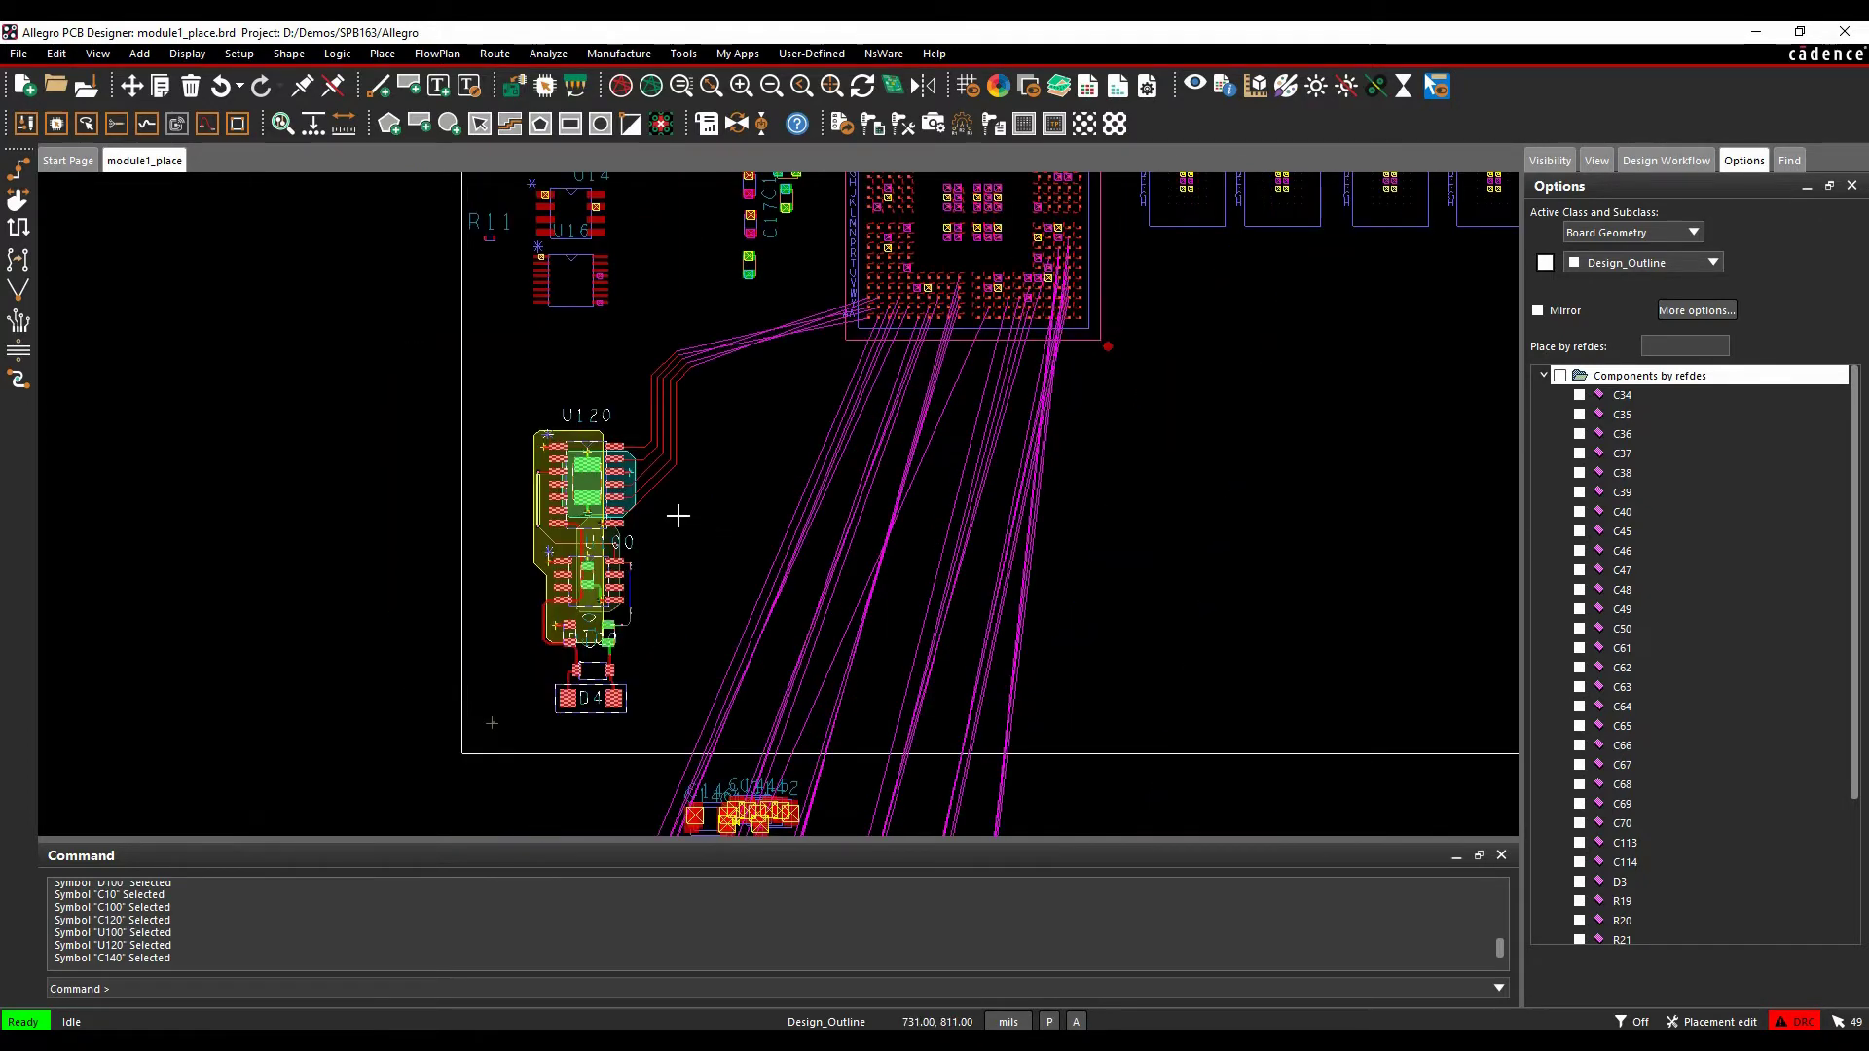
right_click(615, 460)
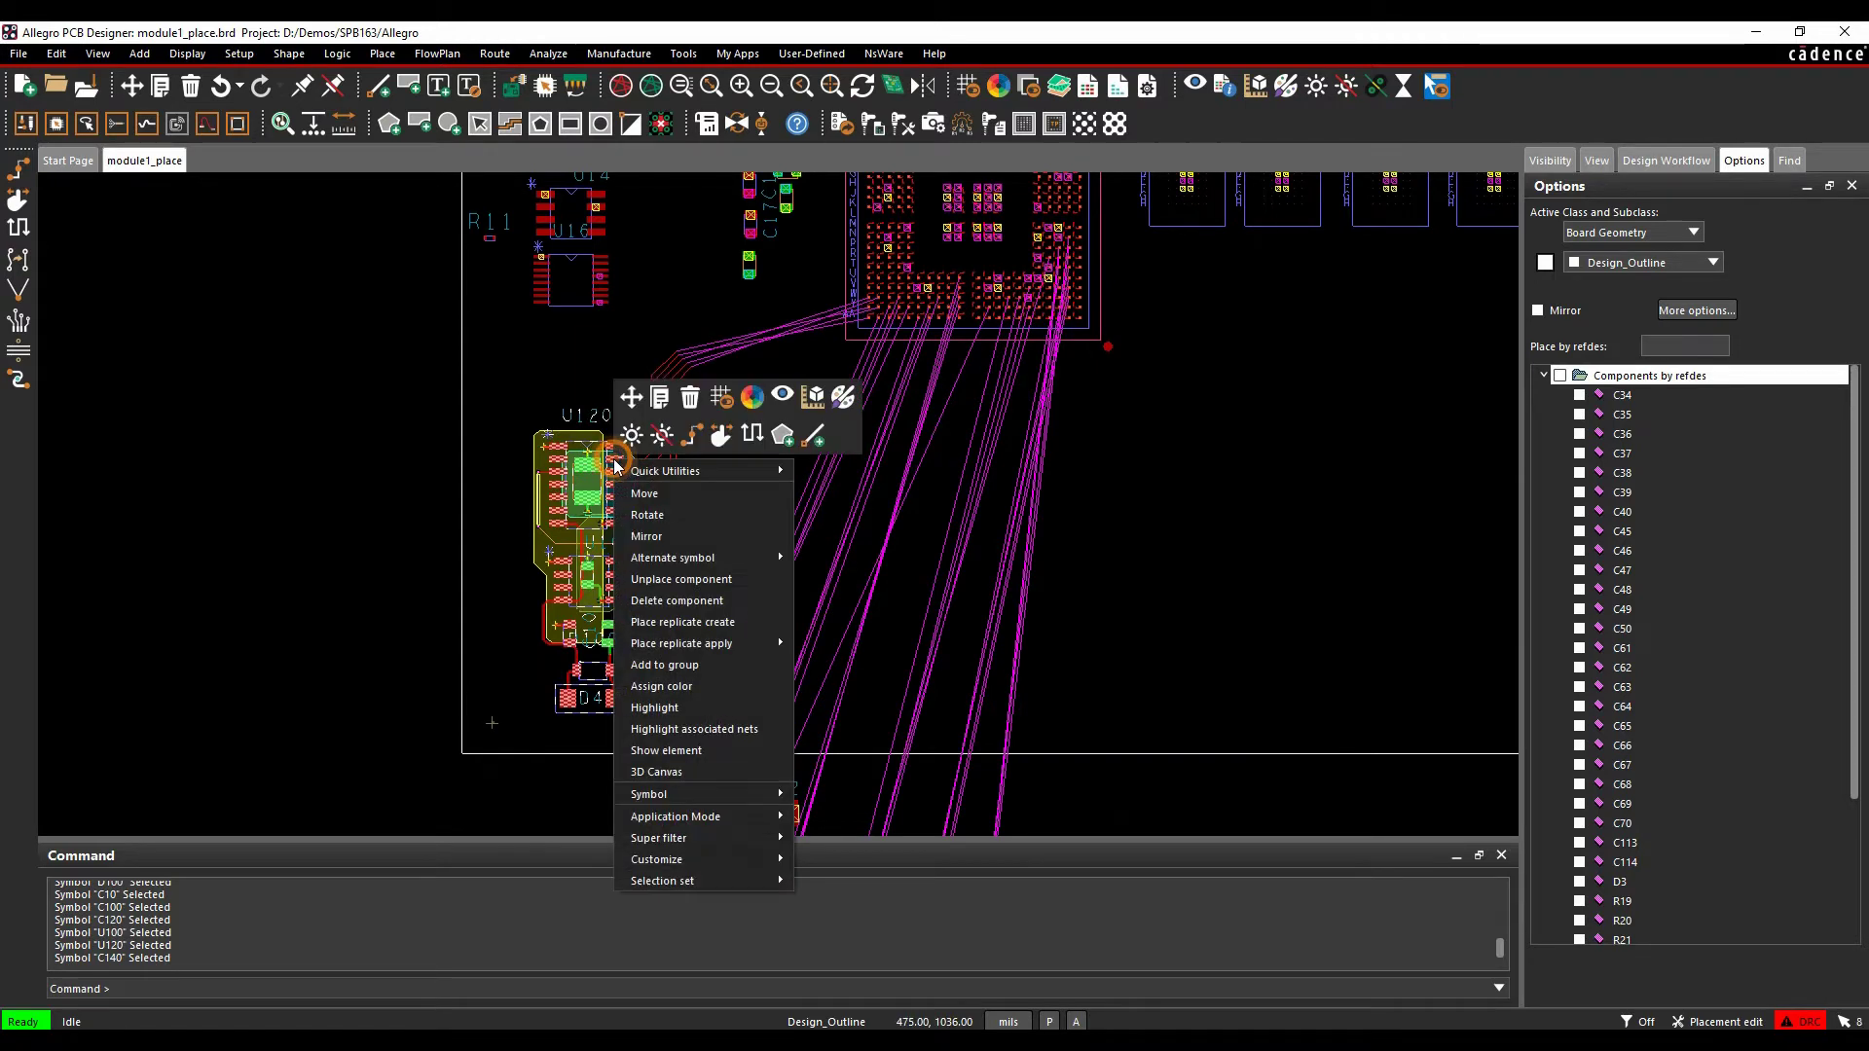
left_click(693, 623)
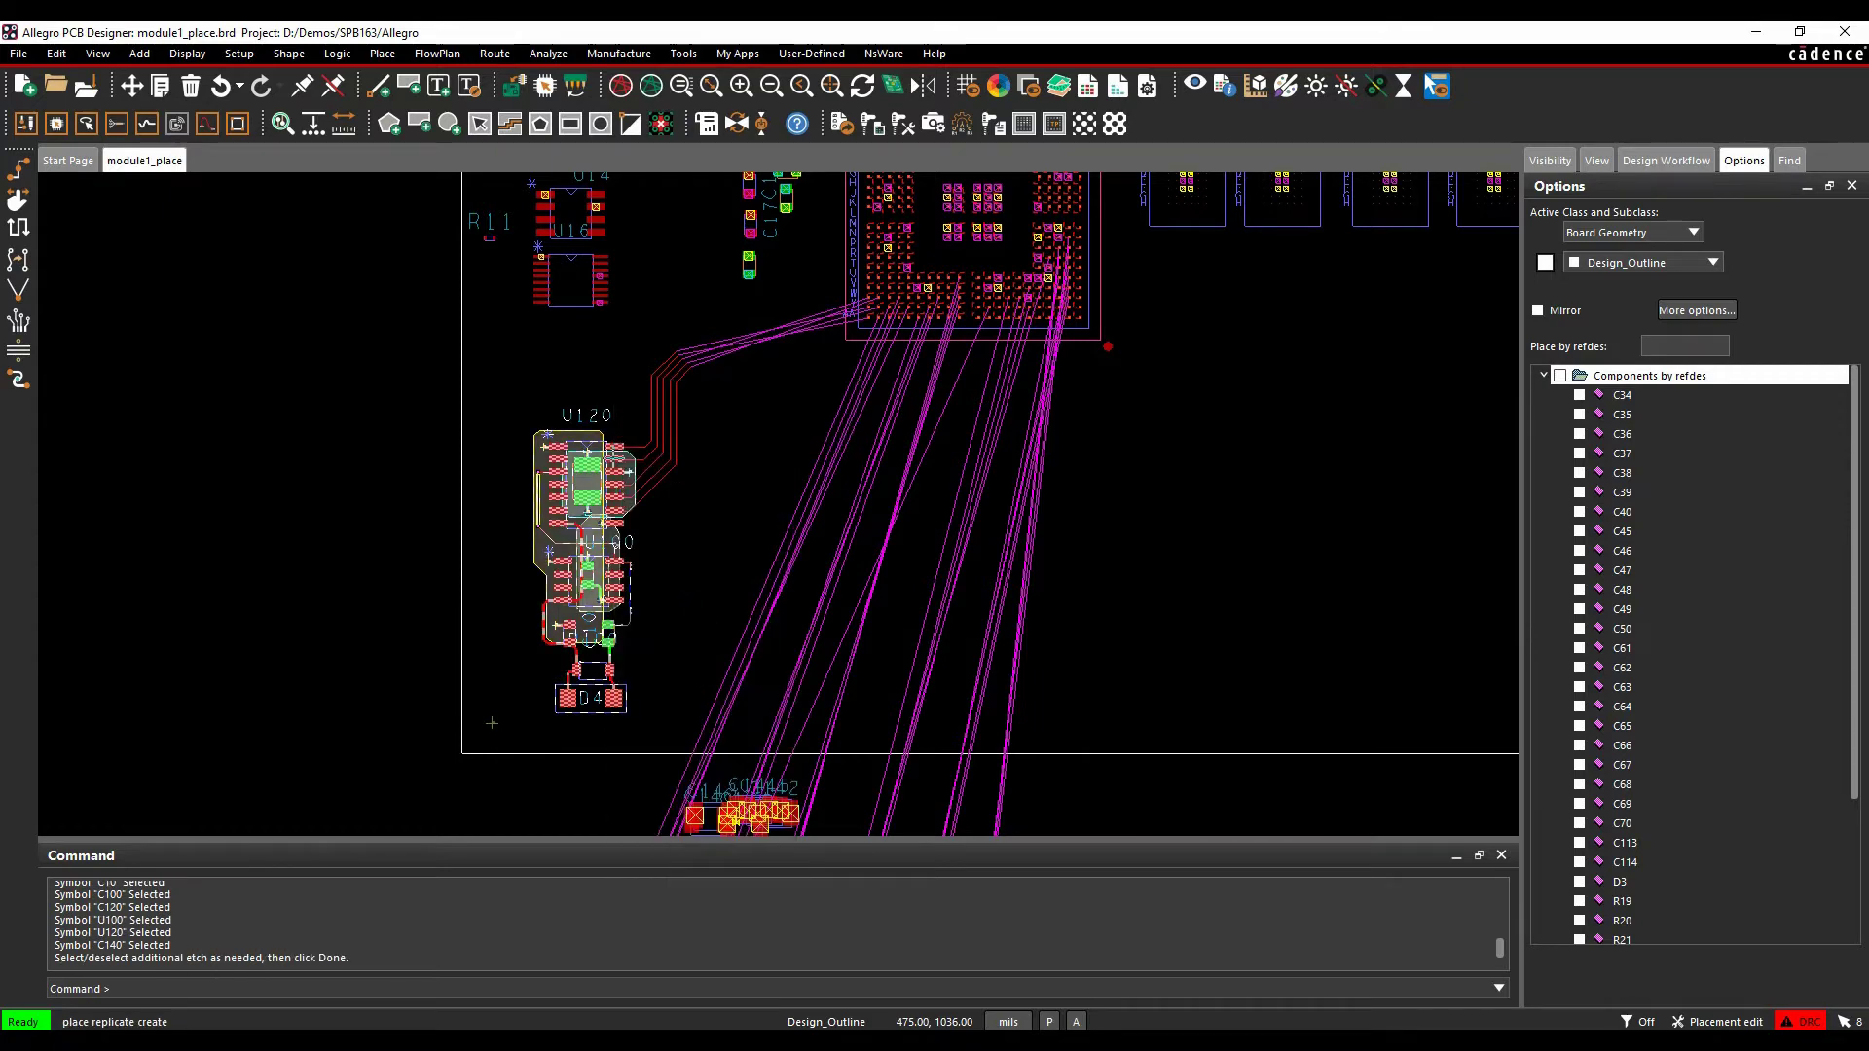
Add the traces beside U120 to the module, toggling two individual trace segments
scroll(615, 644, "up", 2)
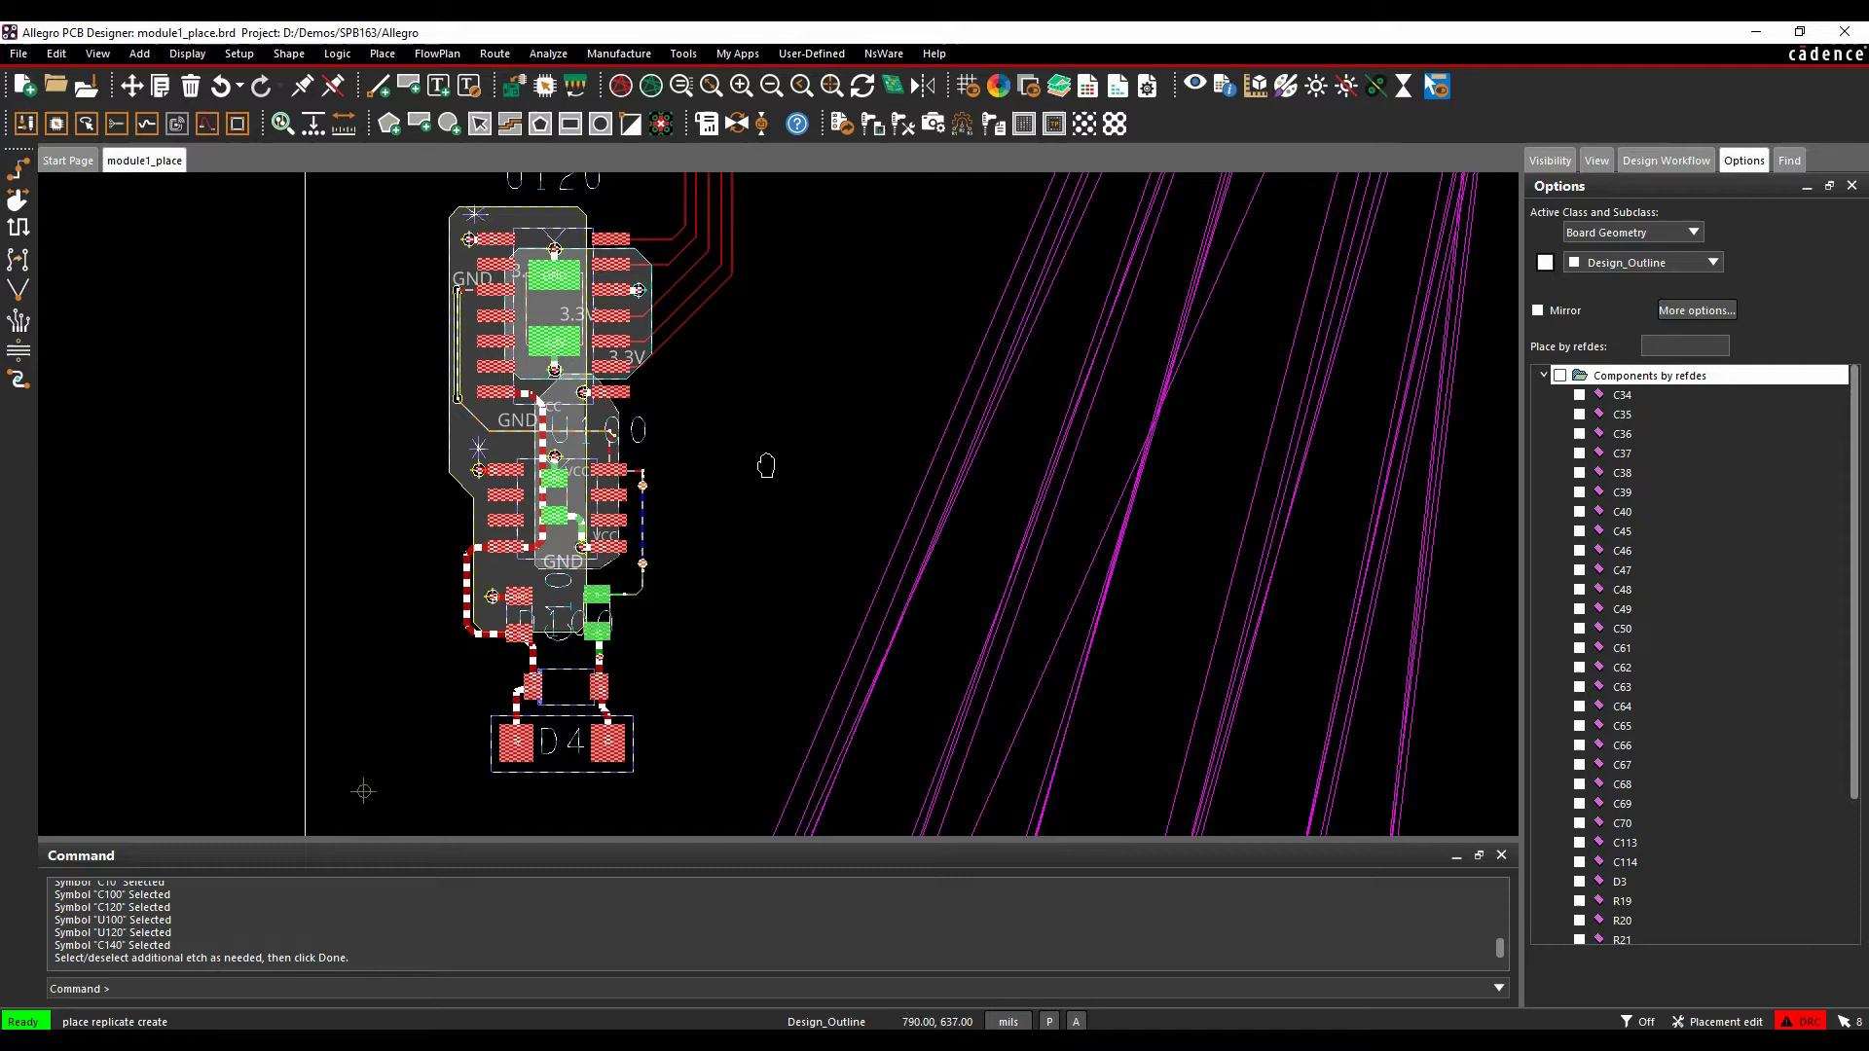
middle_click_drag(766, 466, 617, 618)
left_click_drag(489, 611, 402, 488)
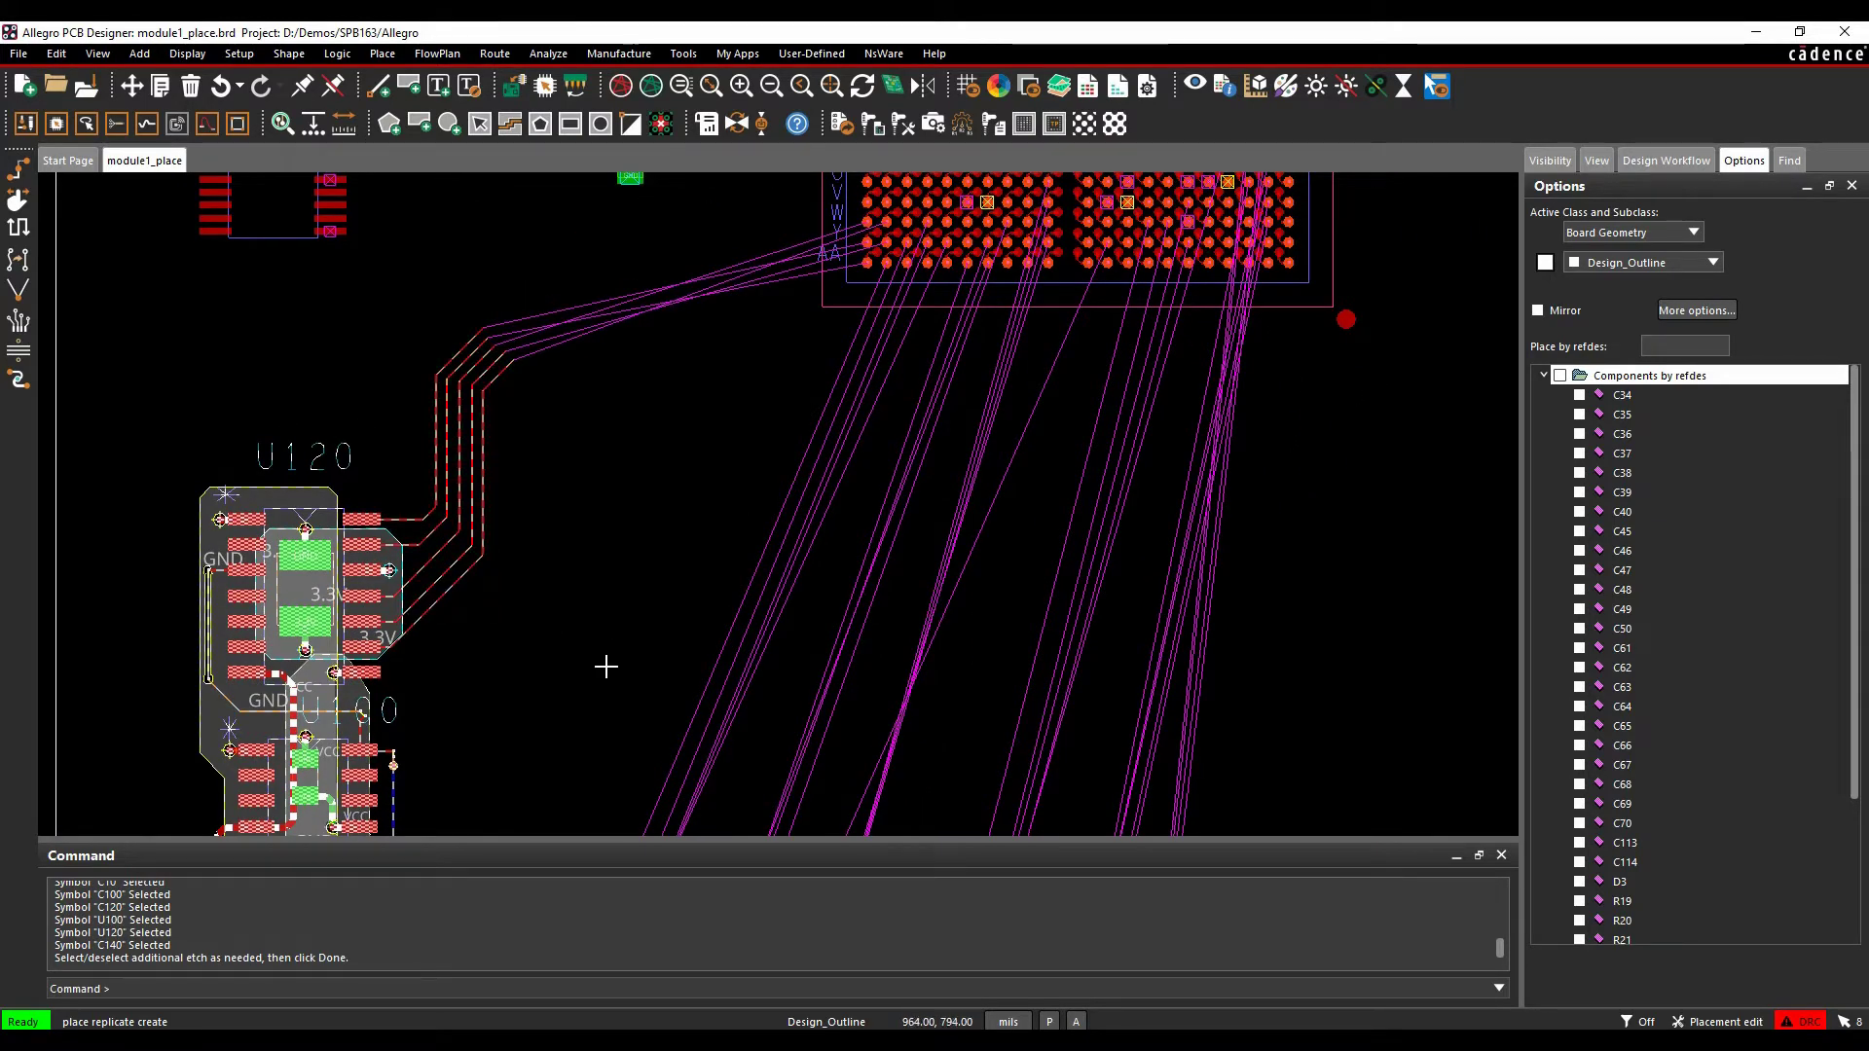
left_click(483, 538)
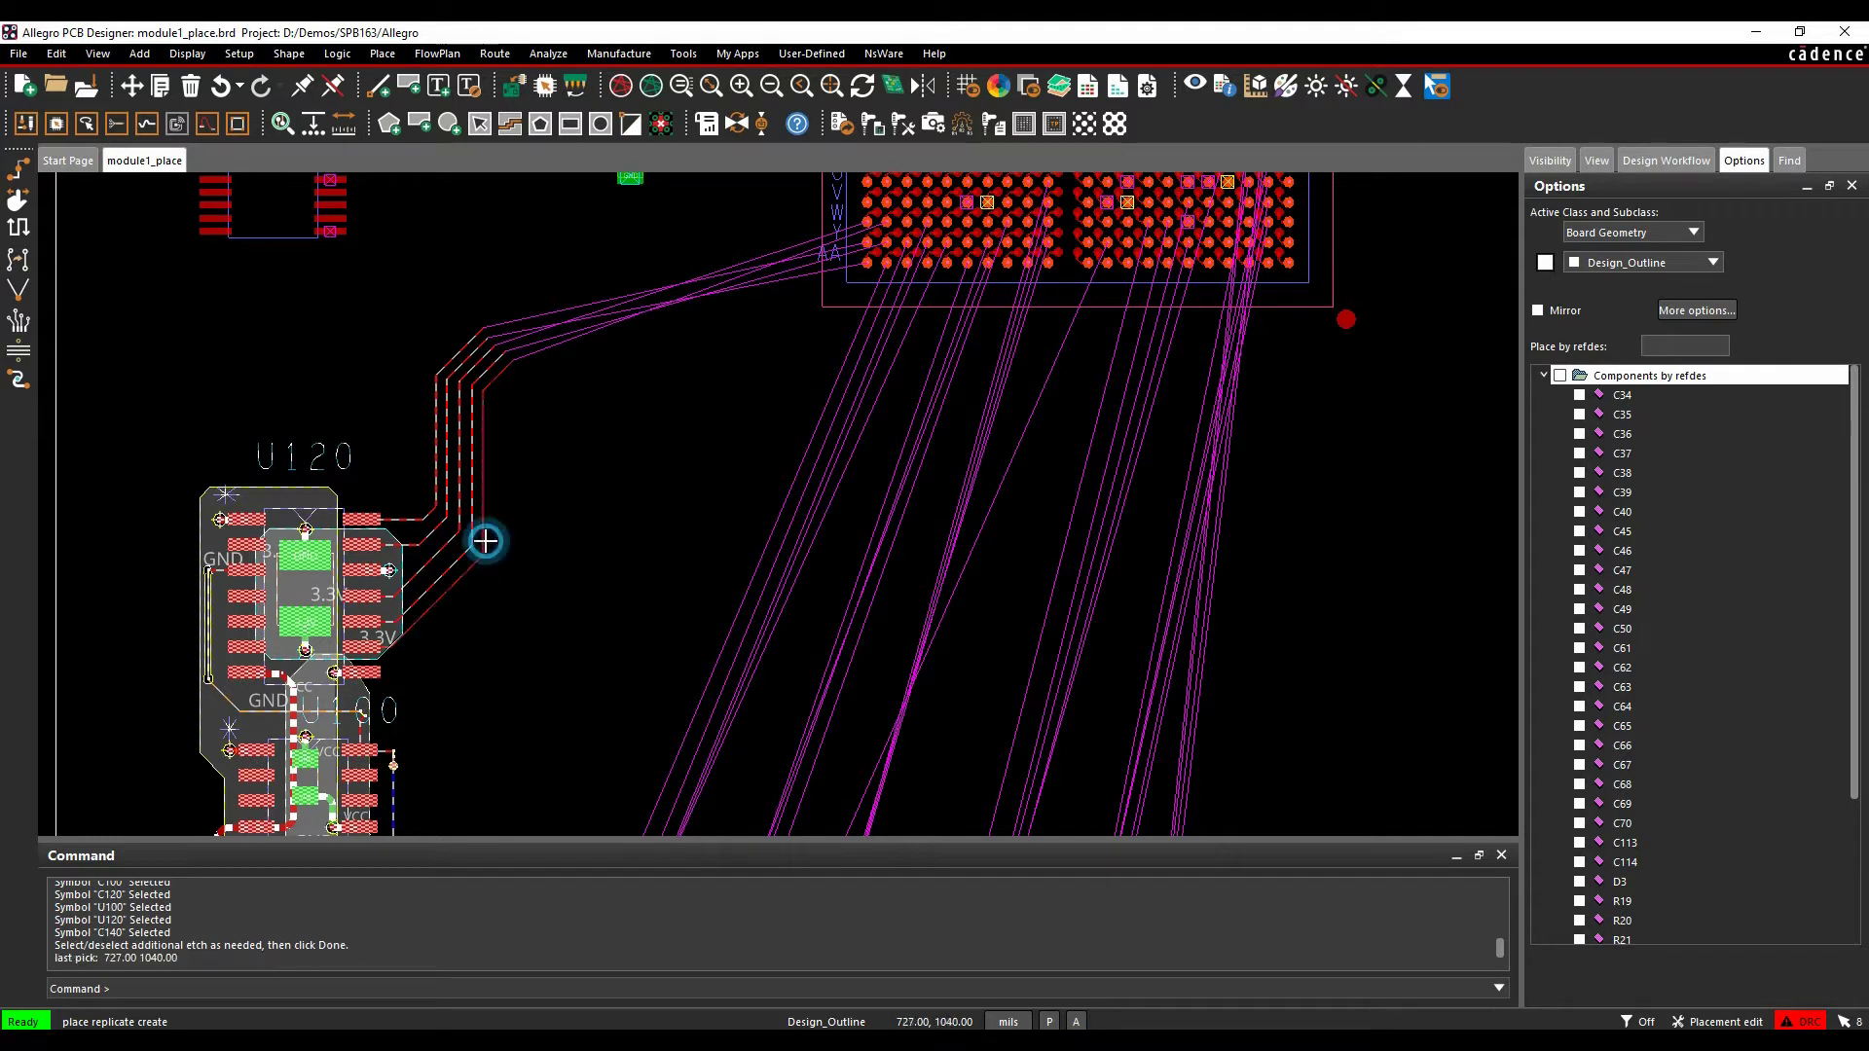
left_click(481, 556)
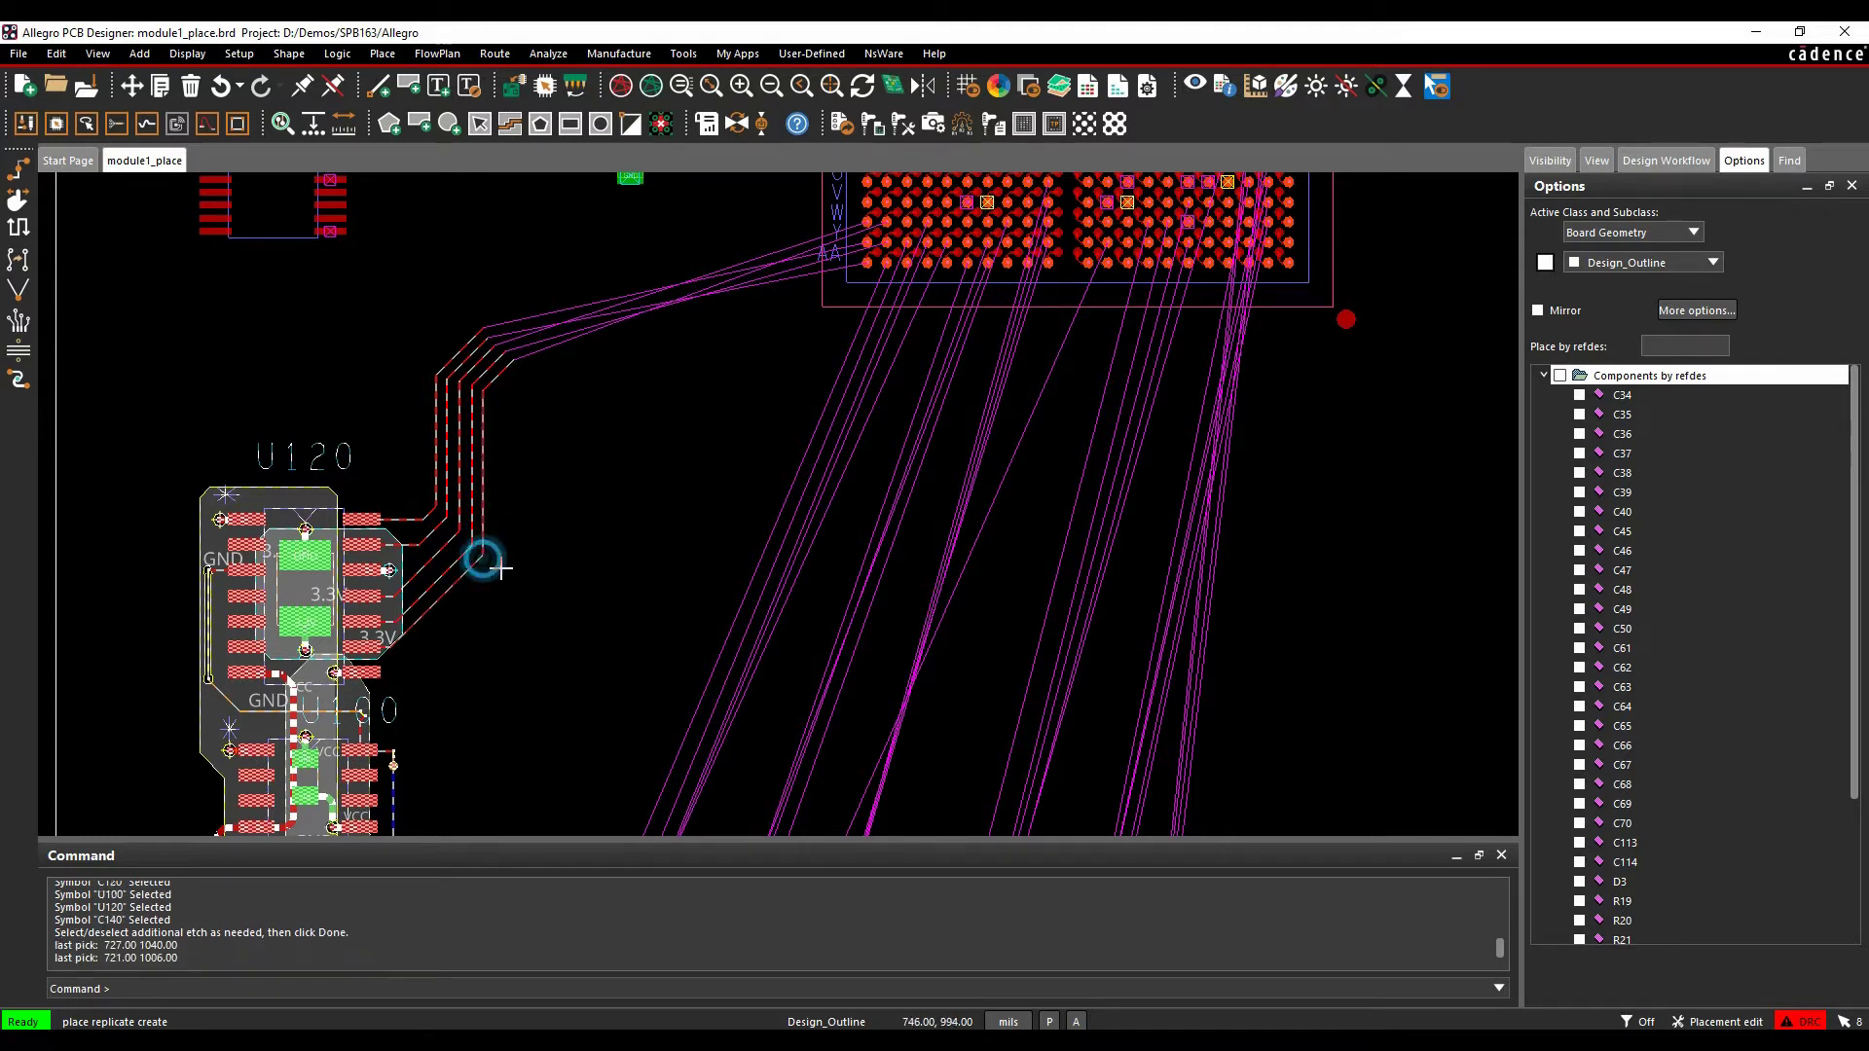
Finish the module selection and snap its origin to pin U120.1
right_click(503, 703)
left_click(536, 716)
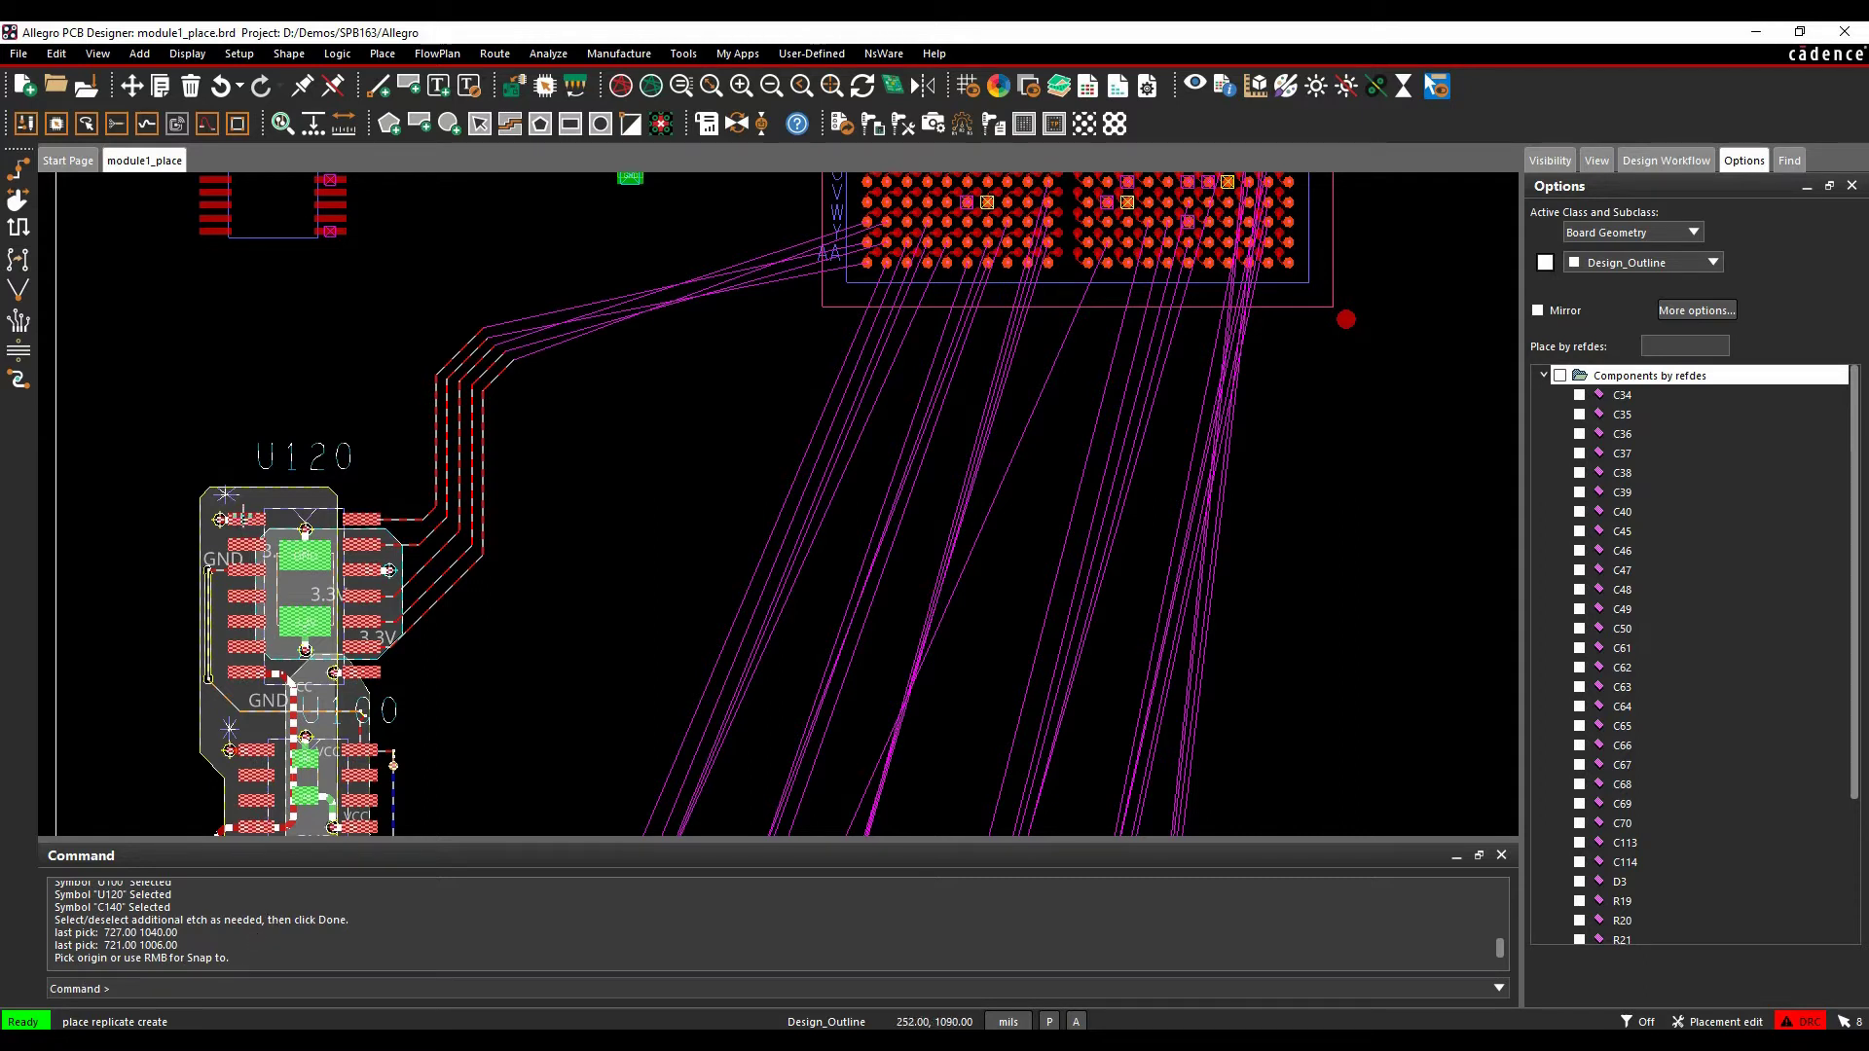
right_click(249, 520)
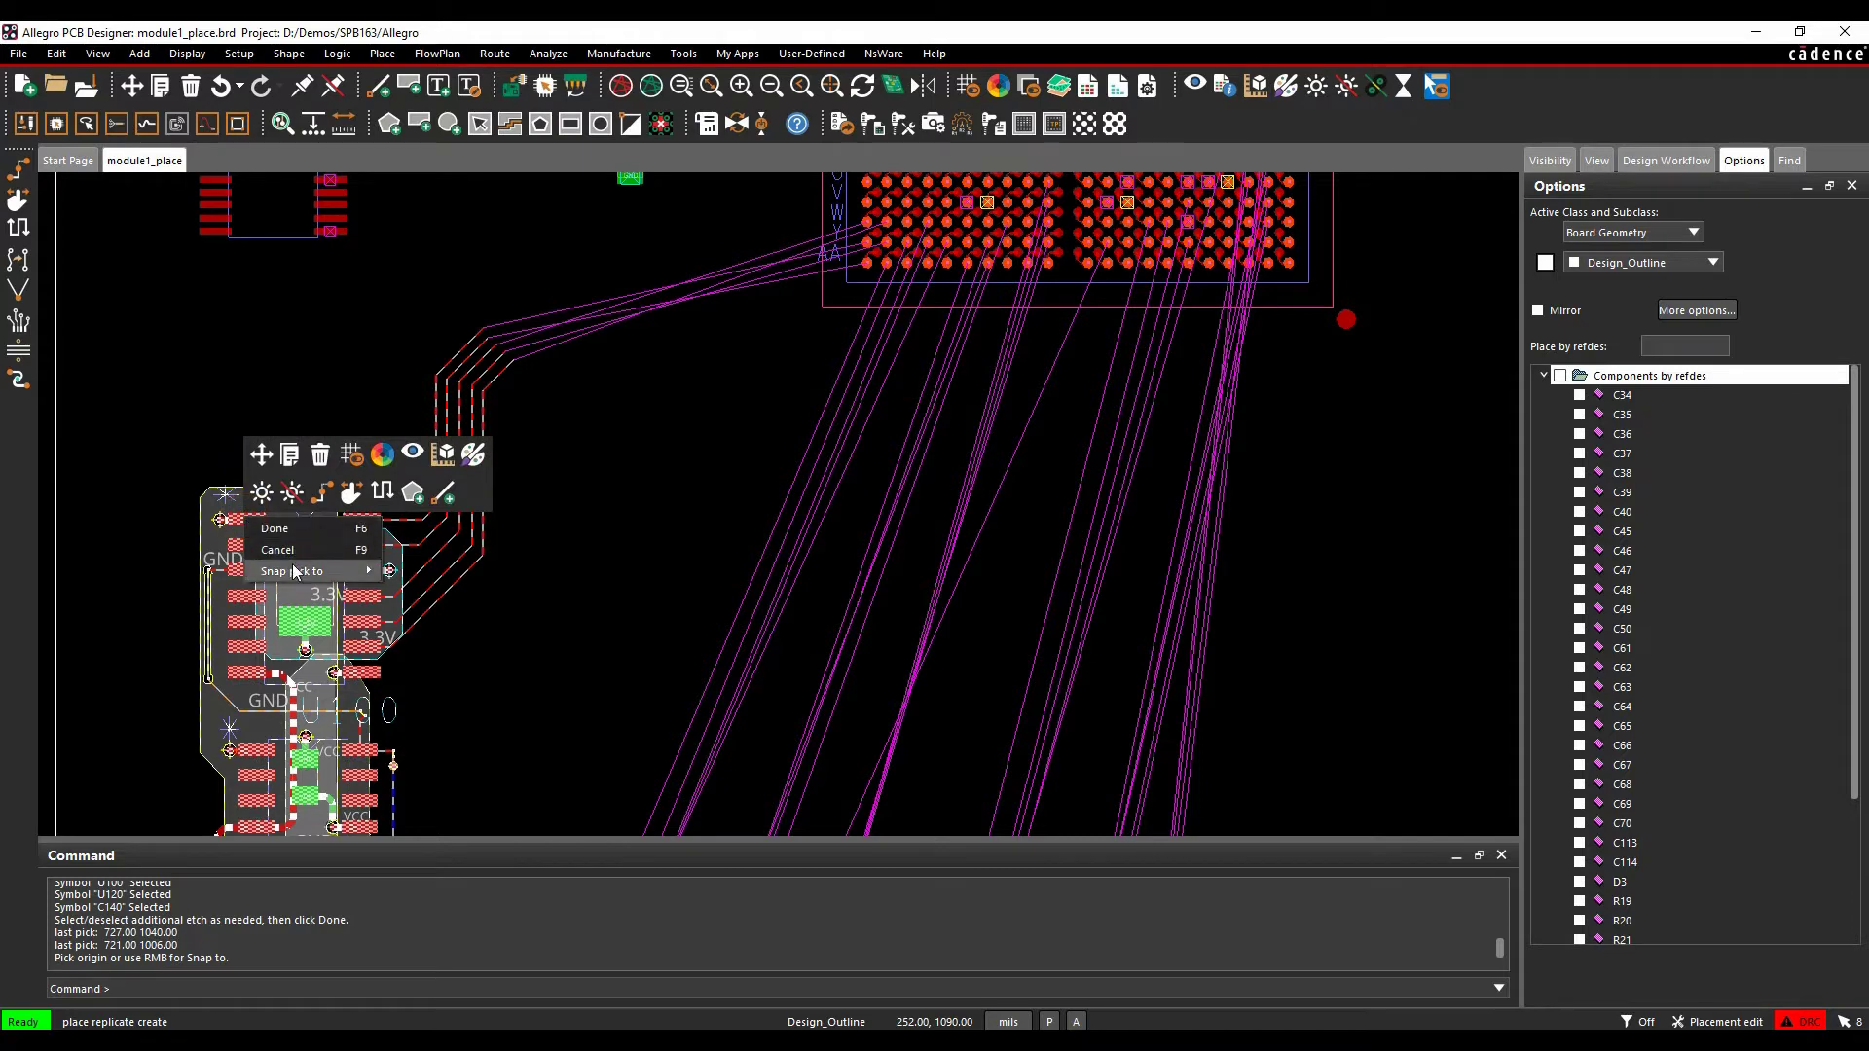
mouse_move(302, 572)
left_click(414, 833)
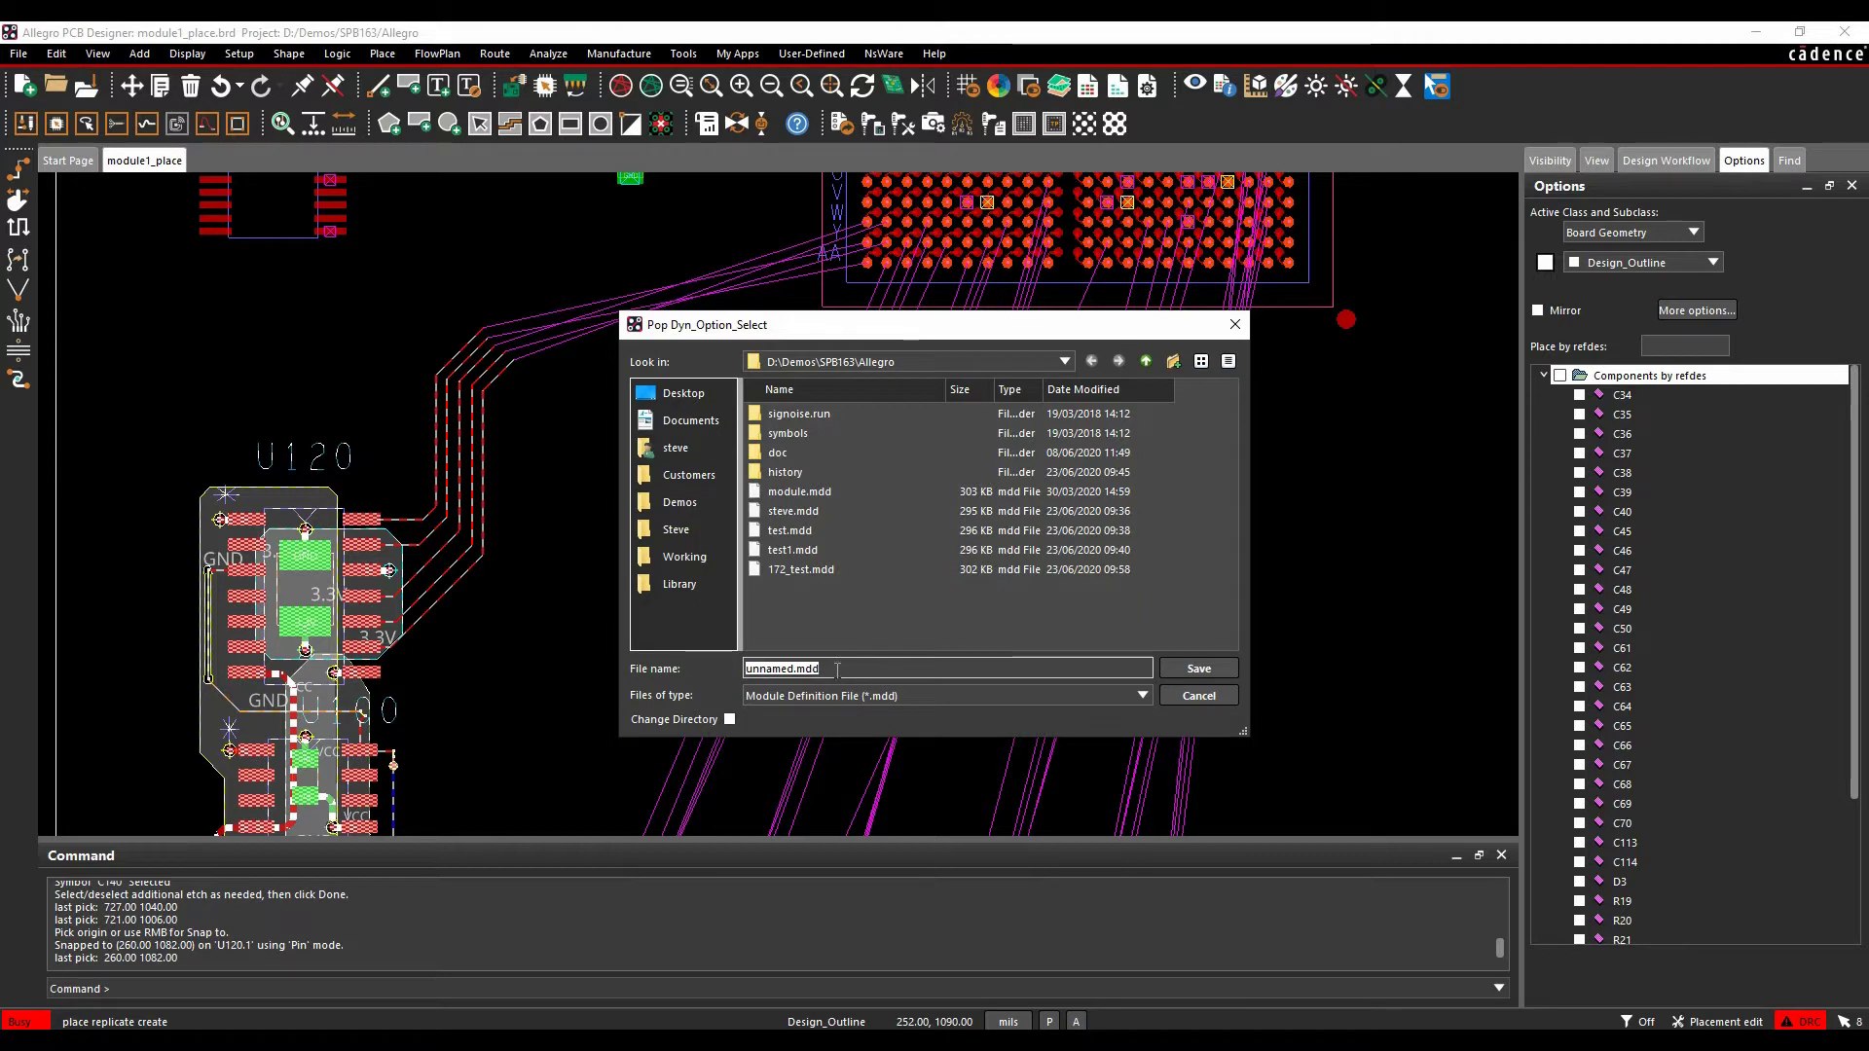
Save the module definition as steve_example.mdd and clear the board selection
type("steve_")
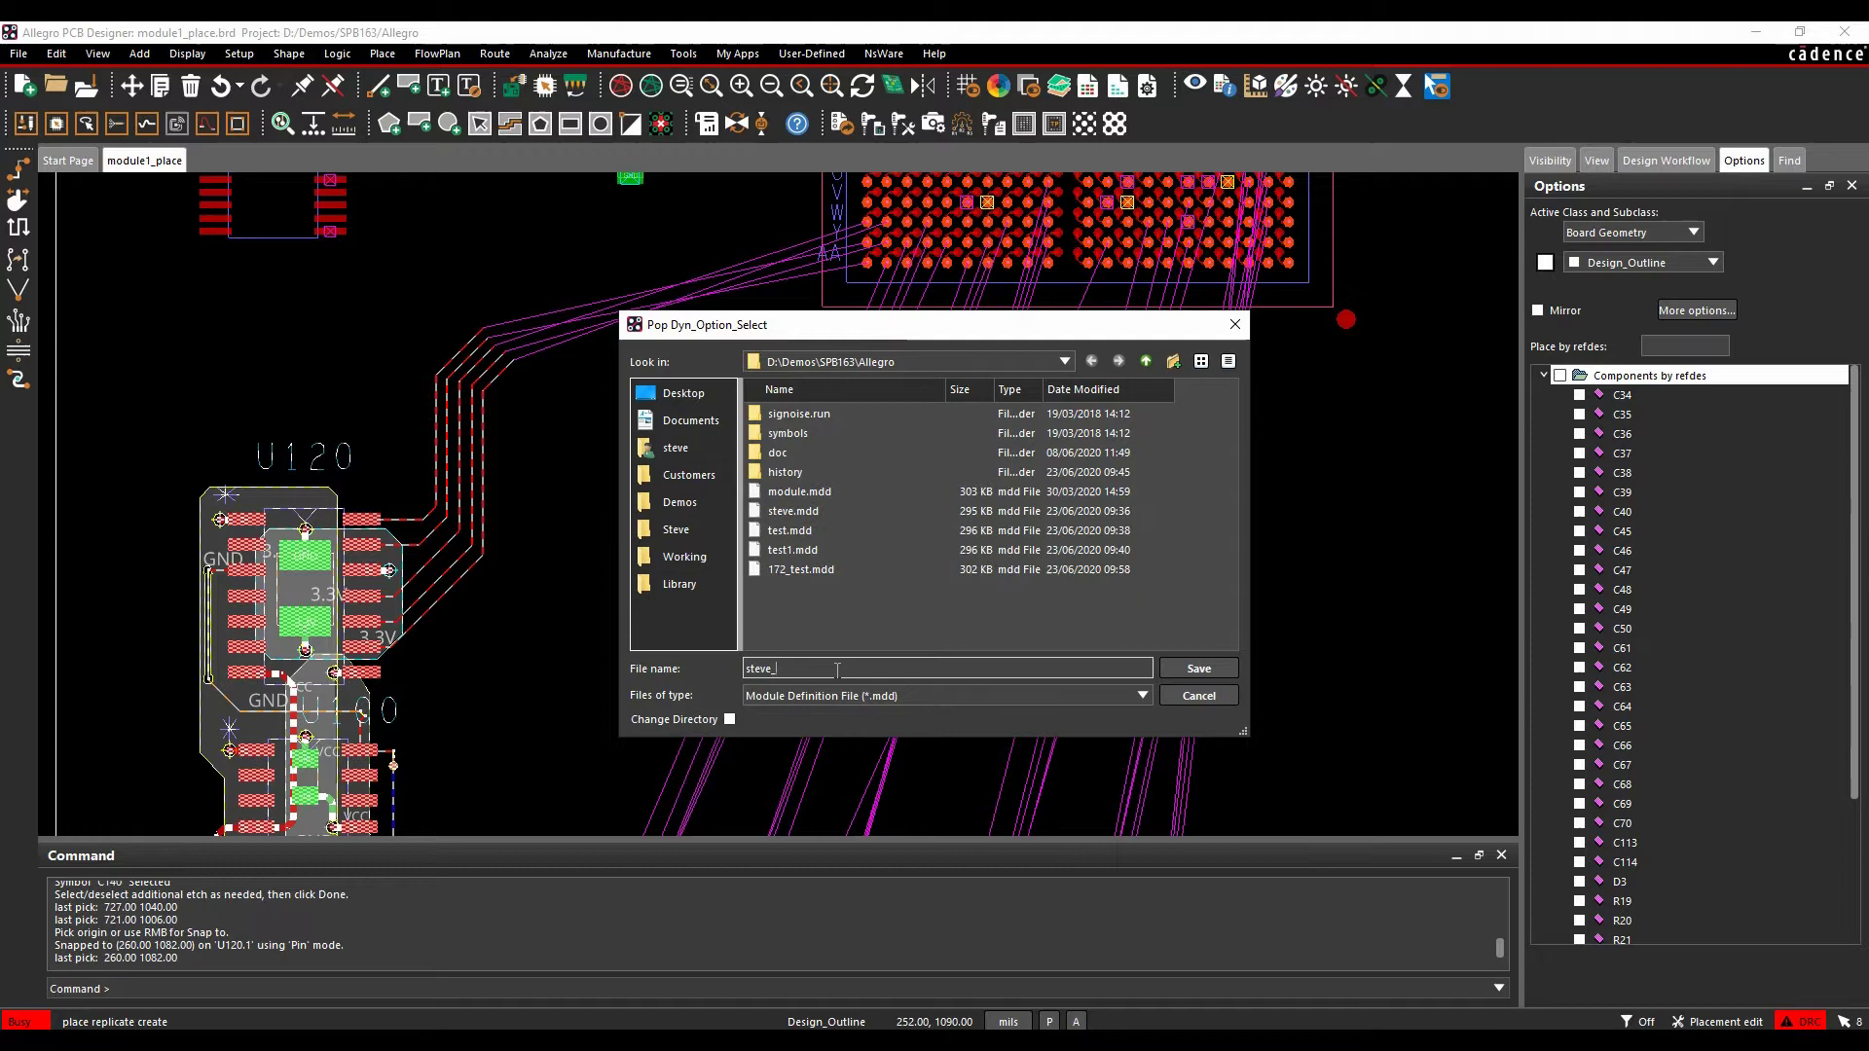
type("example")
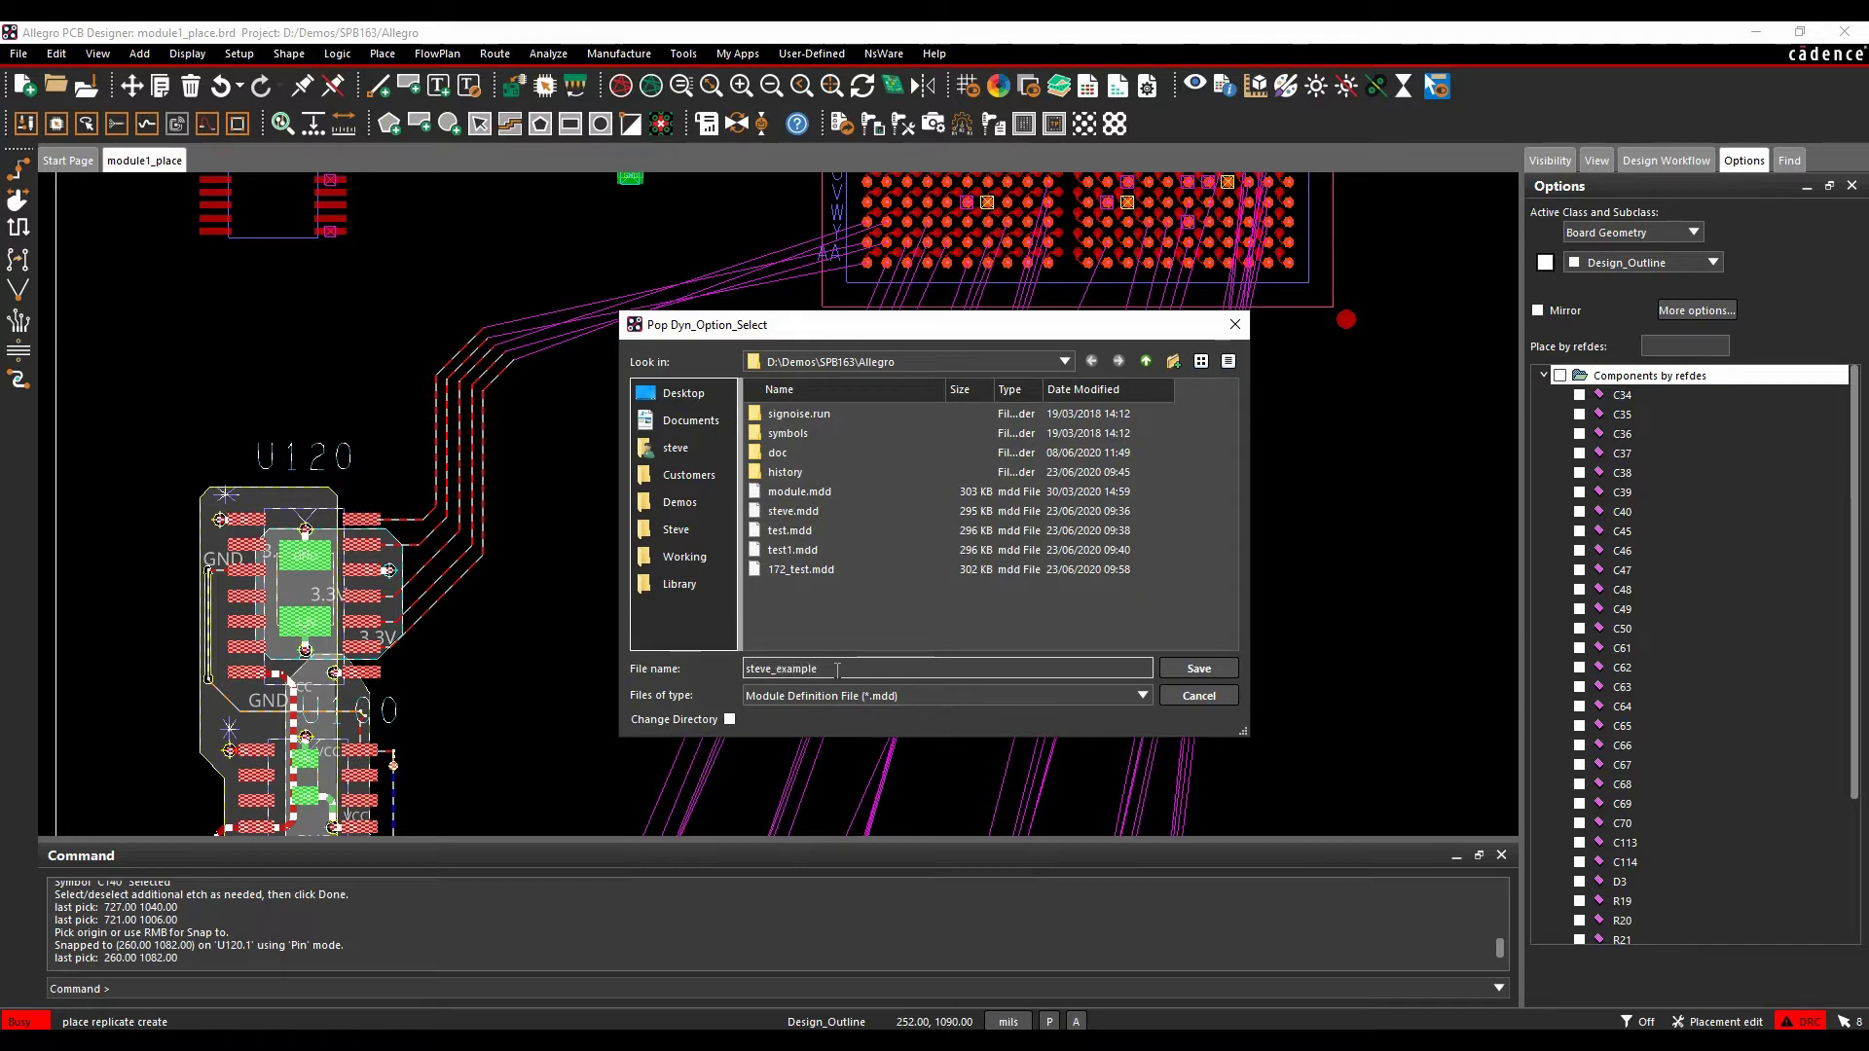
left_click(1201, 668)
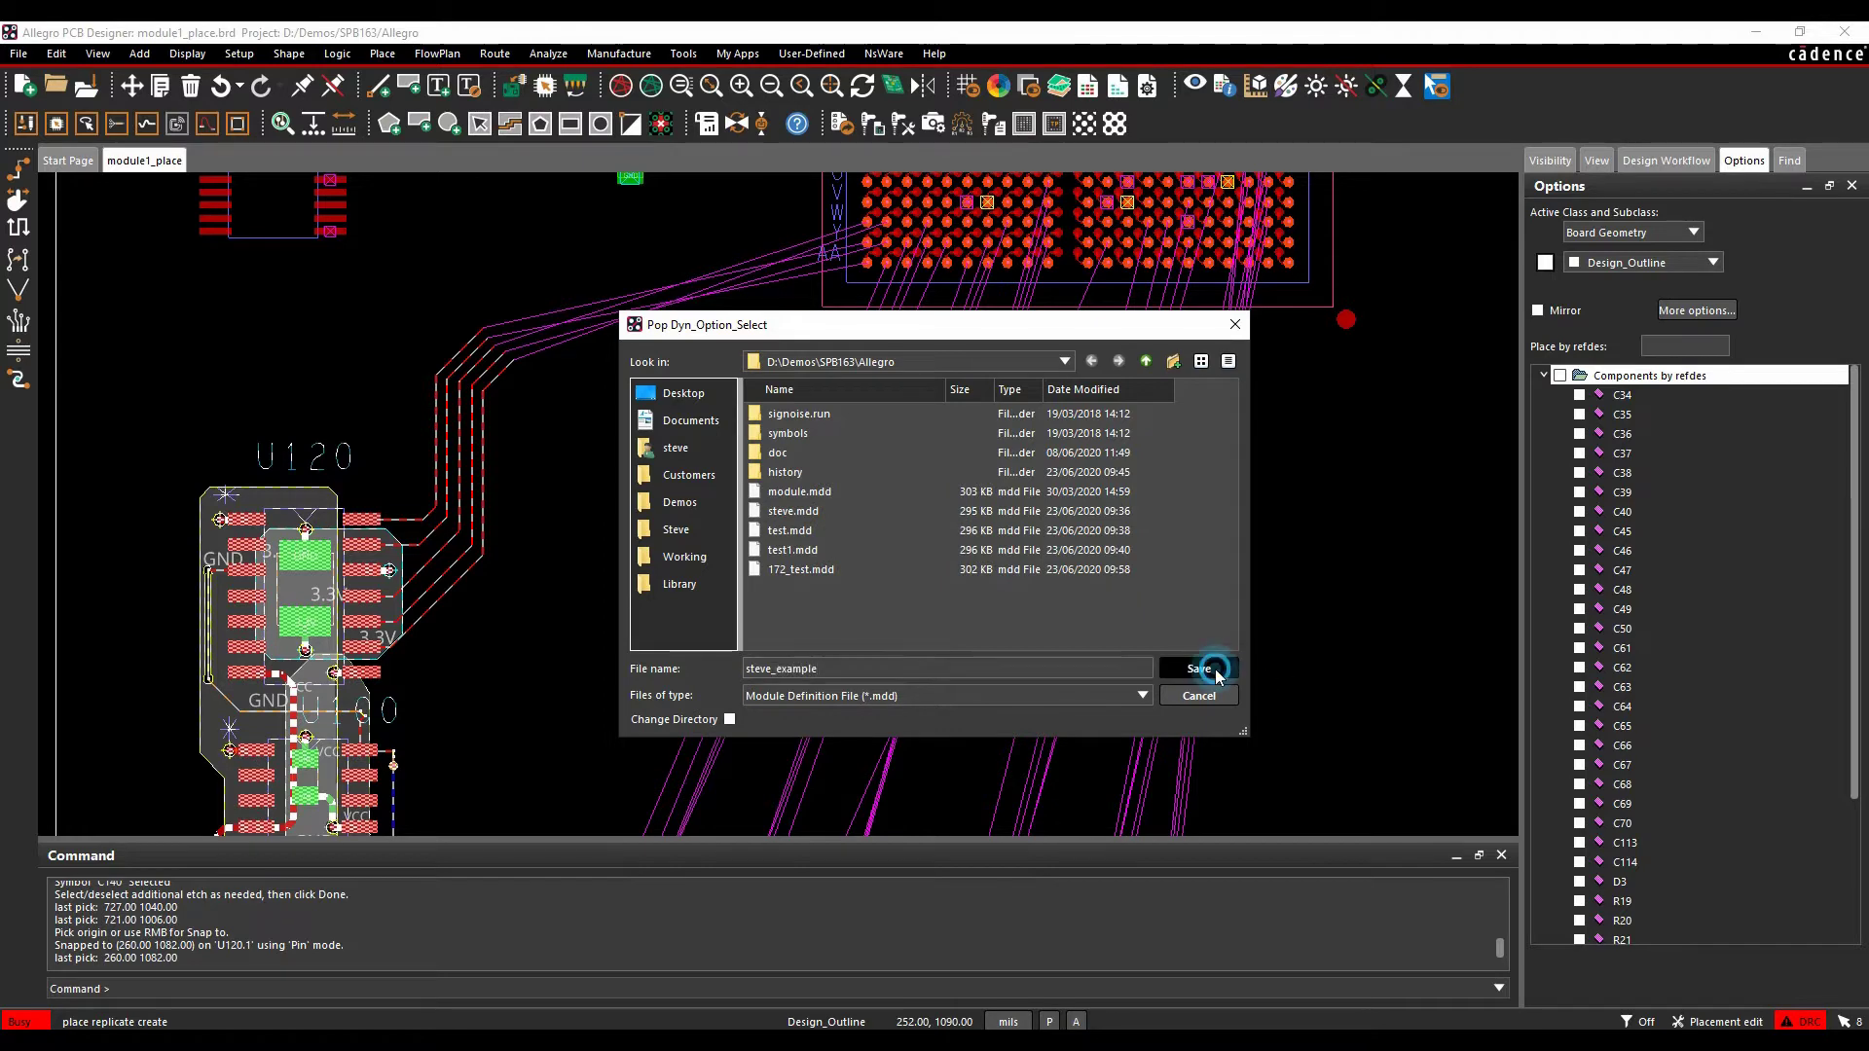
left_click(674, 580)
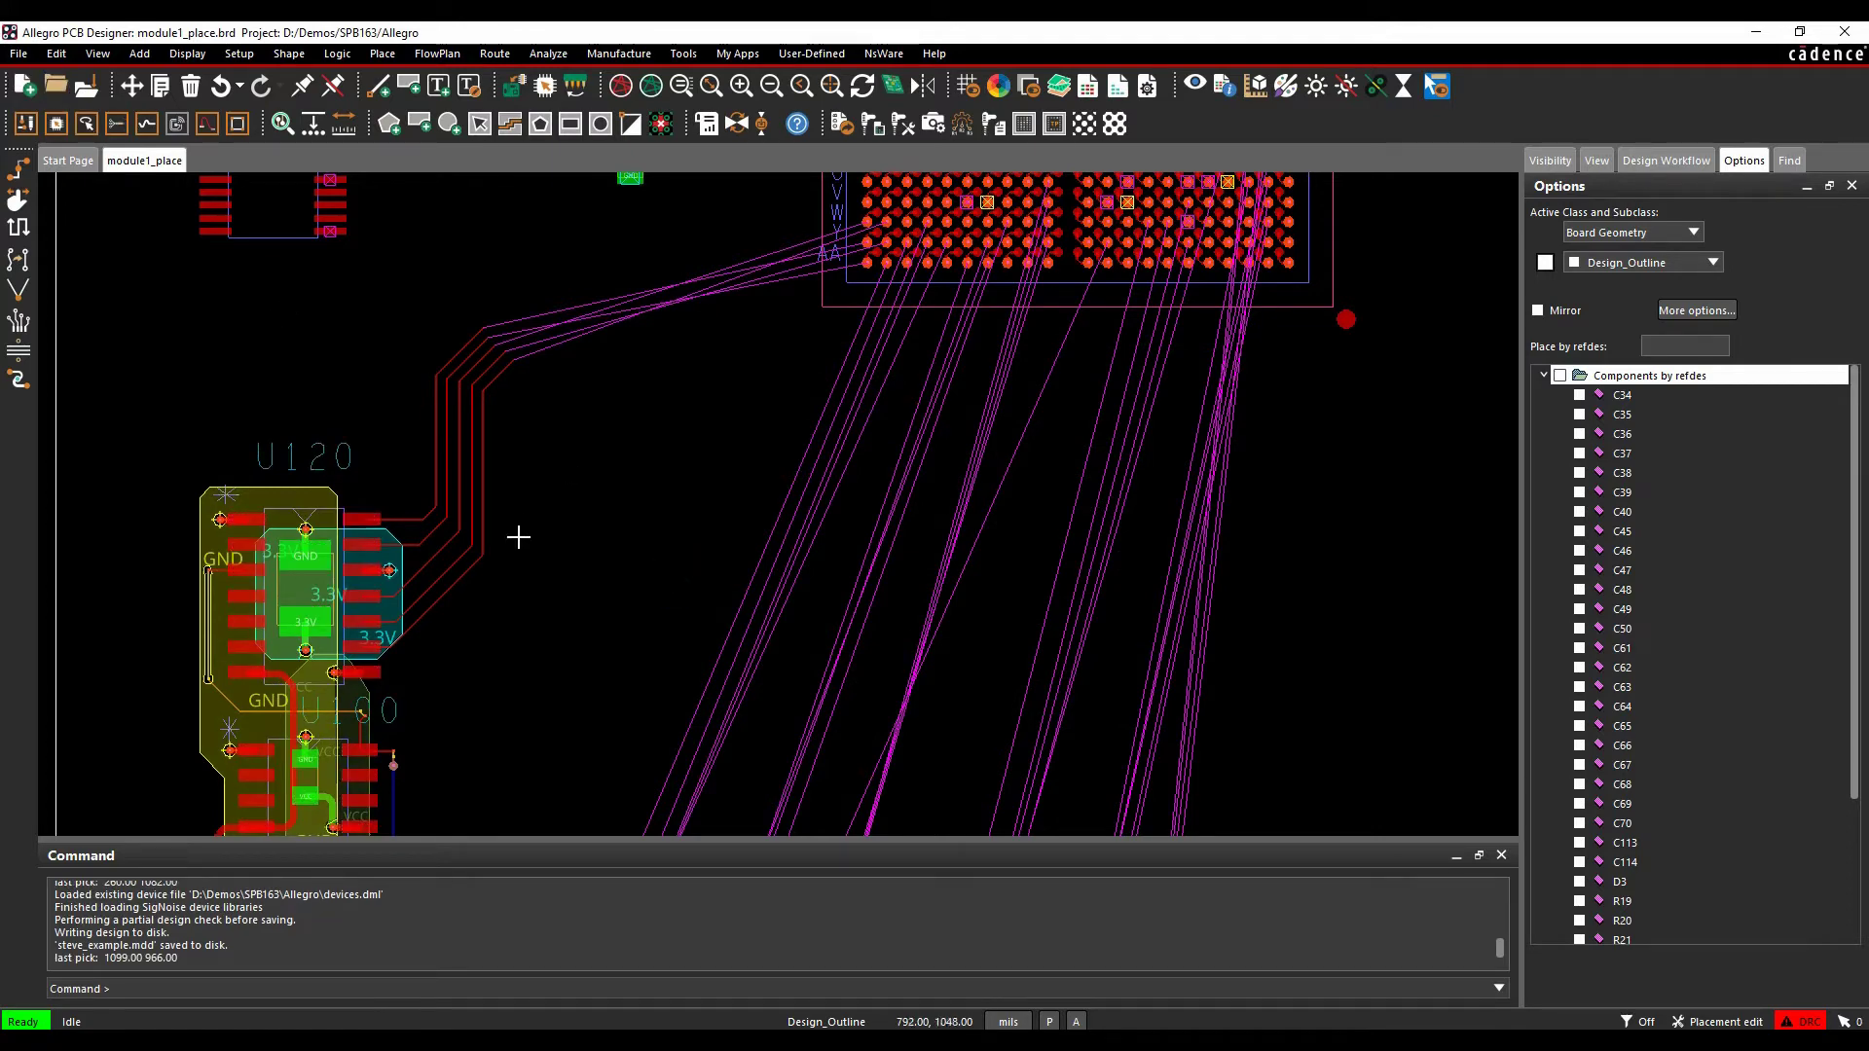
Launch a second PCB Editor 17.4 session as OrCAD PCB Designer Standard
scroll(518, 536, "down", 2)
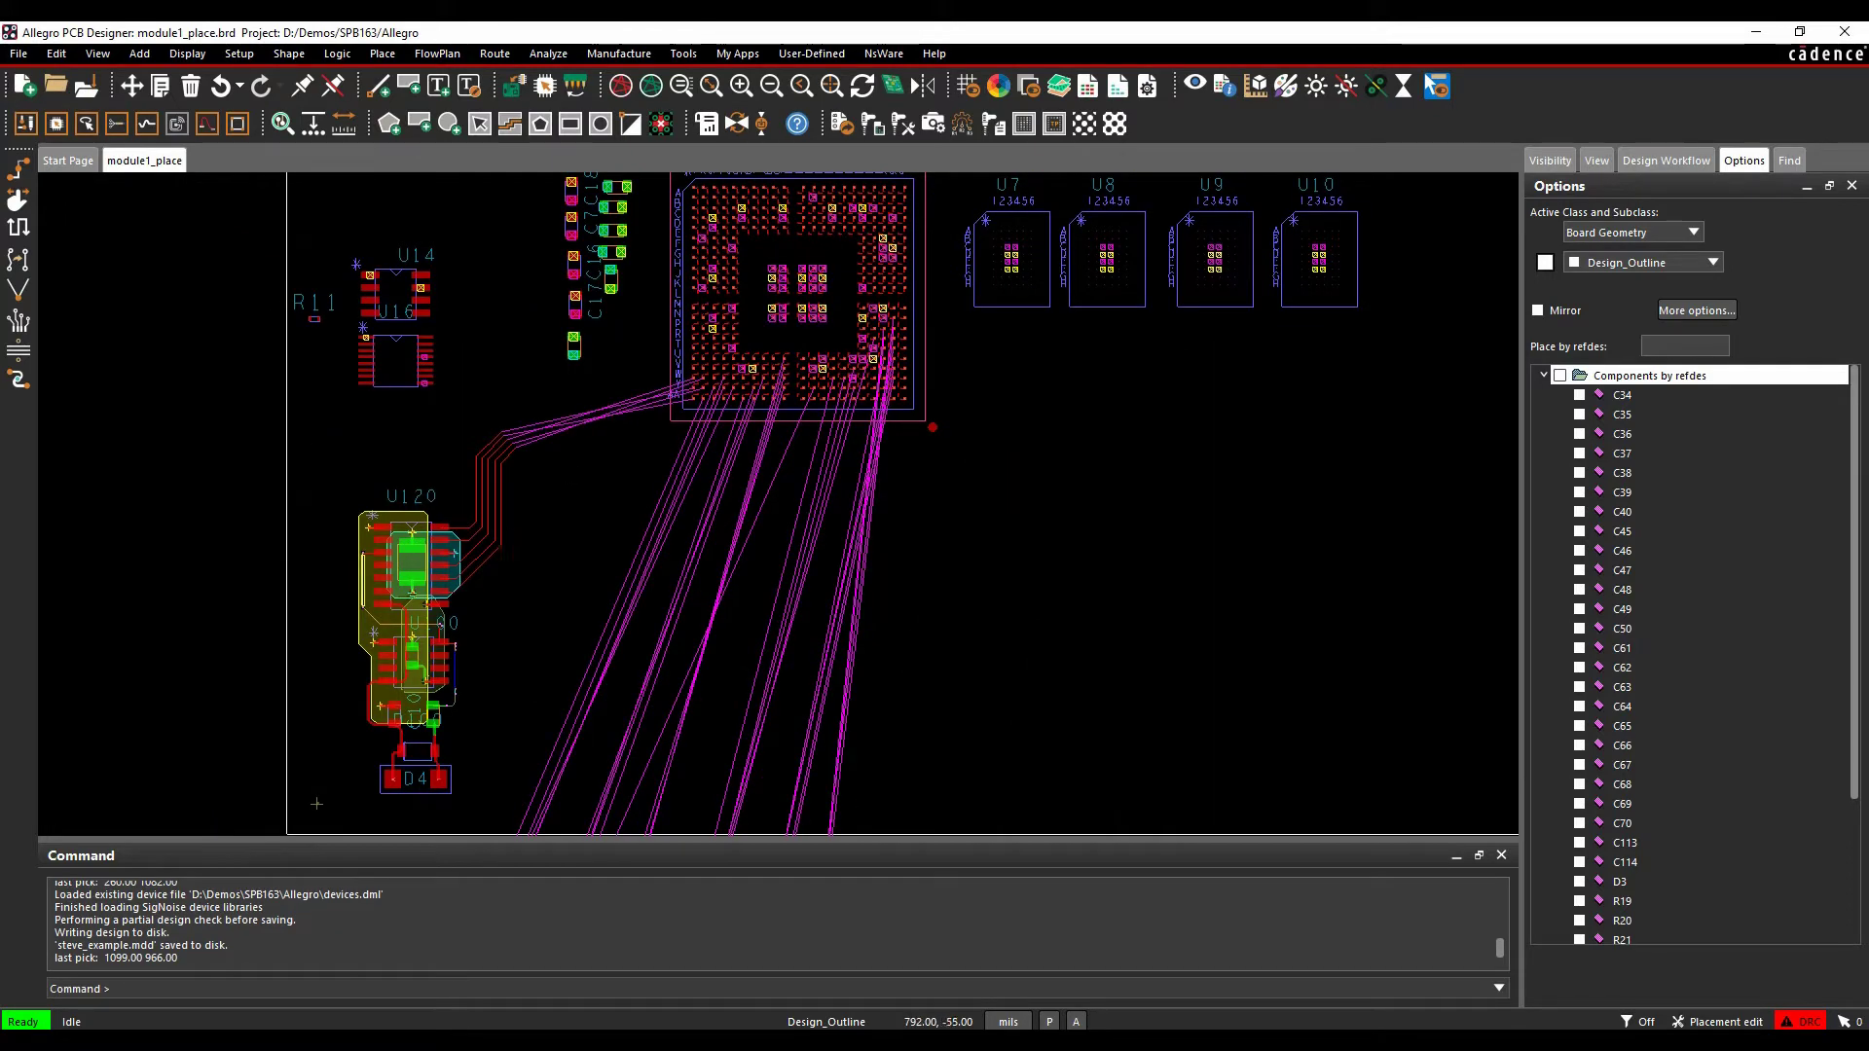
right_click(687, 1039)
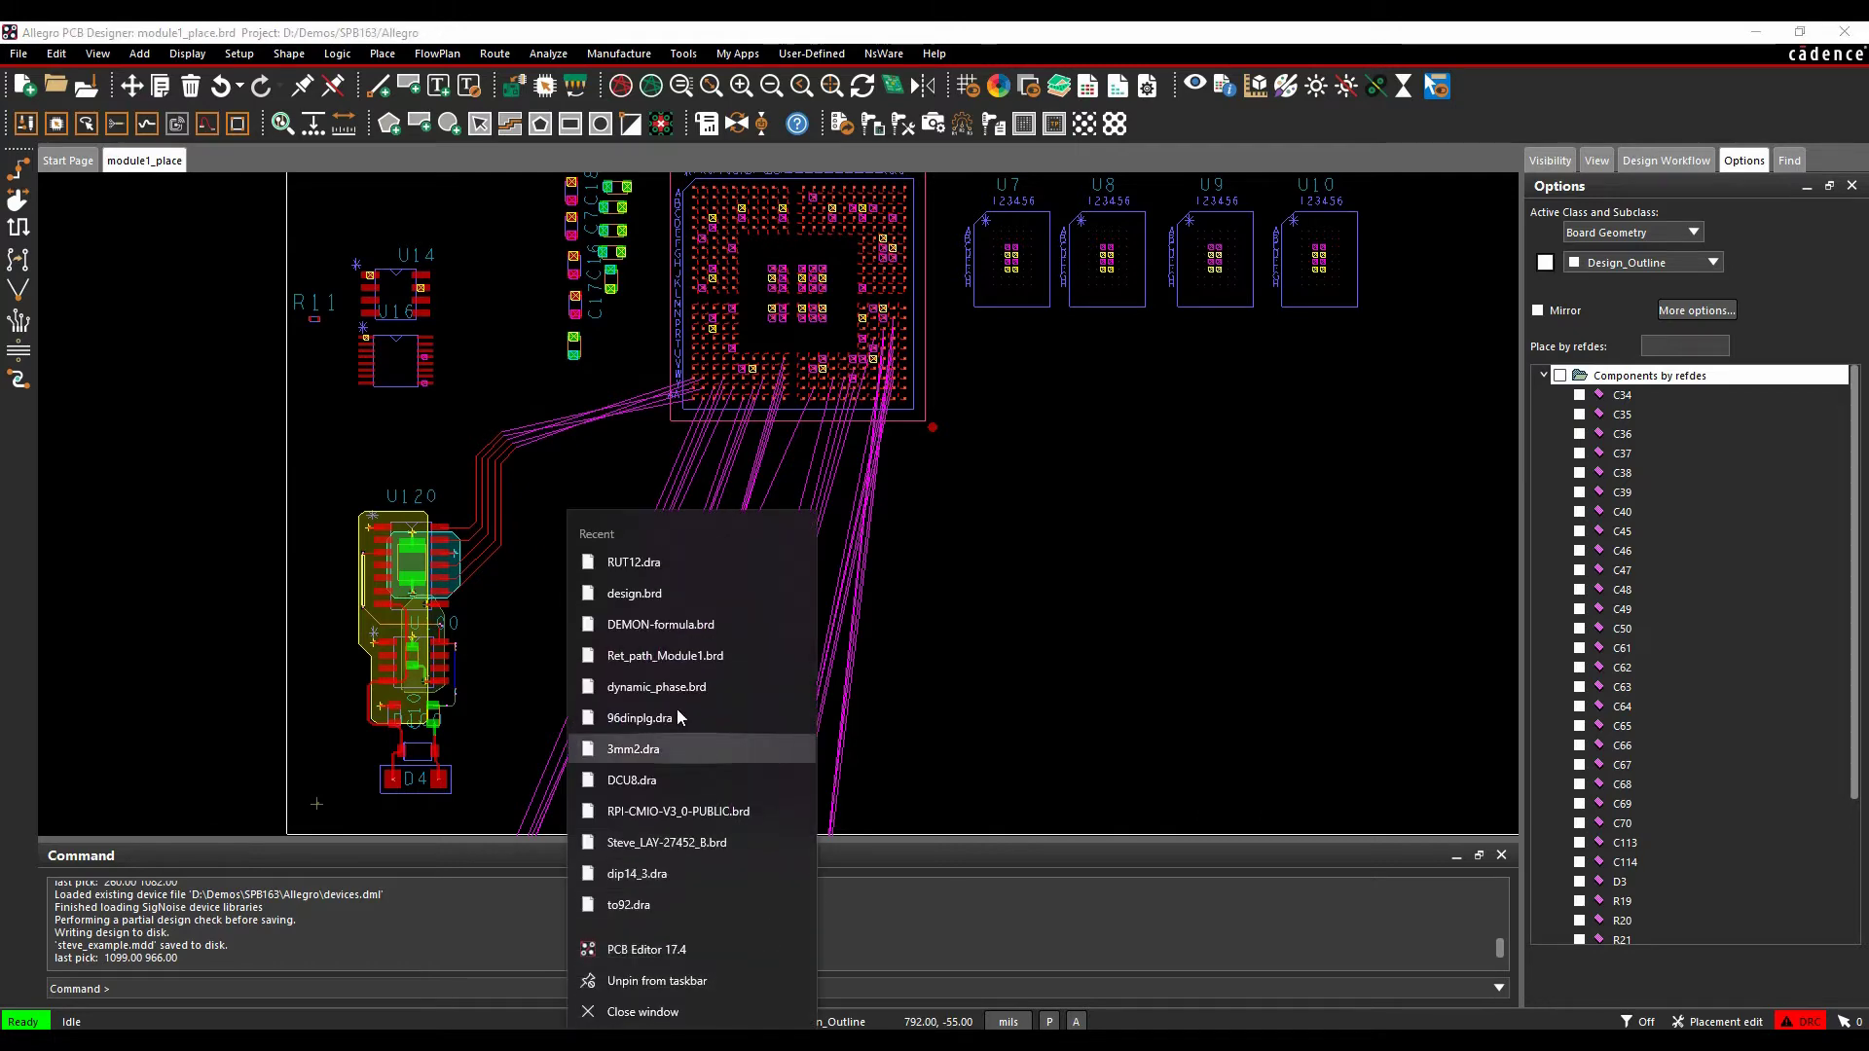
left_click(659, 952)
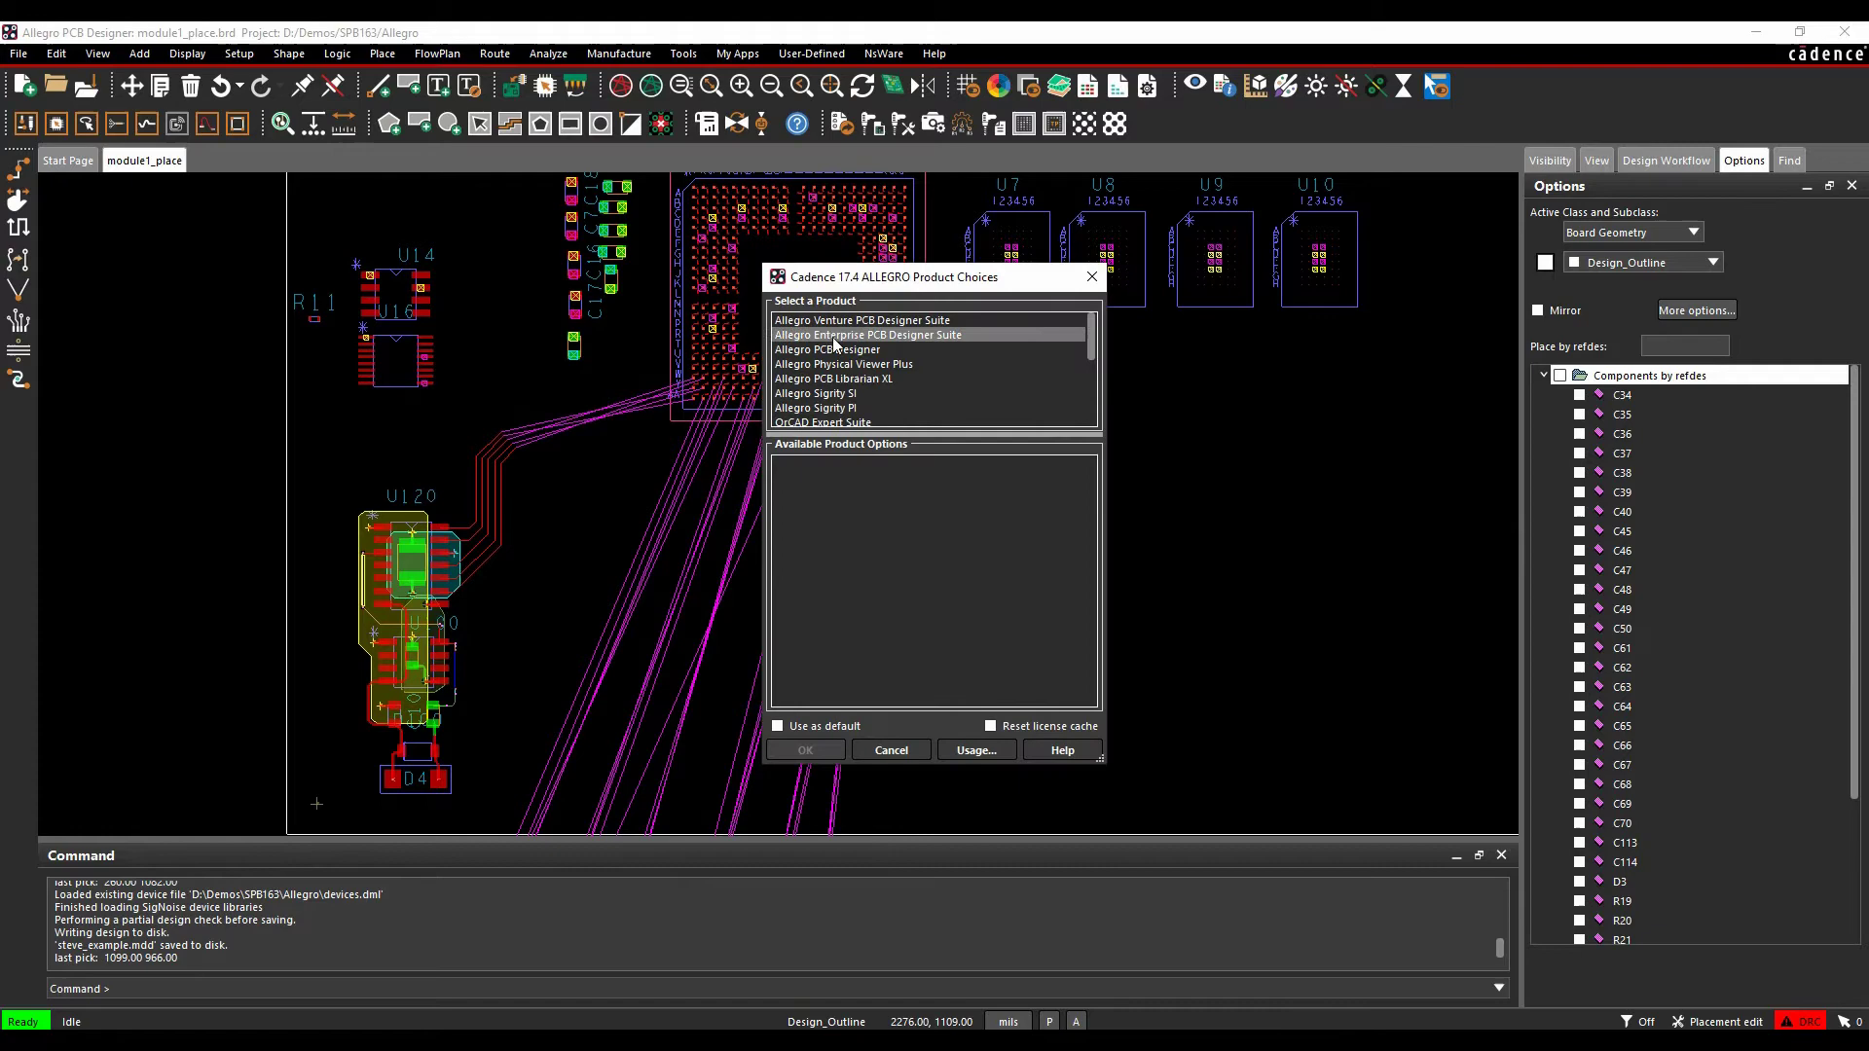
scroll(856, 395, "down", 3)
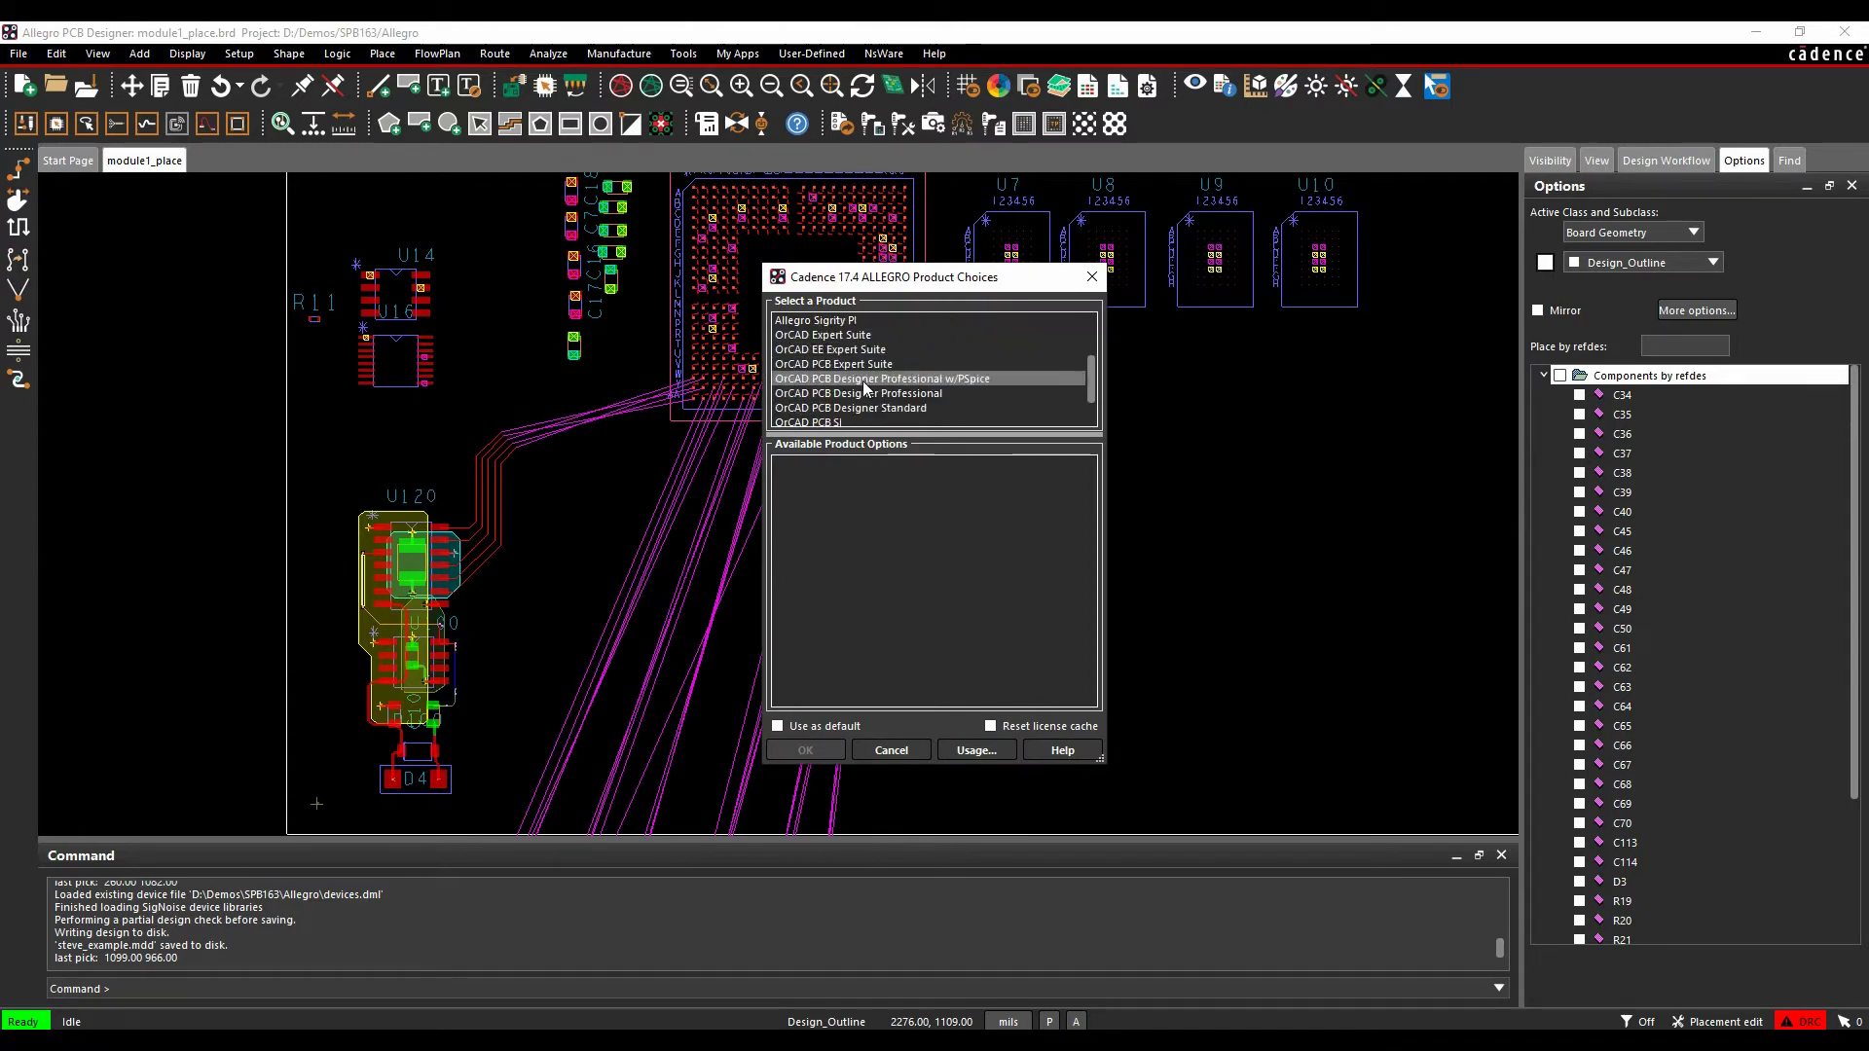
double_click(894, 382)
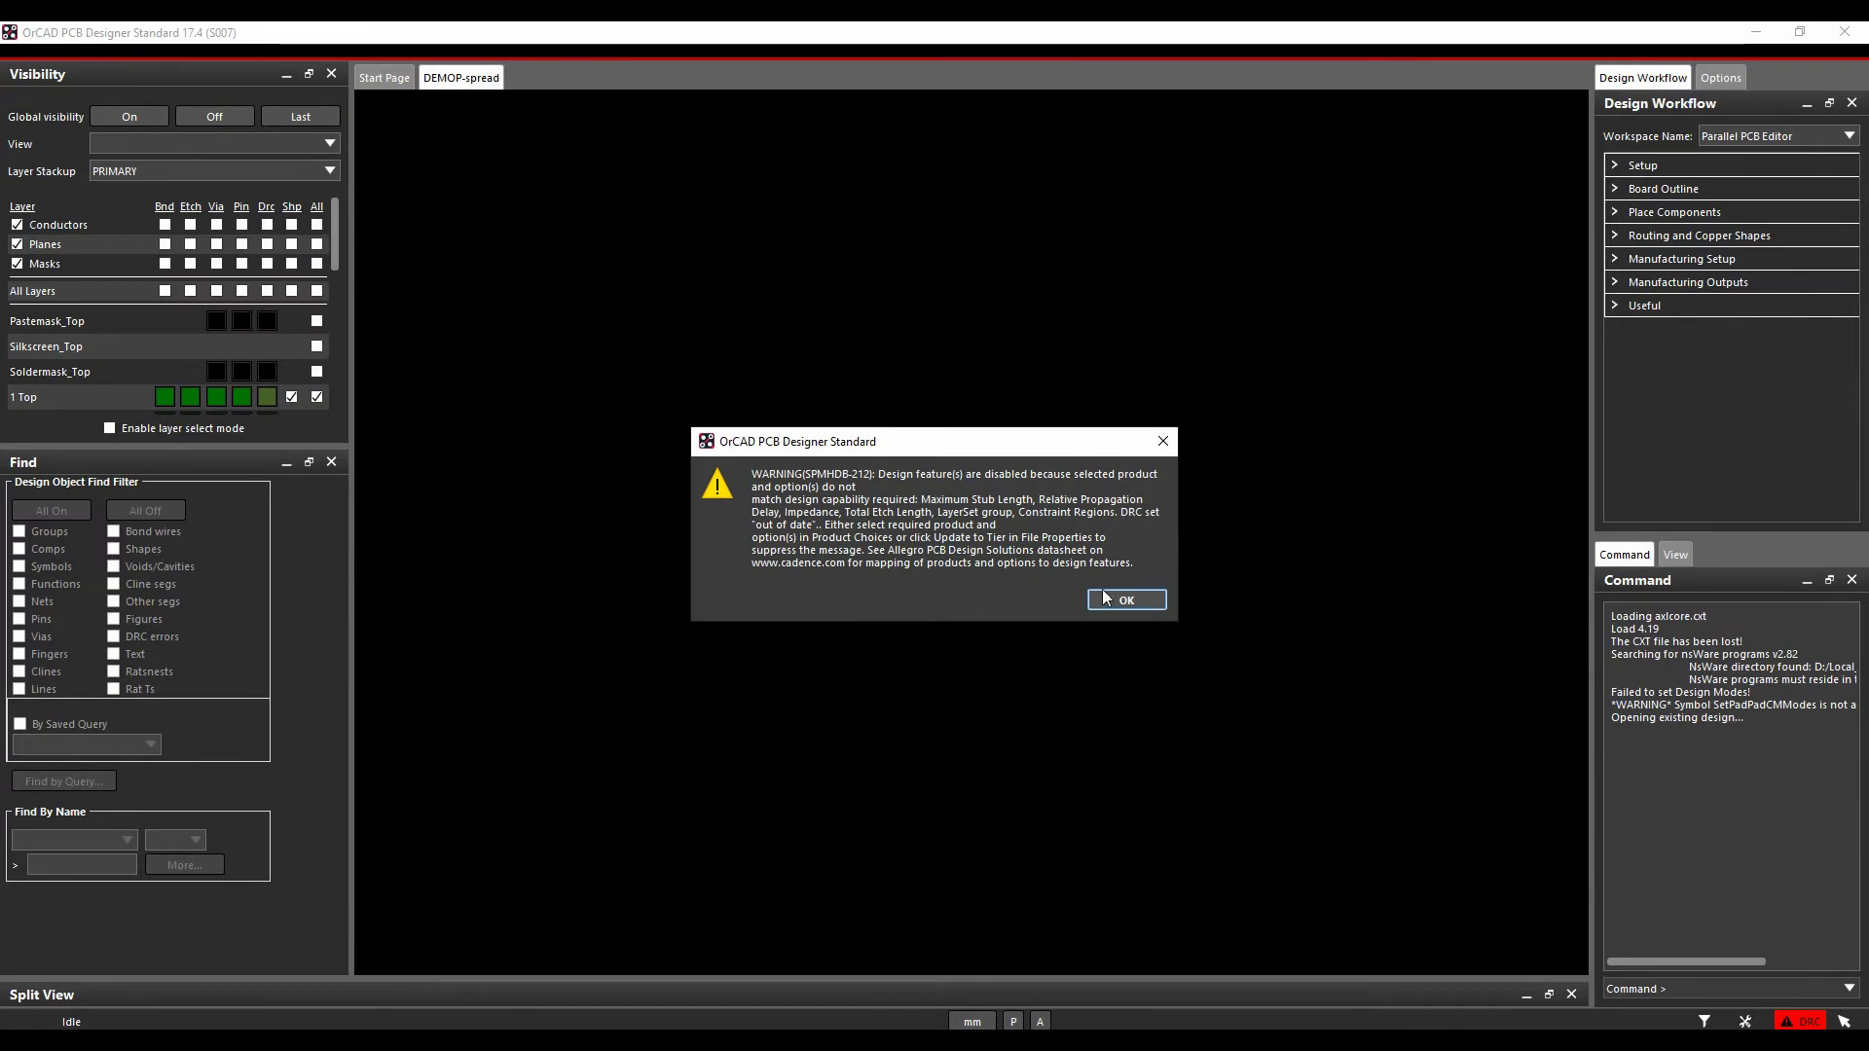
Dismiss the warning, discard changes and browse to D:\Demos\SPB163\Allegro to open a file
left_click(1117, 596)
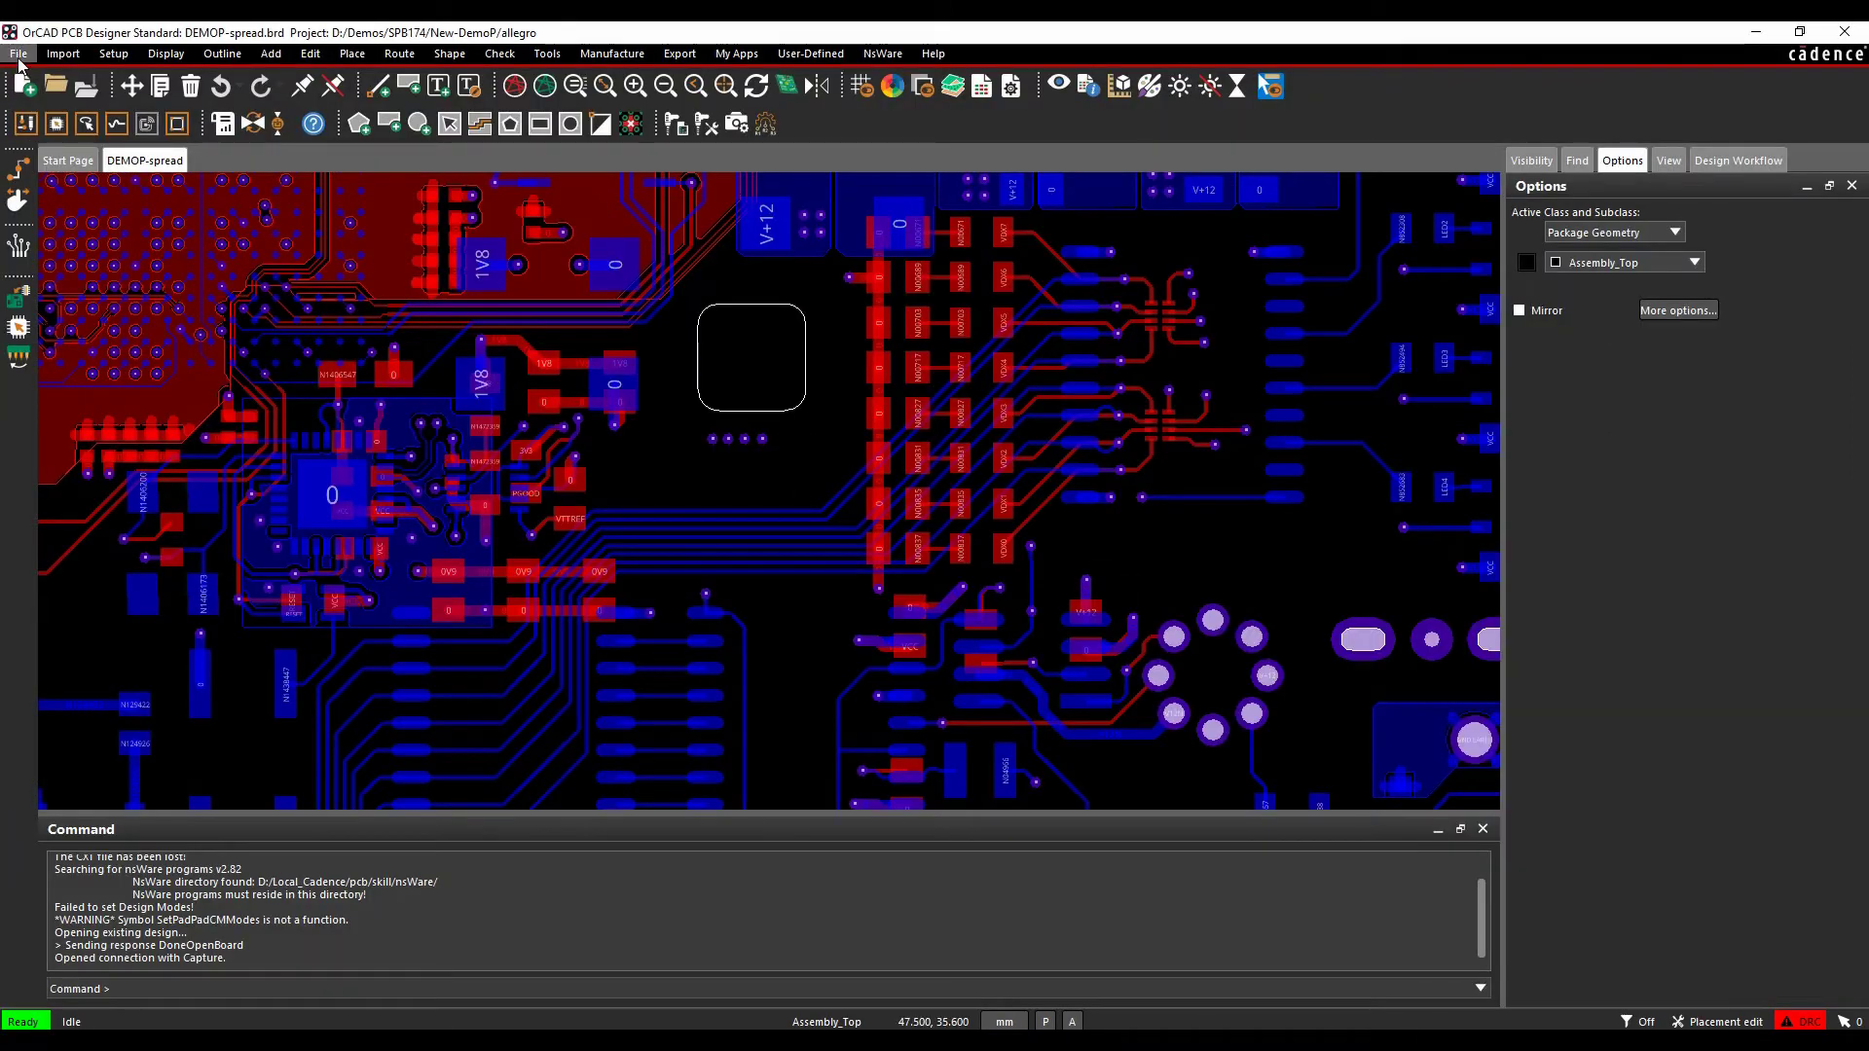
left_click(19, 53)
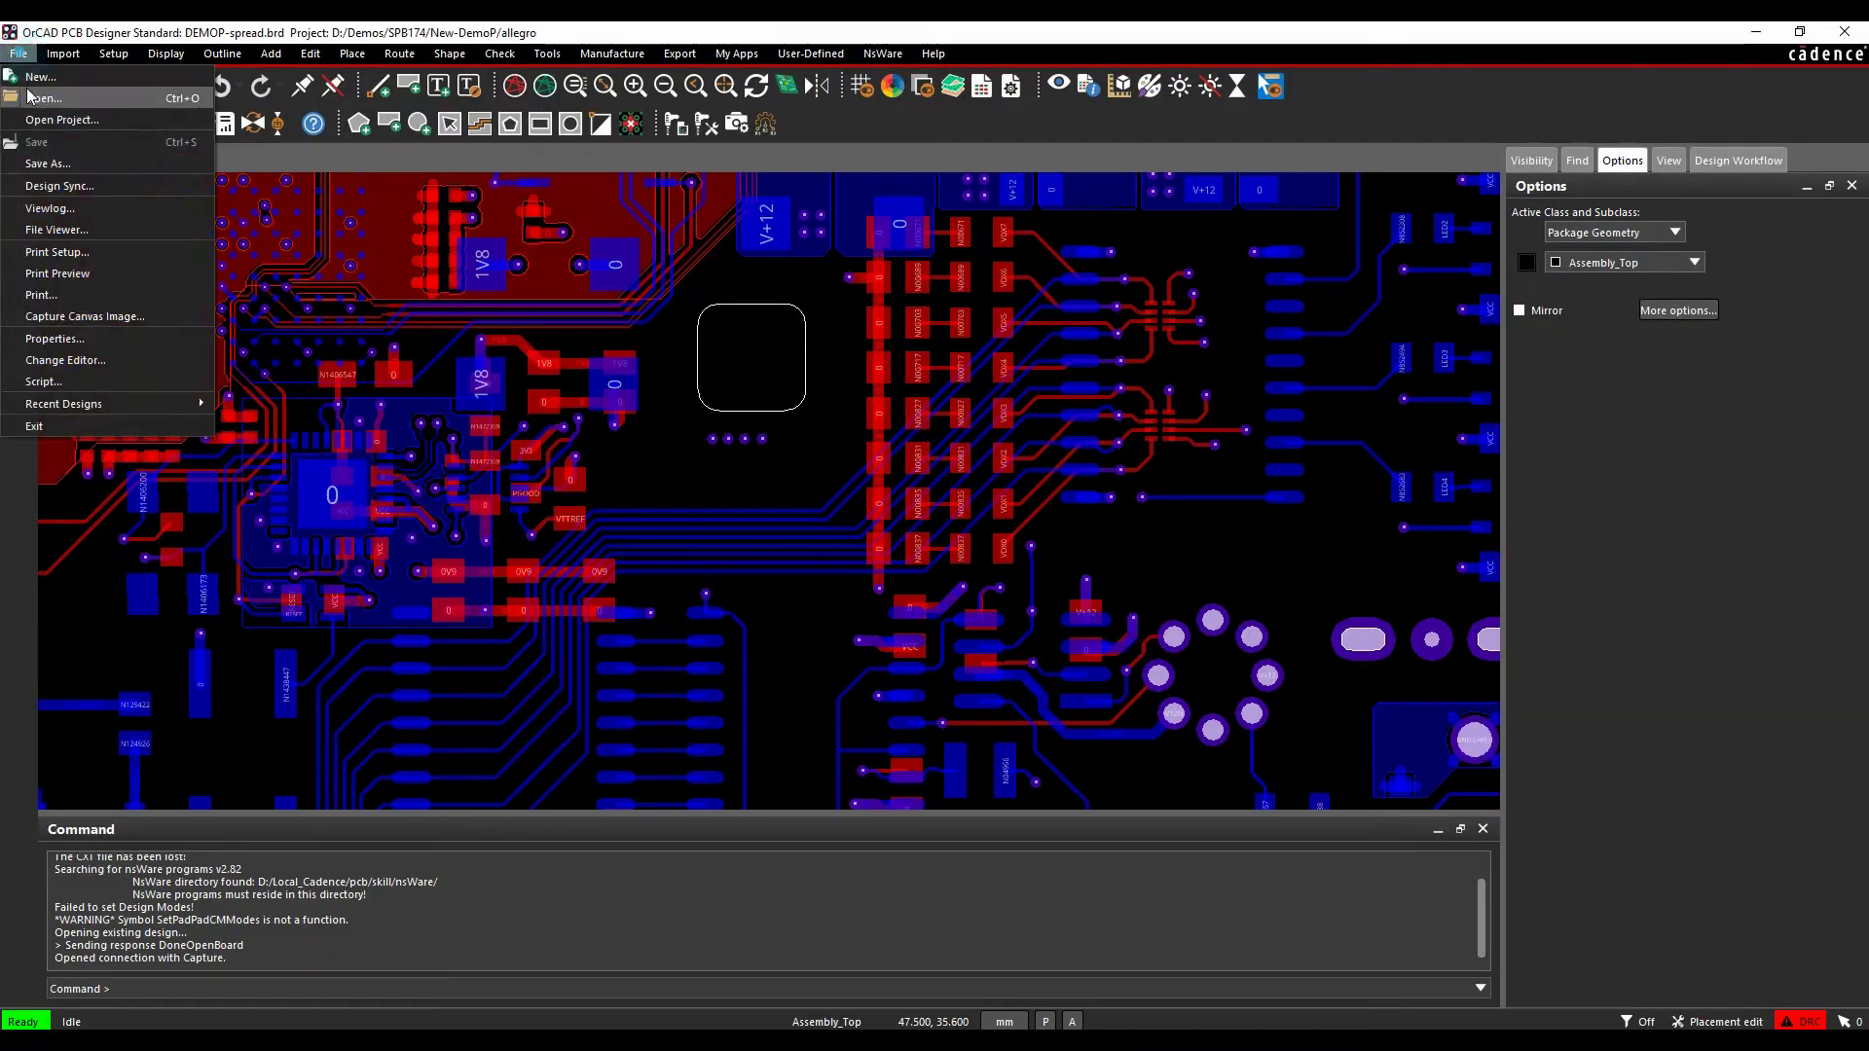
left_click(27, 102)
left_click(995, 561)
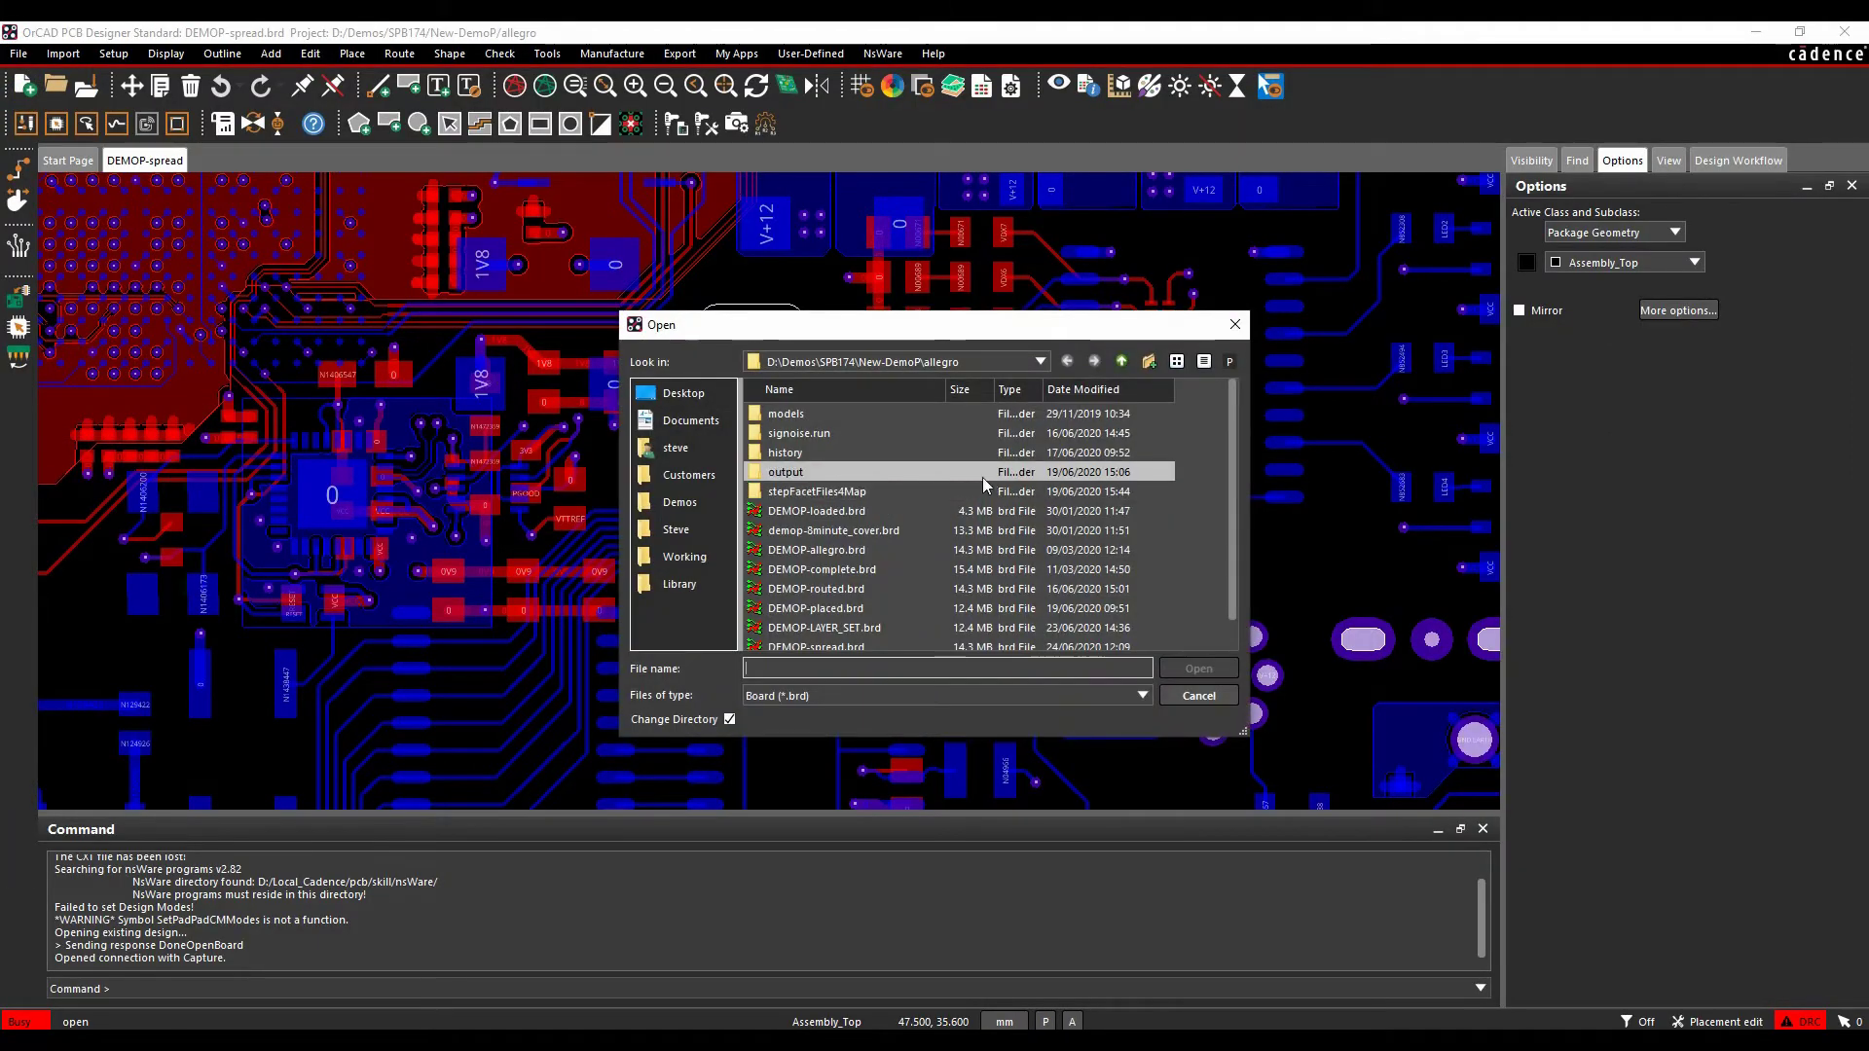
left_click(679, 504)
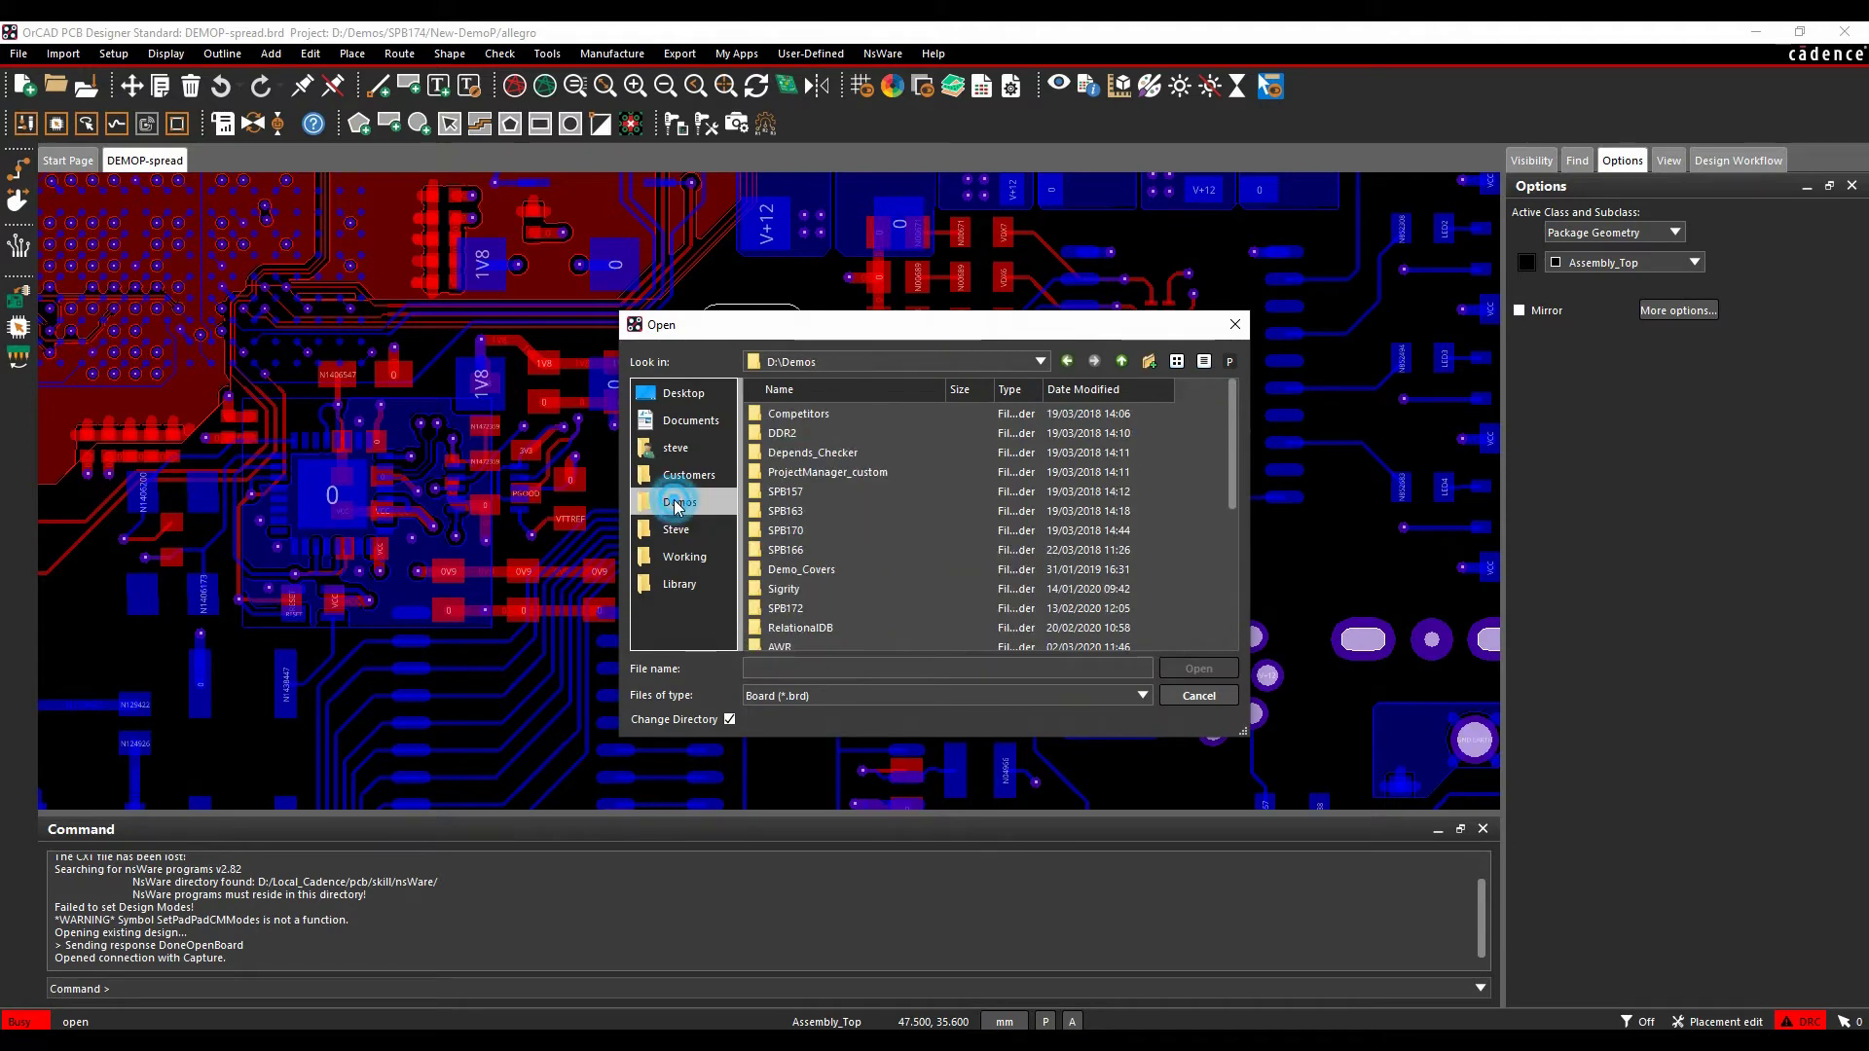
double_click(808, 510)
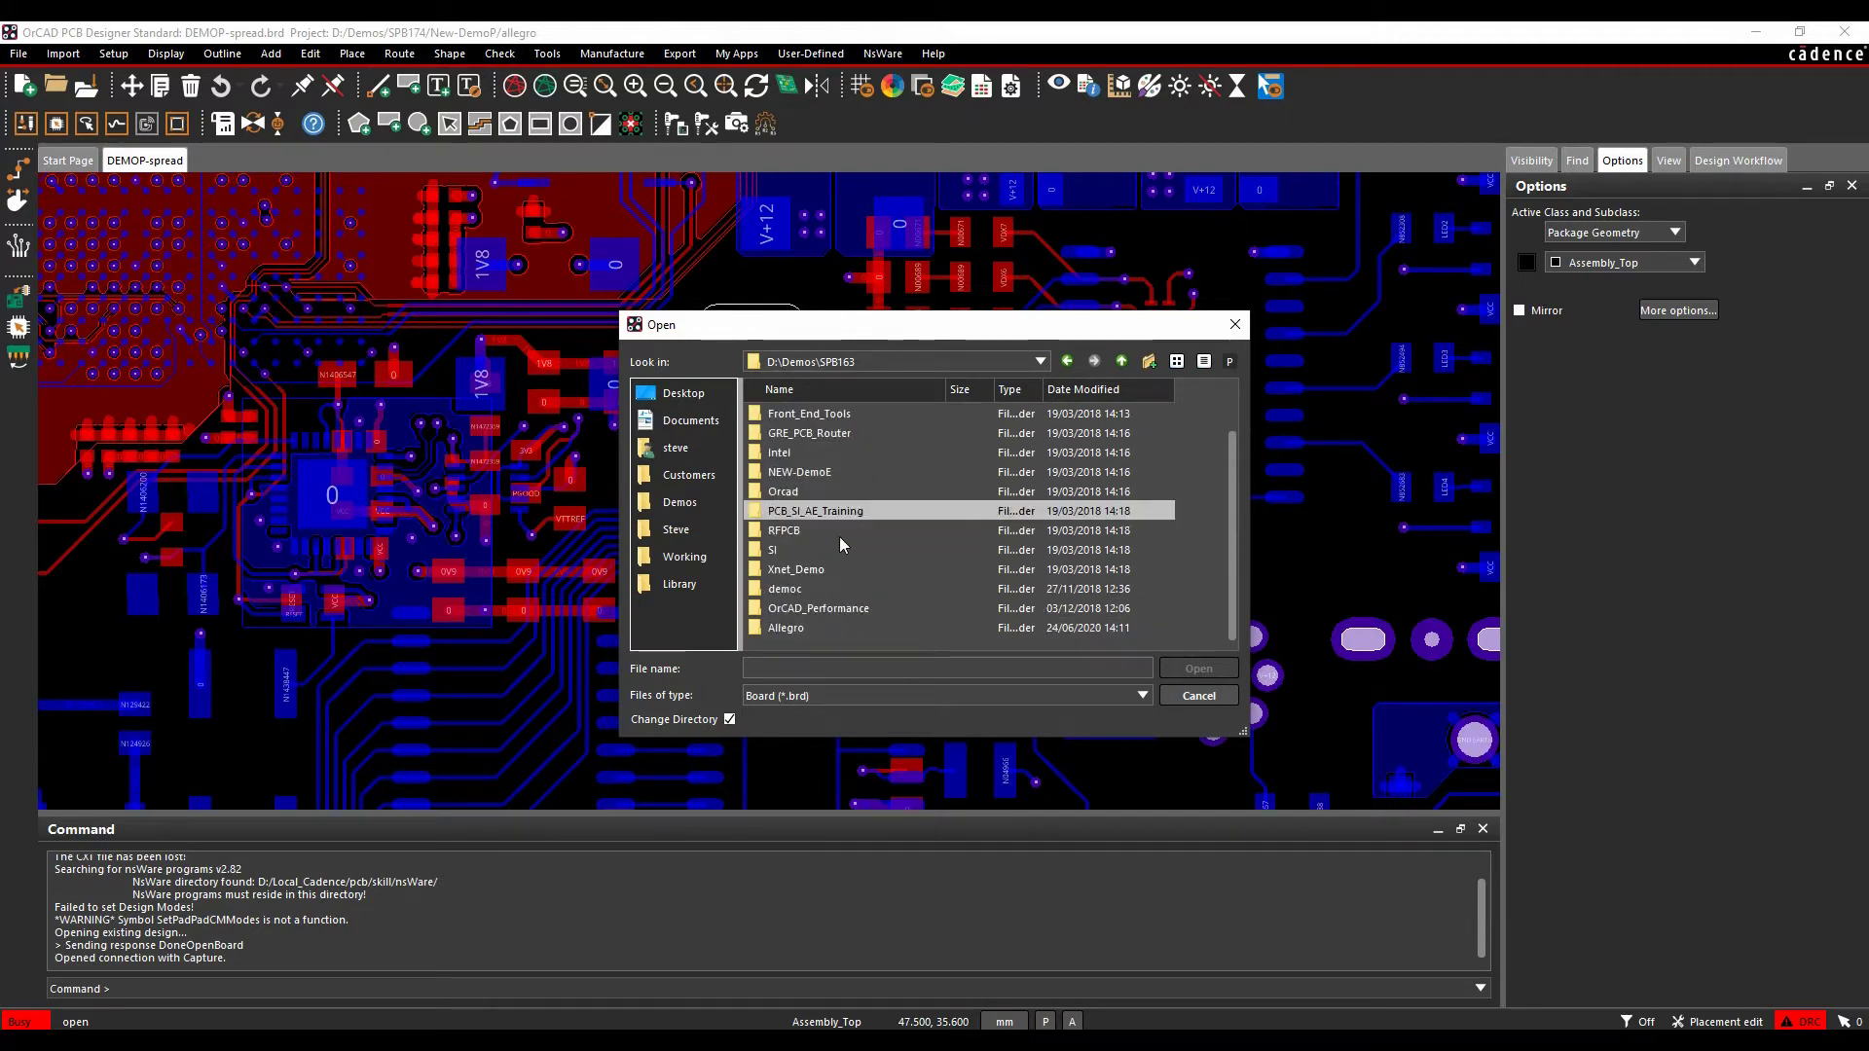
double_click(794, 627)
left_click(793, 627)
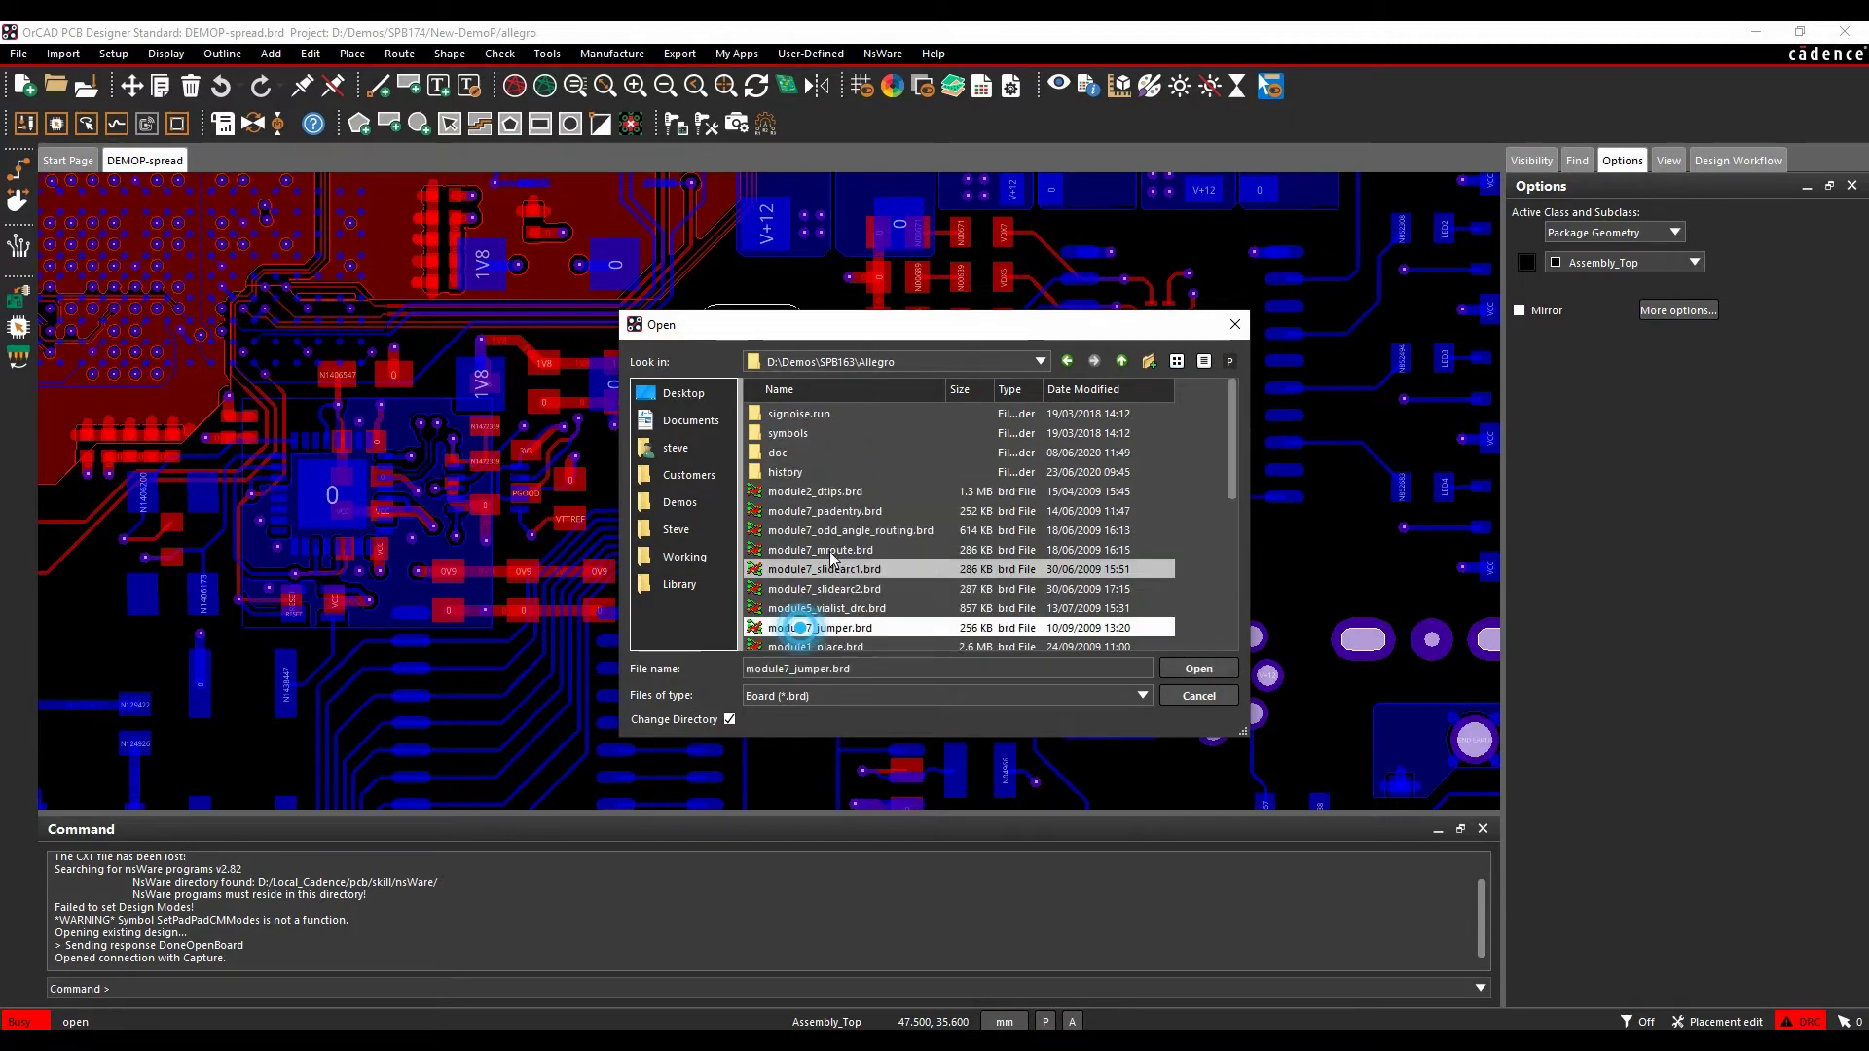
Try module1_place.brd, decline the lock override, then open steve_example.mdd via the .mdd filter
scroll(871, 531, "down", 3)
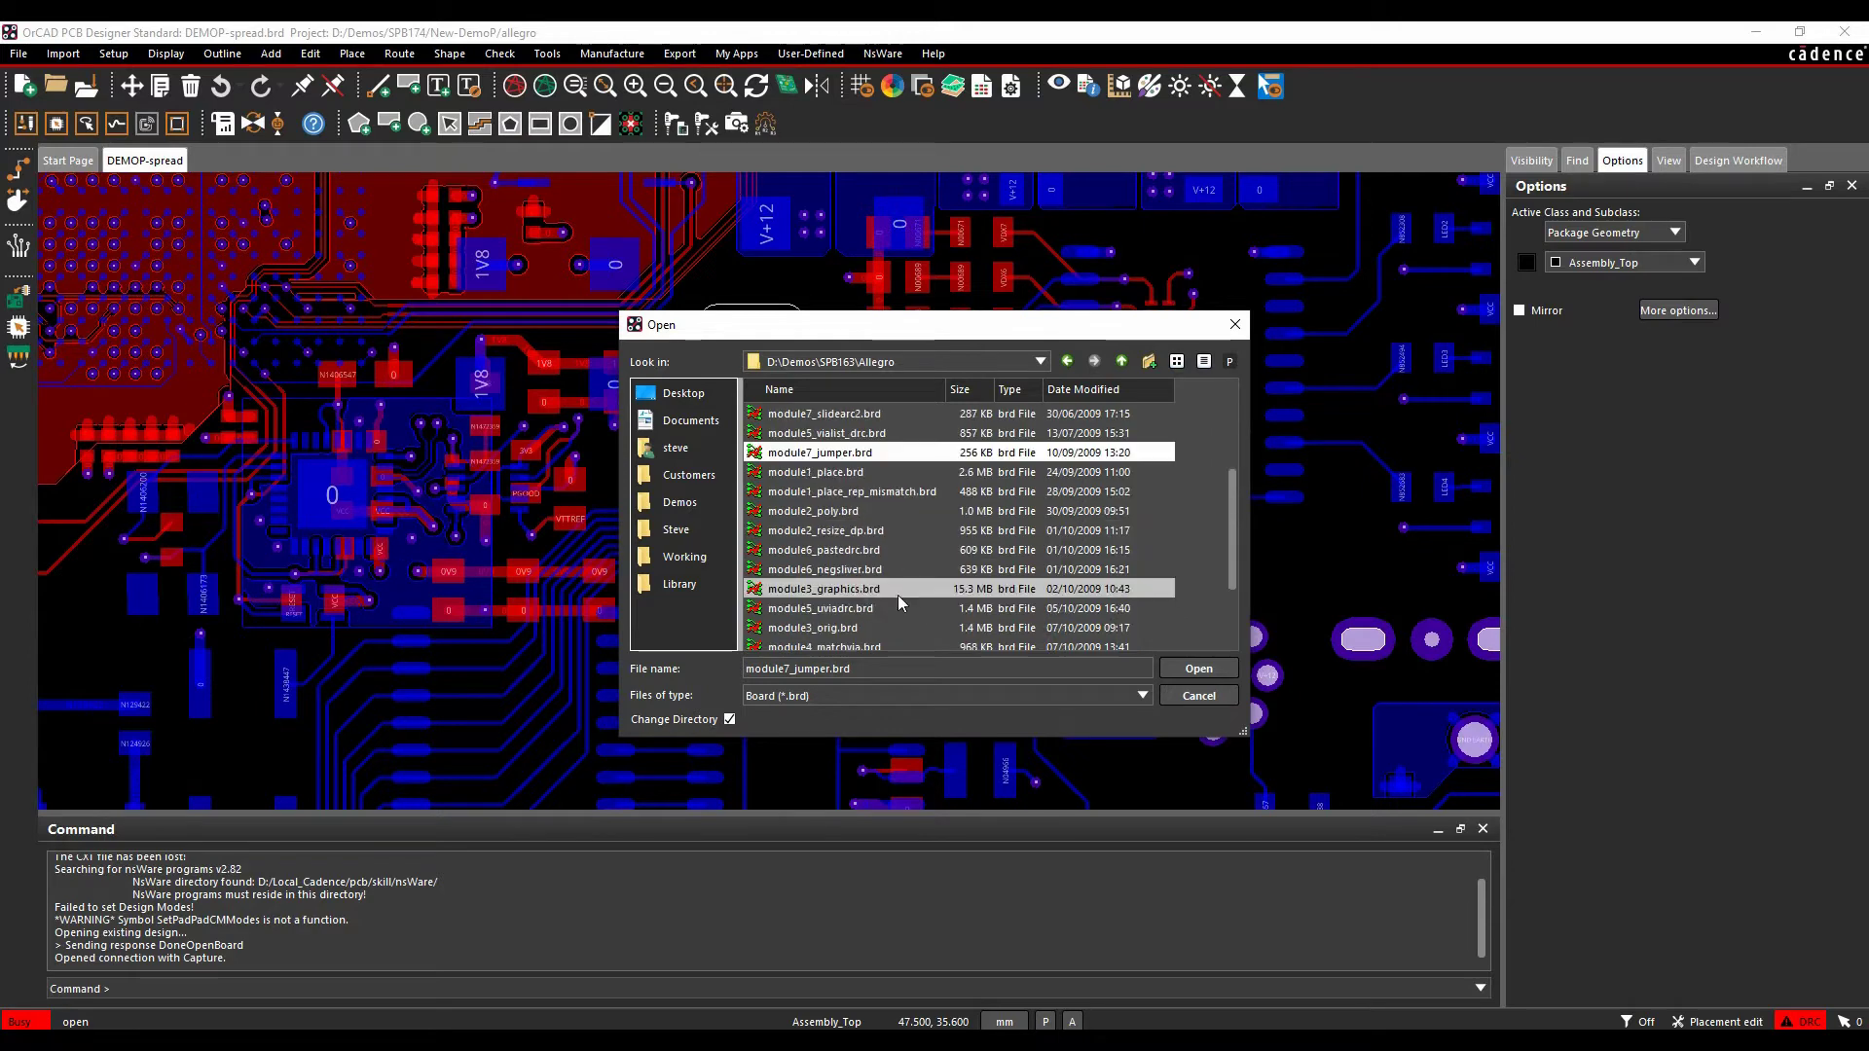
left_click(855, 472)
double_click(854, 472)
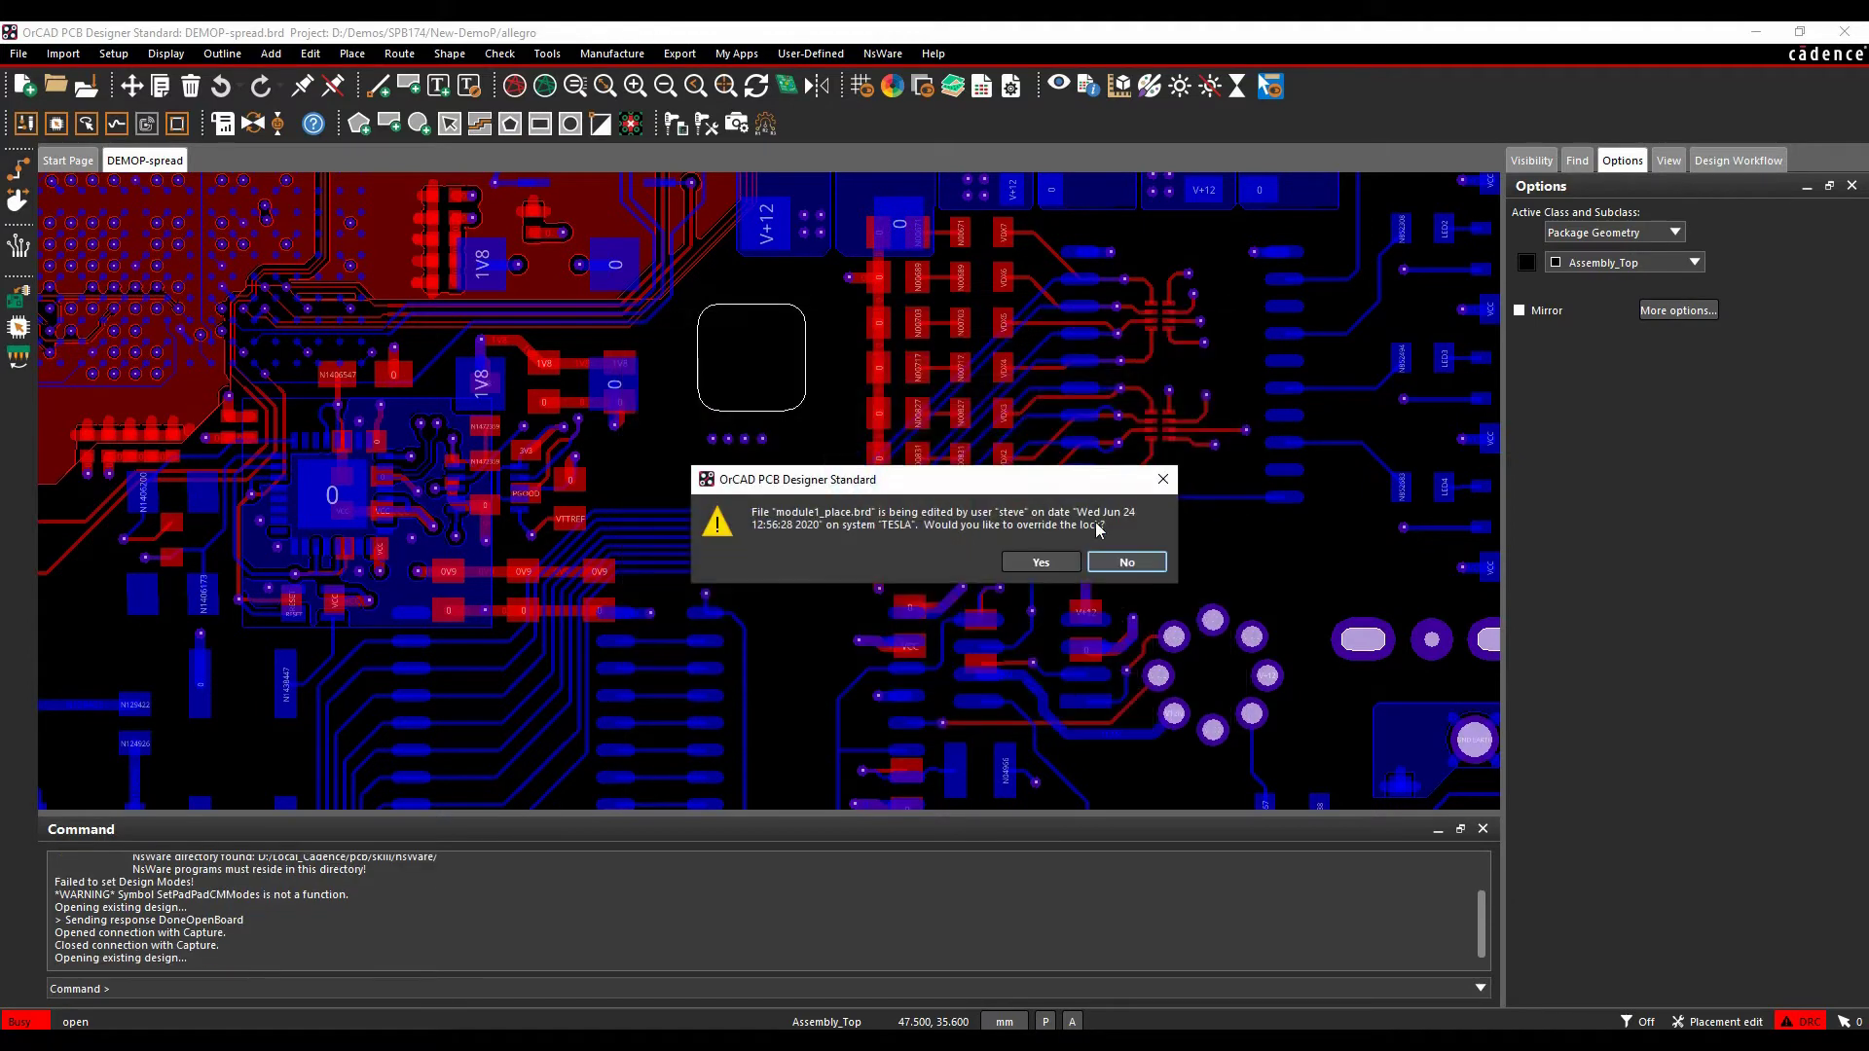
left_click(1139, 565)
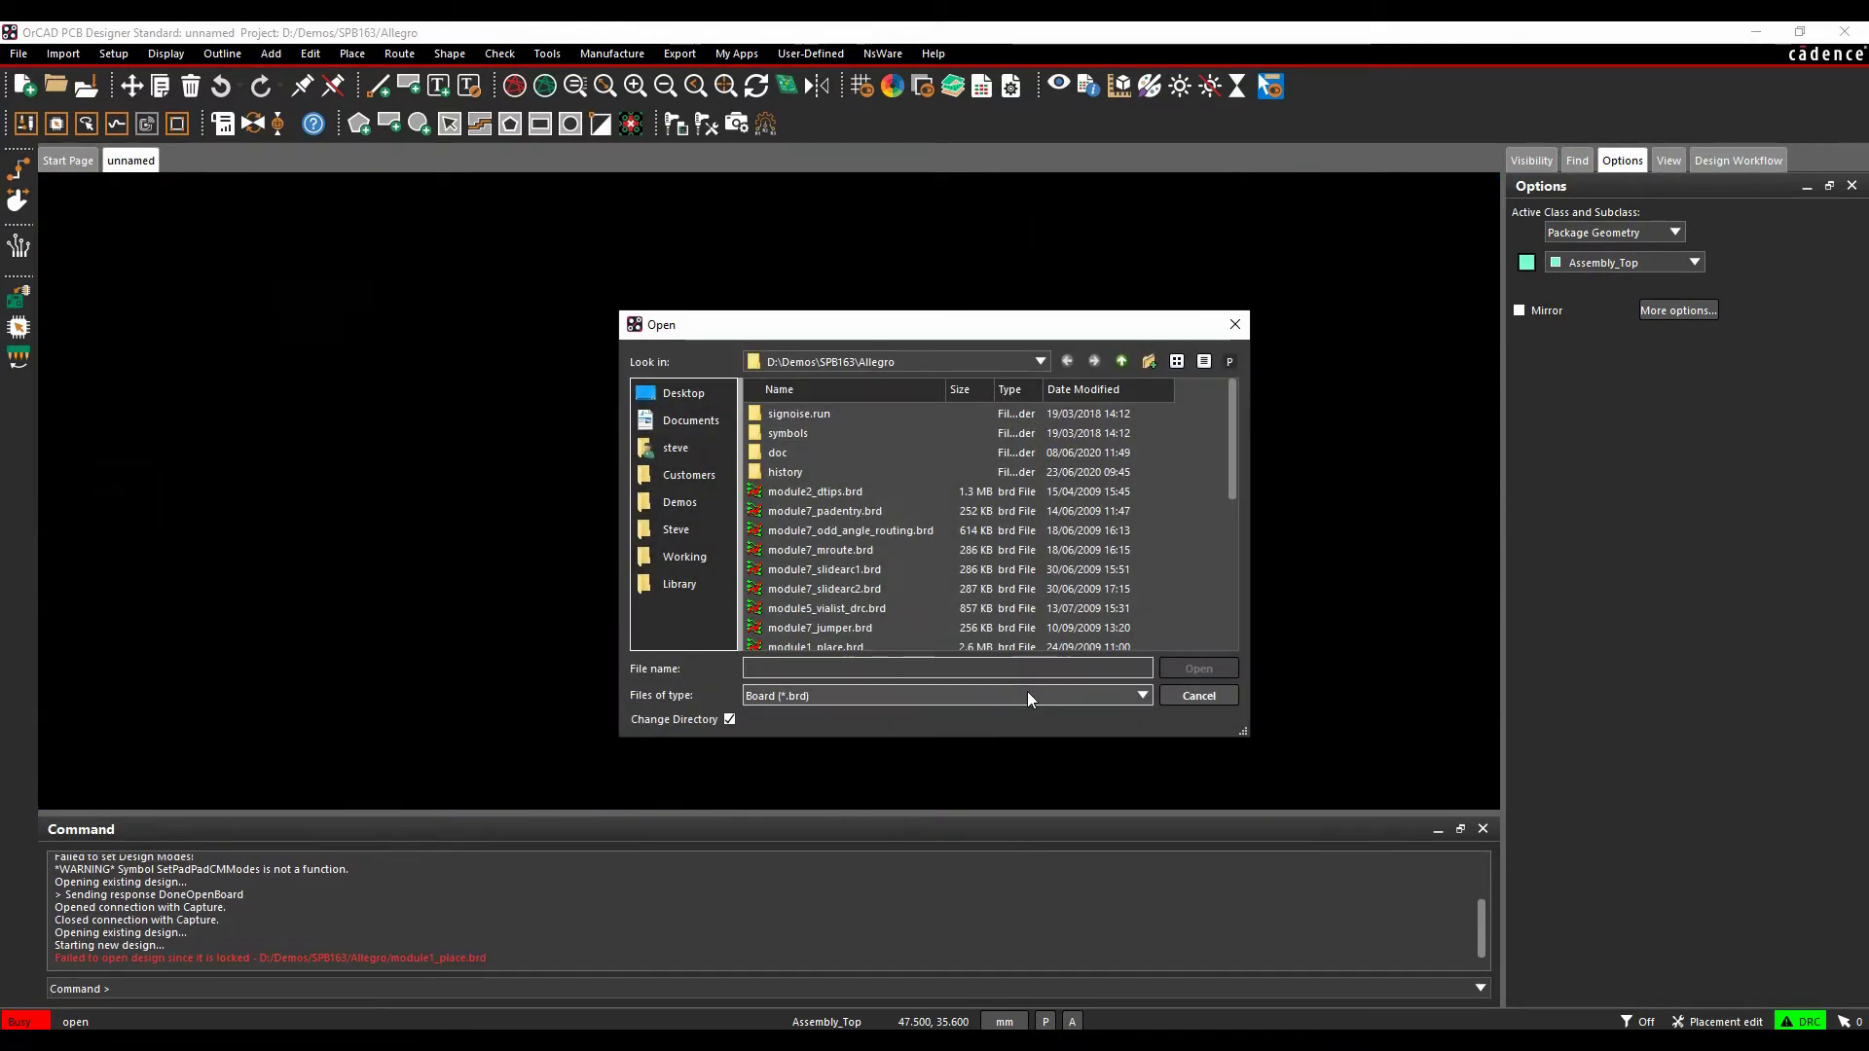
left_click(1143, 695)
left_click(902, 726)
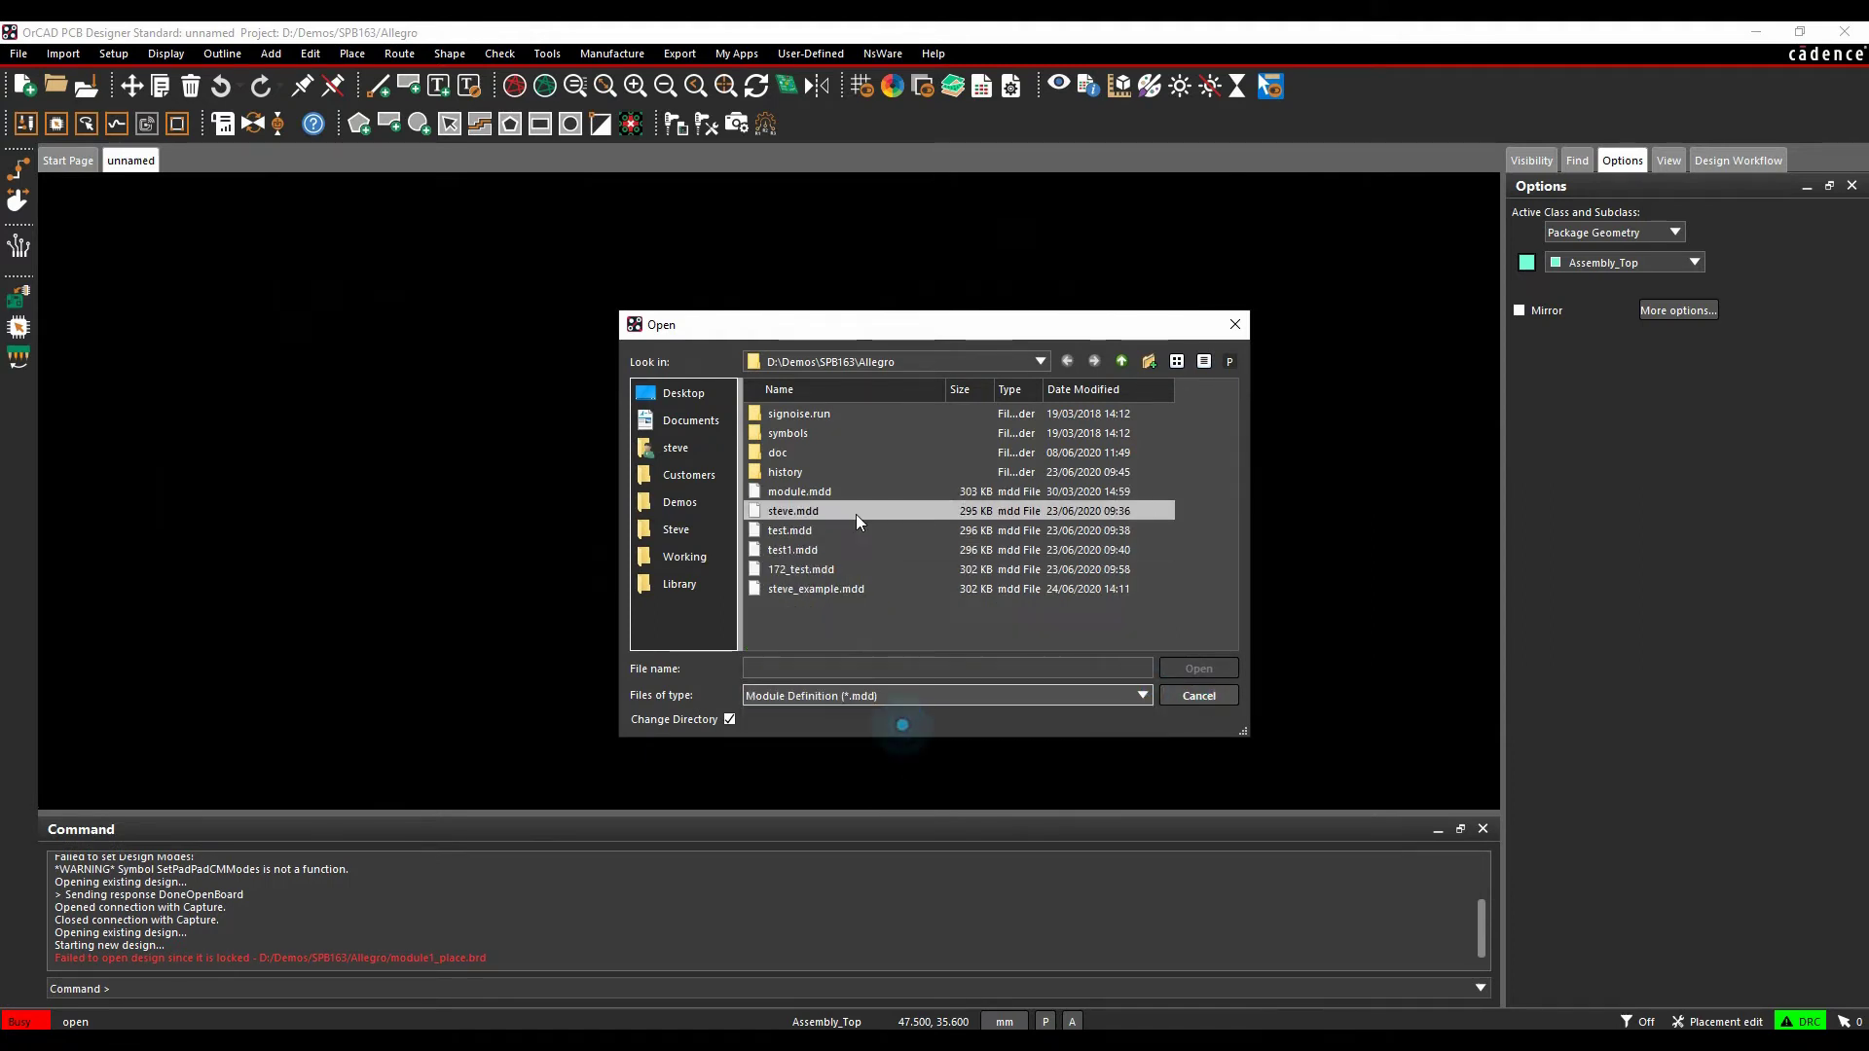
double_click(813, 588)
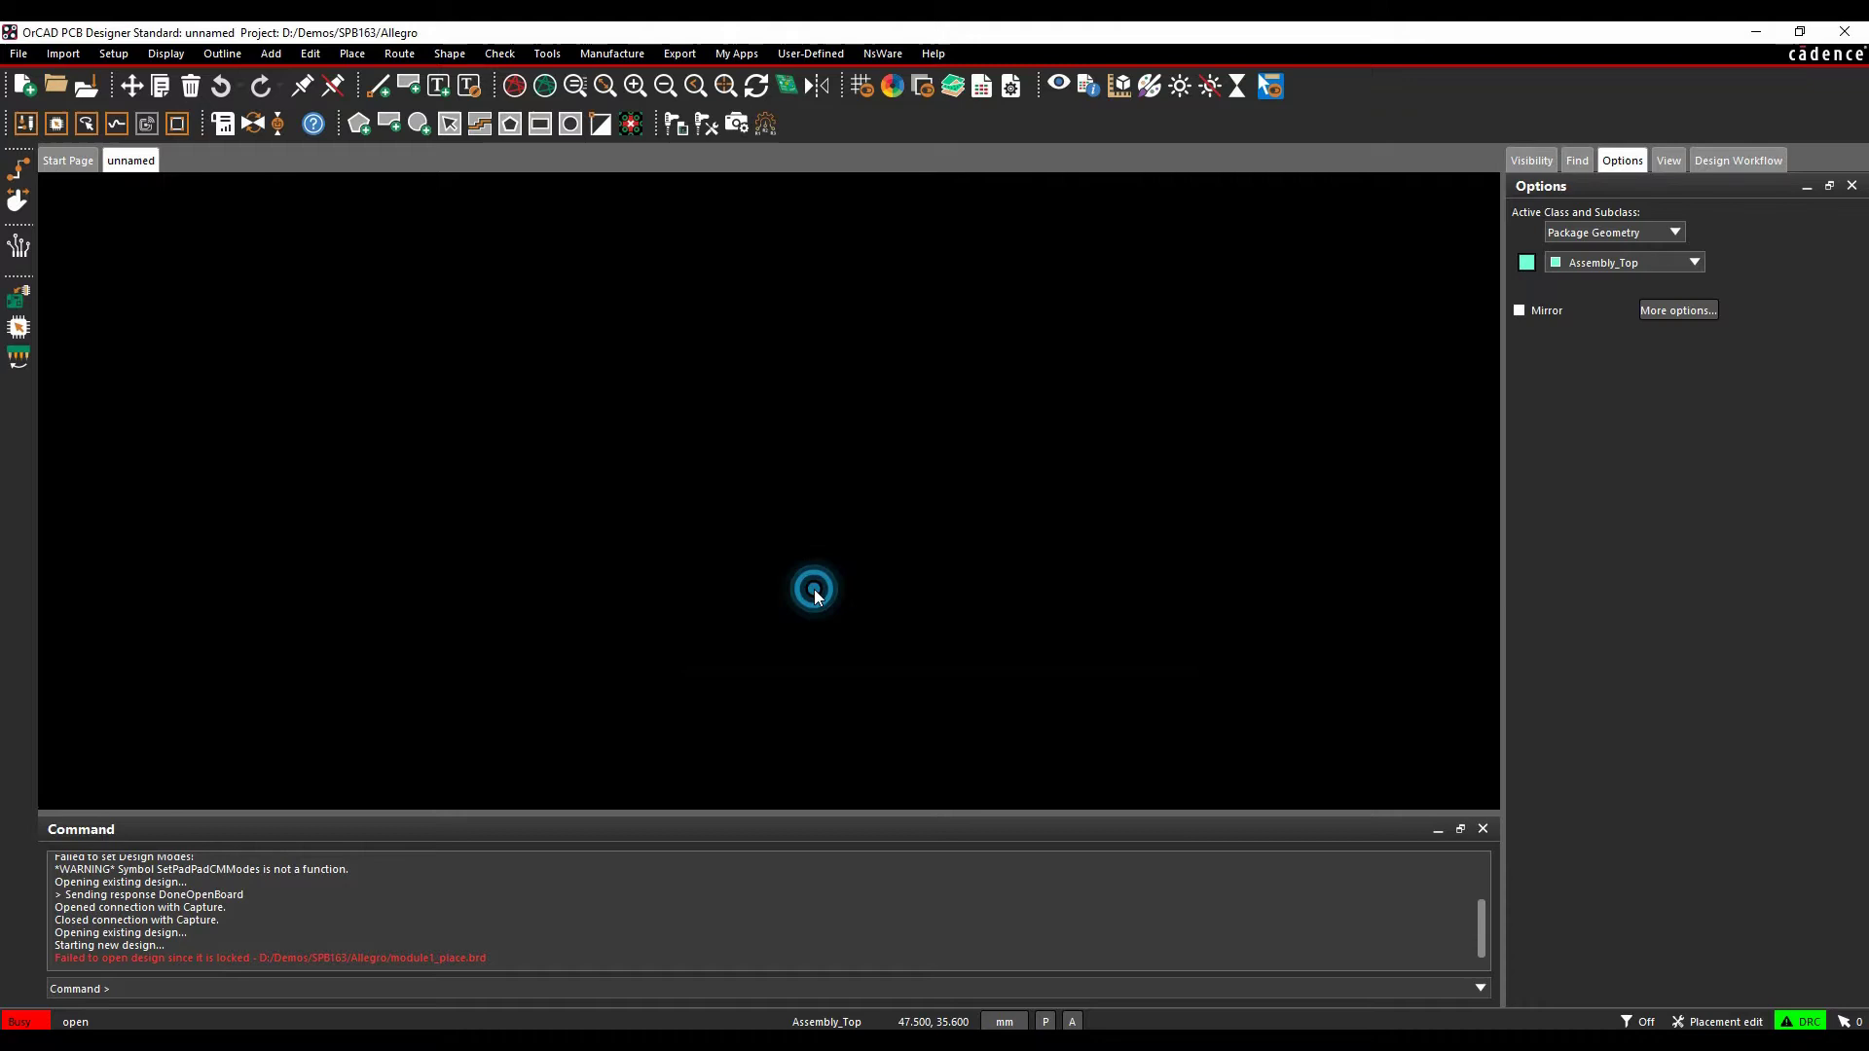
Inspect the steve_example.mdd module around D4, D10 and U120, then exit without saving
left_click(1105, 592)
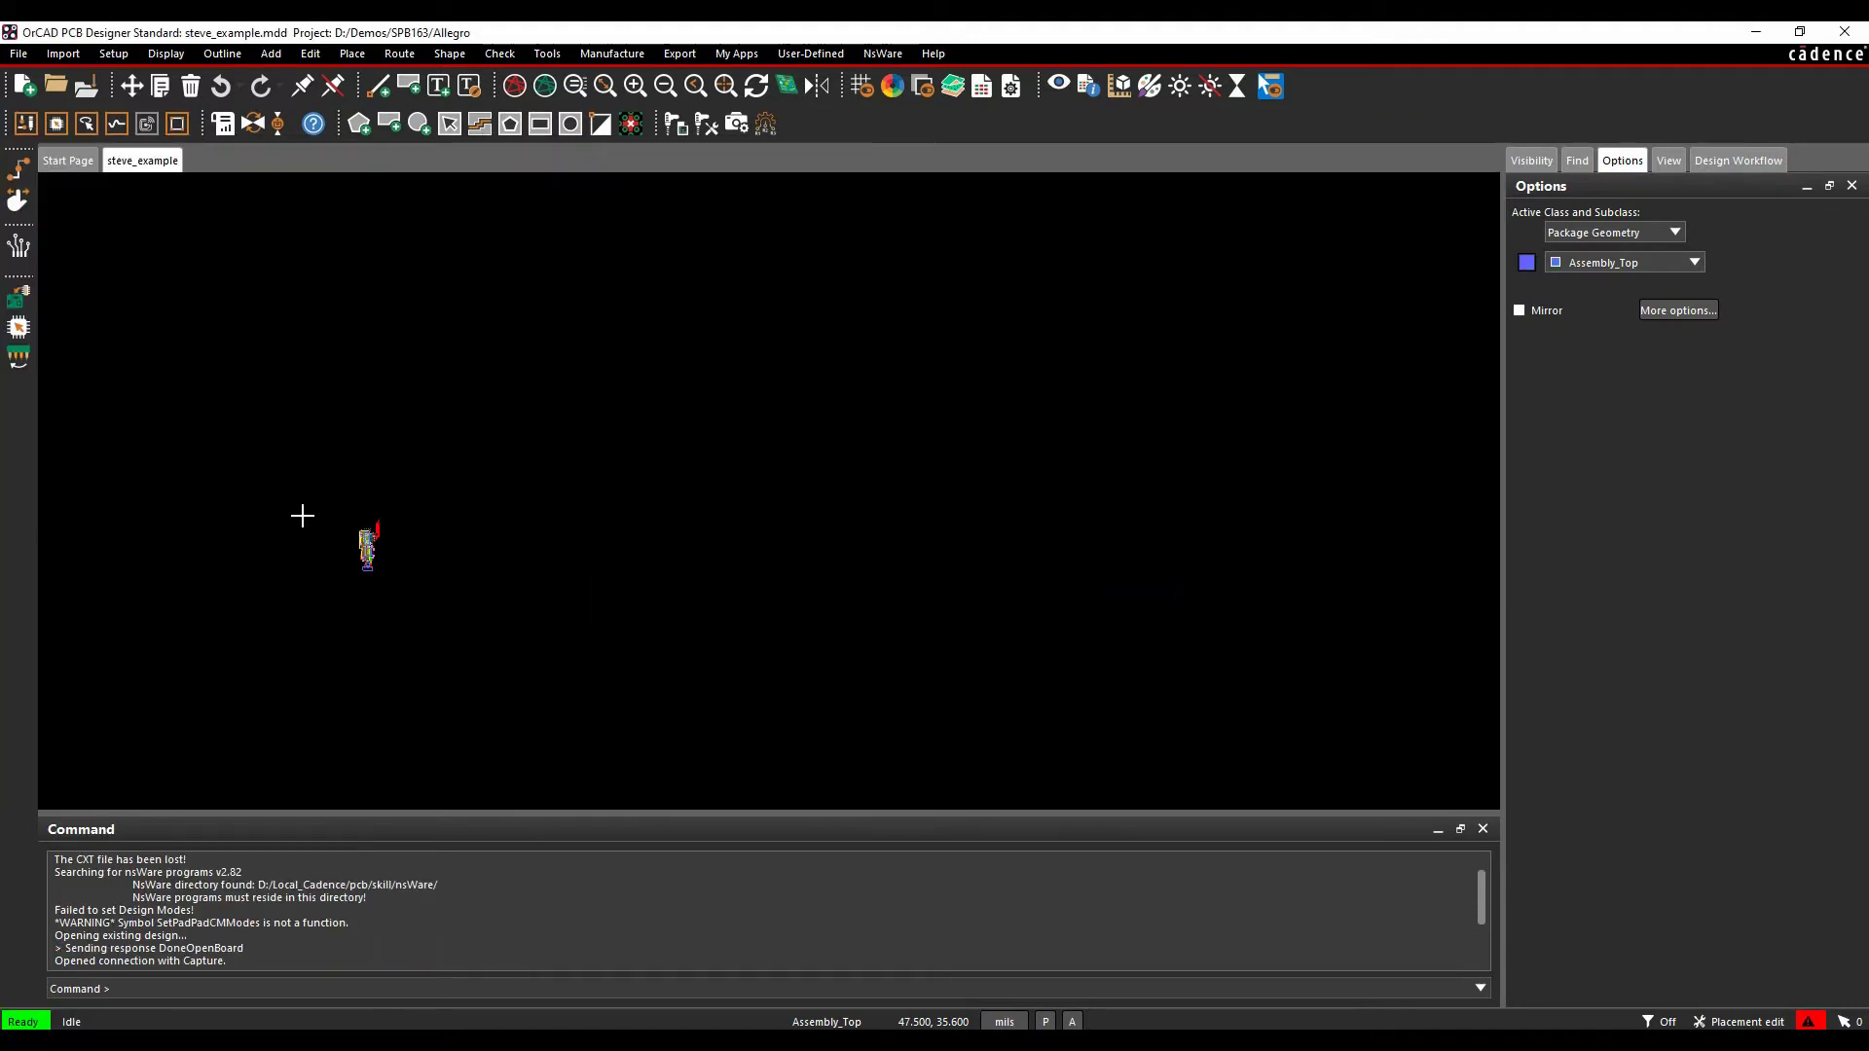
scroll(359, 538, "up", 3)
scroll(1256, 671, "up", 2)
scroll(1195, 568, "up", 3)
middle_click_drag(1195, 568, 613, 542)
scroll(506, 632, "up", 3)
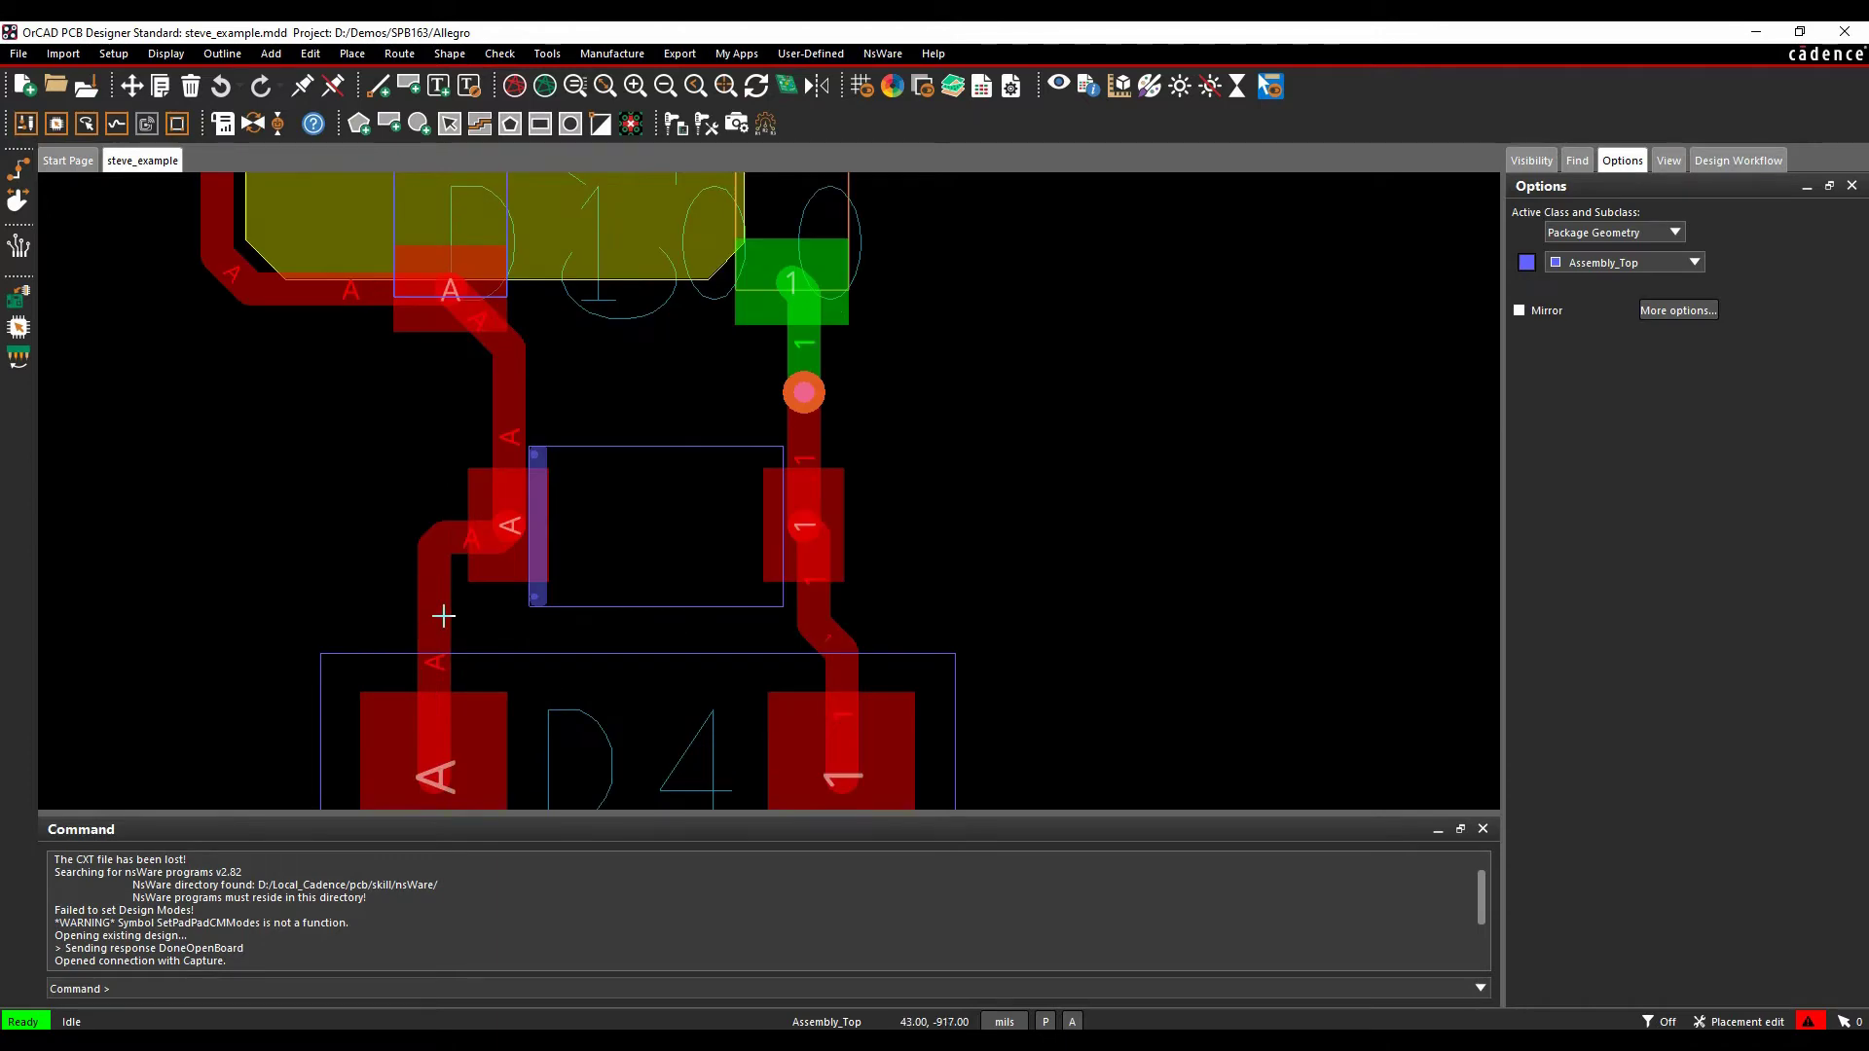
scroll(932, 774, "down", 1)
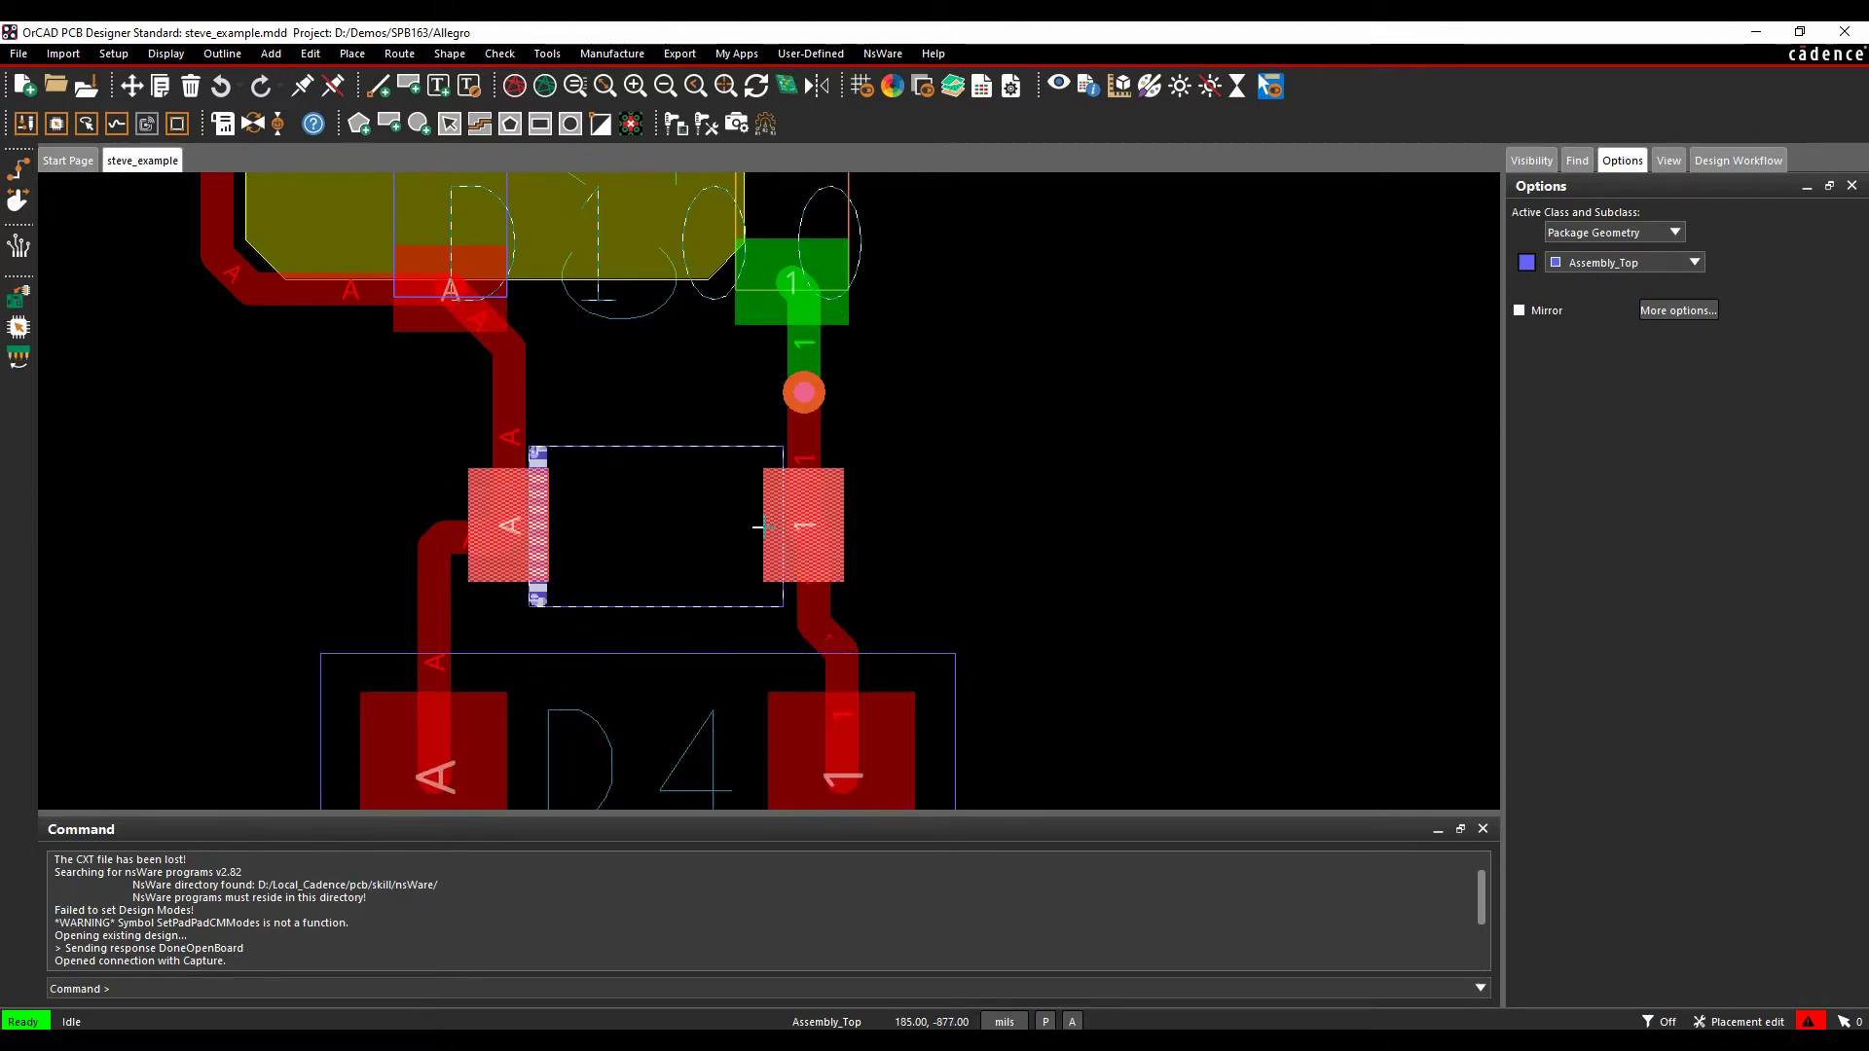
scroll(1077, 359, "down", 1)
scroll(1076, 359, "up", 2)
middle_click_drag(1076, 360, 1314, 545)
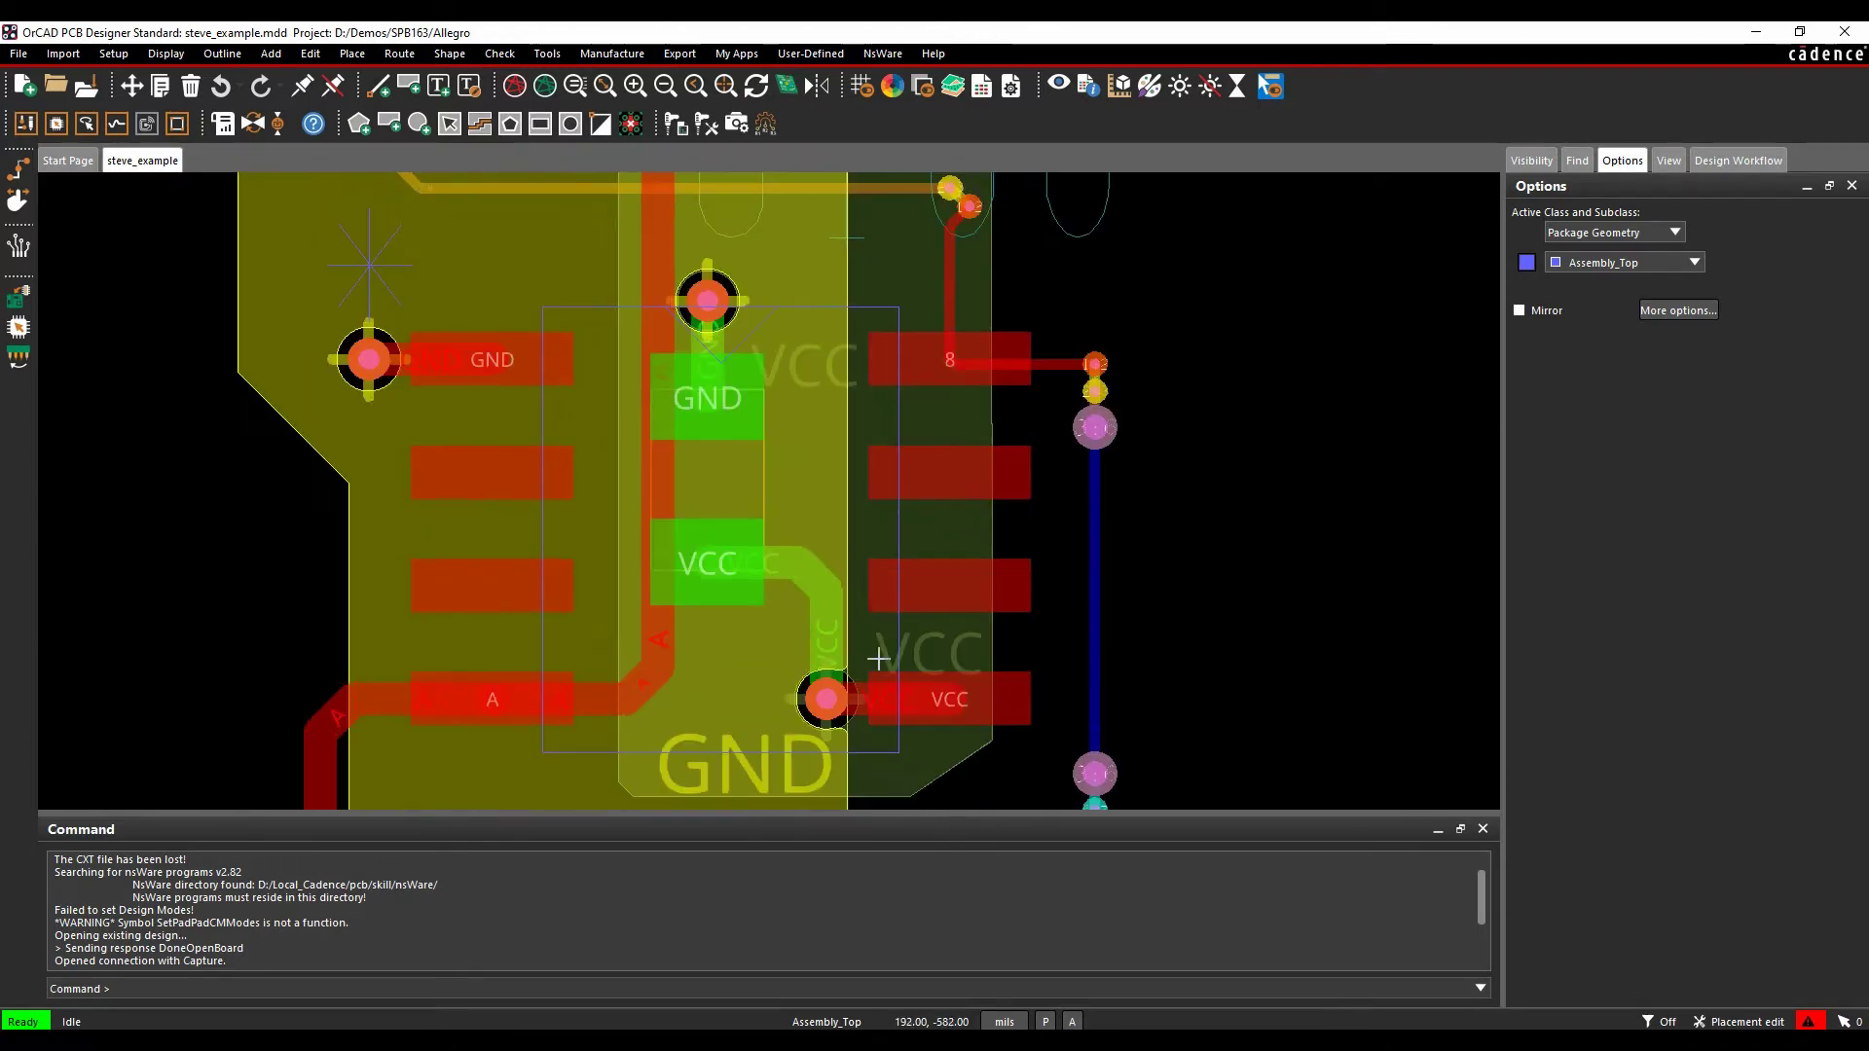
scroll(1262, 466, "down", 2)
middle_click_drag(1261, 466, 1077, 634)
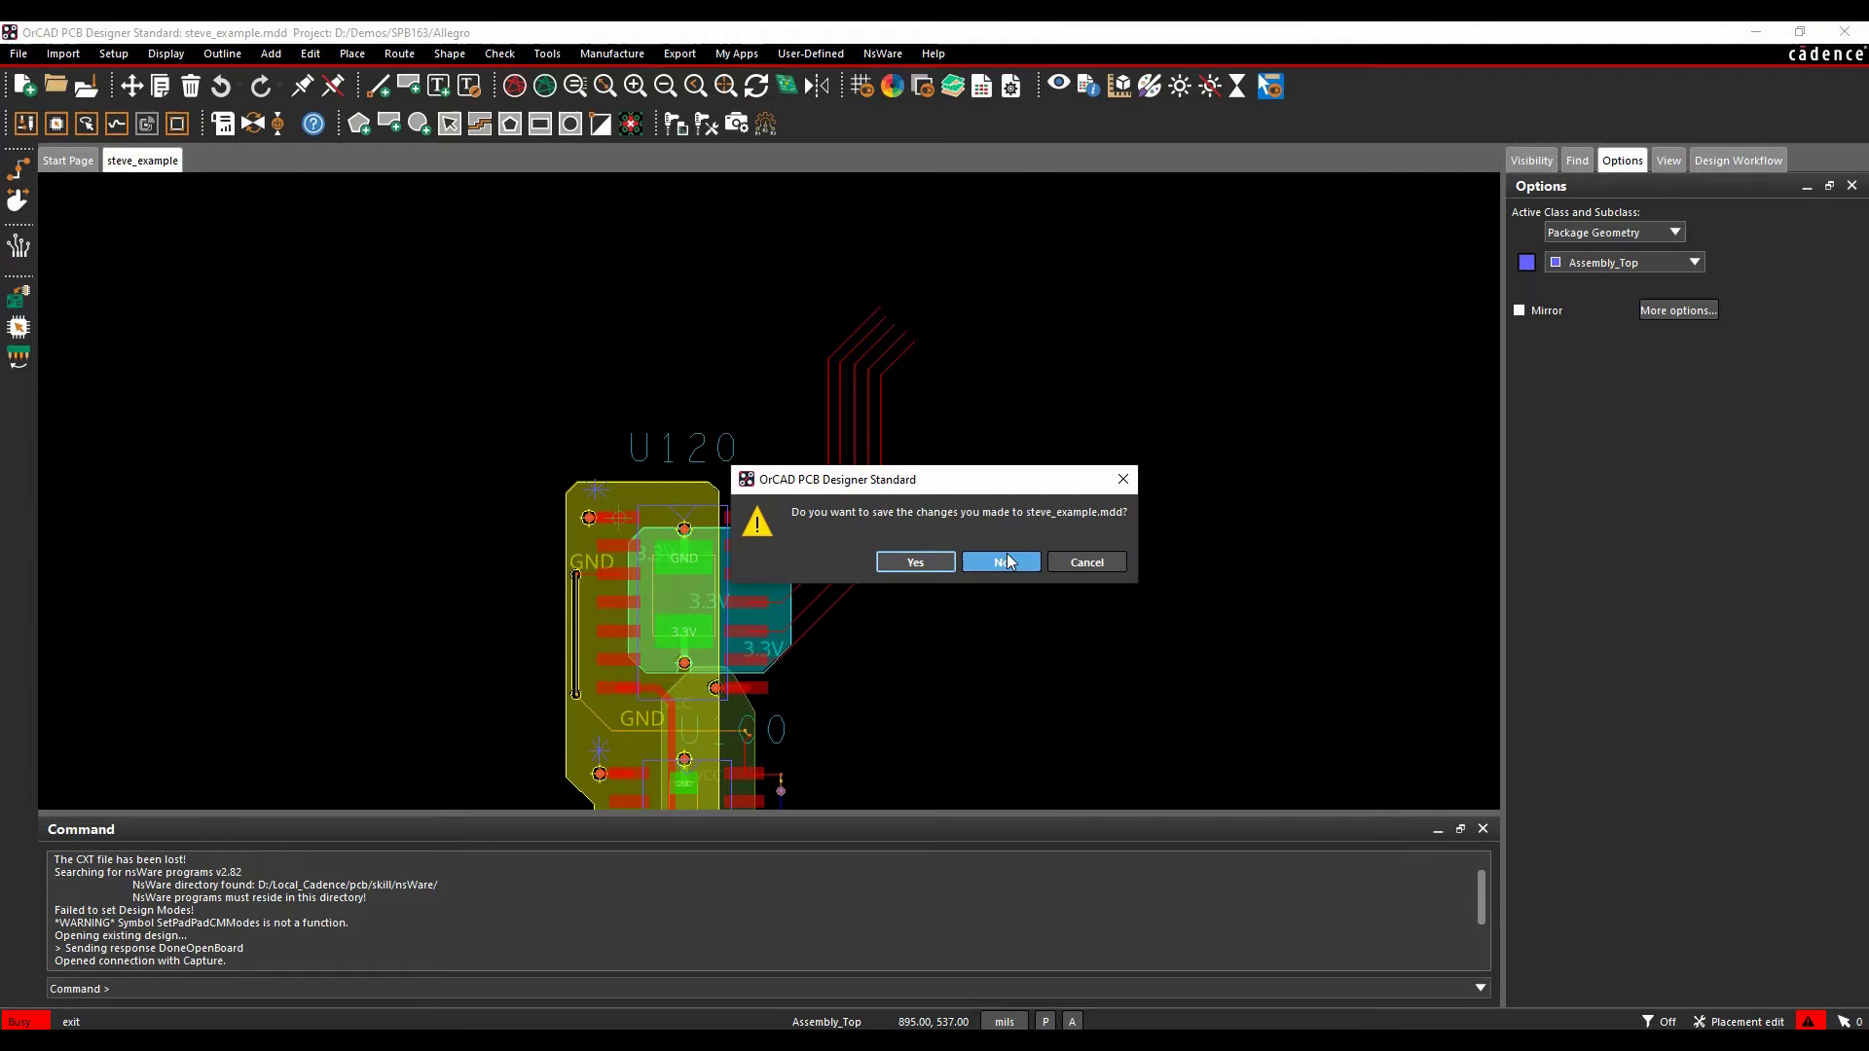
left_click(1003, 558)
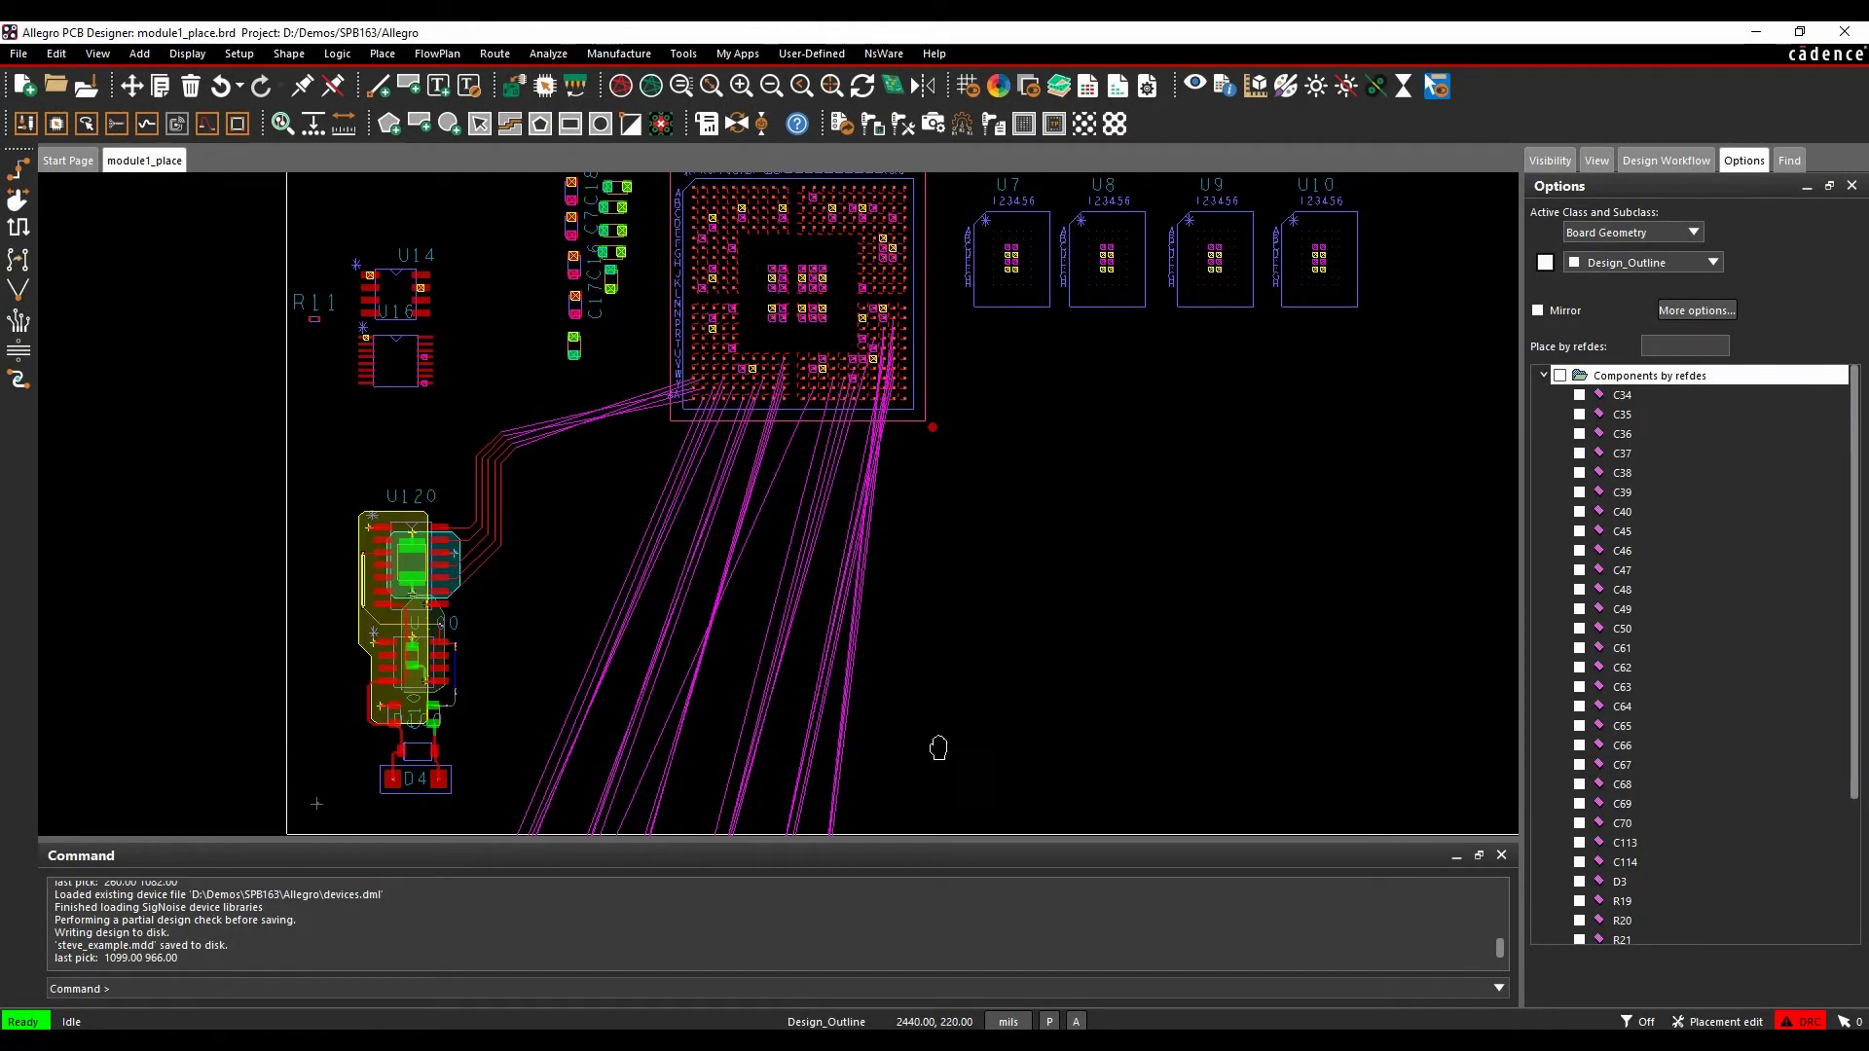
Zoom out to the cluster below the board and window-select its 104 components
middle_click_drag(939, 748, 787, 505)
scroll(942, 367, "down", 2)
left_click_drag(351, 764, 827, 376)
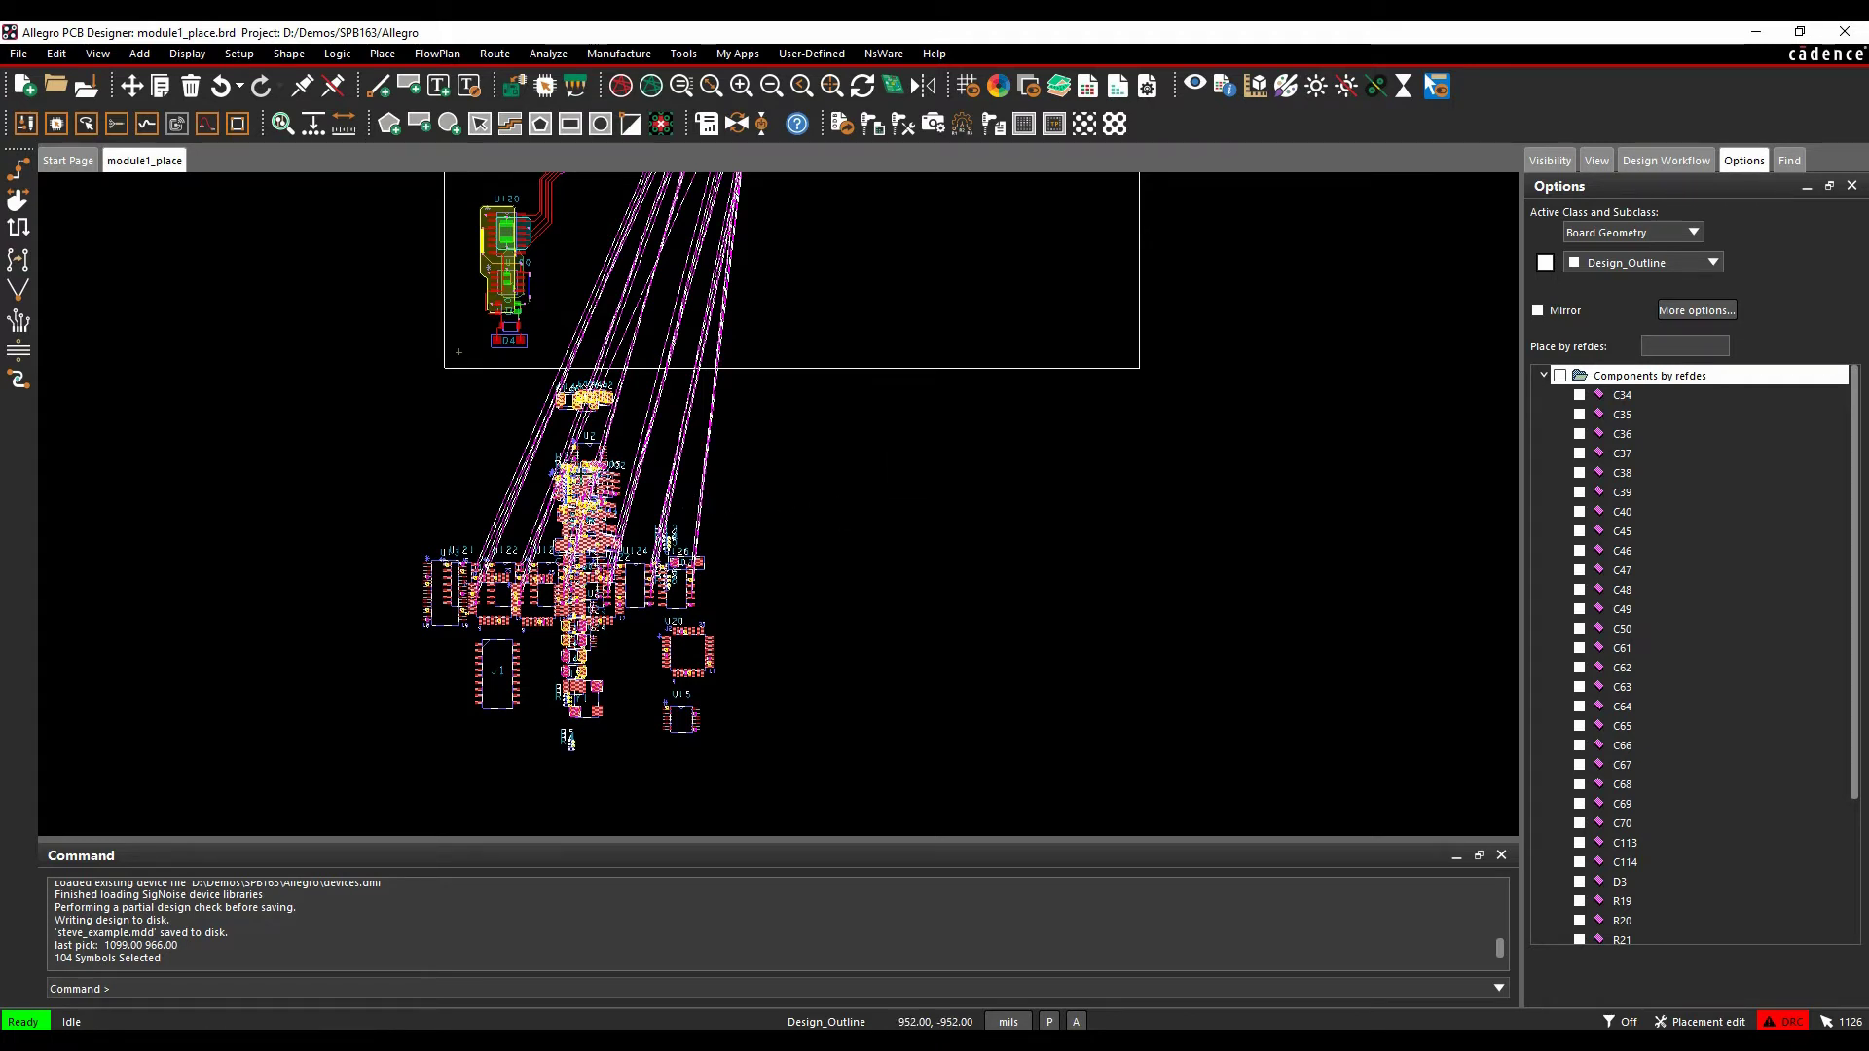
Try Place replicate apply > Browse... and cancel the file dialog
right_click(579, 475)
mouse_move(720, 615)
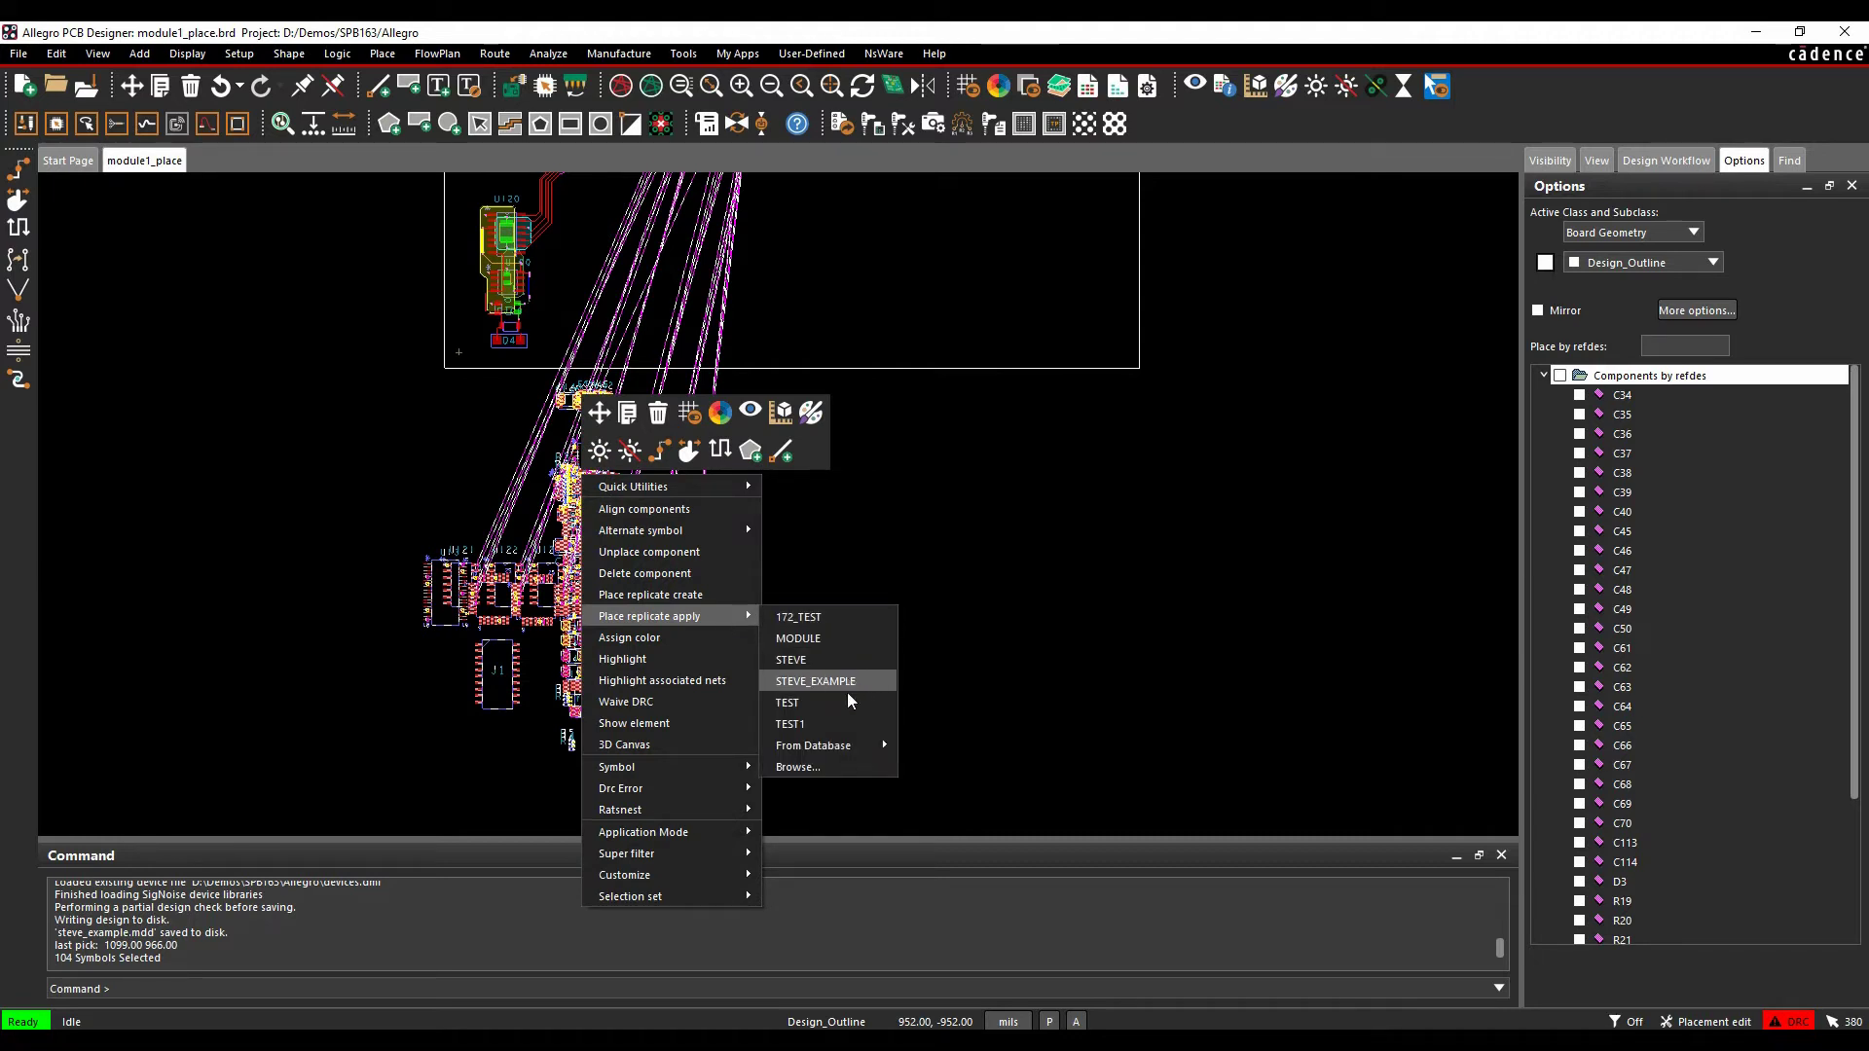
left_click(822, 765)
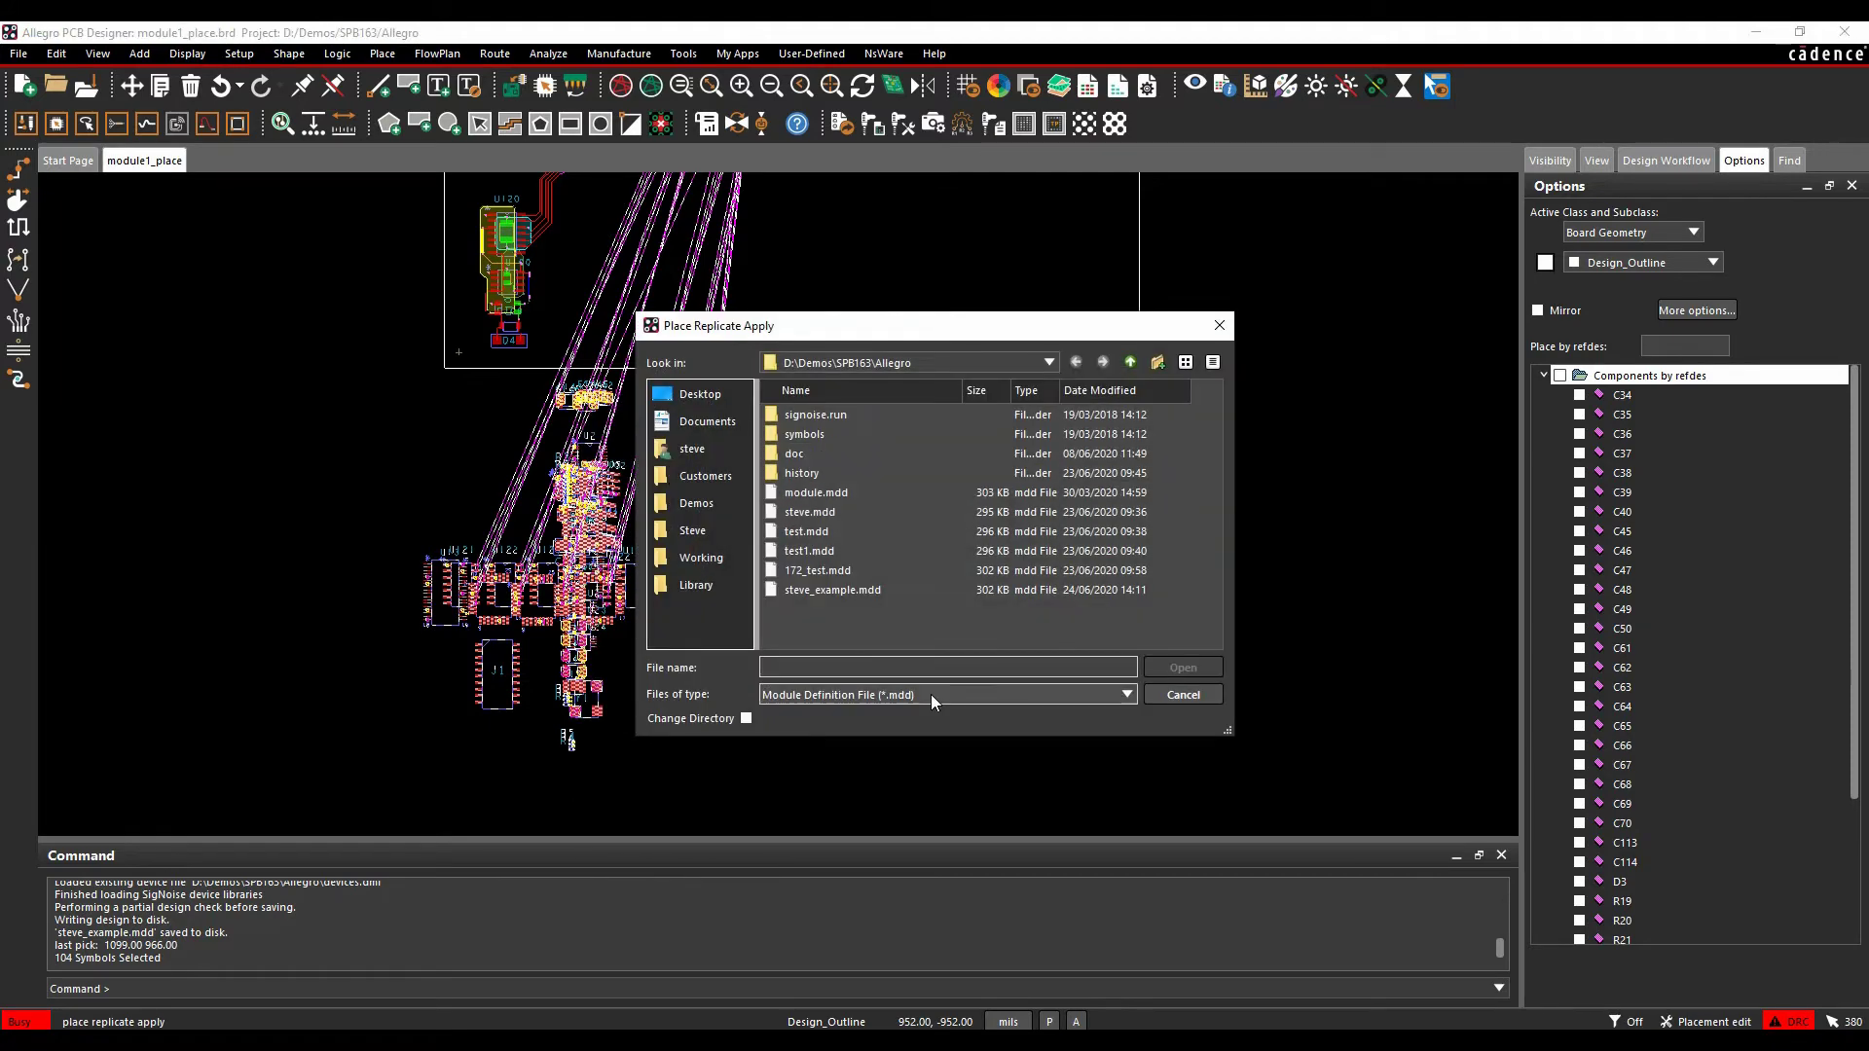
left_click(1193, 697)
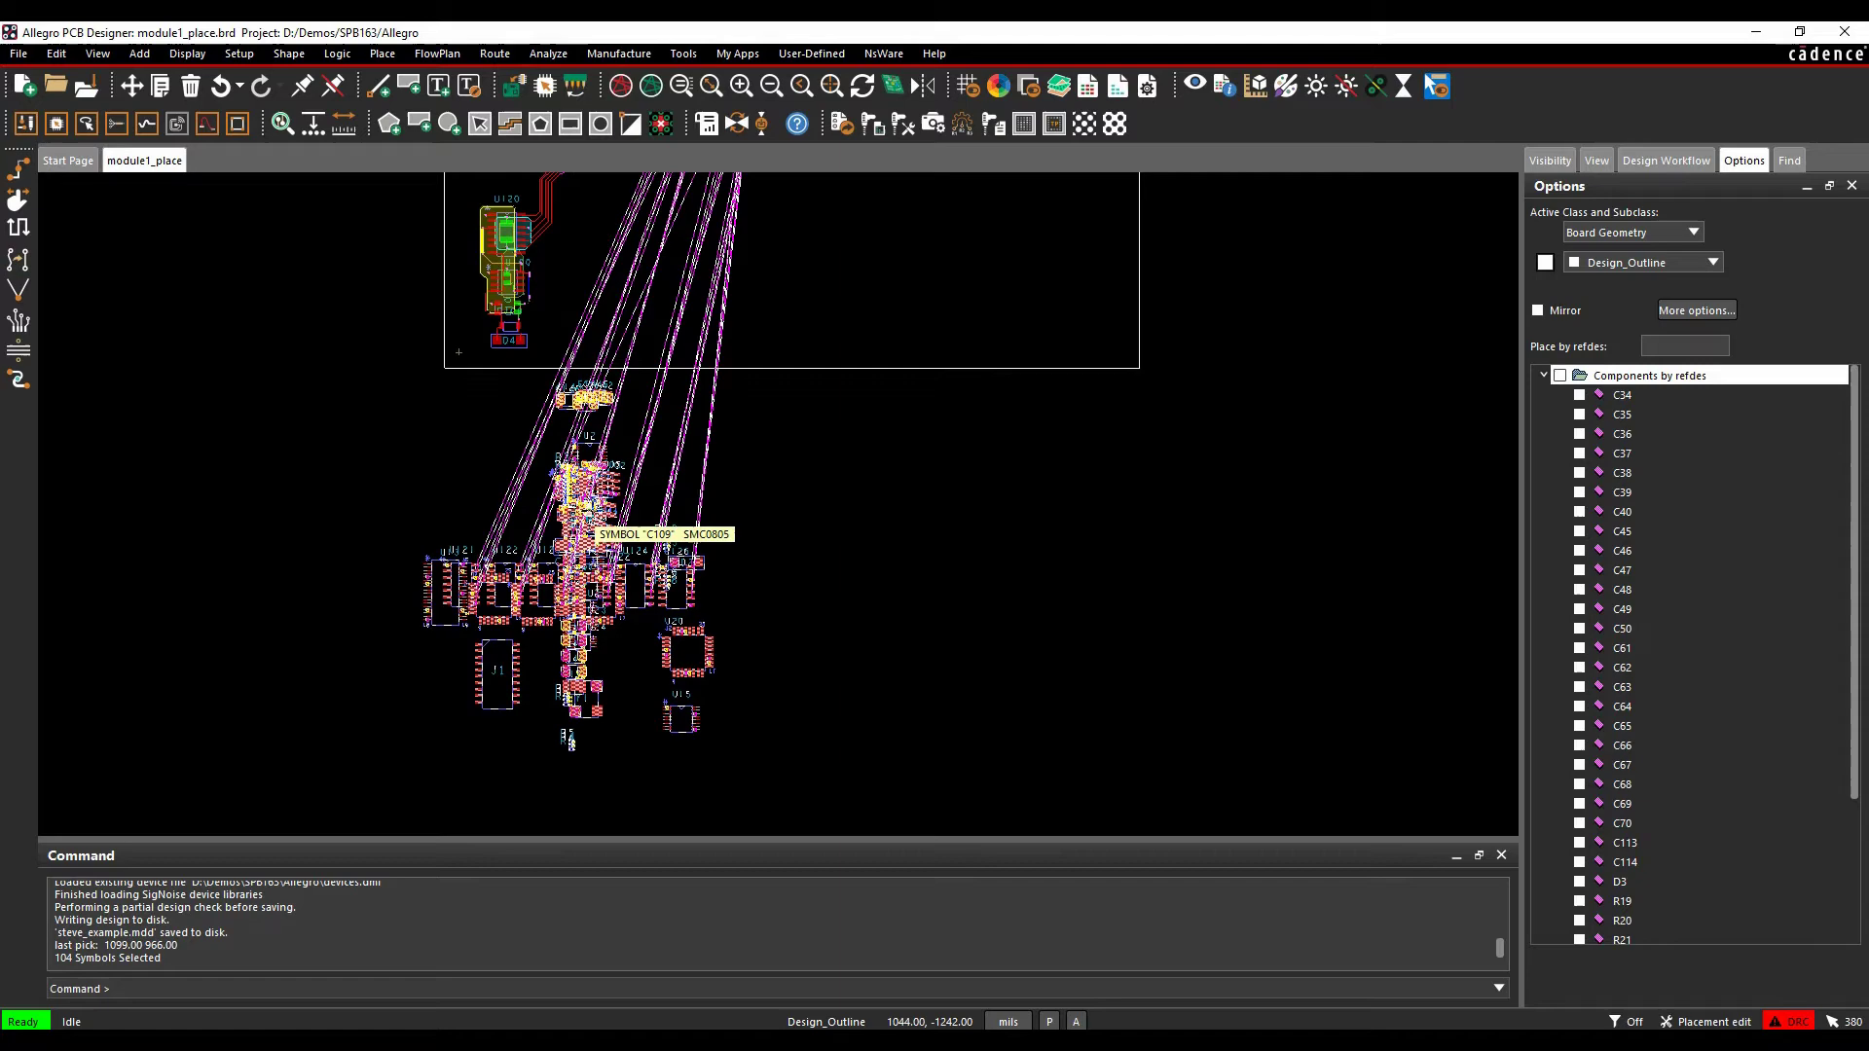
Apply the STEVE_EXAMPLE replicate module to the selected components
right_click(594, 513)
mouse_move(695, 656)
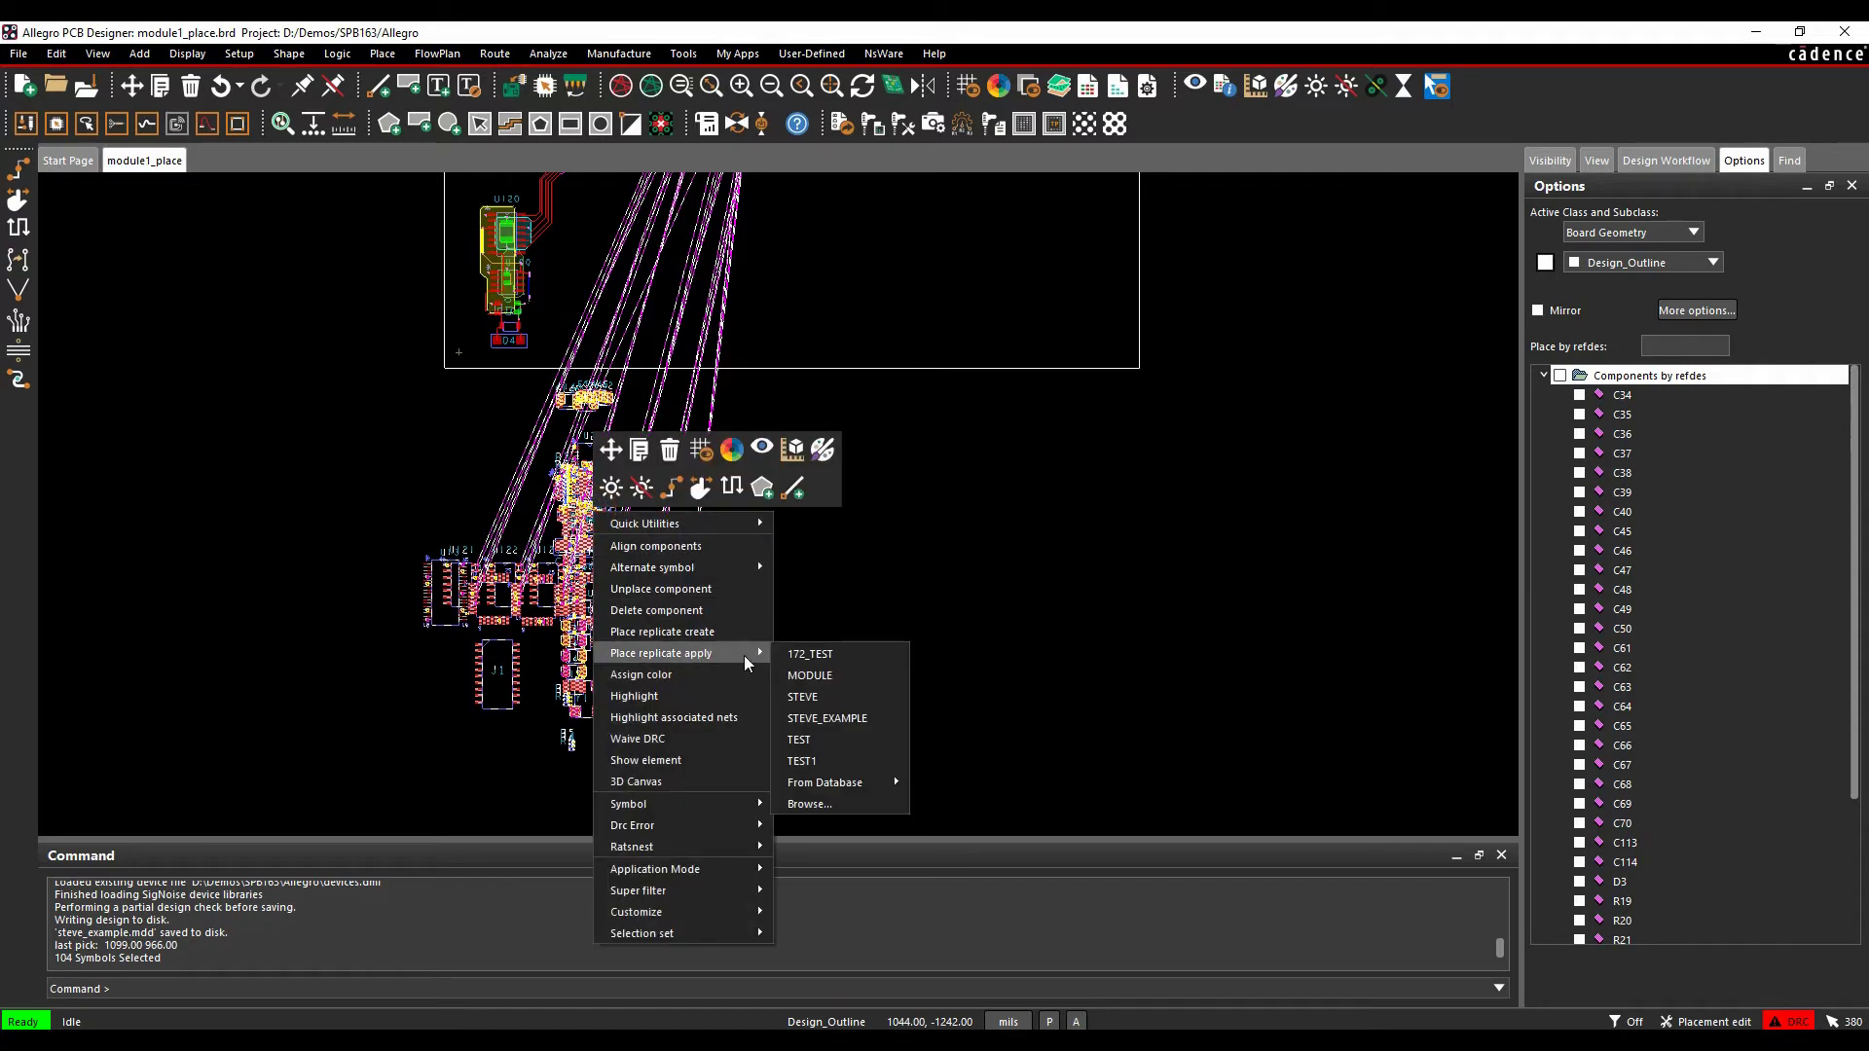
left_click(860, 721)
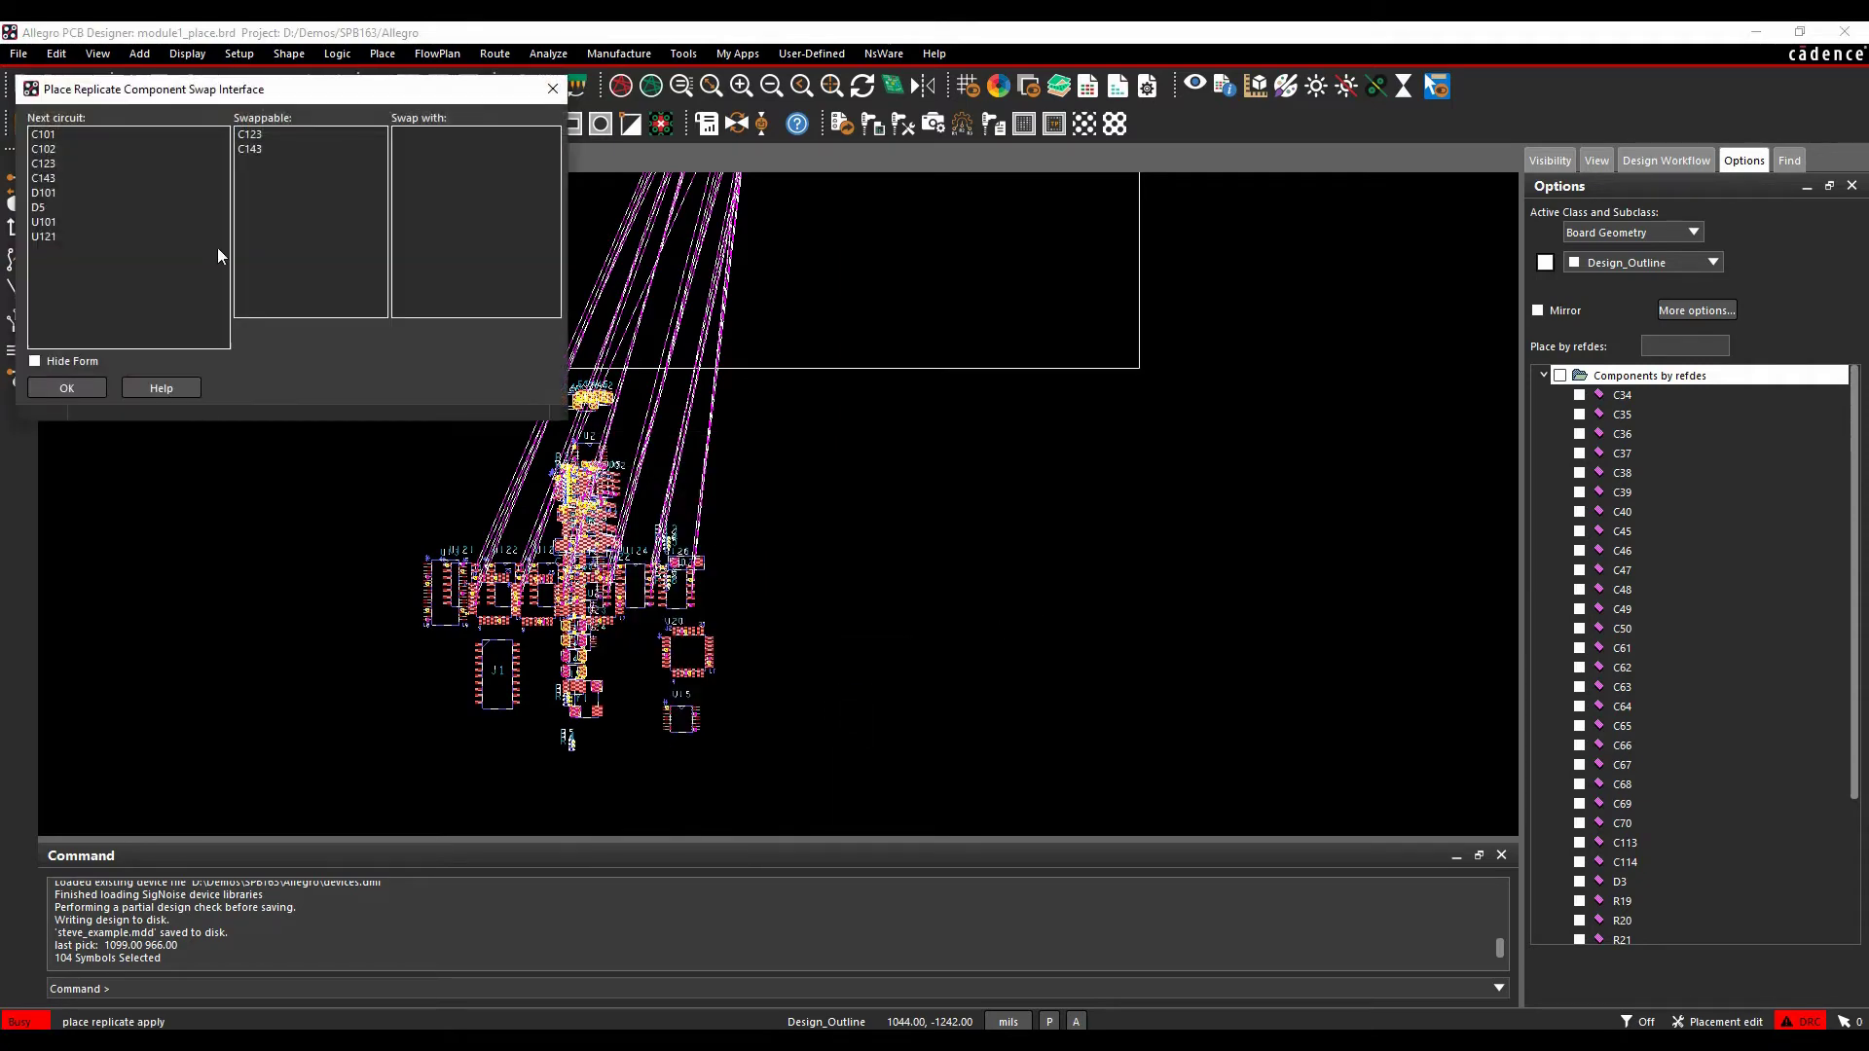
In the swap form, replace C123 with C121 and C143 with C141, then confirm
left_click_drag(265, 90, 609, 298)
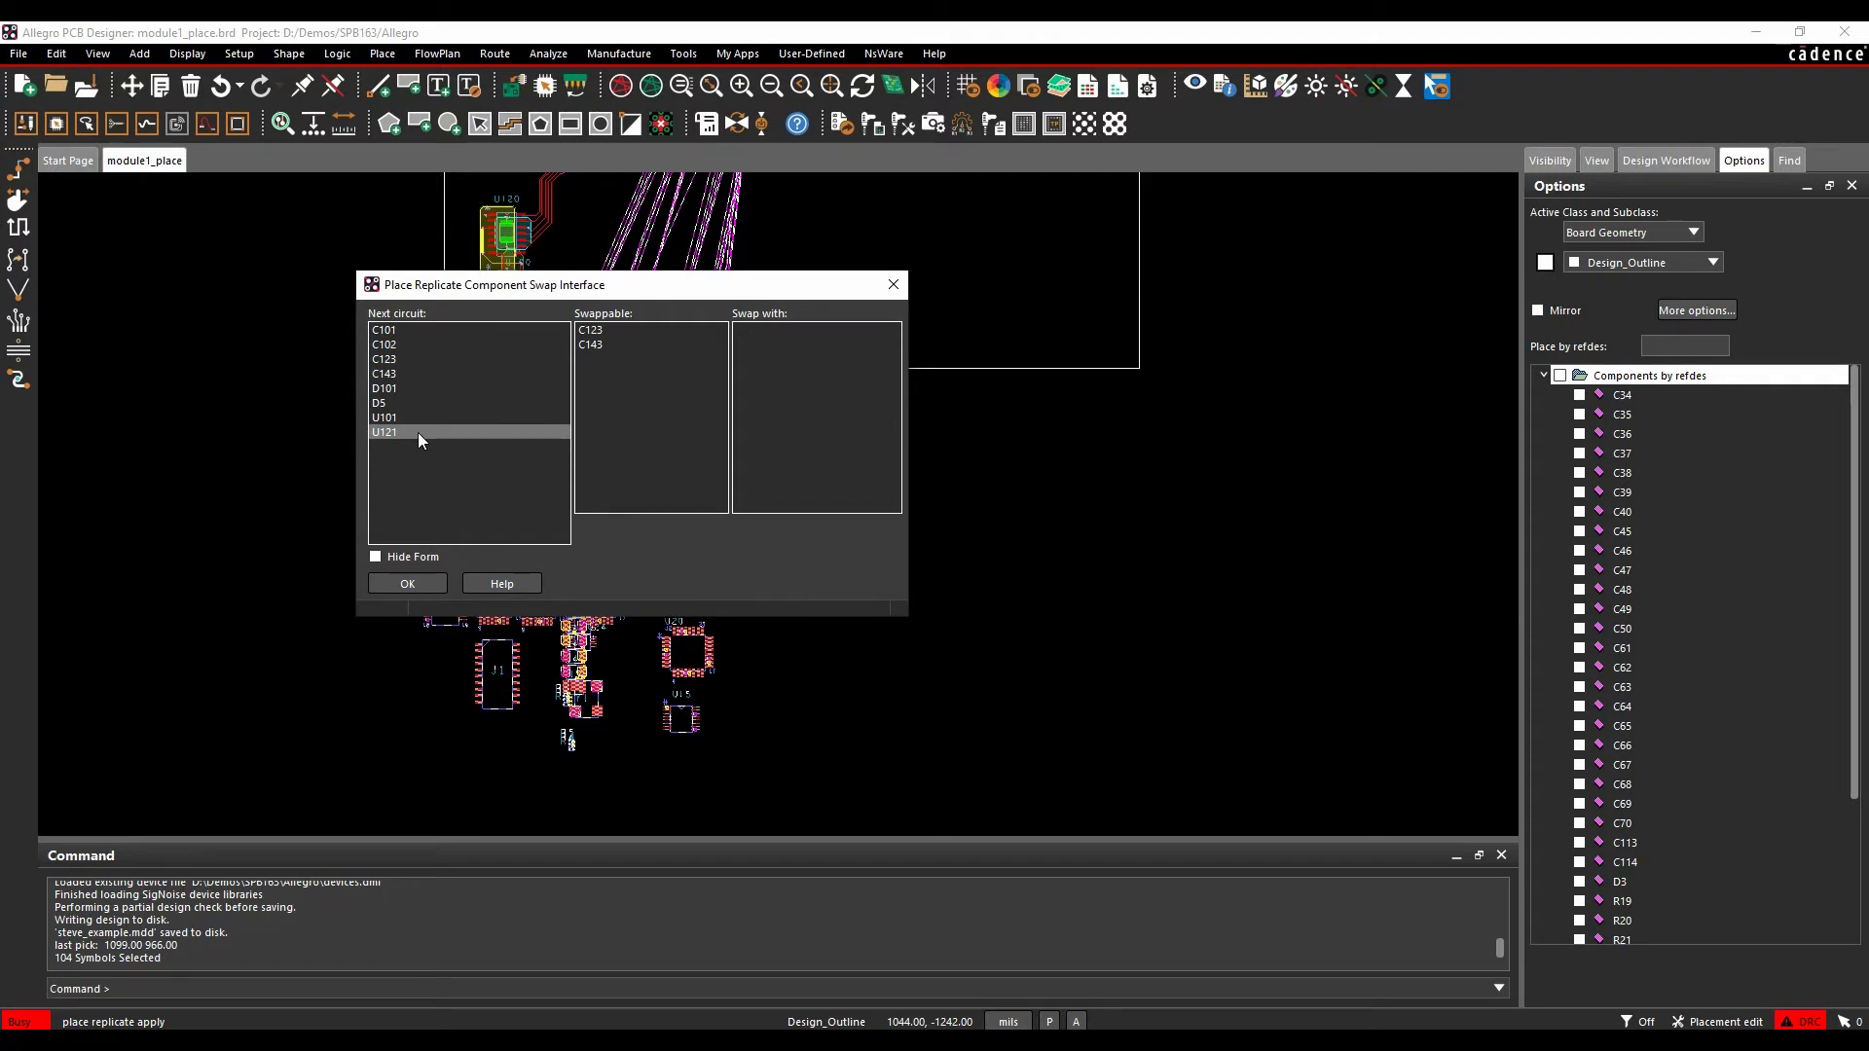
left_click(616, 335)
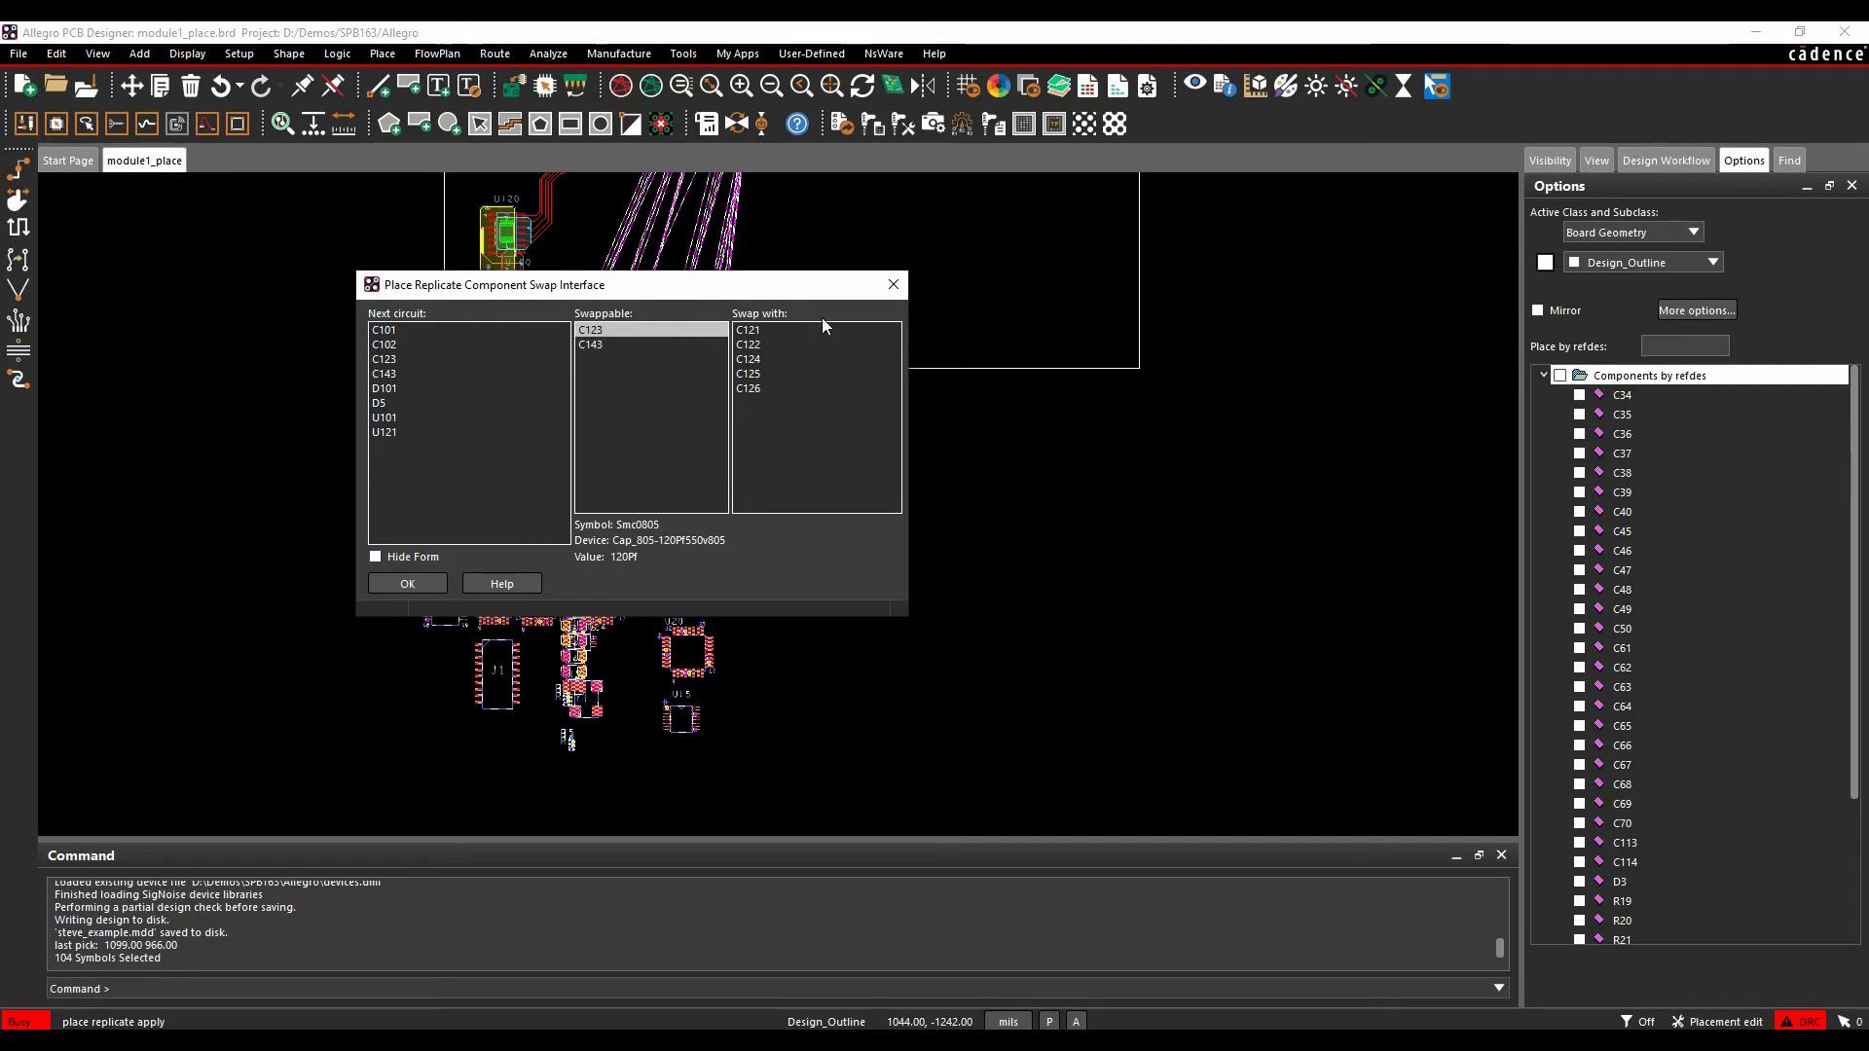
left_click(779, 329)
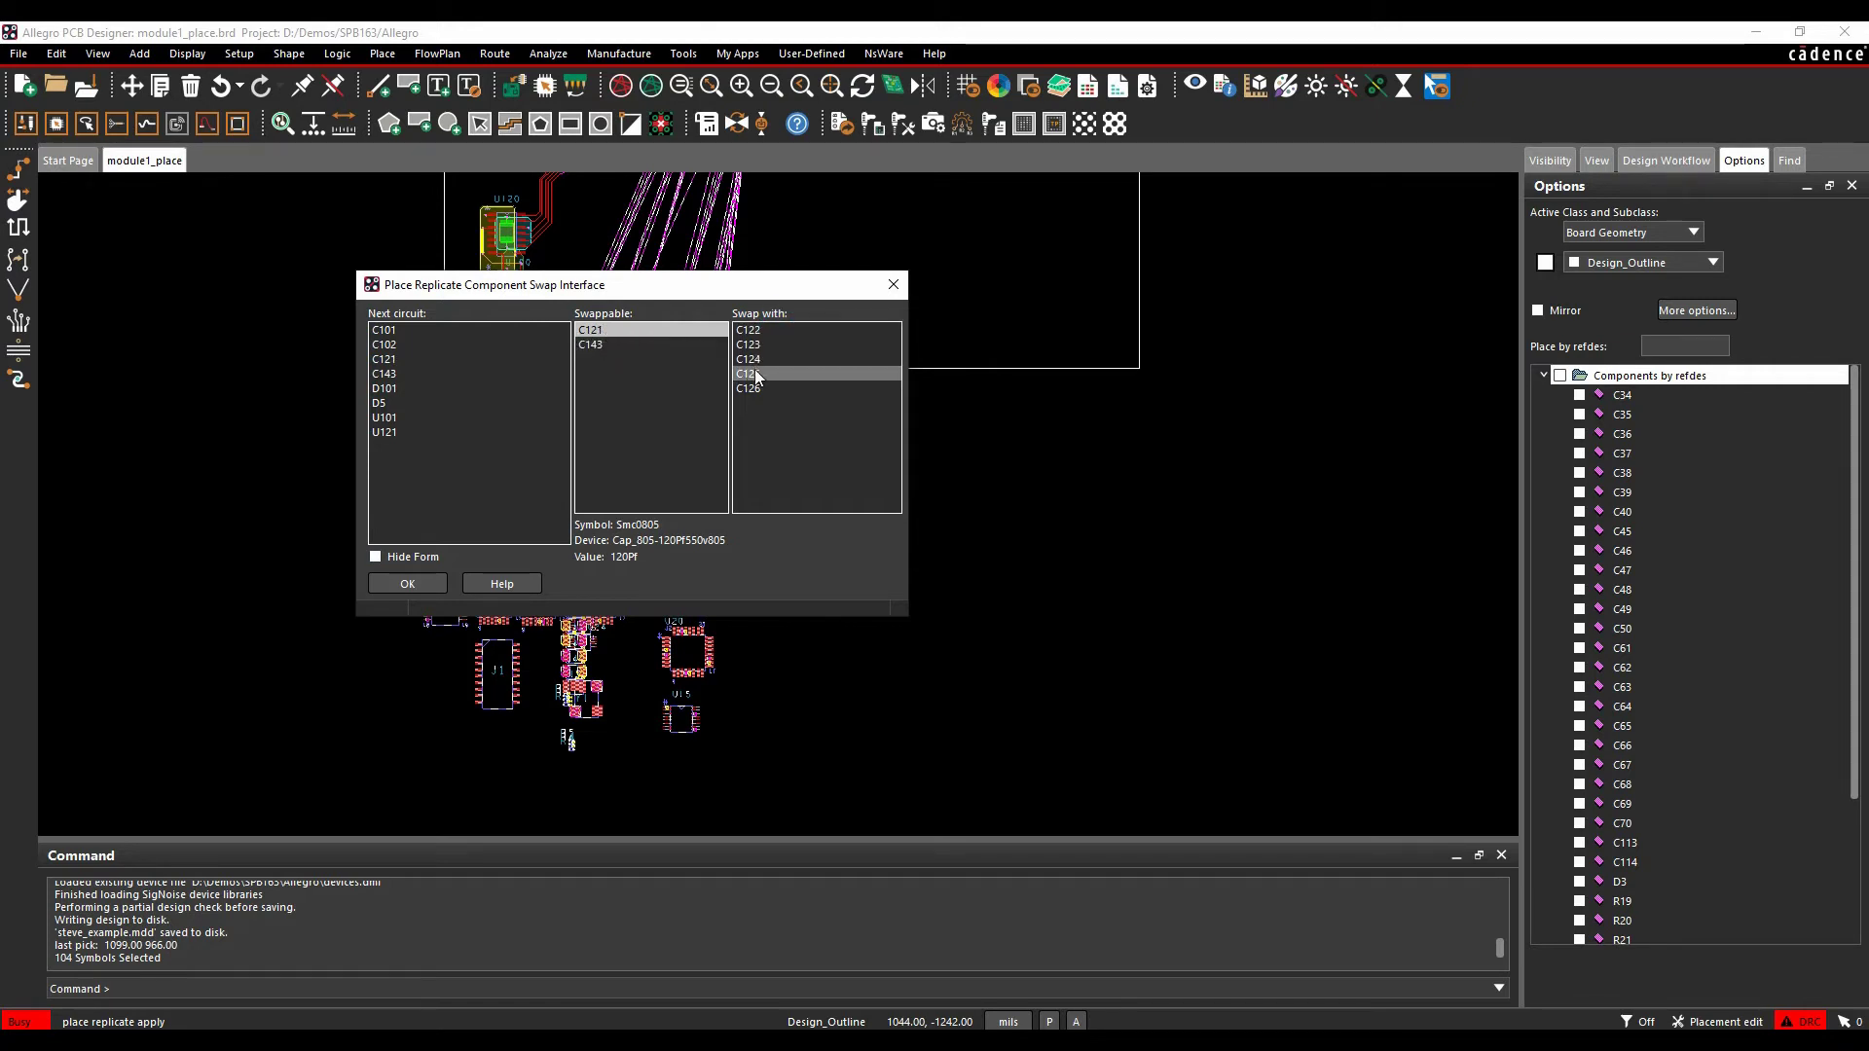
left_click(615, 346)
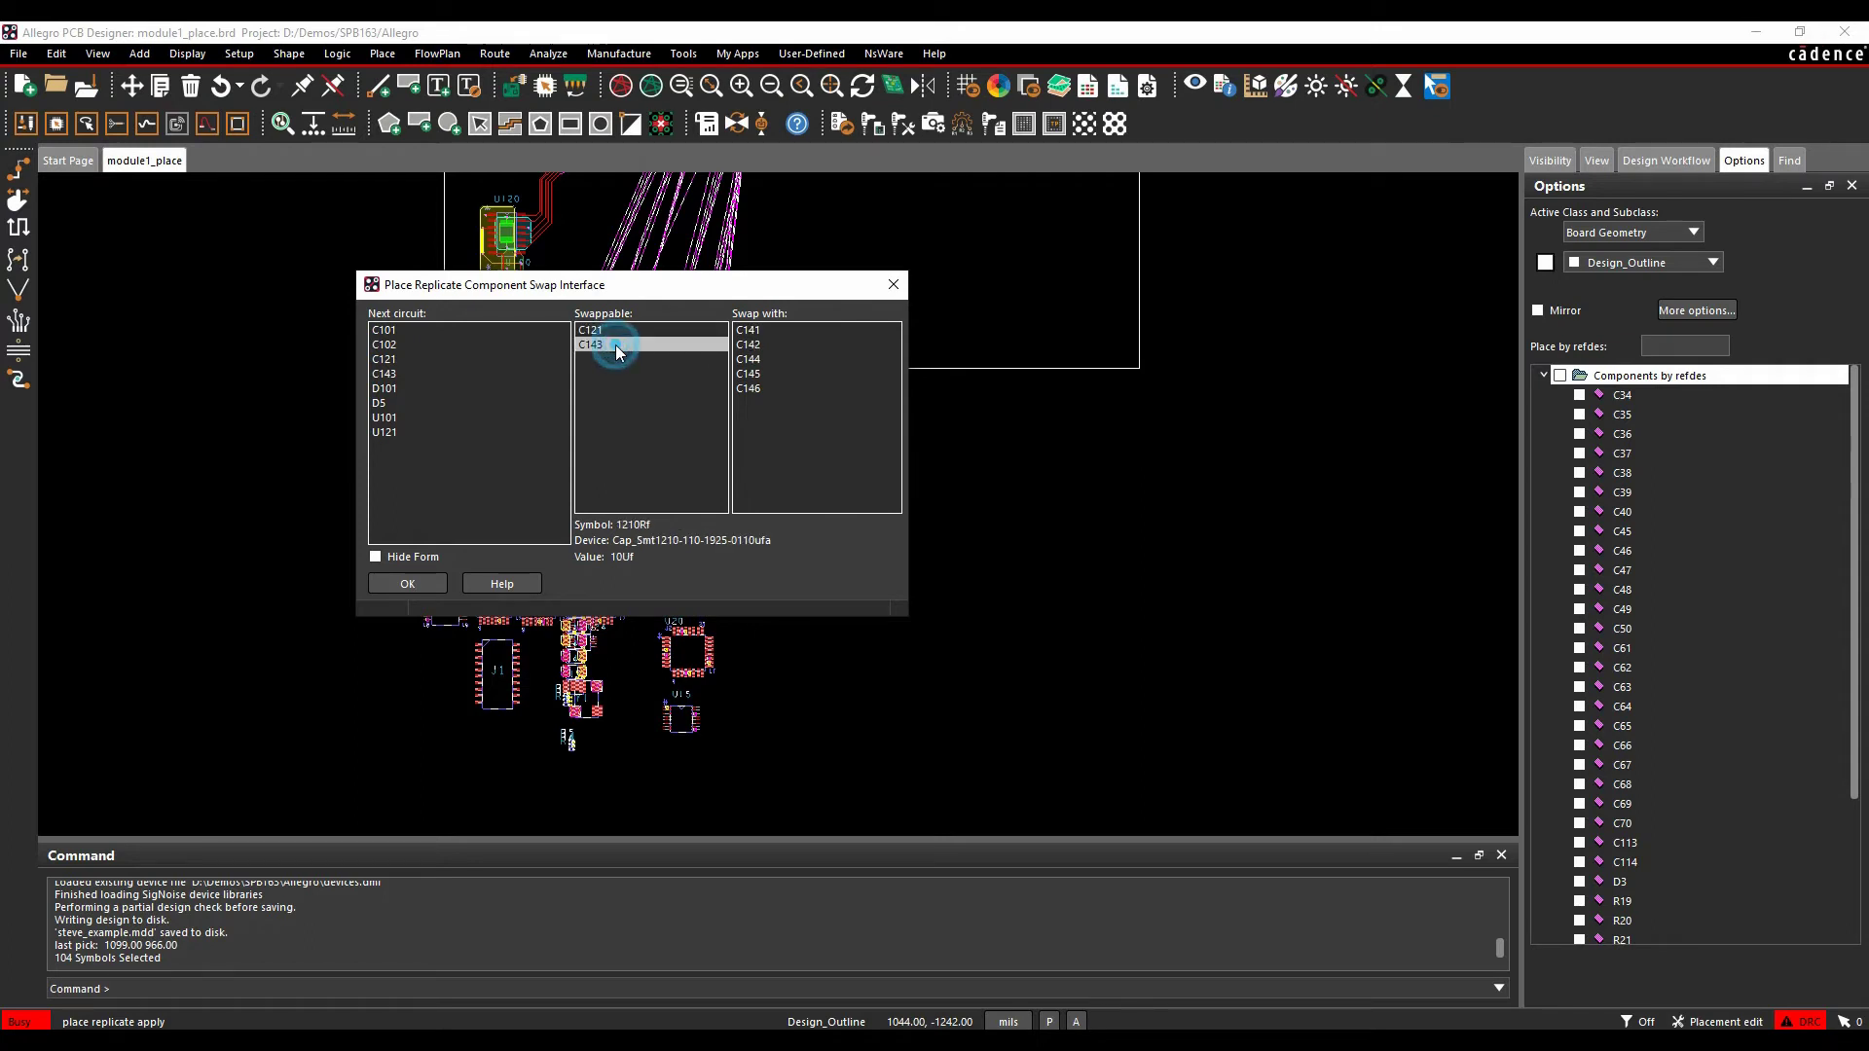
left_click(752, 333)
left_click(409, 585)
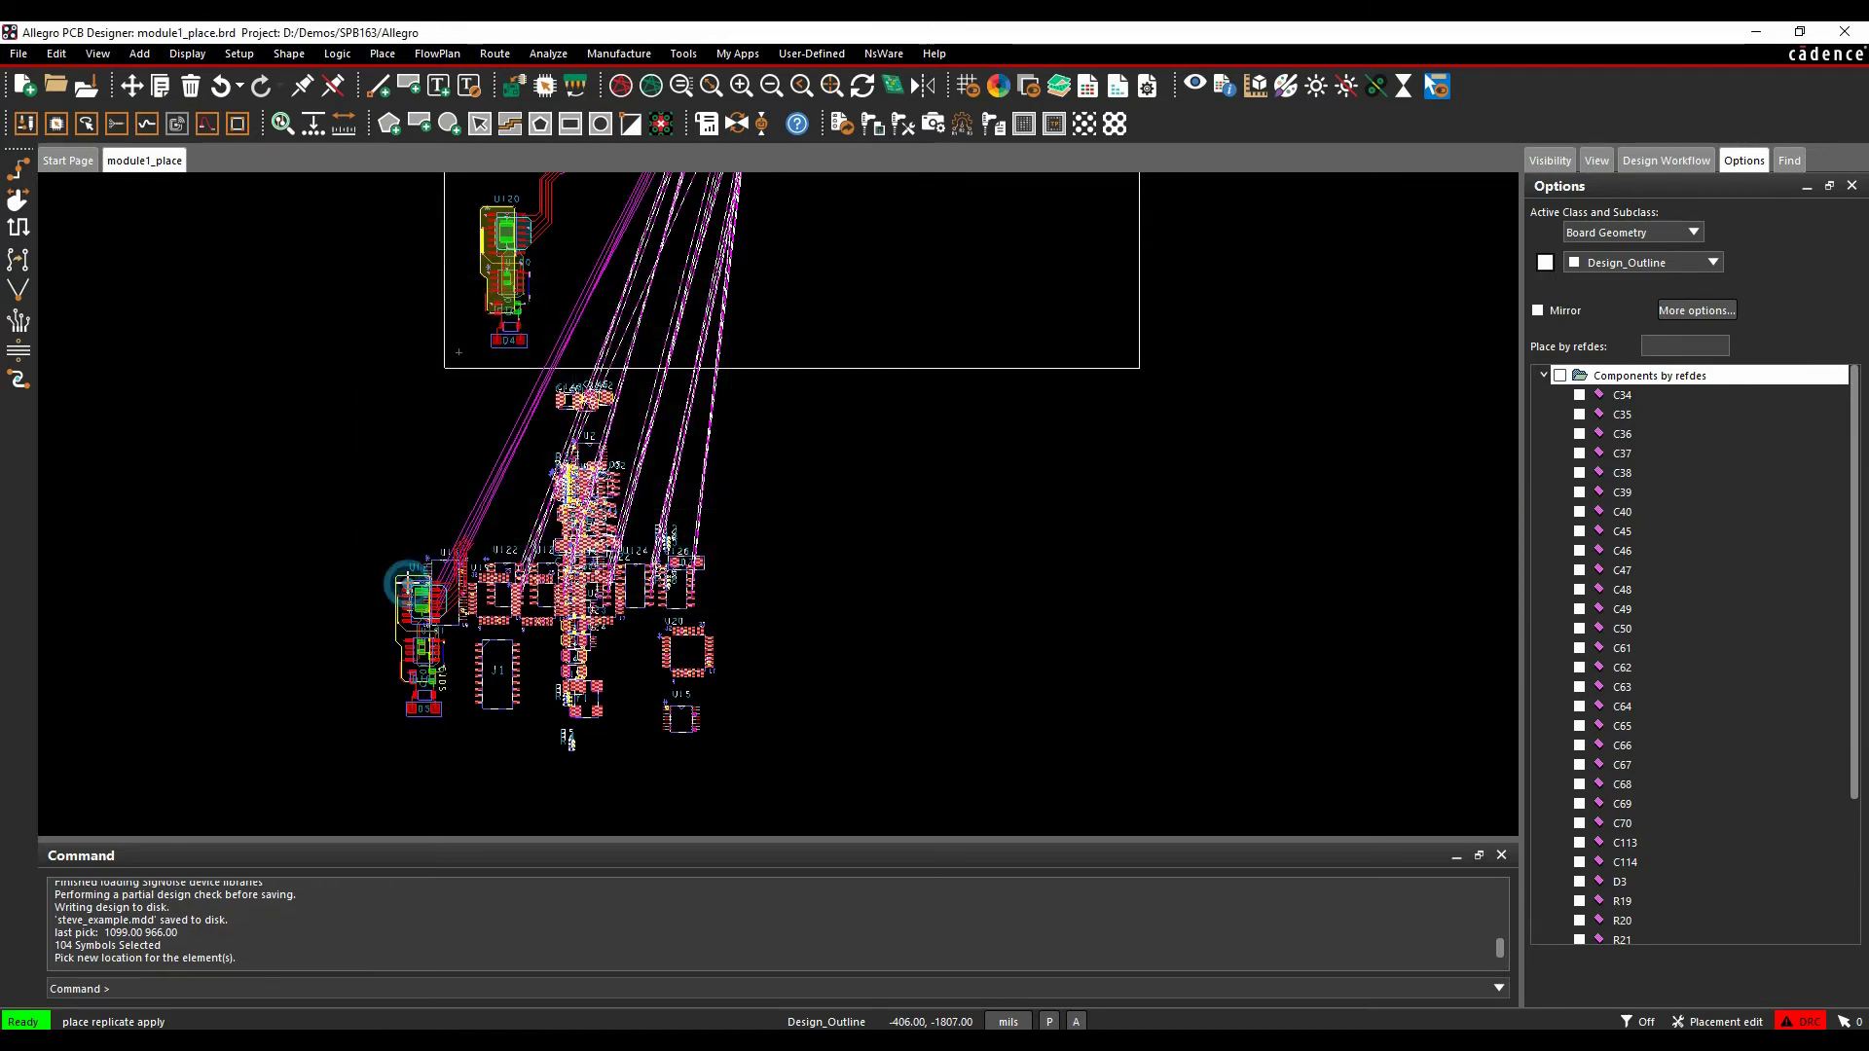
Place the replicated U121 module and confirm the C123 swap for the remaining copies
scroll(545, 497, "up", 4)
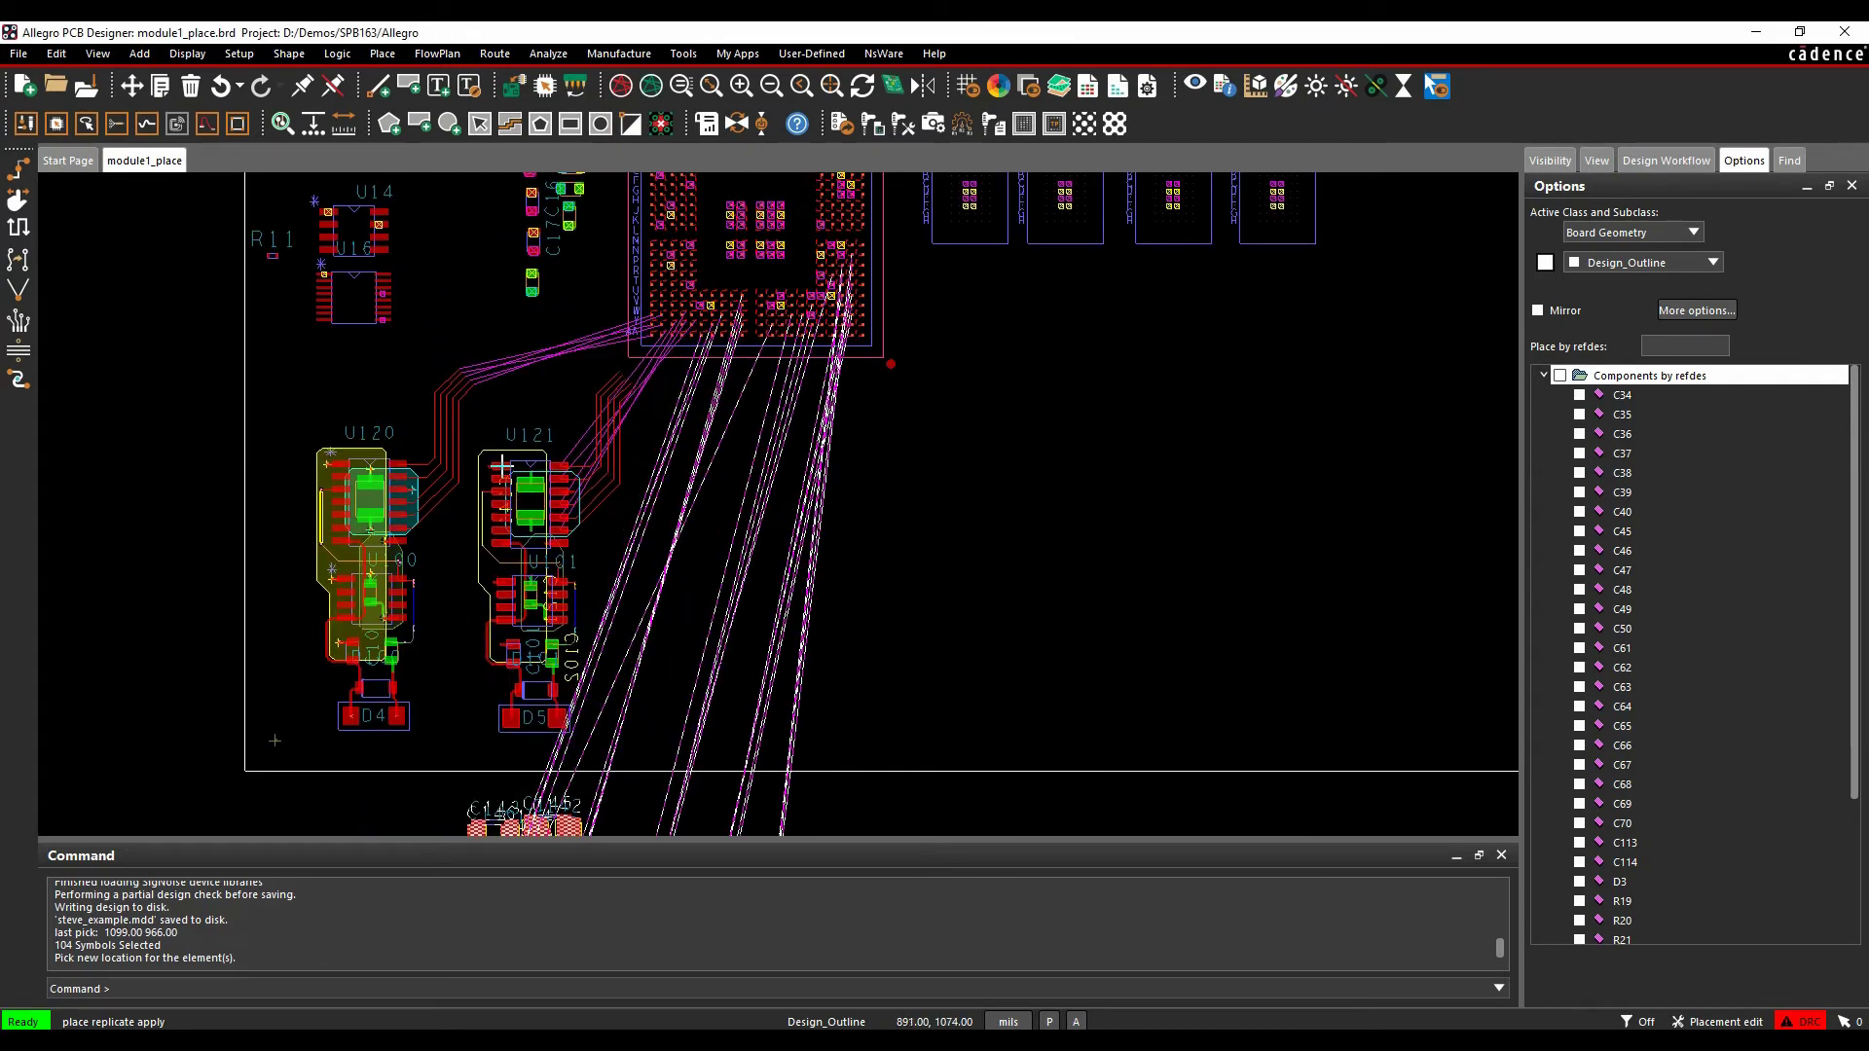
left_click(502, 487)
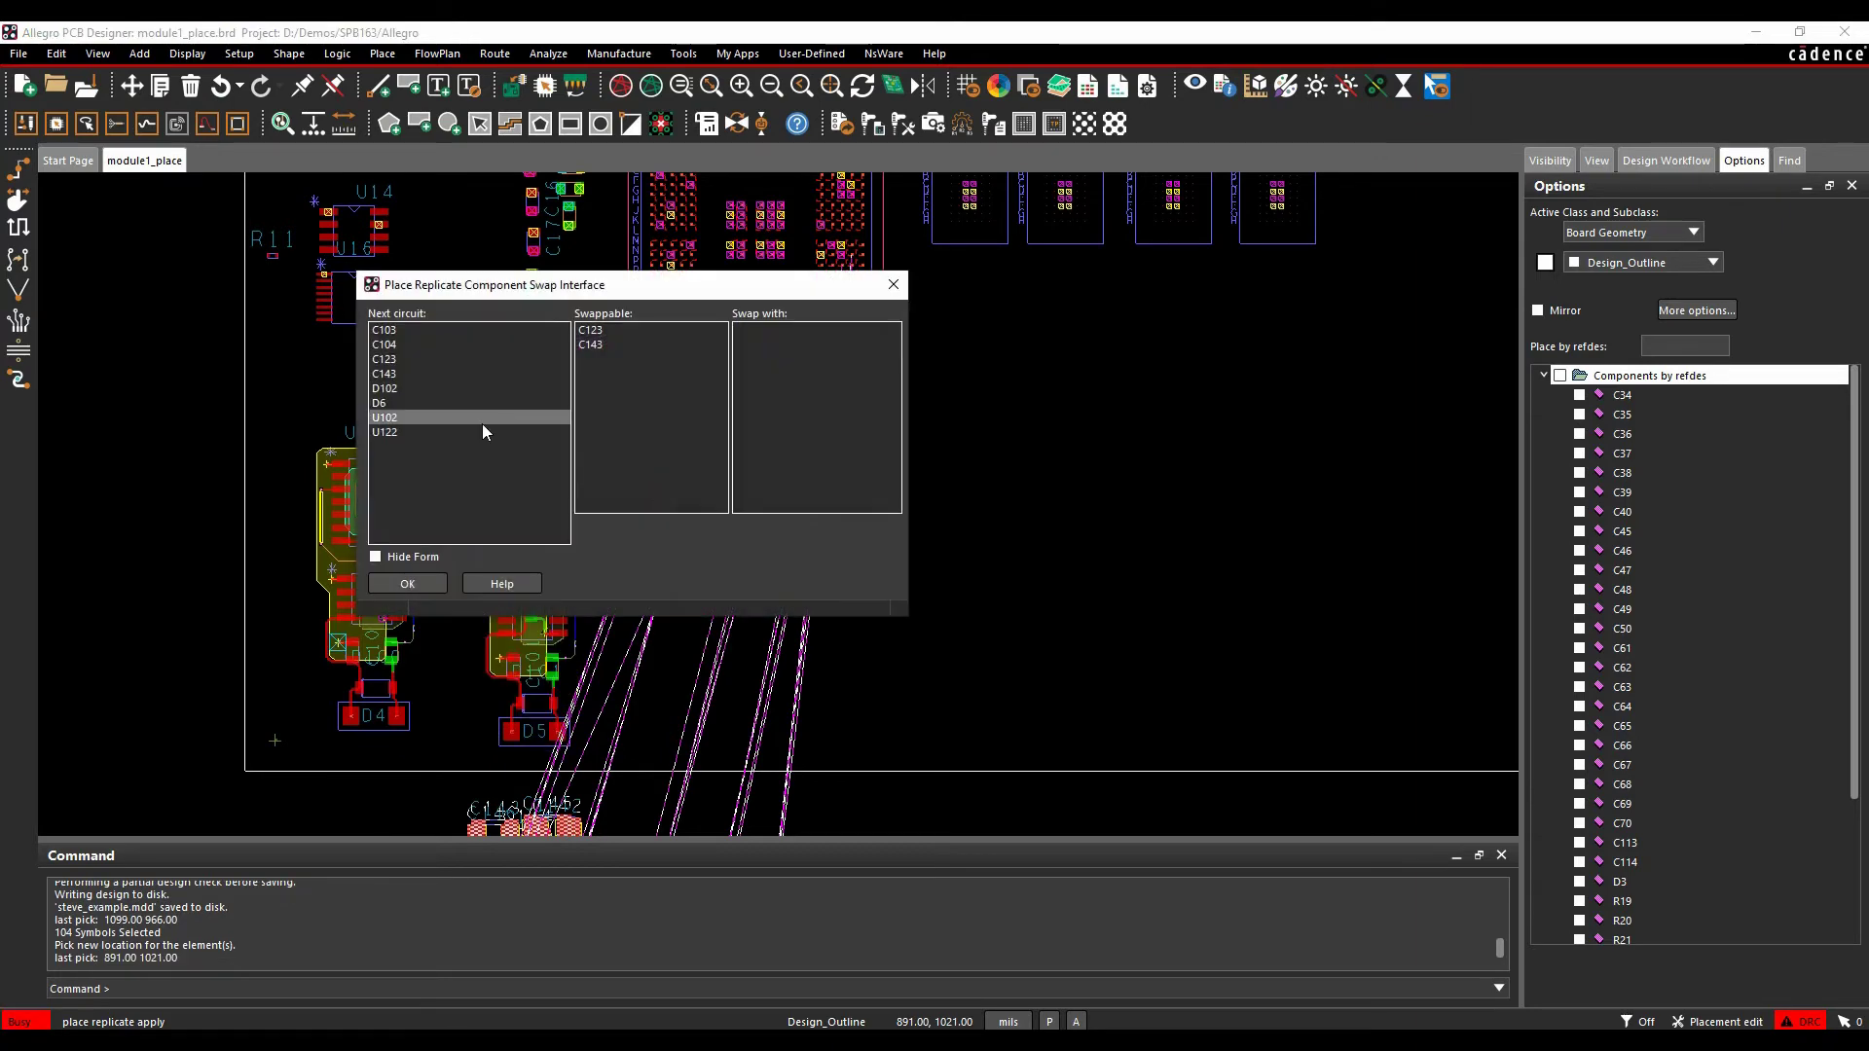
left_click(592, 334)
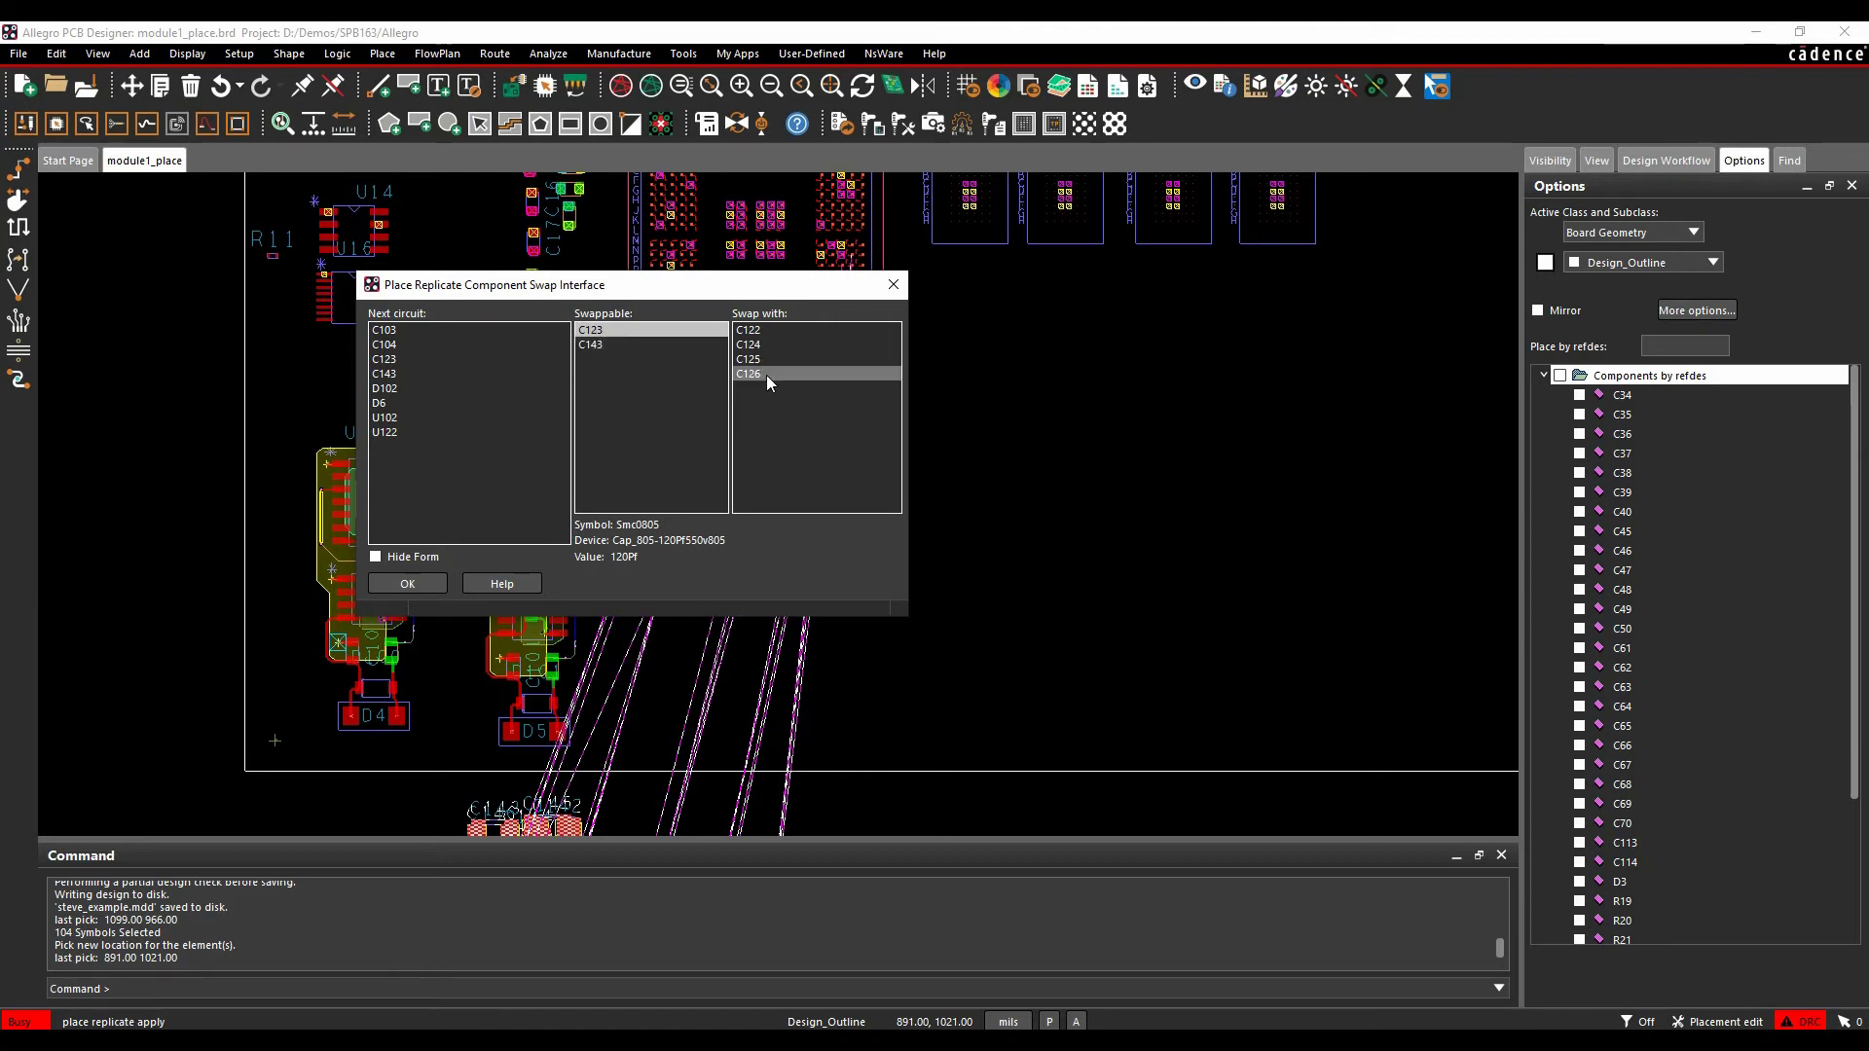
left_click(407, 582)
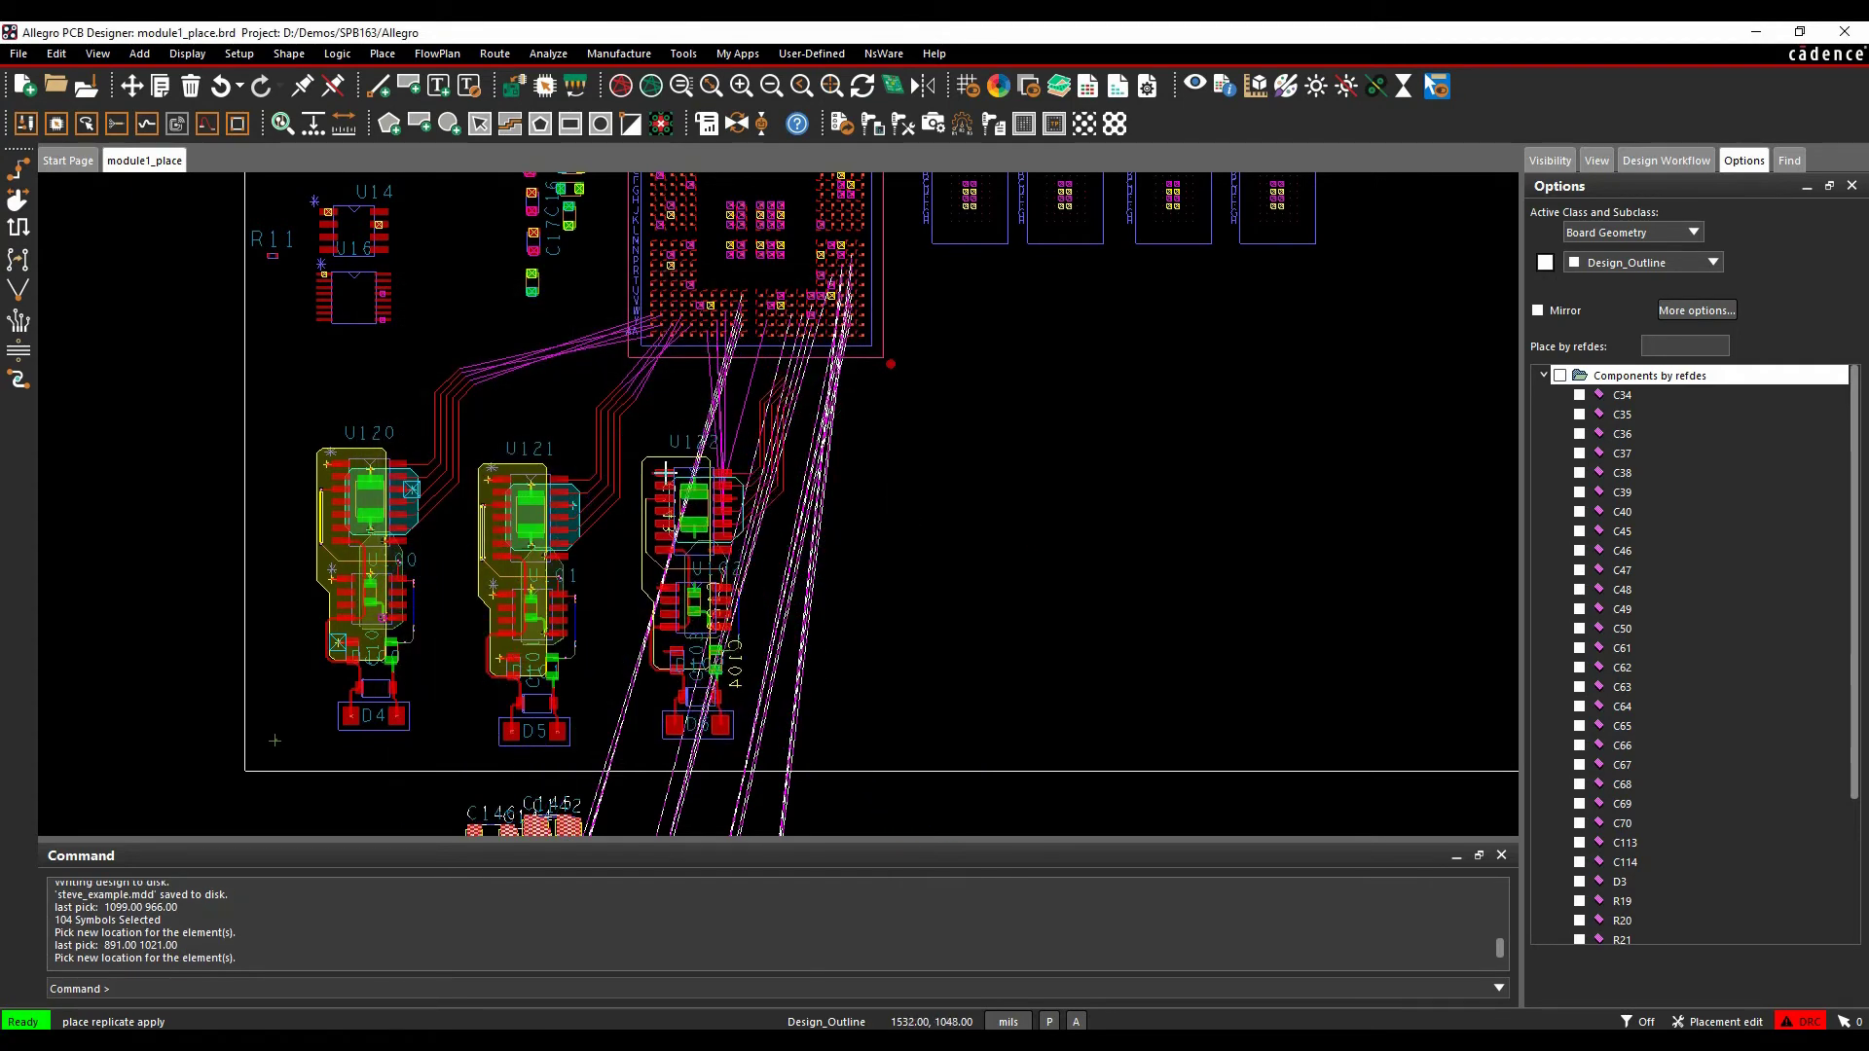
Drop U122, U123 and U125 in a row to the right of U121
left_click(672, 474)
left_click(830, 470)
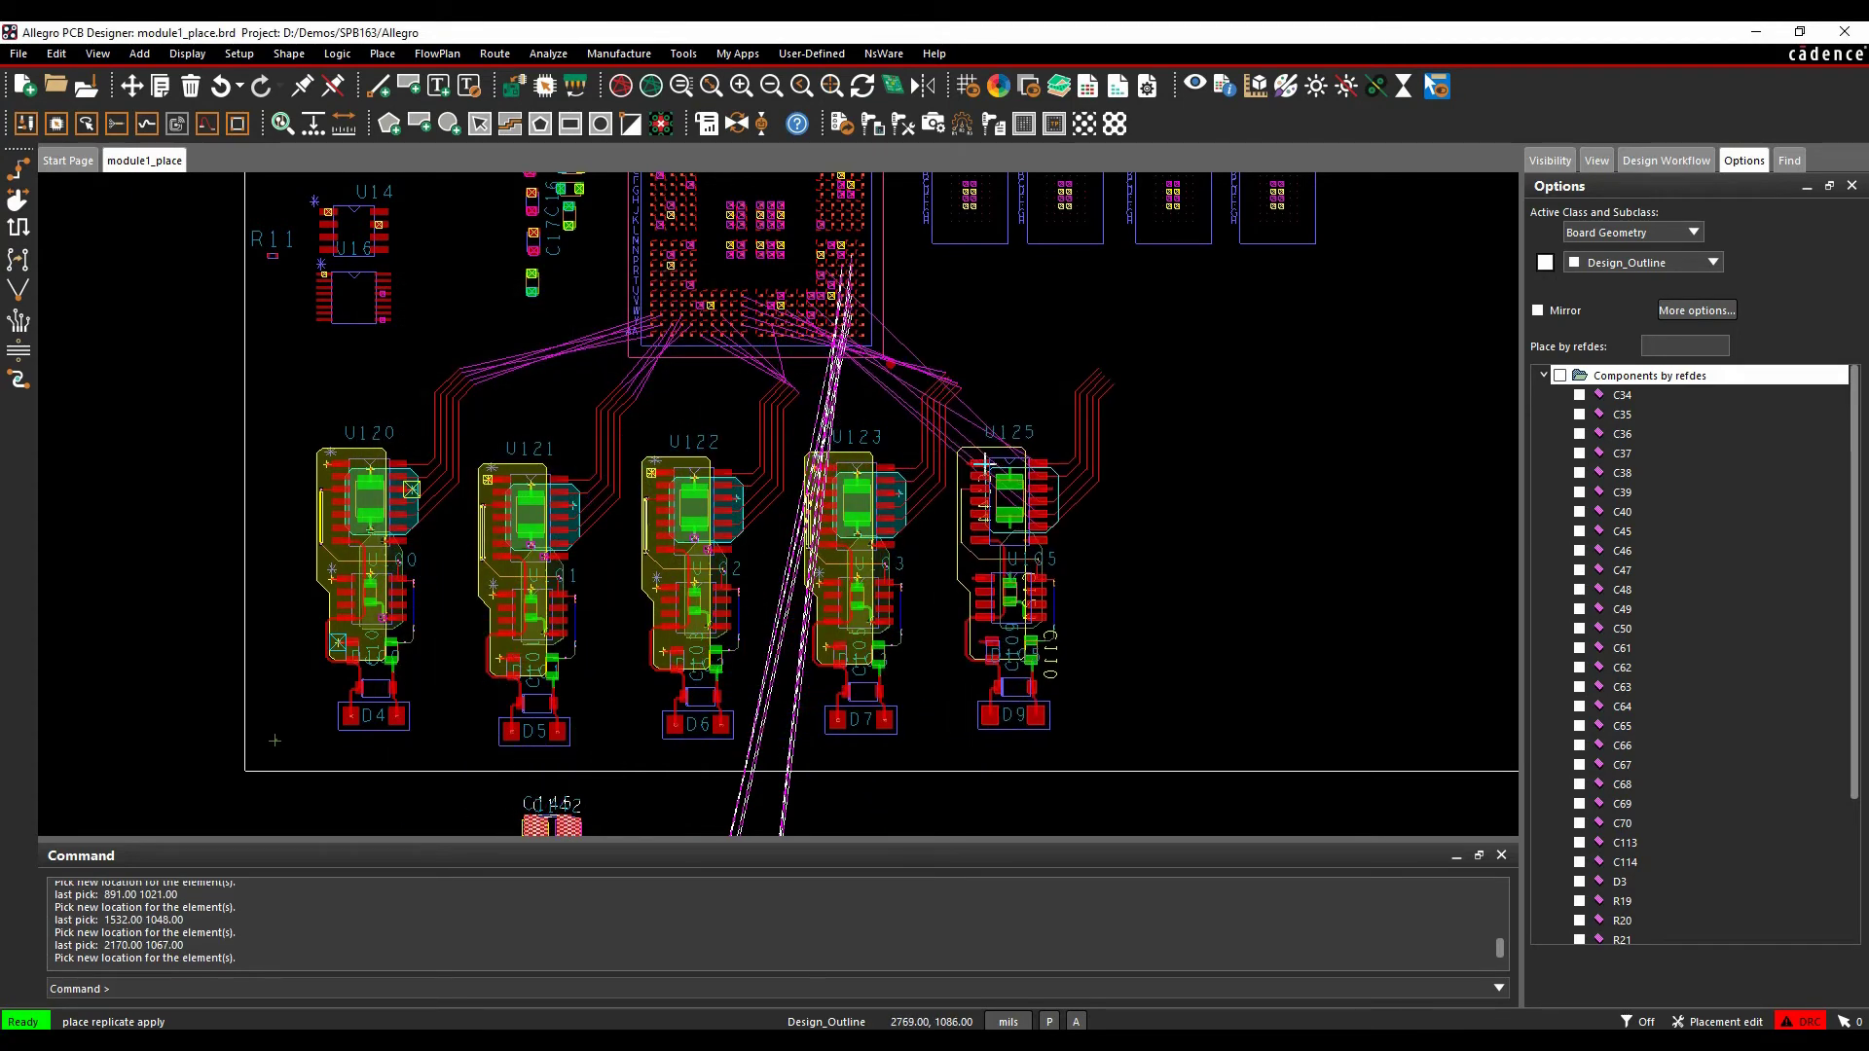
left_click(987, 465)
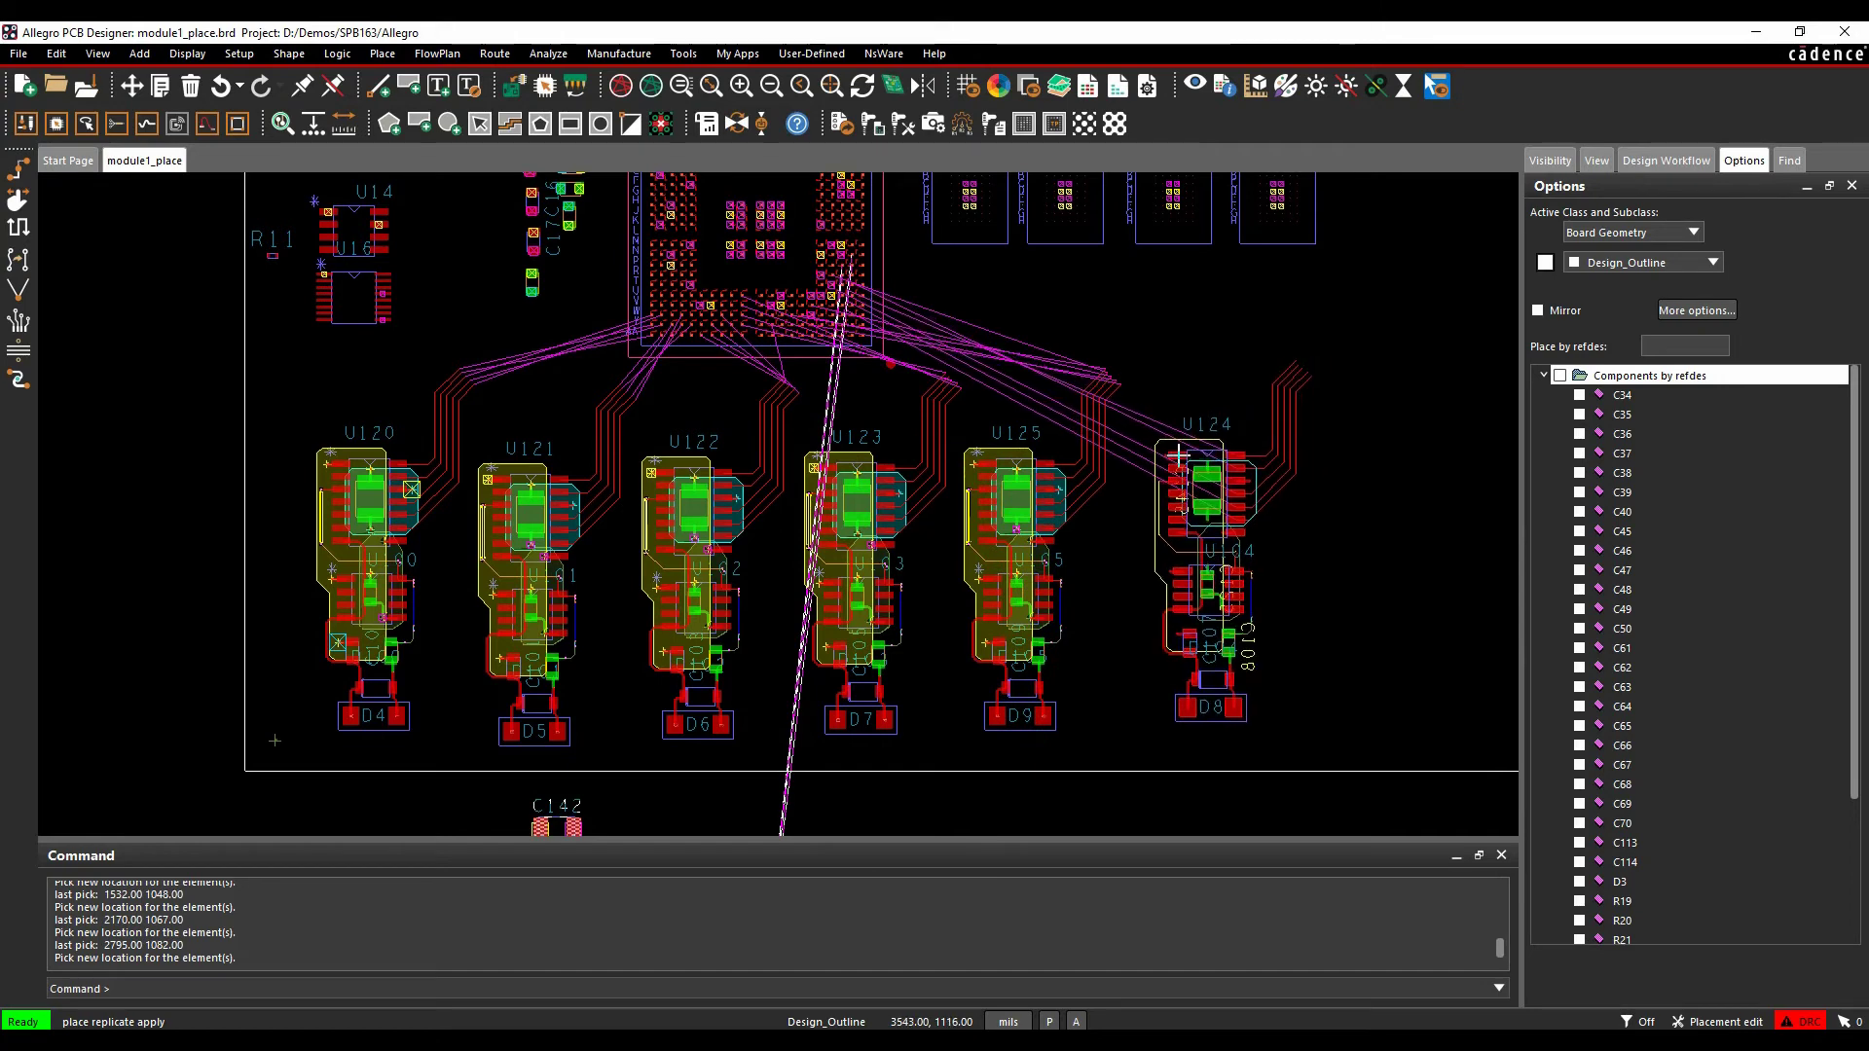
Mirror the floating U124 to the bottom side, spin it and rotate it by a preset angle
right_click(1173, 440)
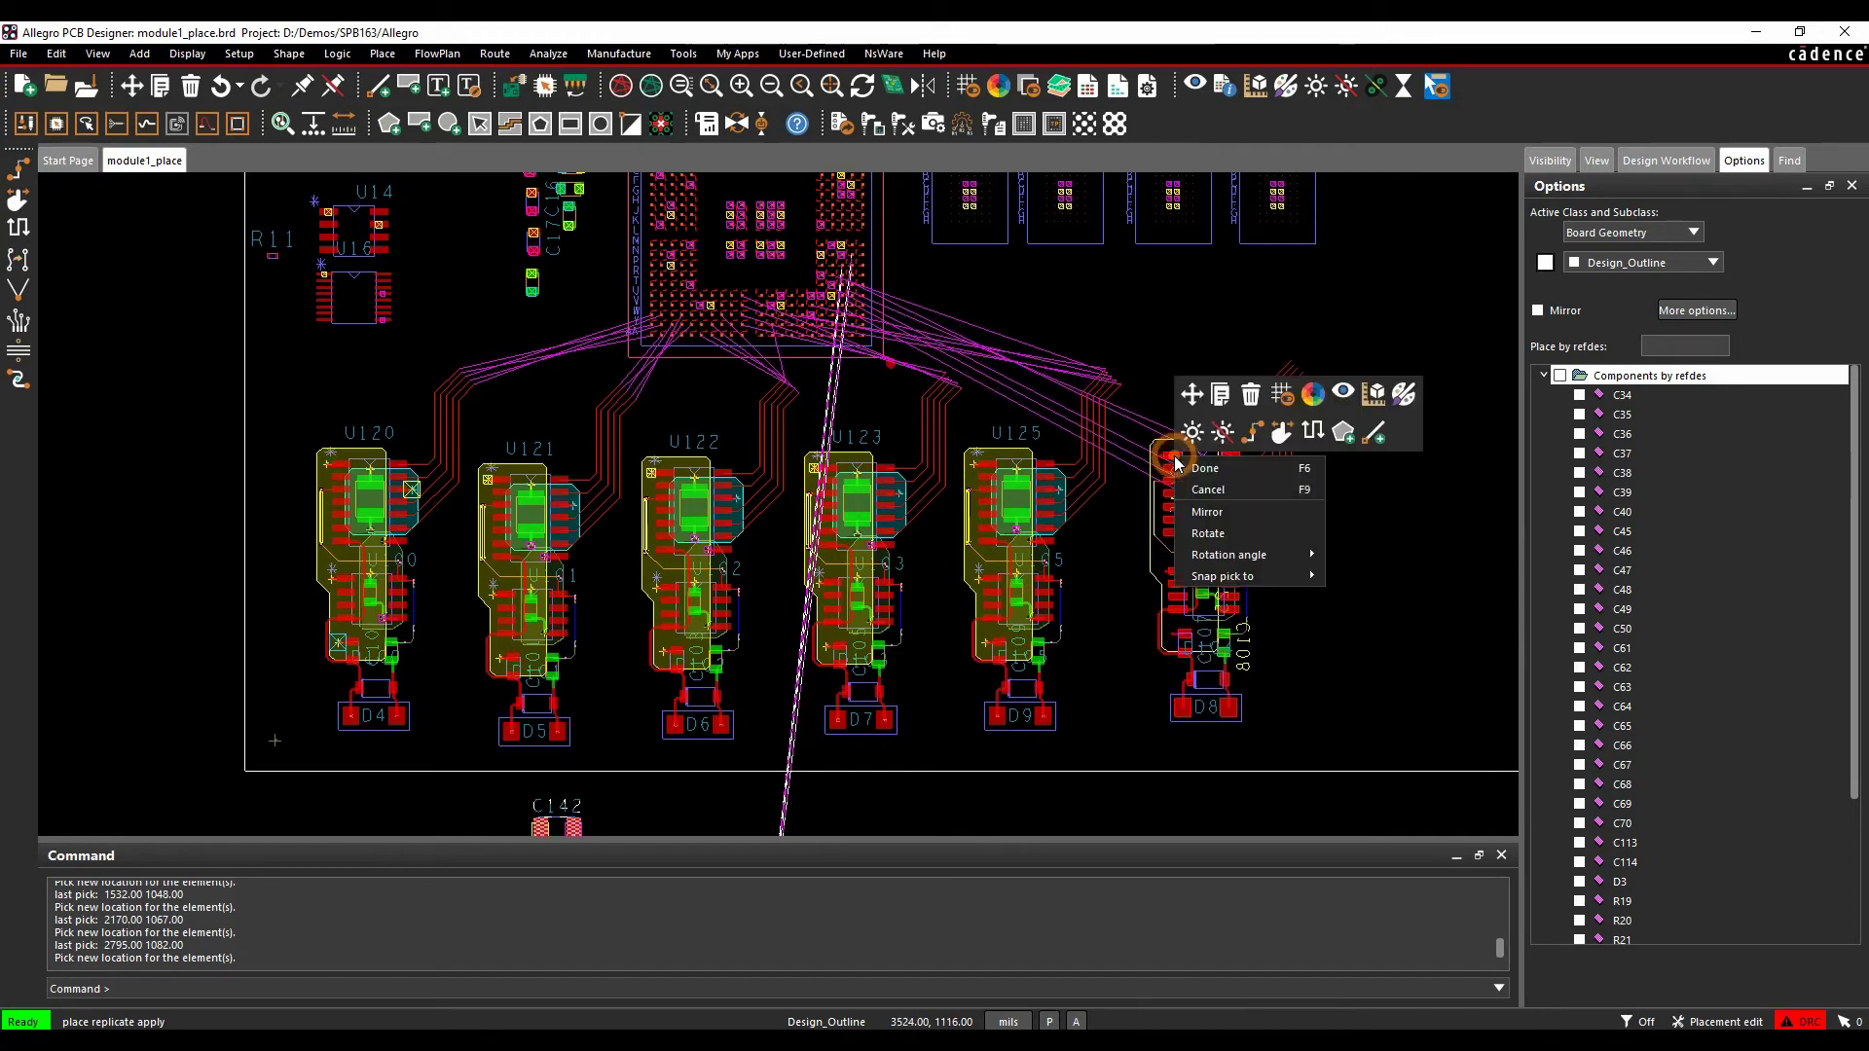
left_click(1223, 515)
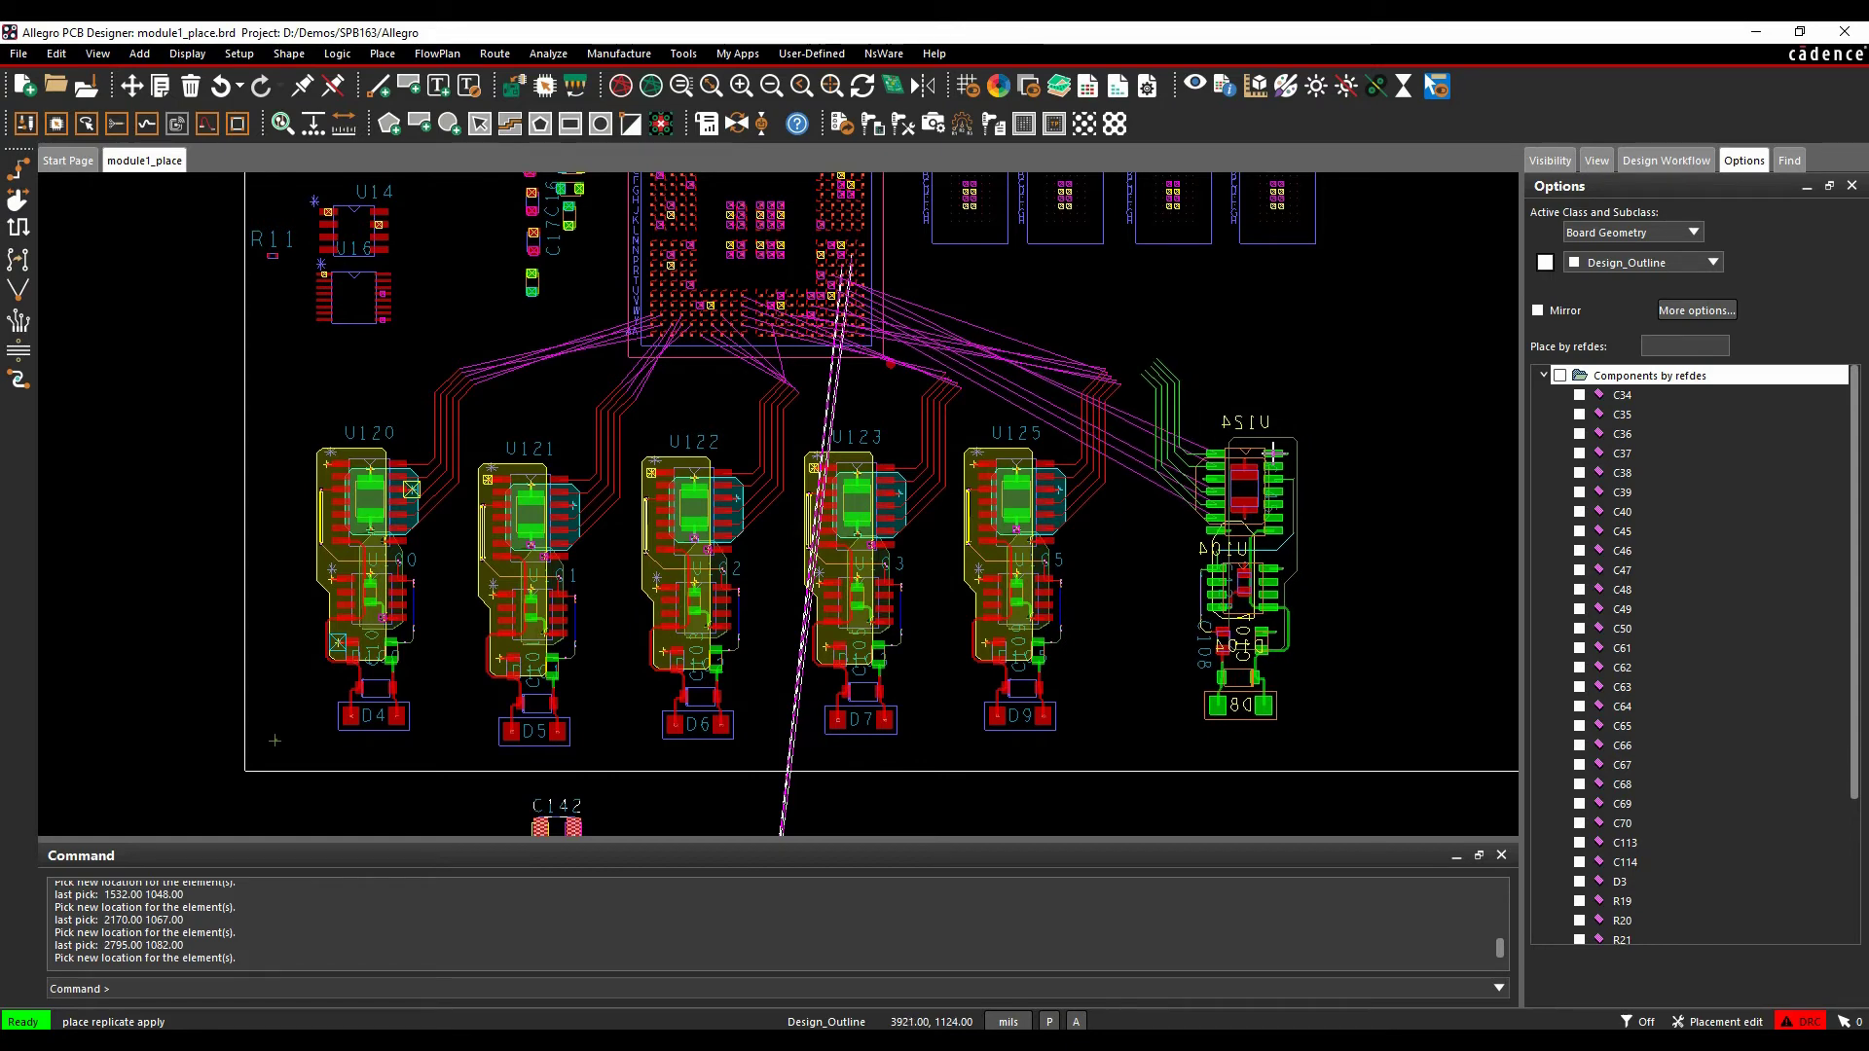
right_click(1273, 452)
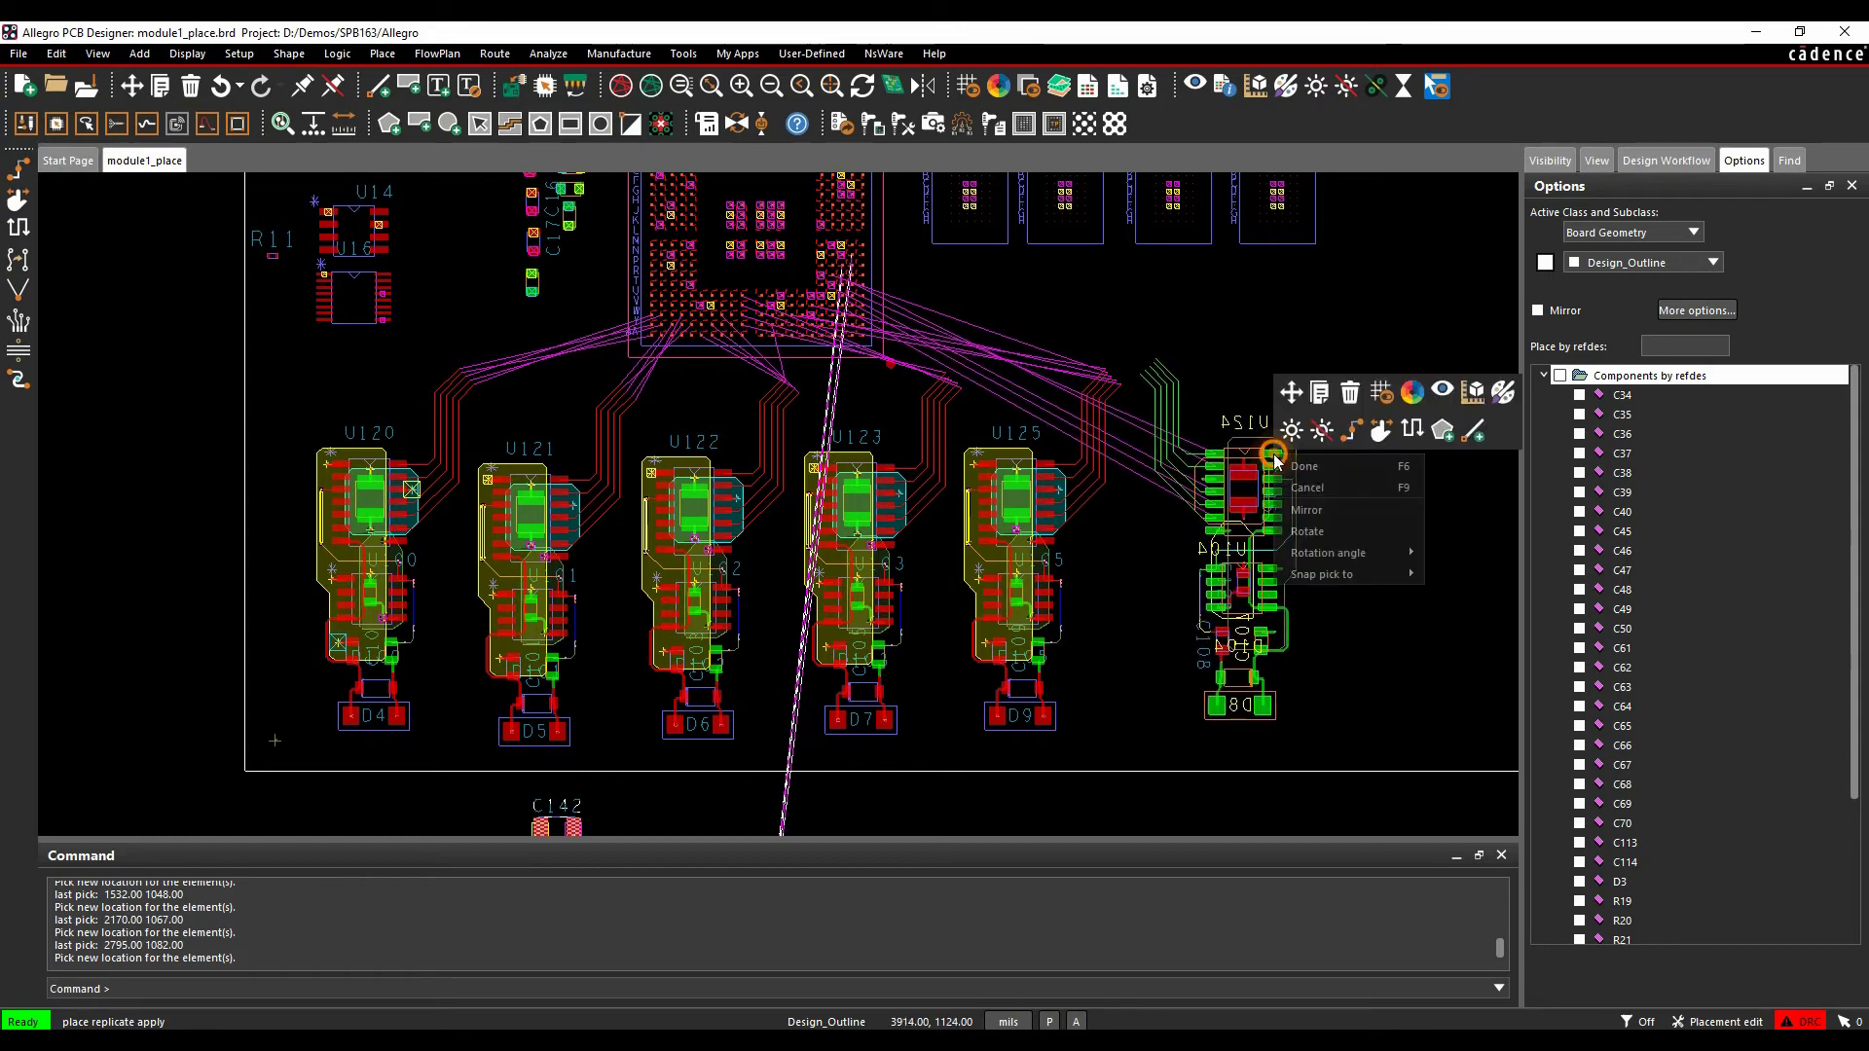
left_click(1337, 535)
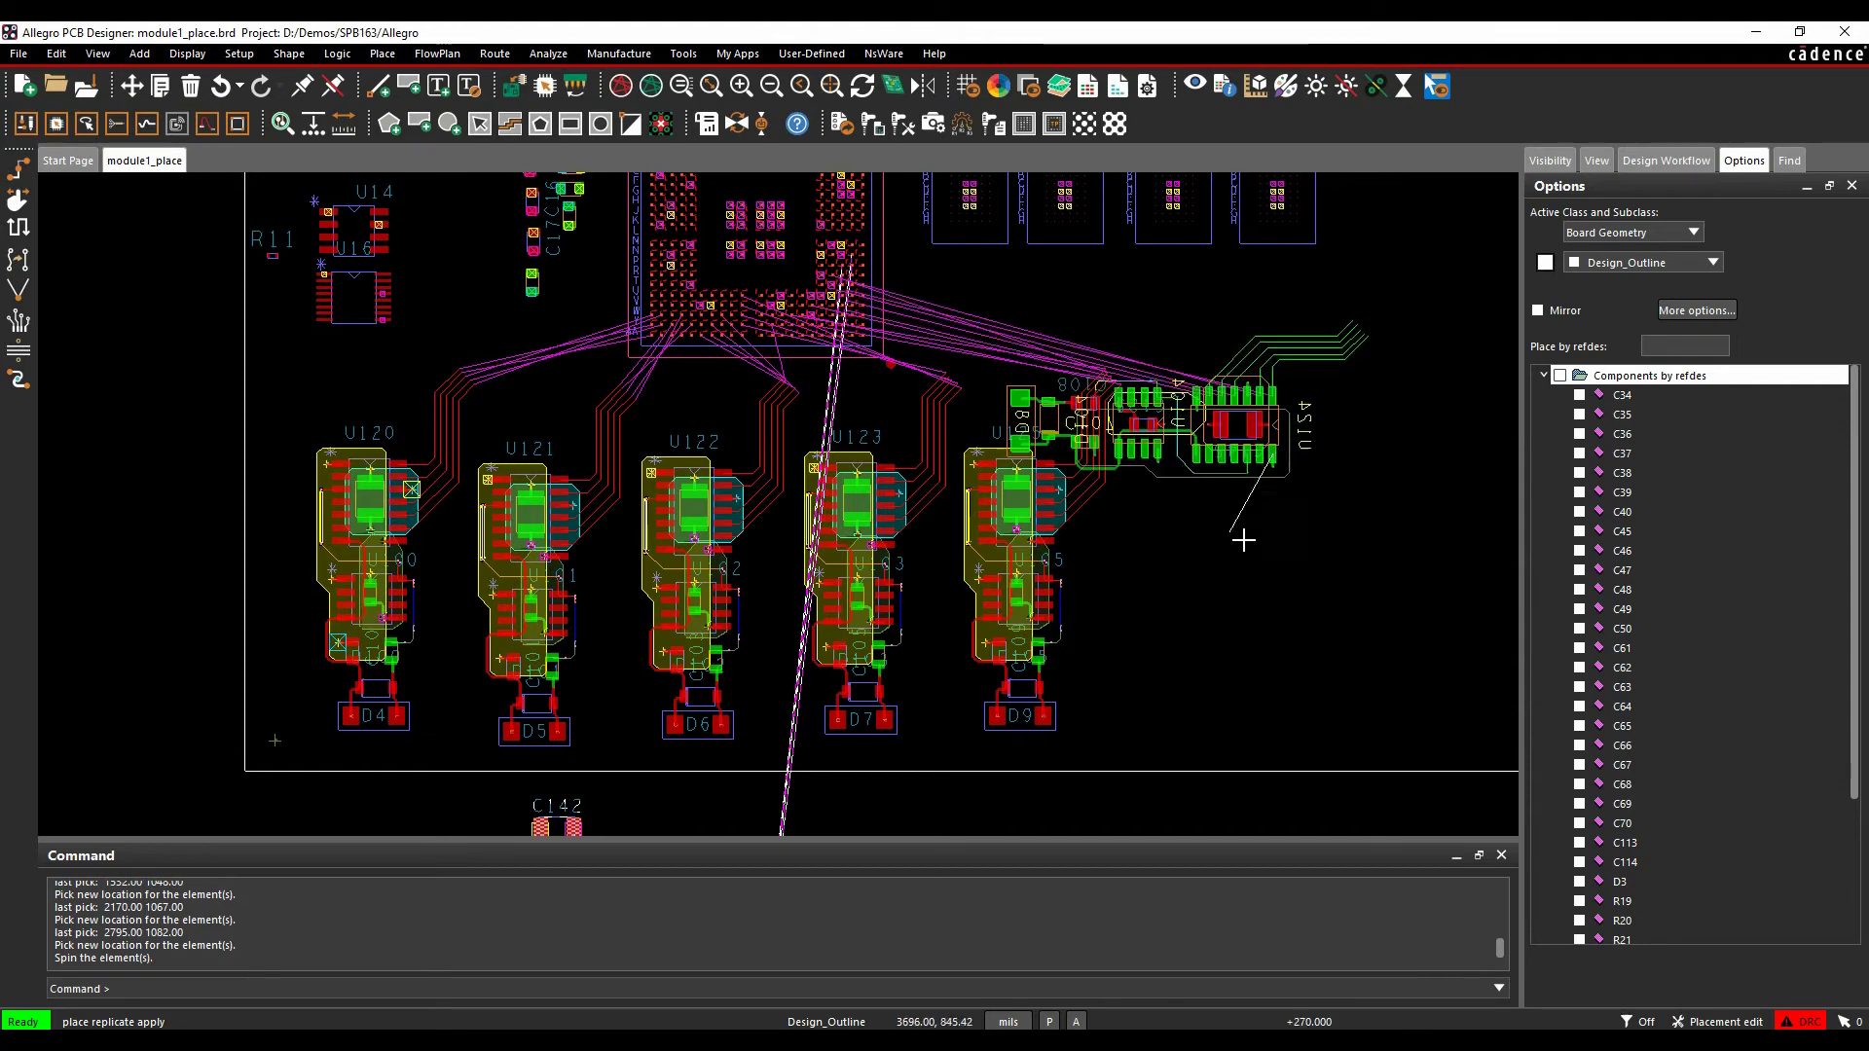
left_click(1420, 440)
right_click(1281, 443)
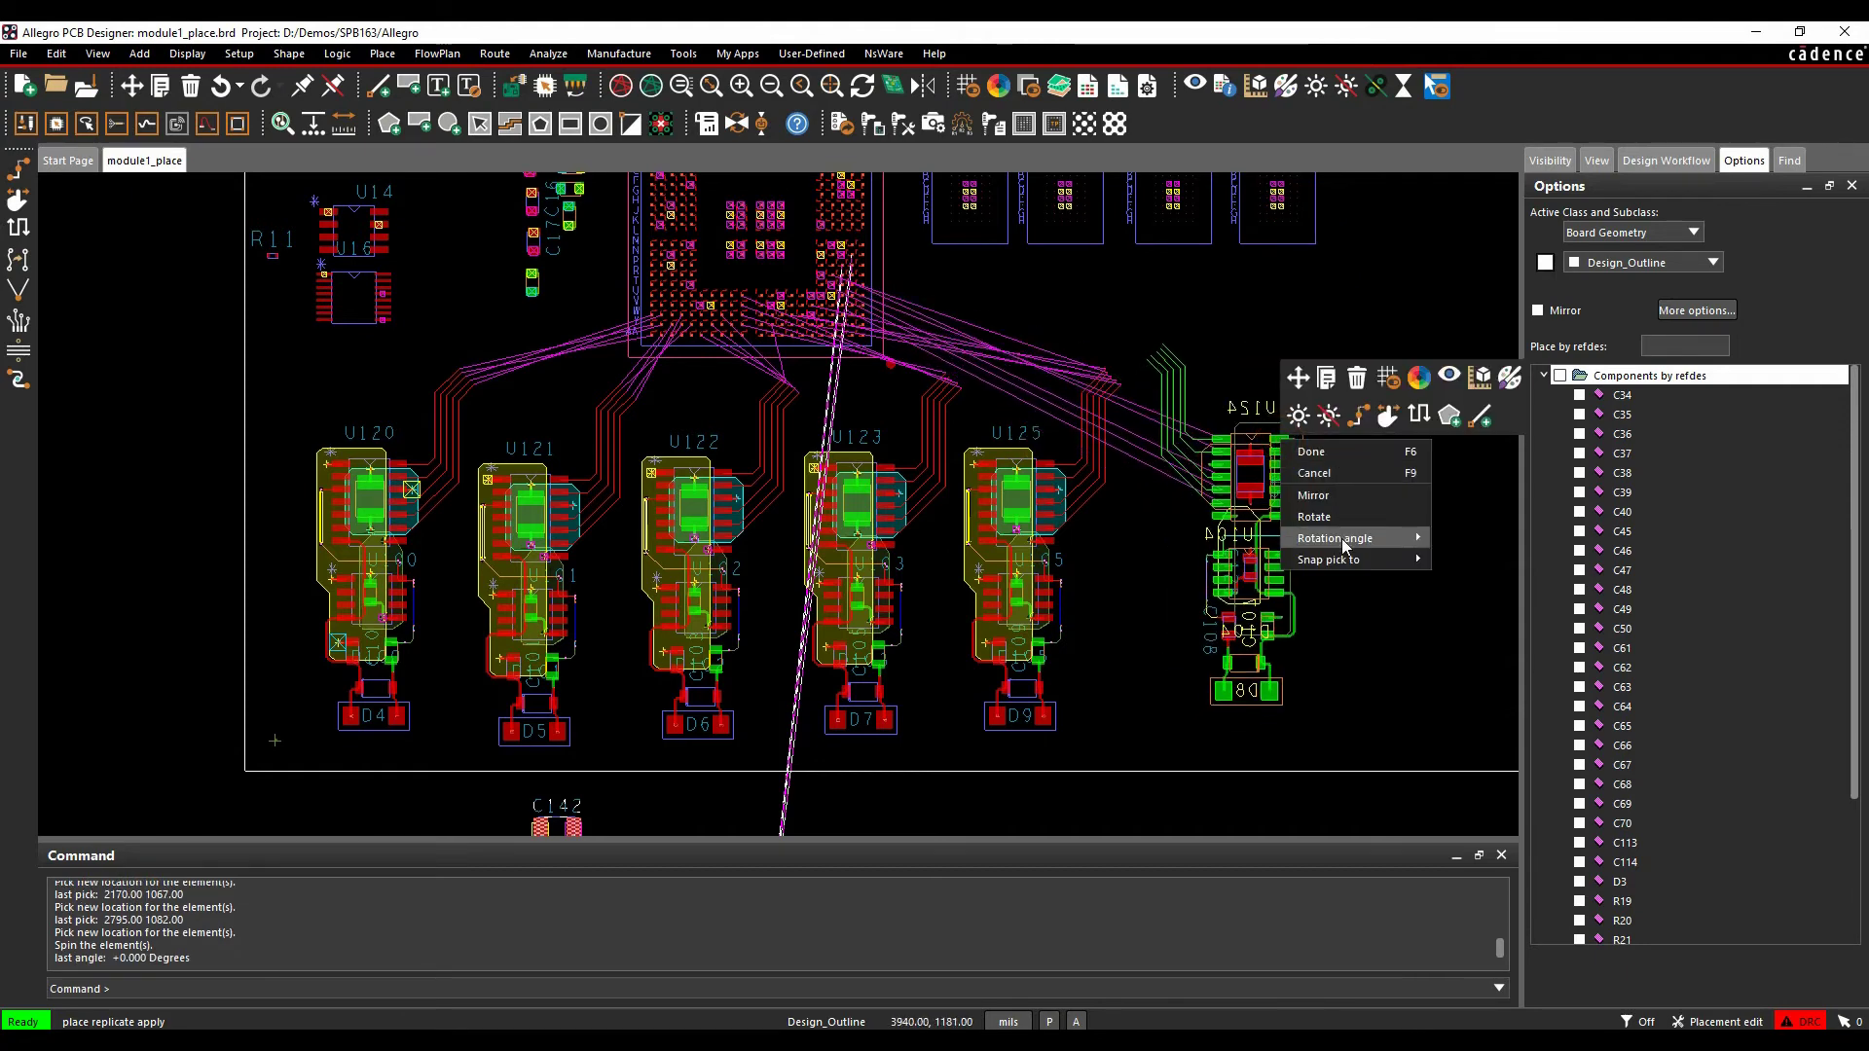
mouse_move(1341, 540)
left_click(1457, 558)
Spin U124 back upright and flip it back to the top side
right_click(1258, 447)
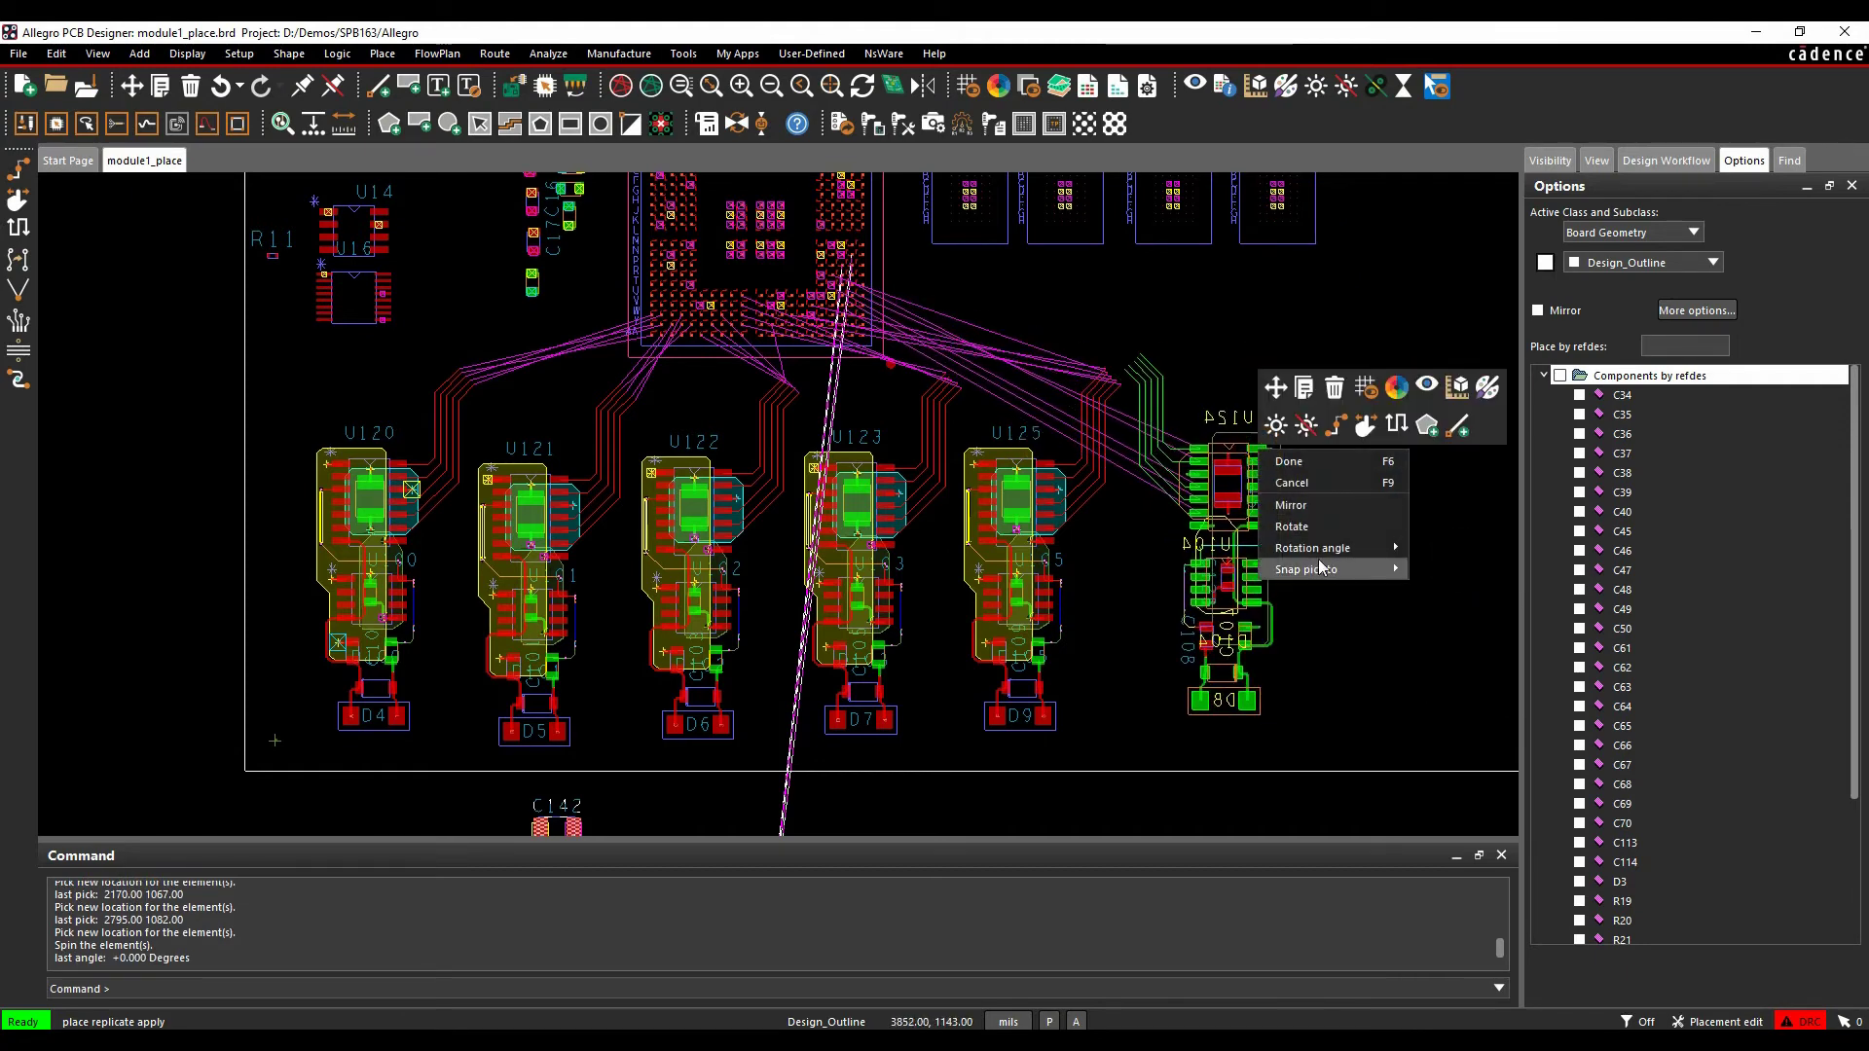
left_click(1317, 525)
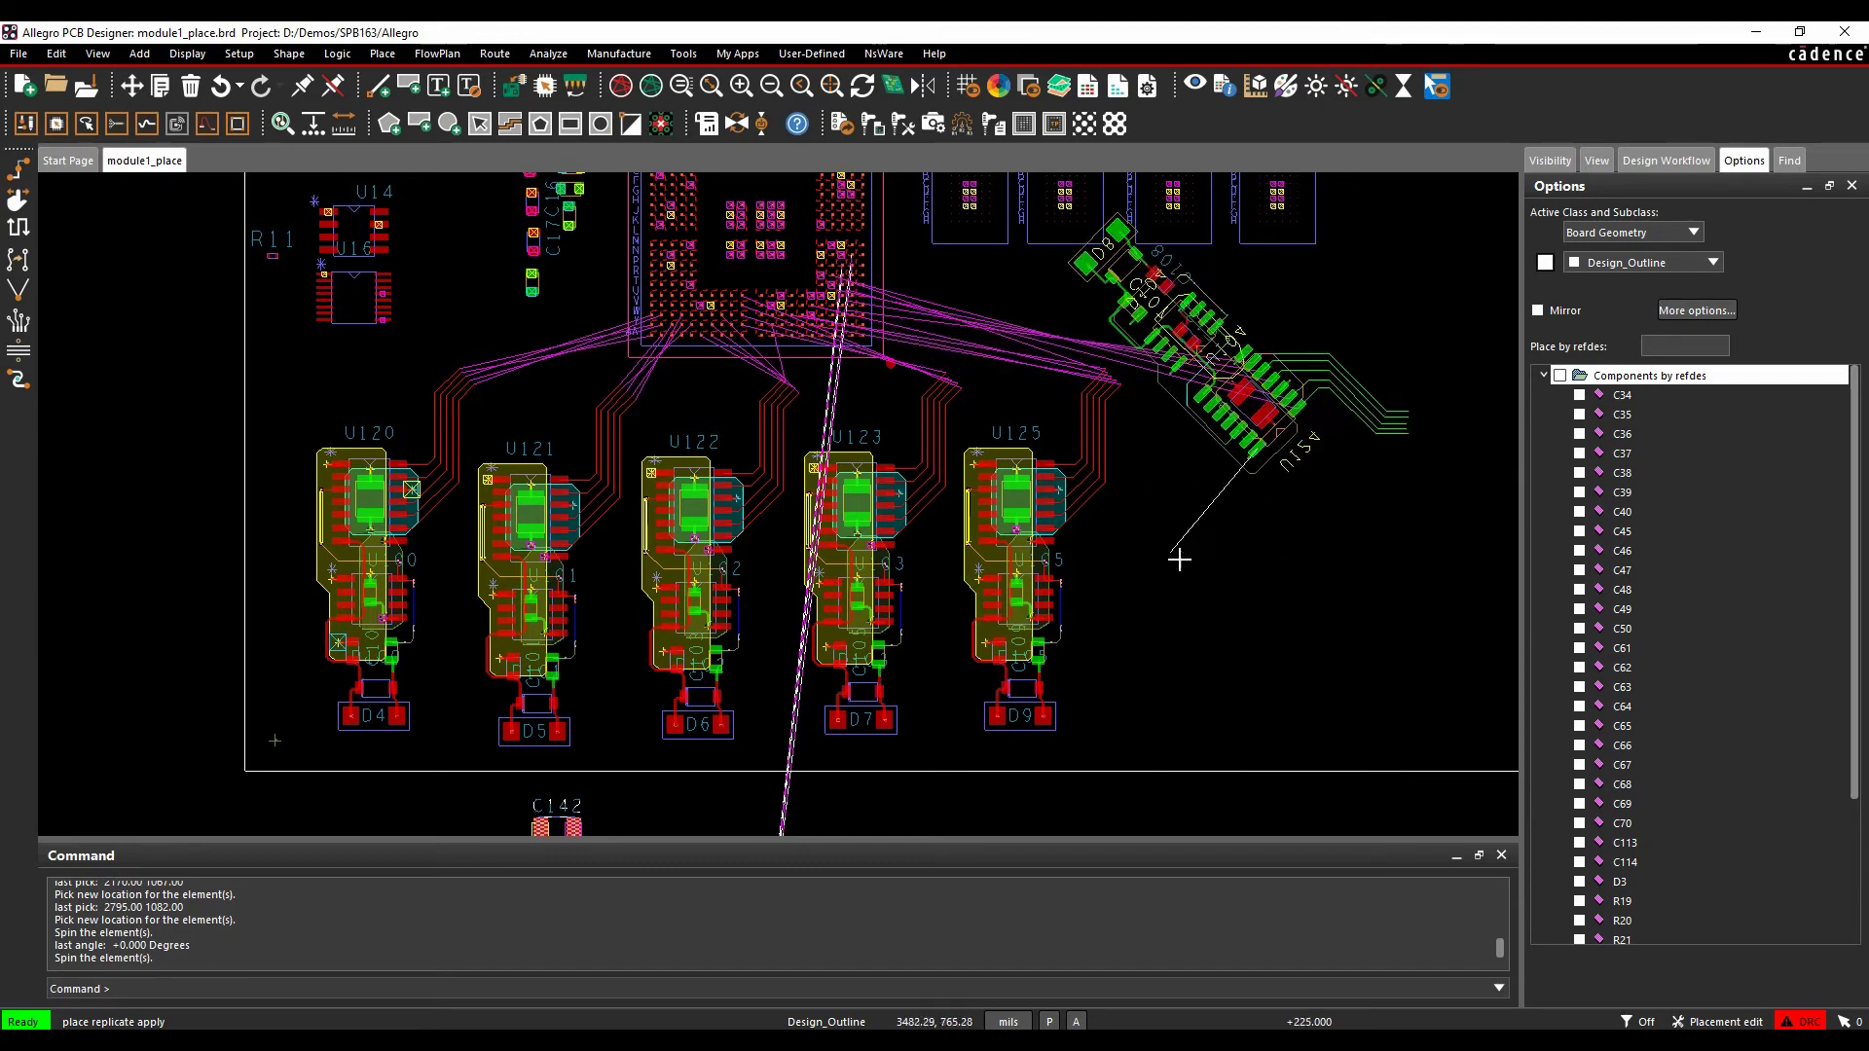
left_click(1359, 462)
right_click(1360, 462)
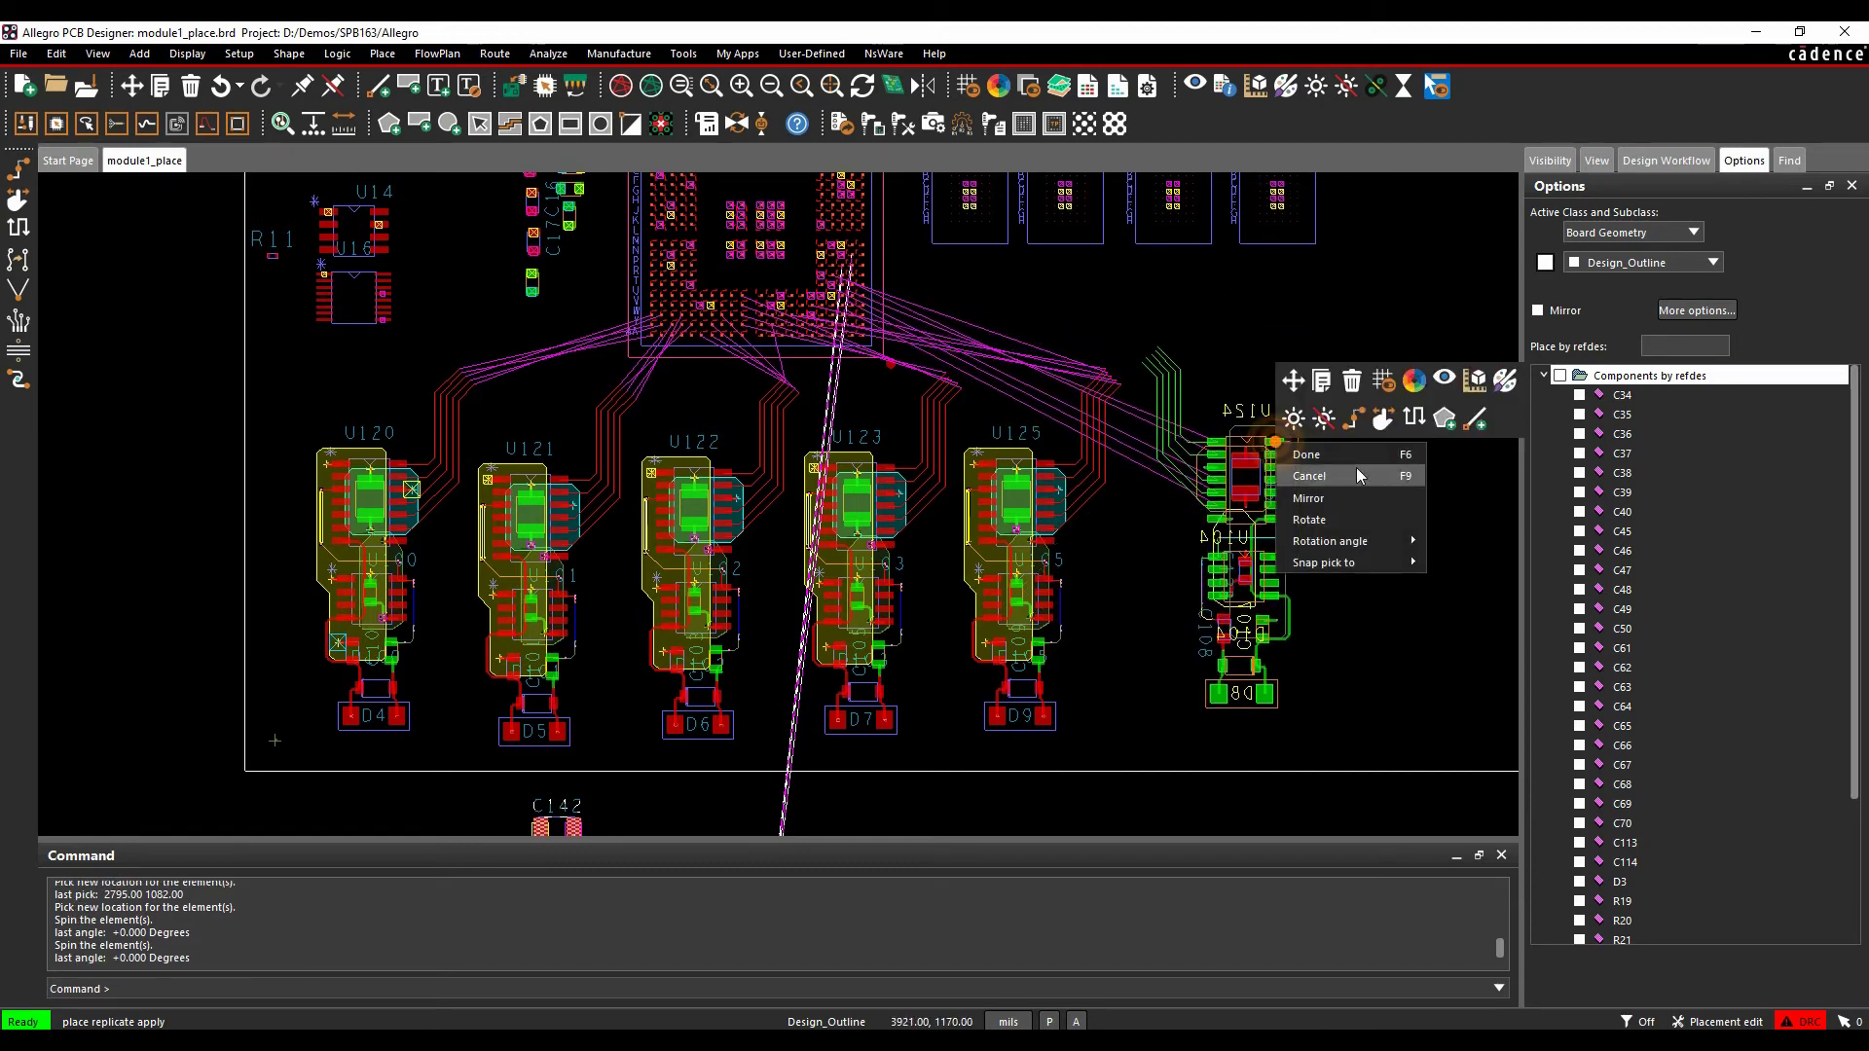
left_click(1357, 491)
Place U124 right of U125 and U126 at the row's end, then clear the selection
left_click(1178, 468)
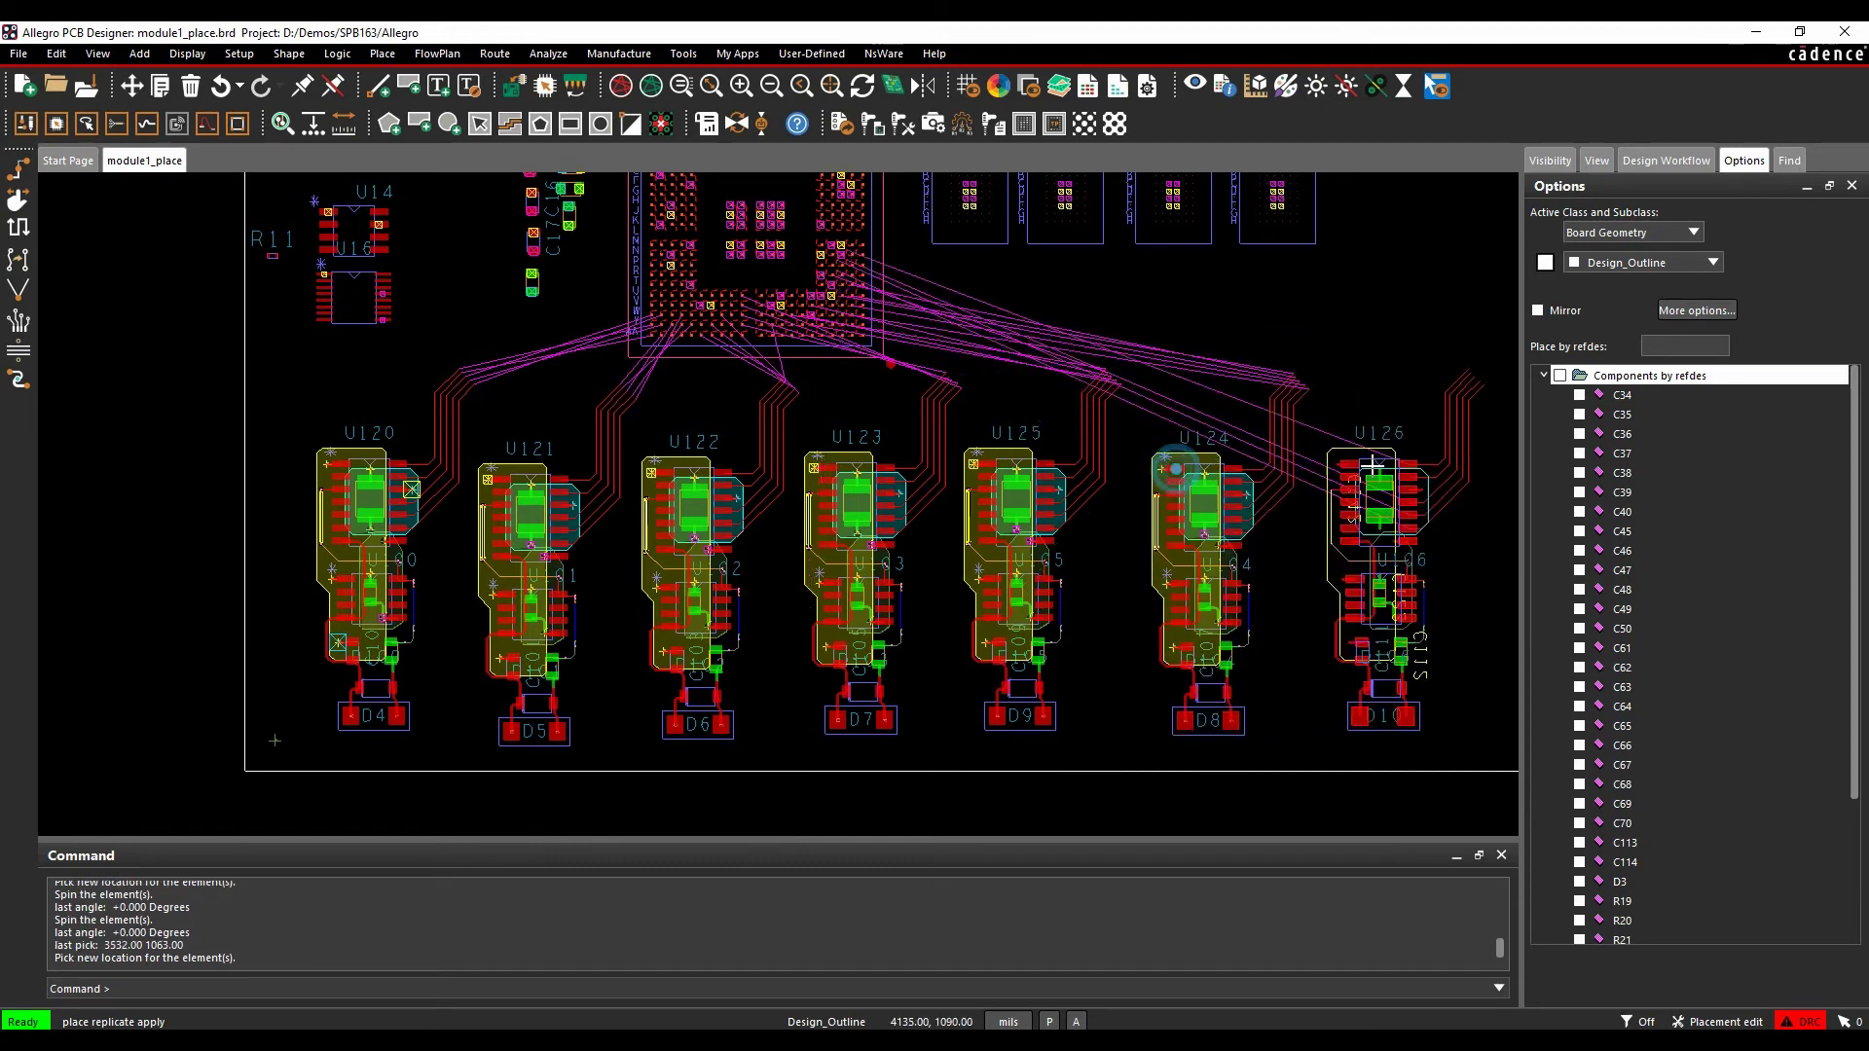
left_click(1355, 460)
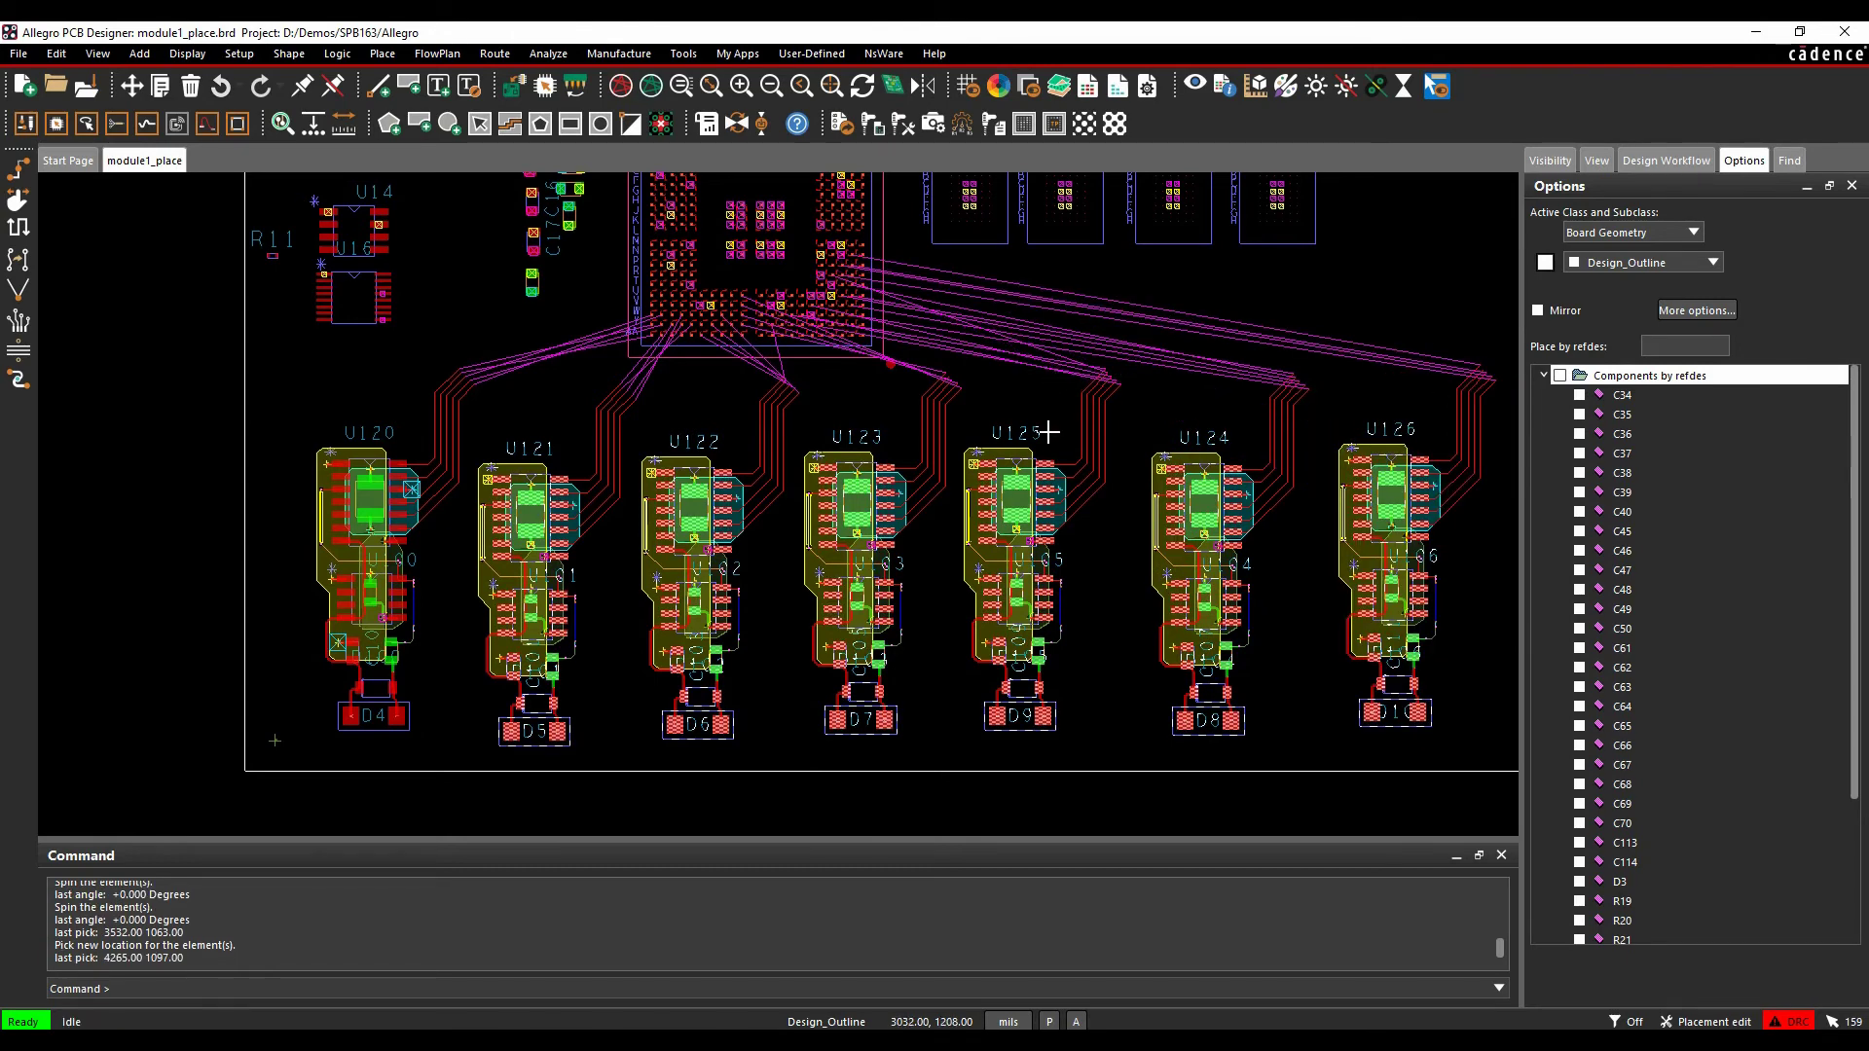
right_click(429, 341)
left_click(373, 365)
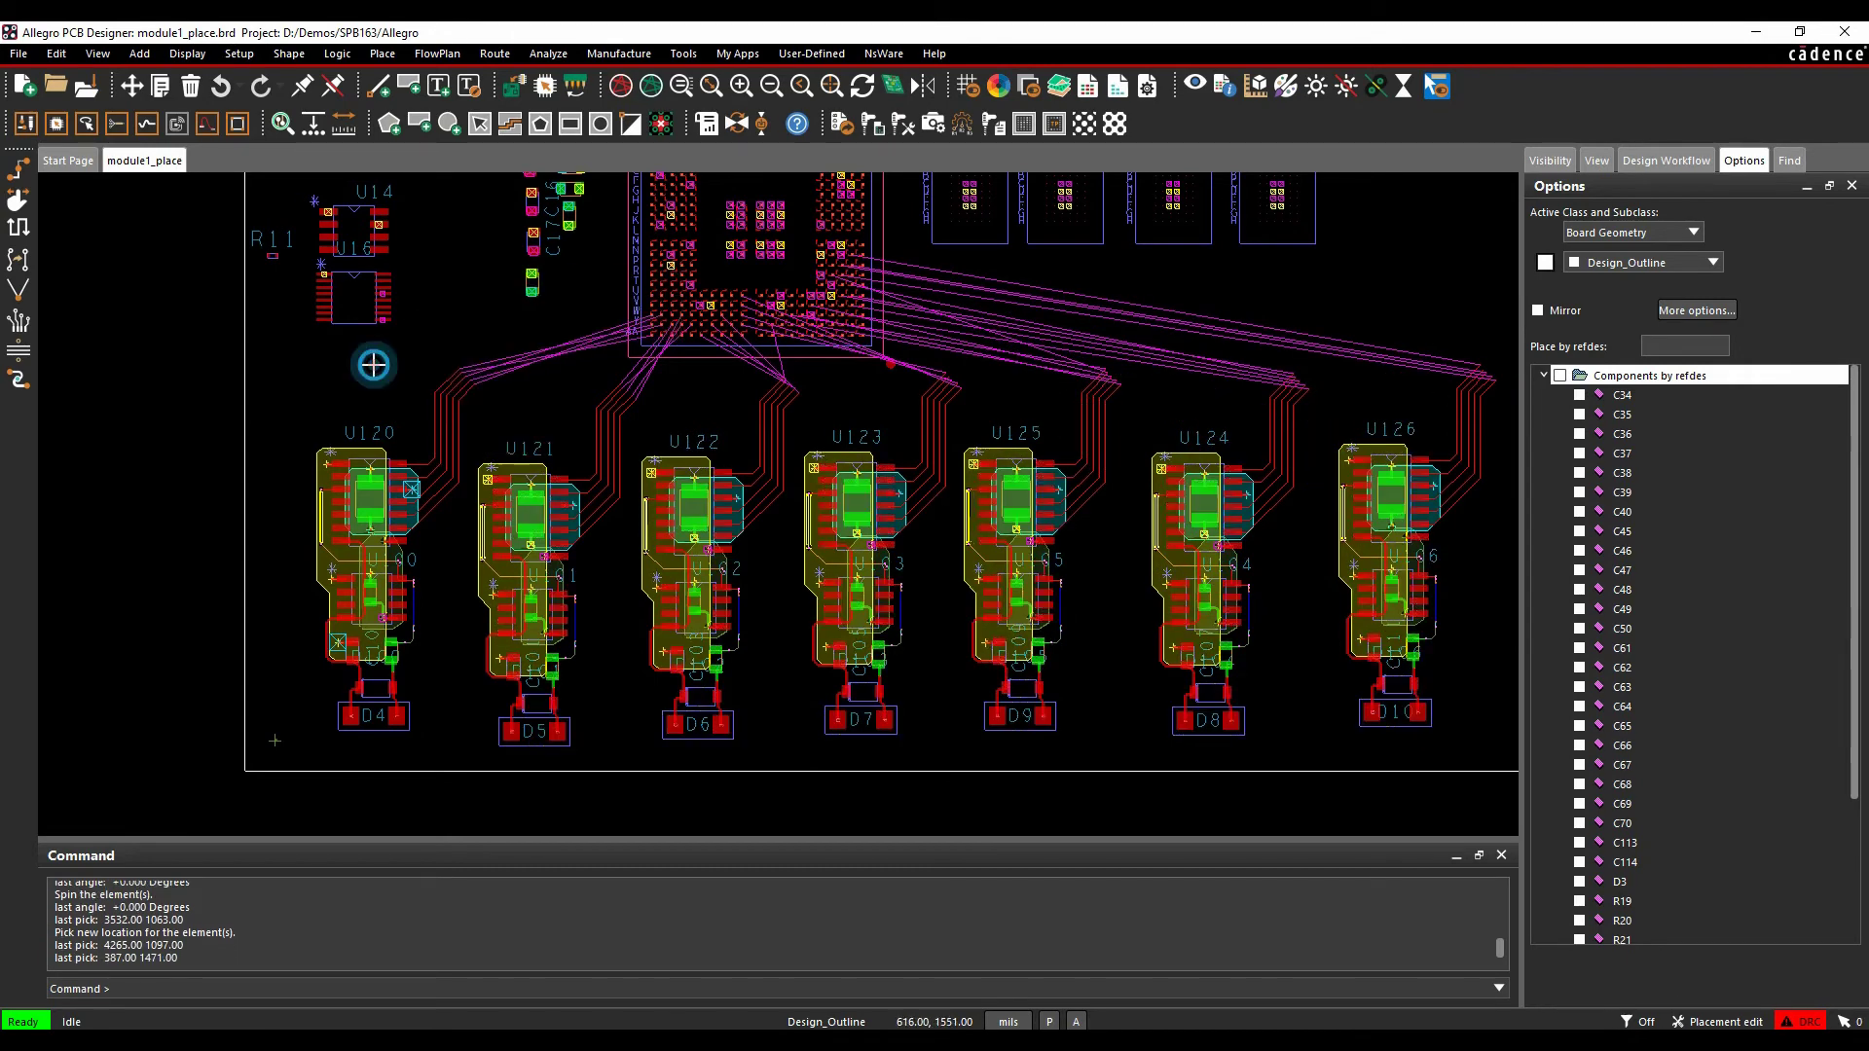
scroll(373, 365, "down", 3)
scroll(379, 716, "up", 1)
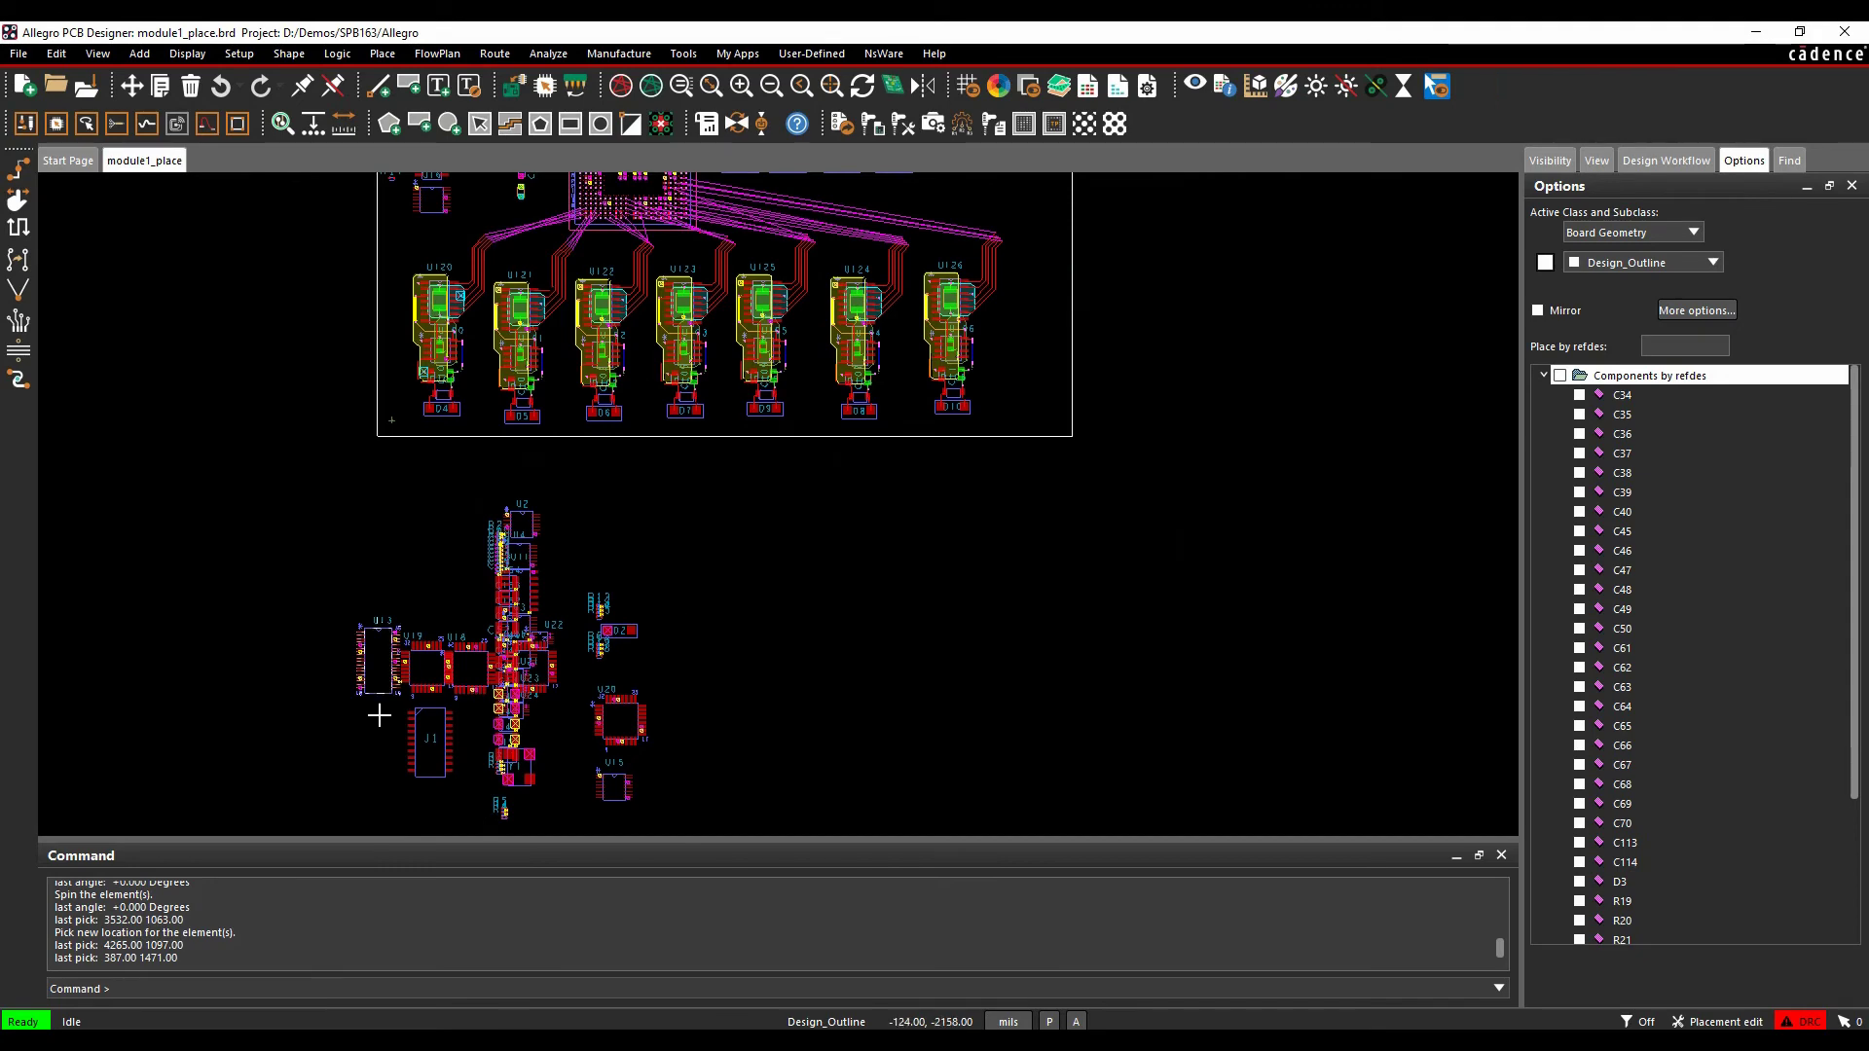
scroll(681, 623, "up", 5)
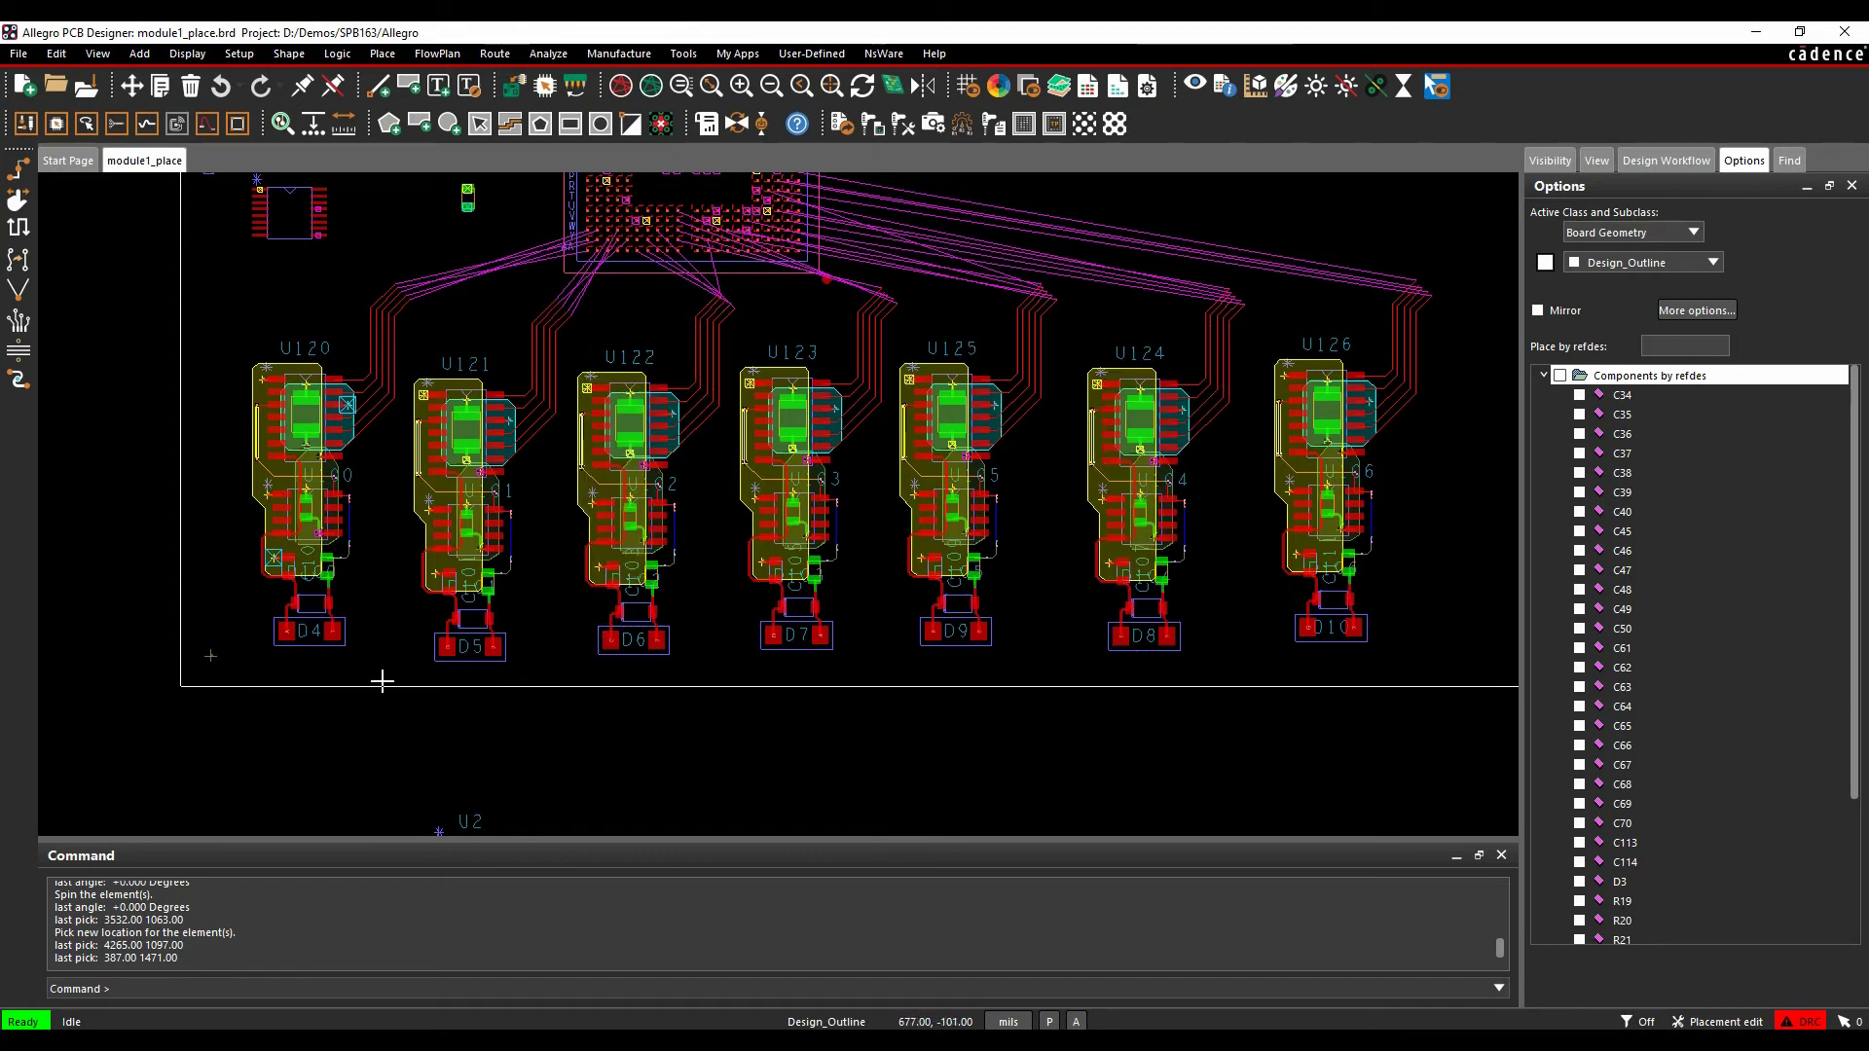
Select the row of seven modules and start aligning them
left_click_drag(234, 665, 1439, 275)
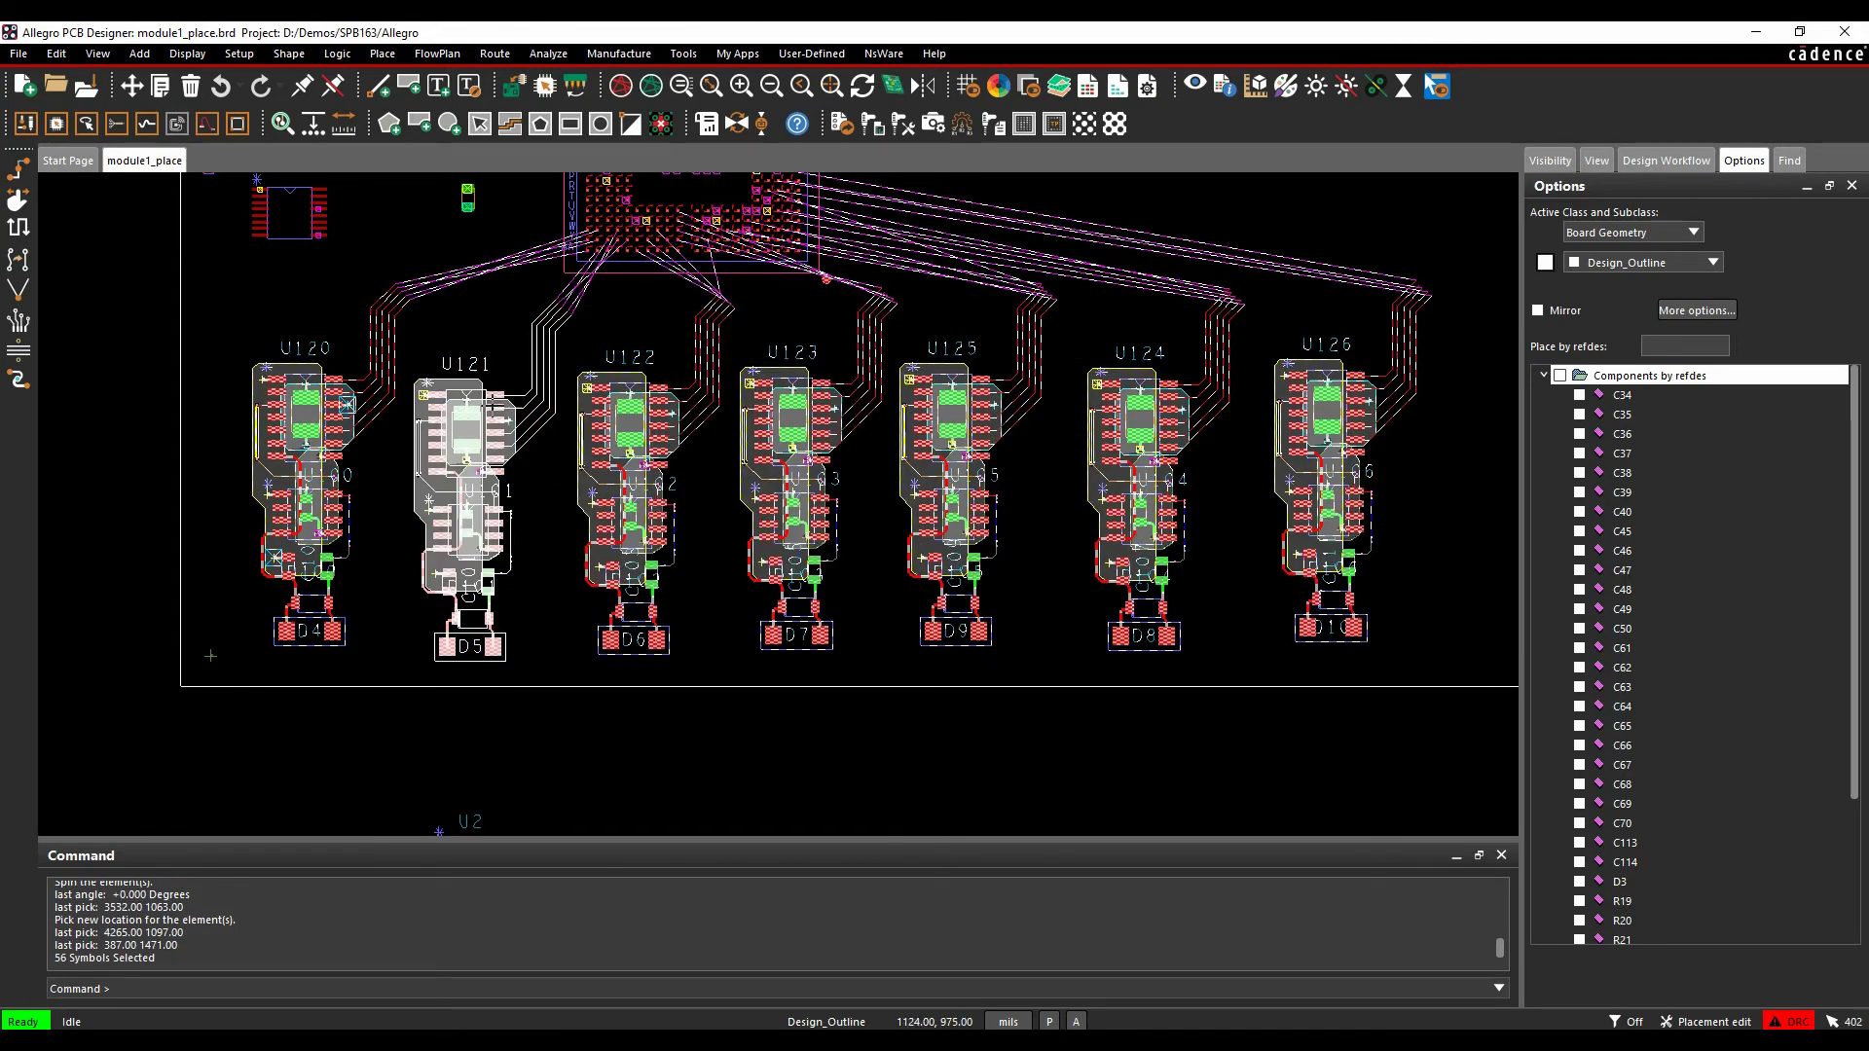
right_click(464, 413)
left_click(535, 440)
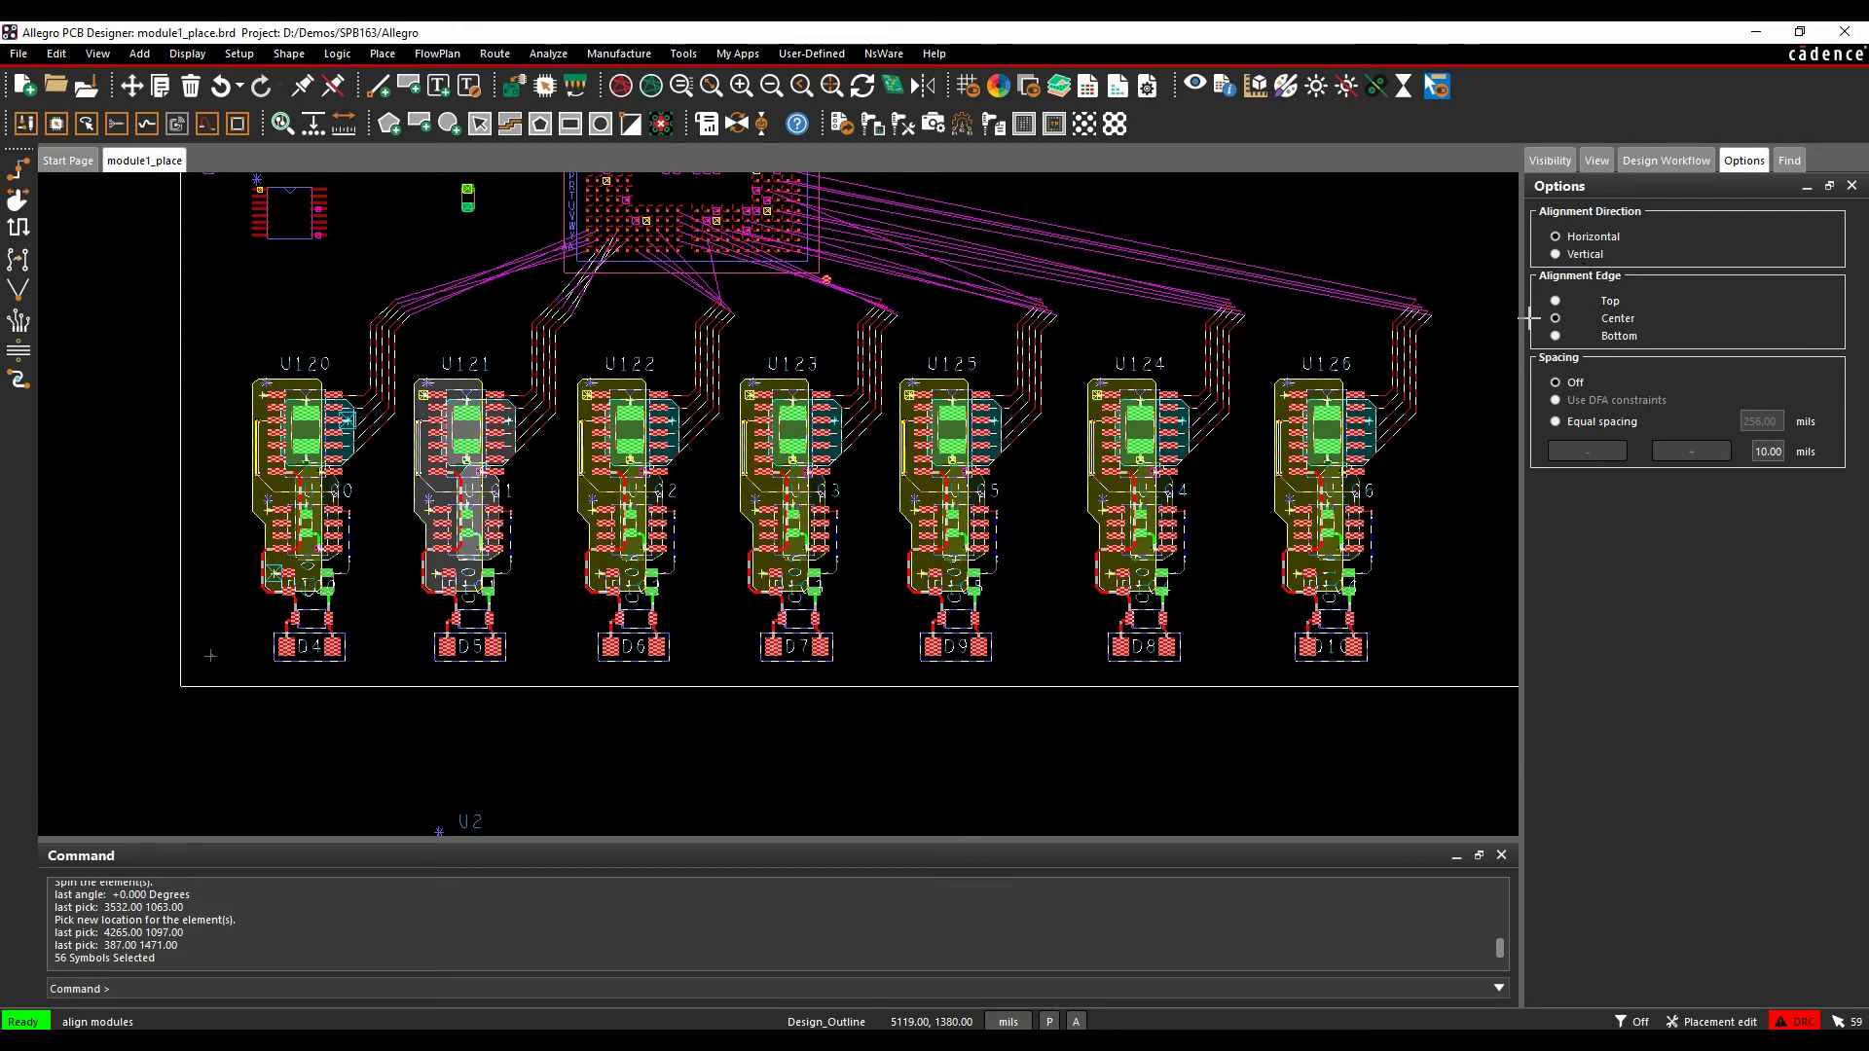
Set equal spacing to 250 mils with a 50 step, then adjust it to 300 mils
left_click(1556, 420)
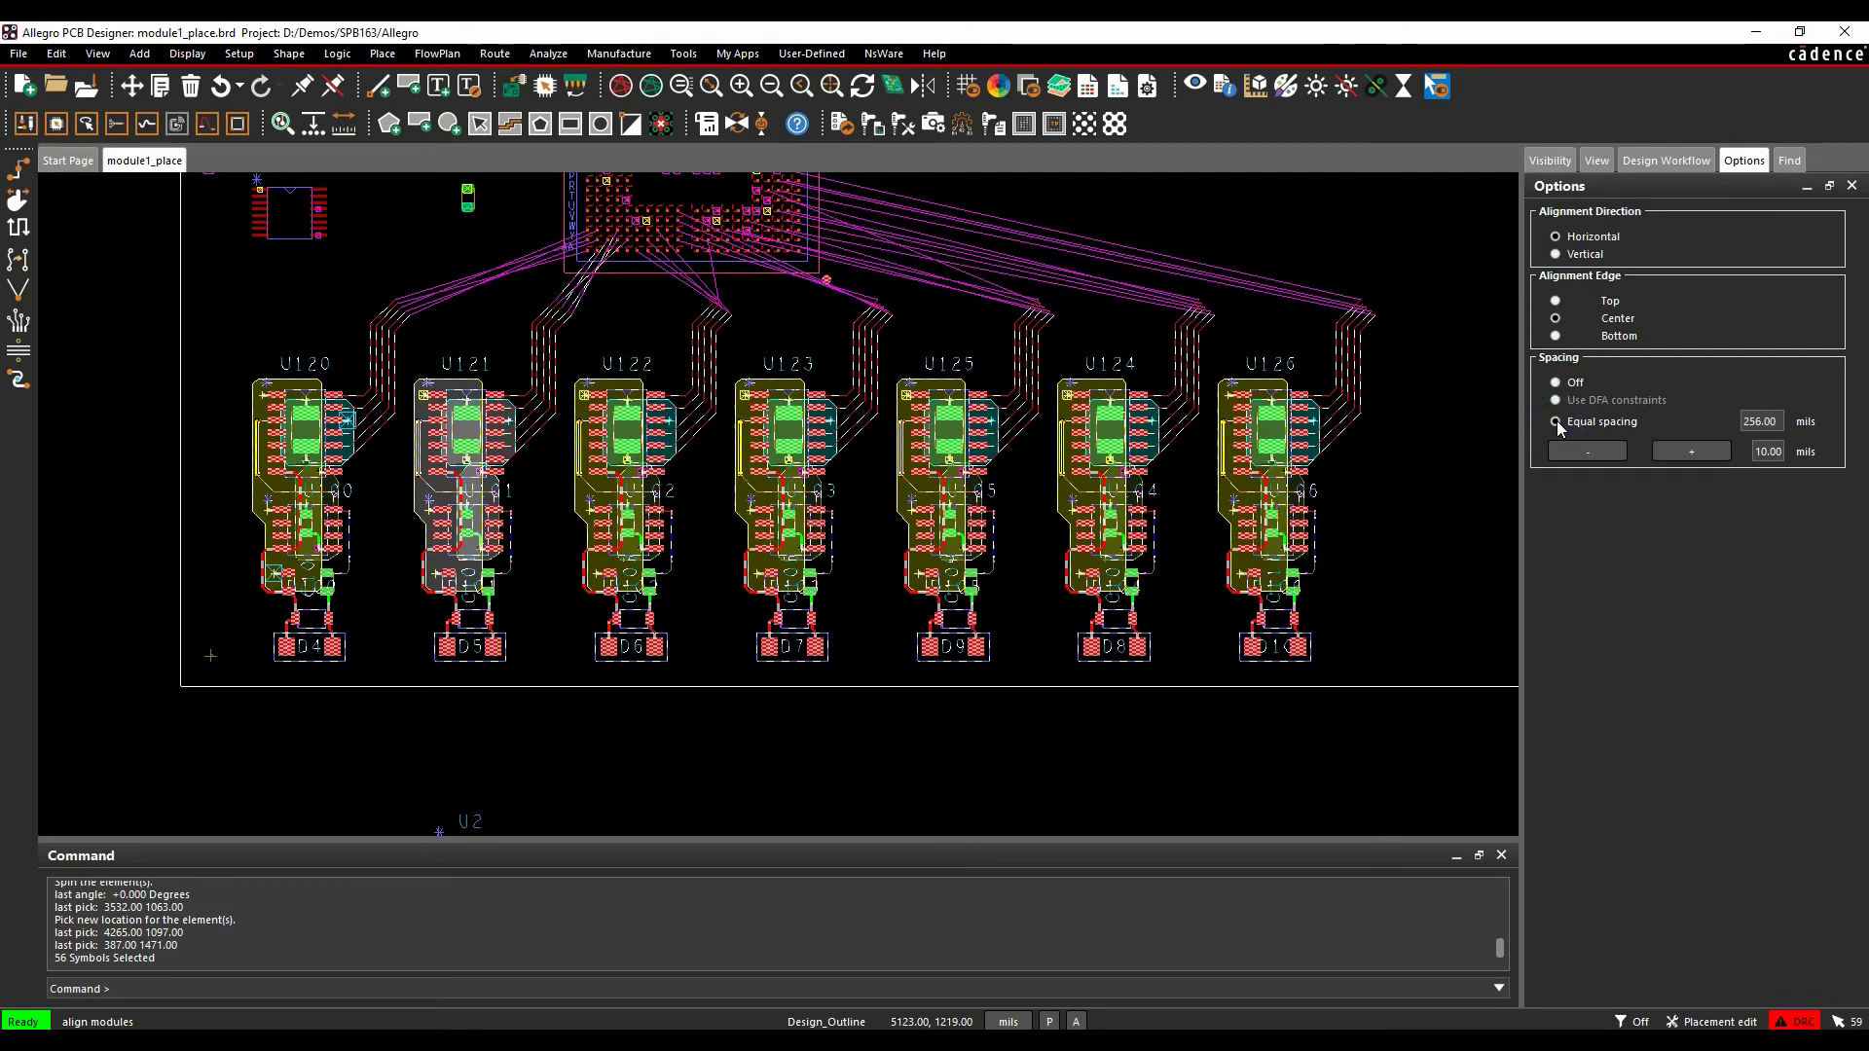
double_click(1777, 420)
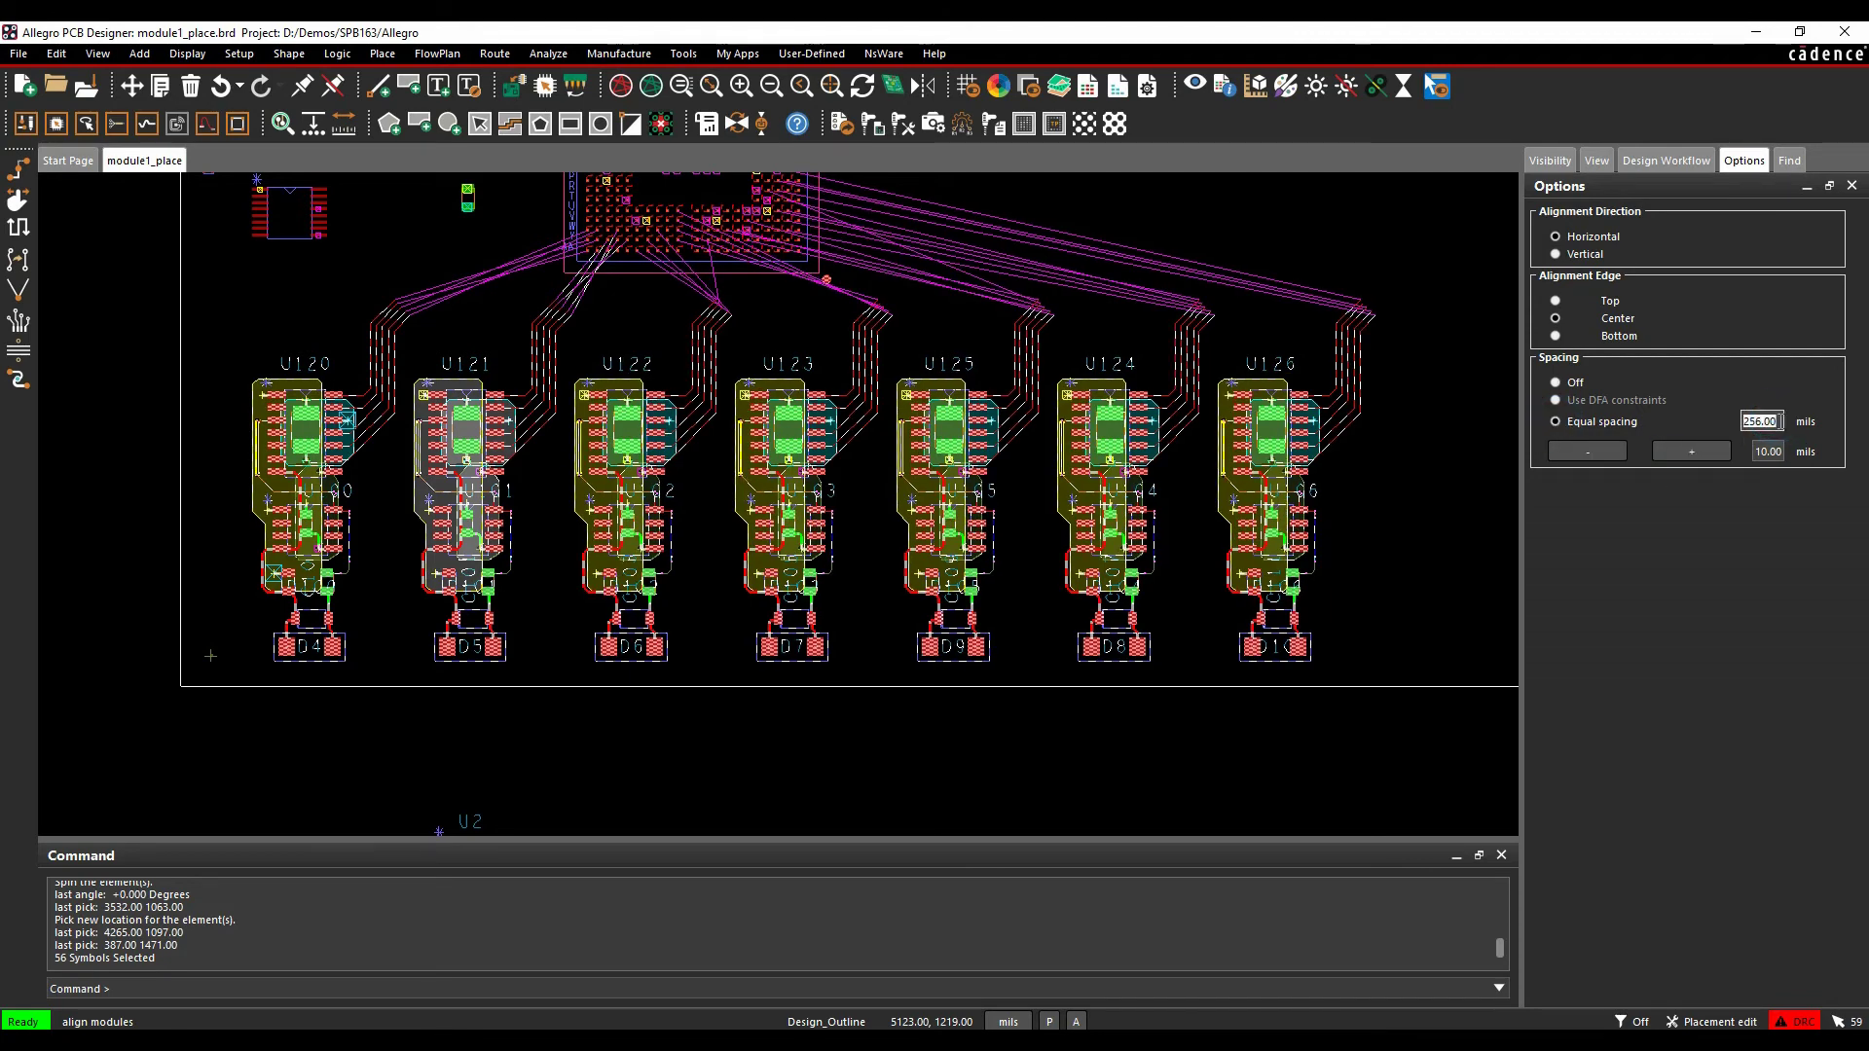
type("2650")
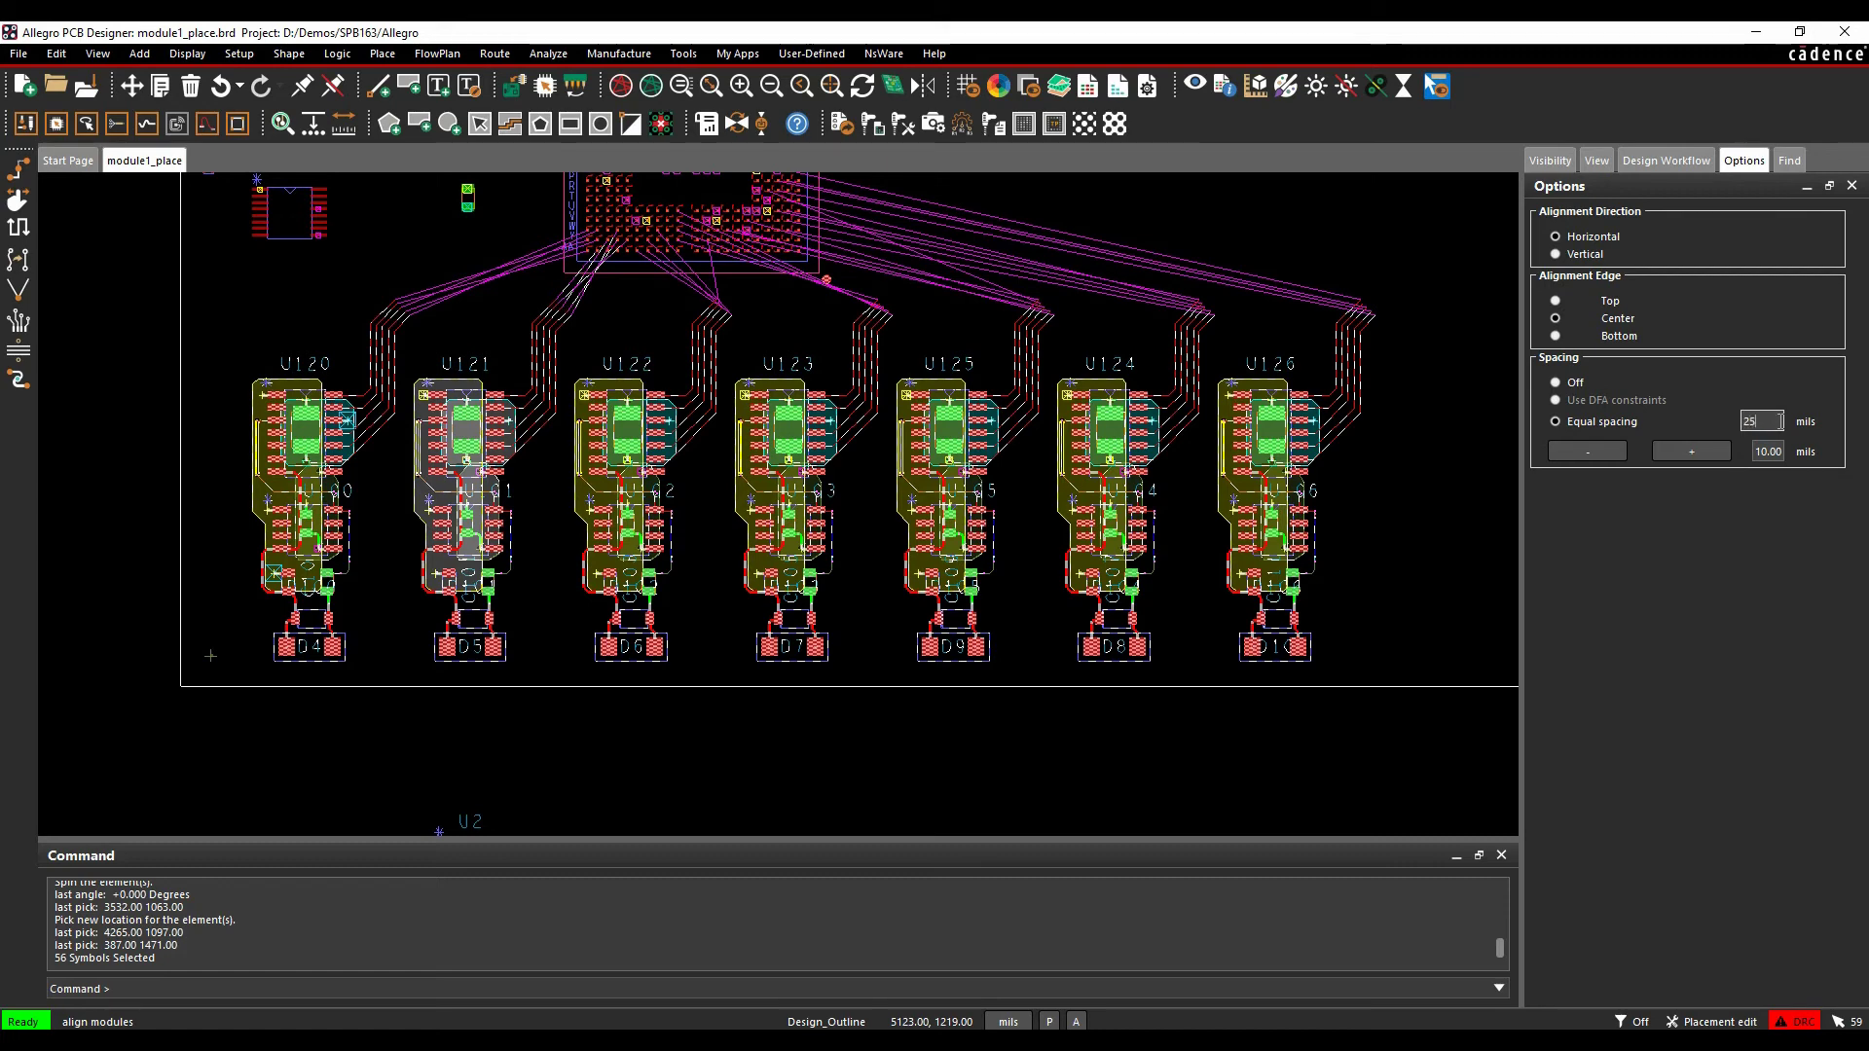
key("Tab")
double_click(1771, 451)
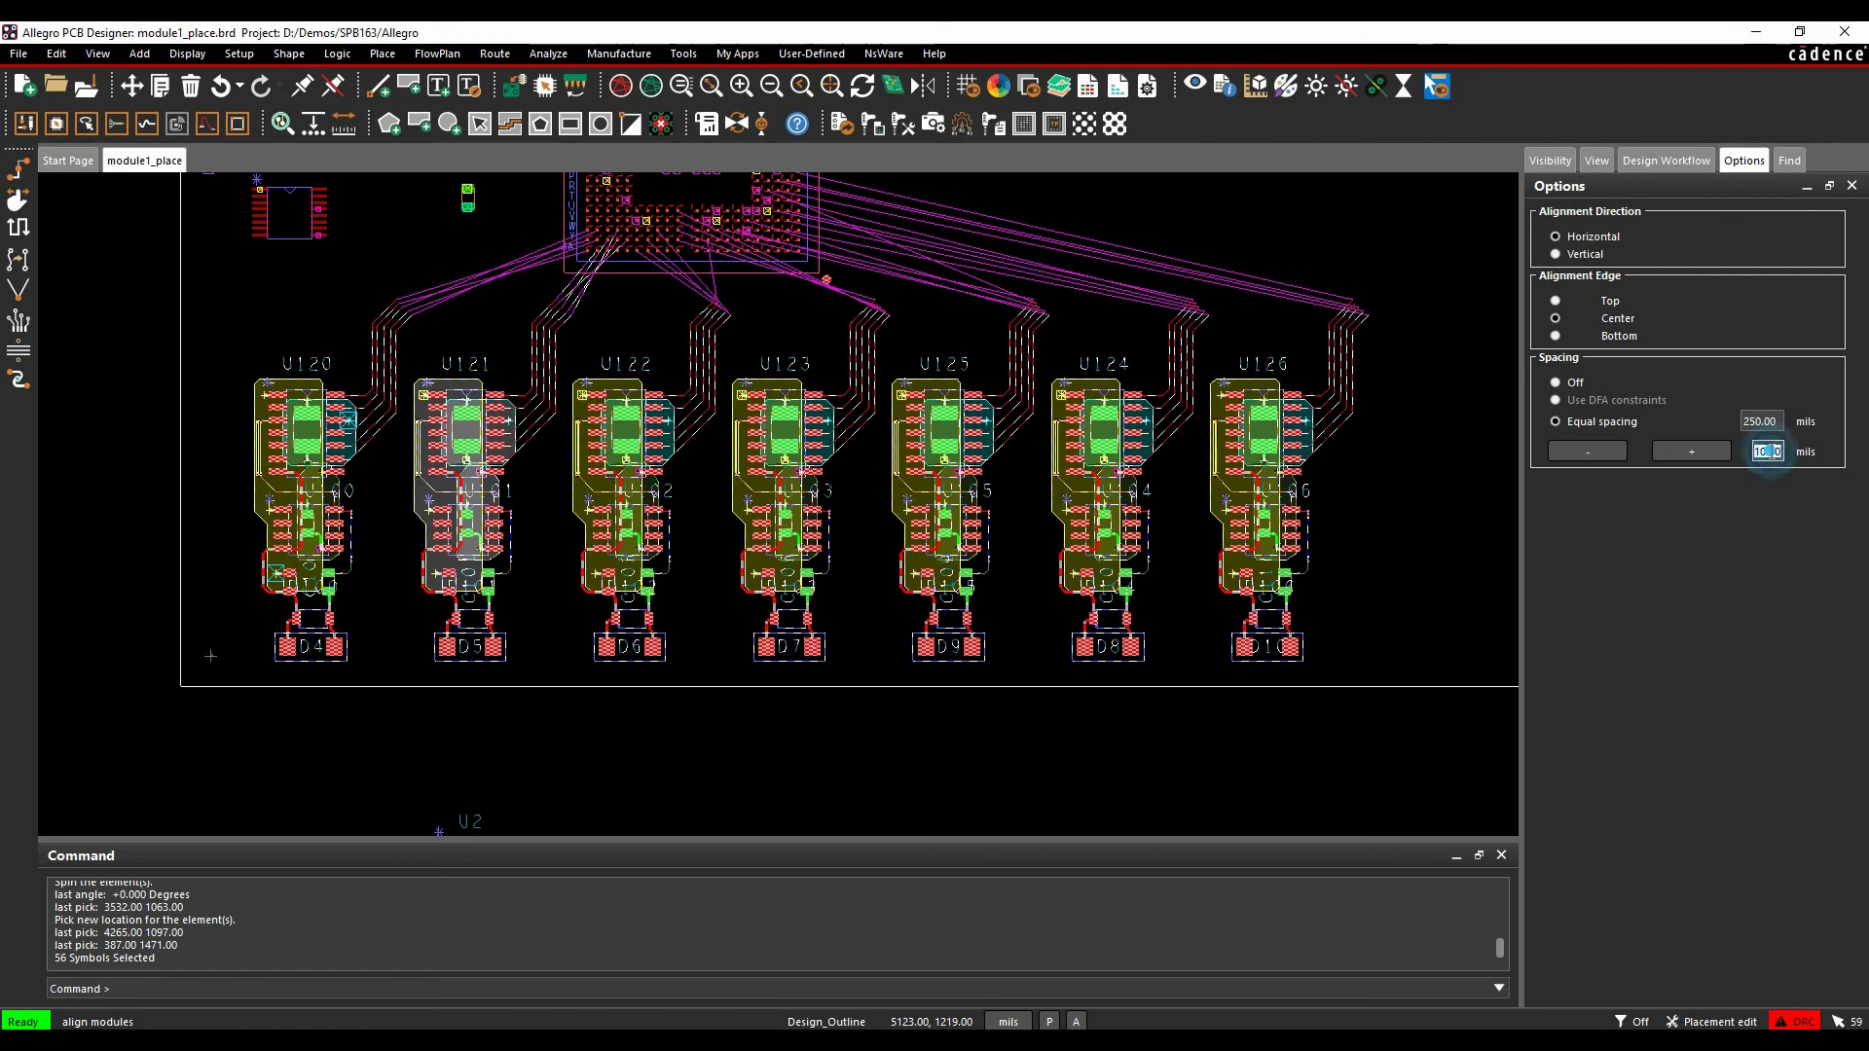
type("5")
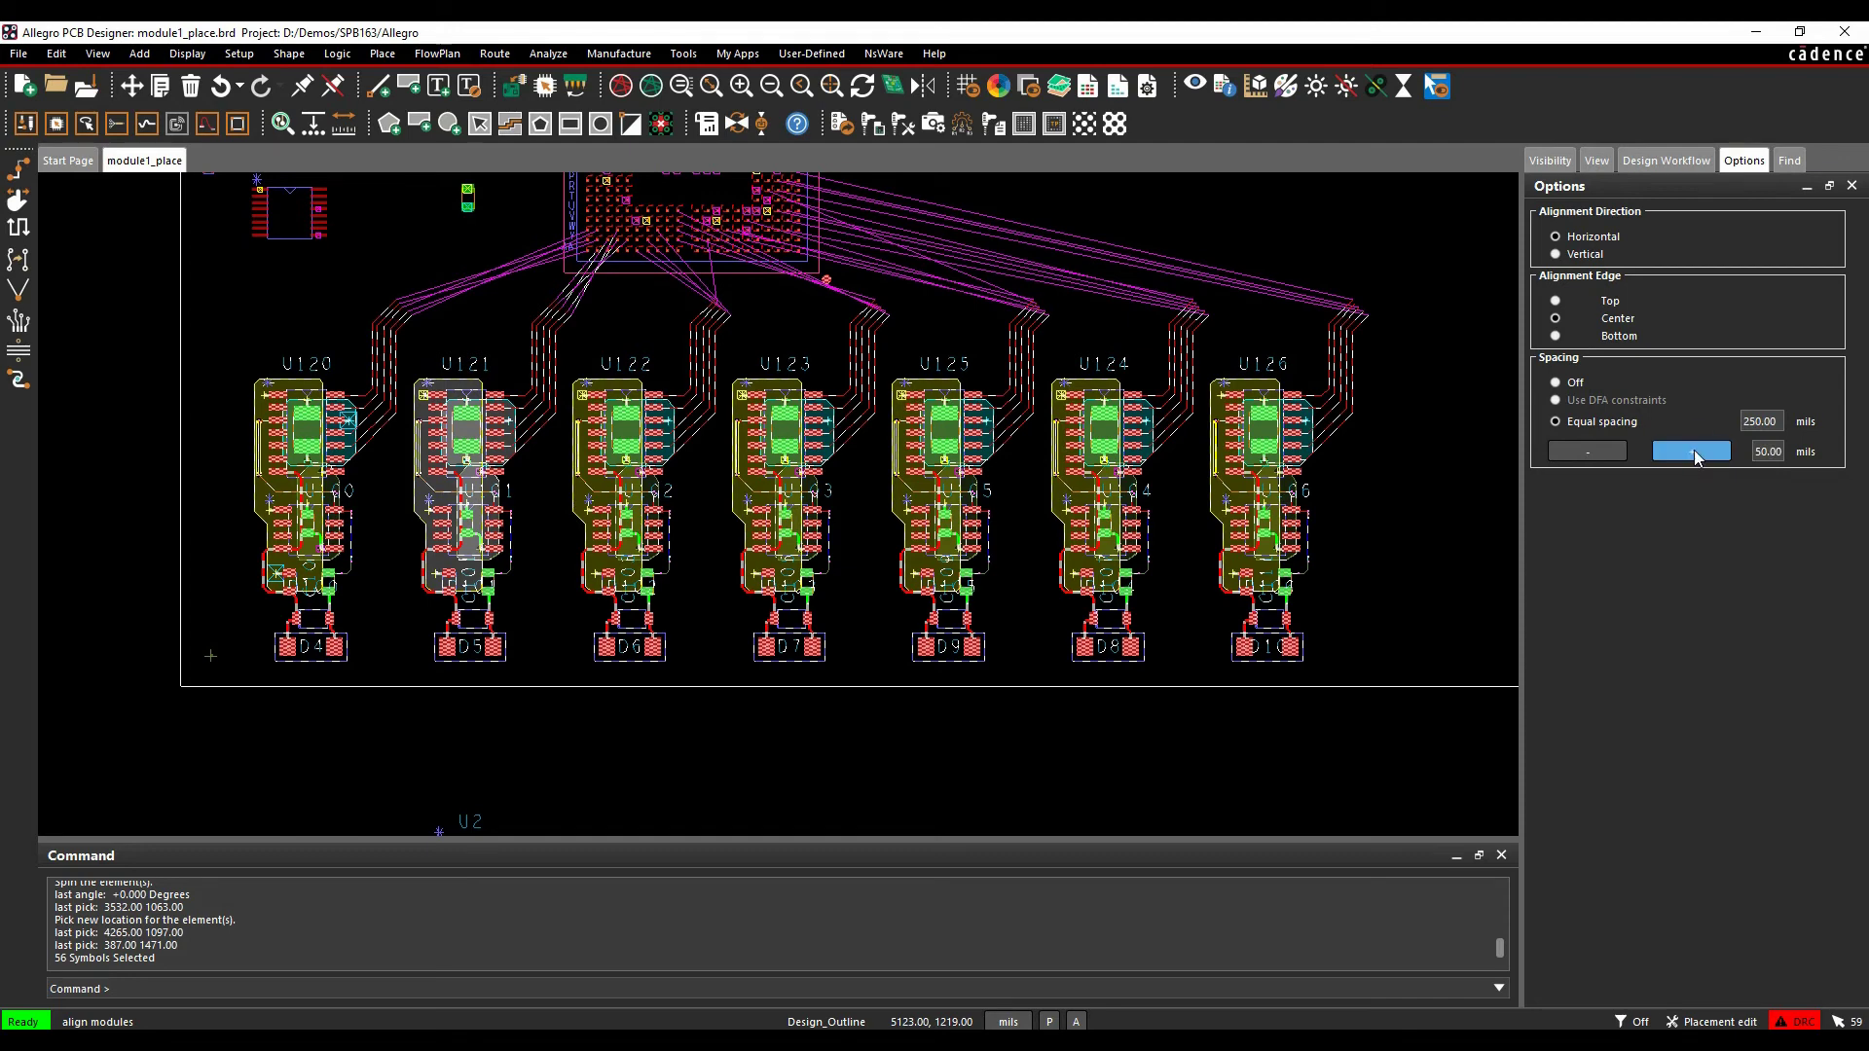
left_click(1694, 448)
left_click(1694, 447)
left_click(1592, 450)
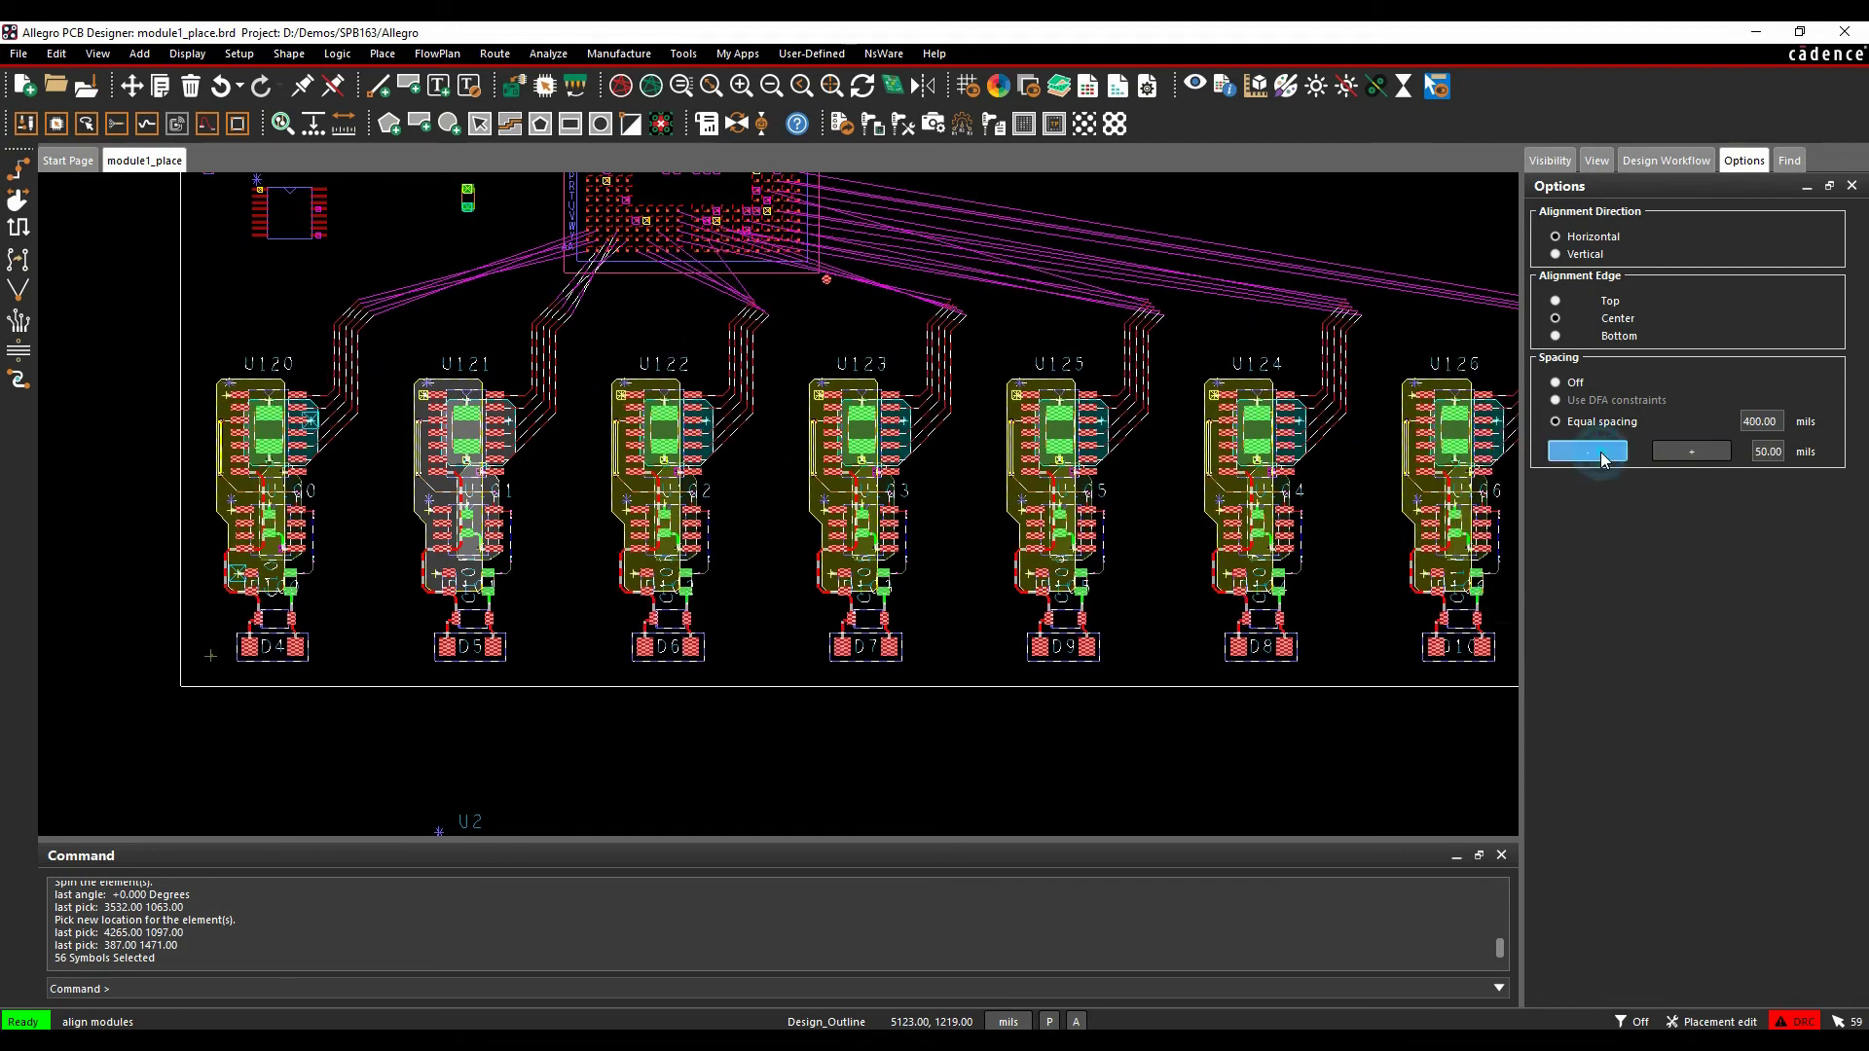
Finish the module alignment command with Done
right_click(1330, 231)
left_click(1305, 228)
right_click(1319, 231)
left_click(1339, 240)
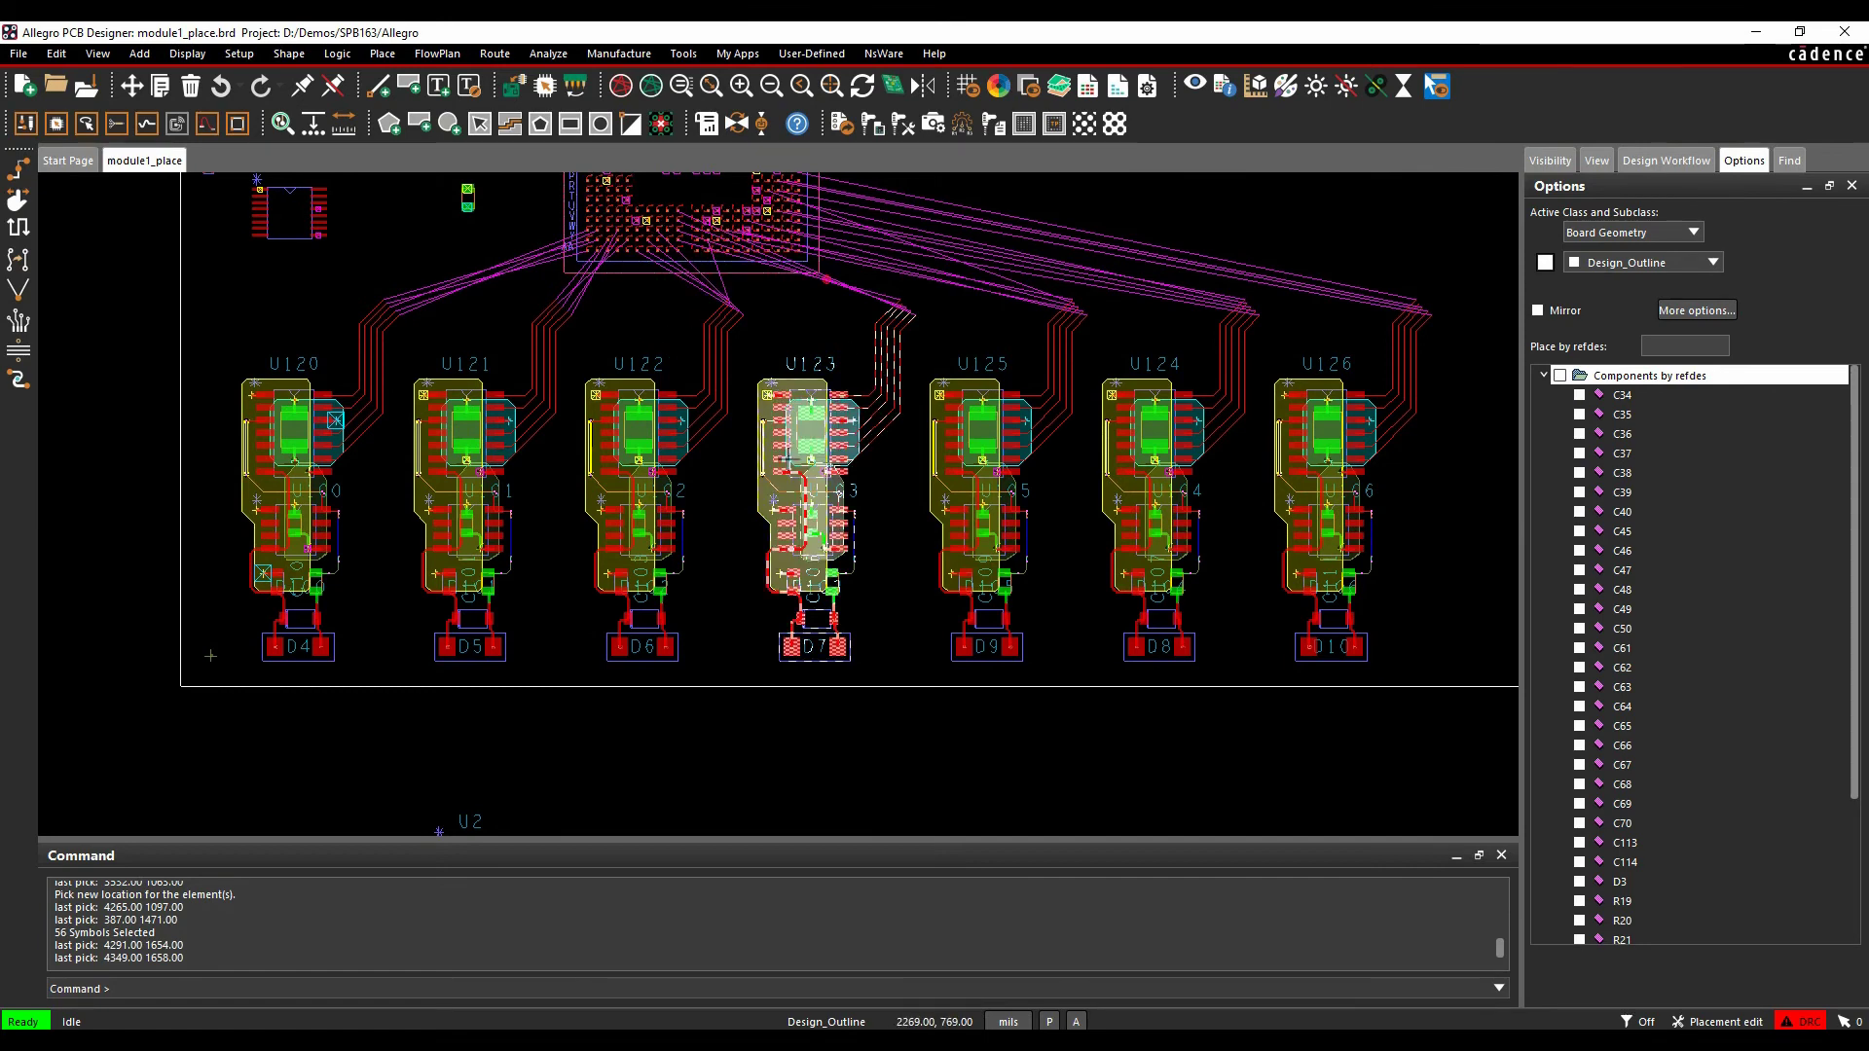
Swap module U123 with U122 and module U125 with U124, then clear the highlight
right_click(793, 429)
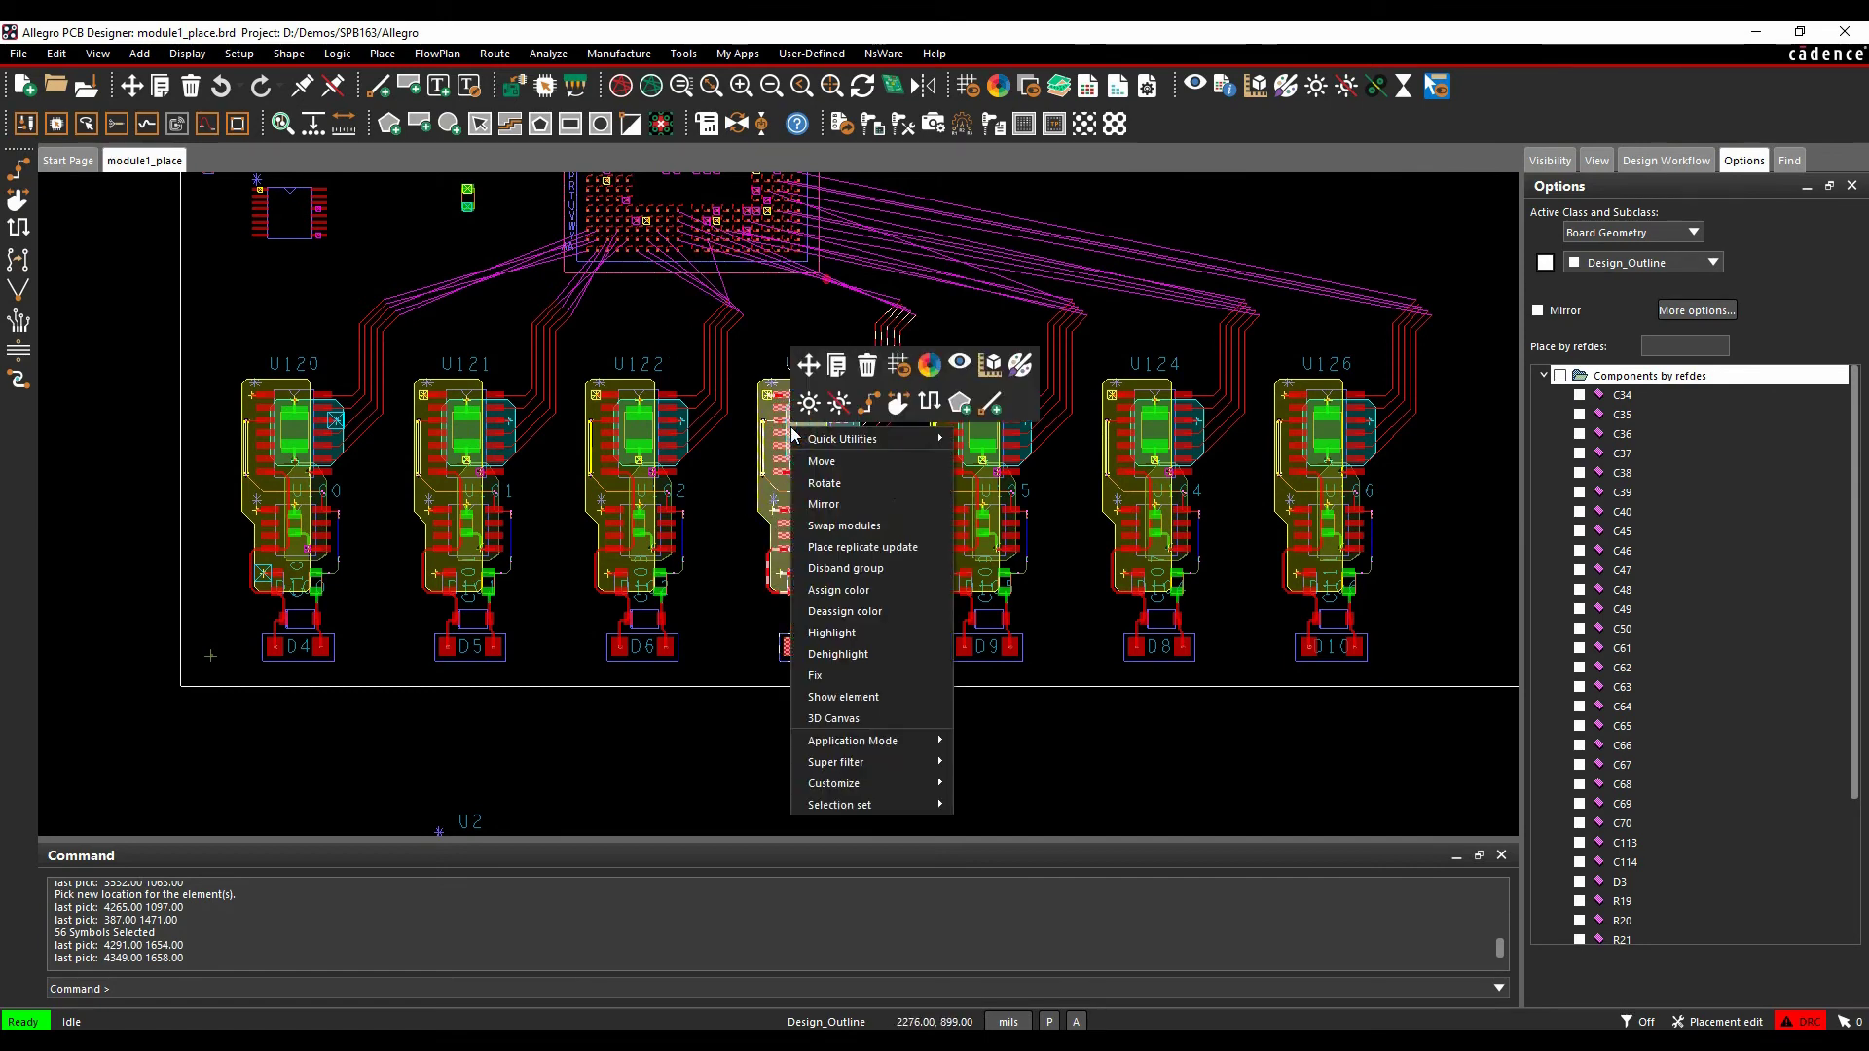
left_click(885, 526)
left_click(638, 508)
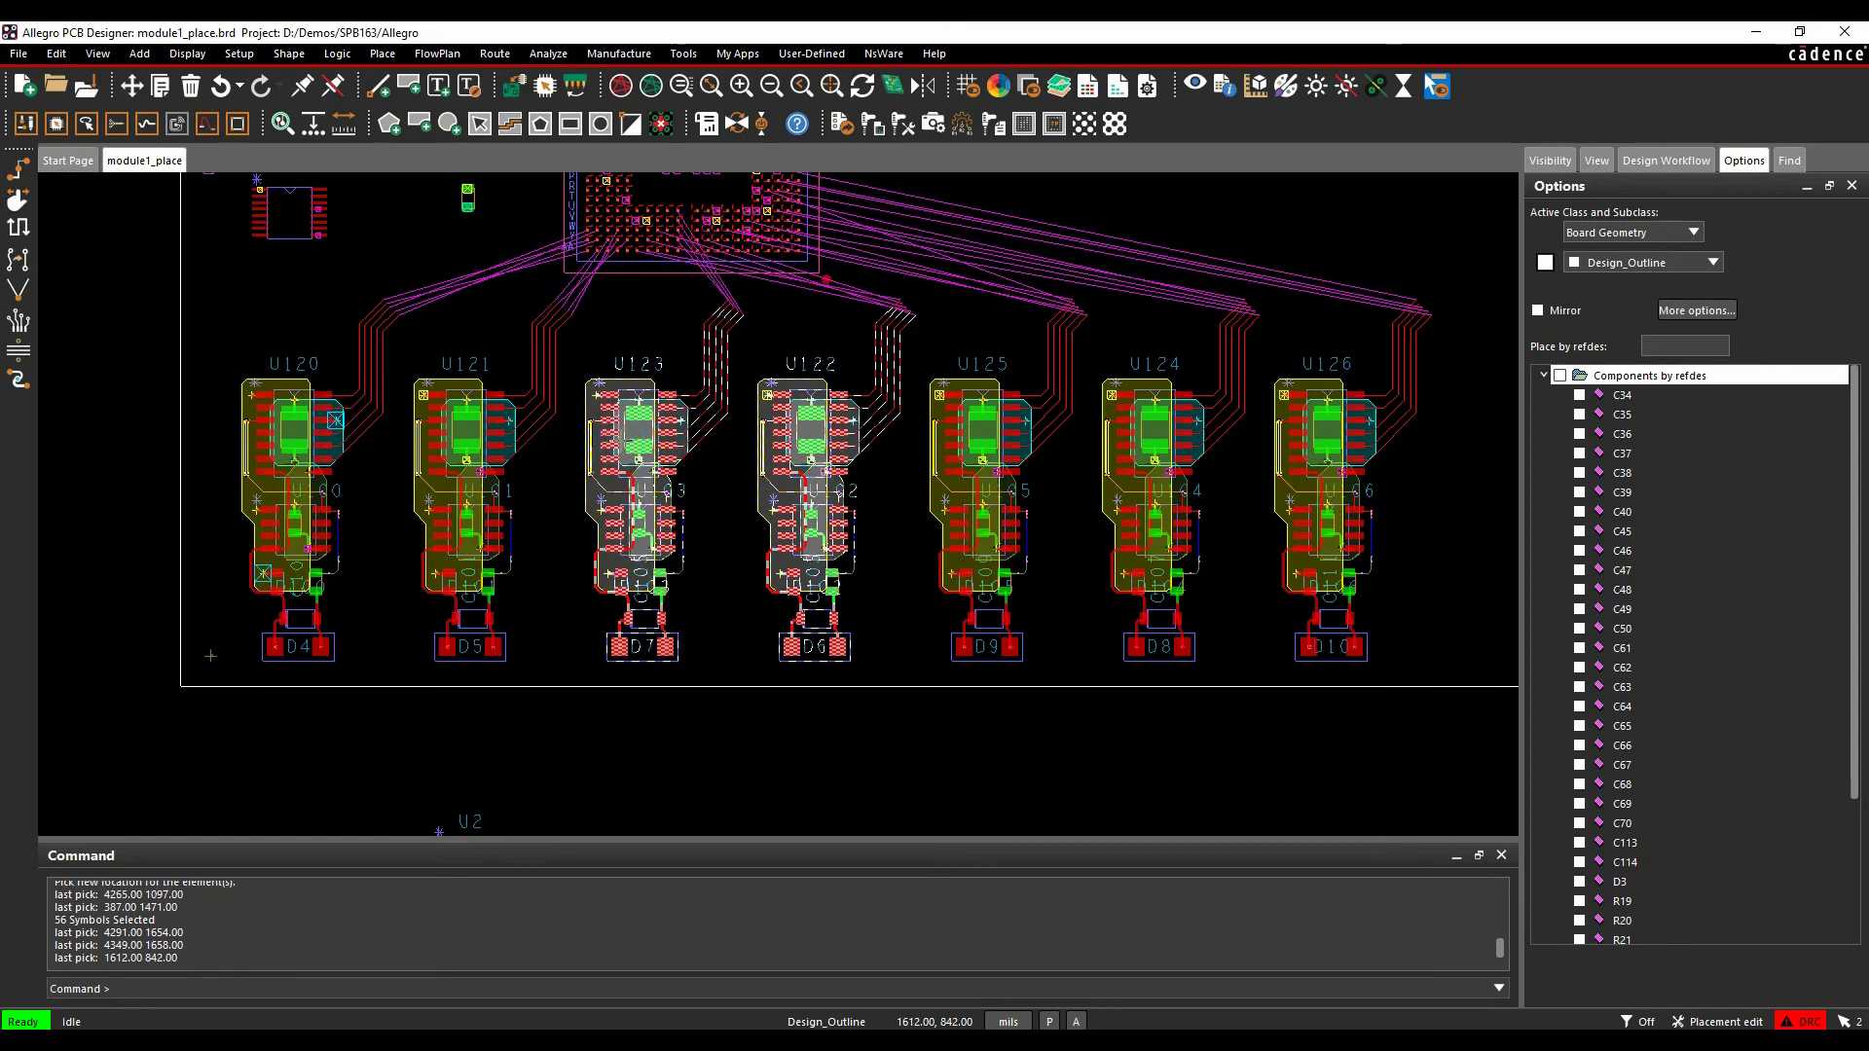
left_click(975, 427)
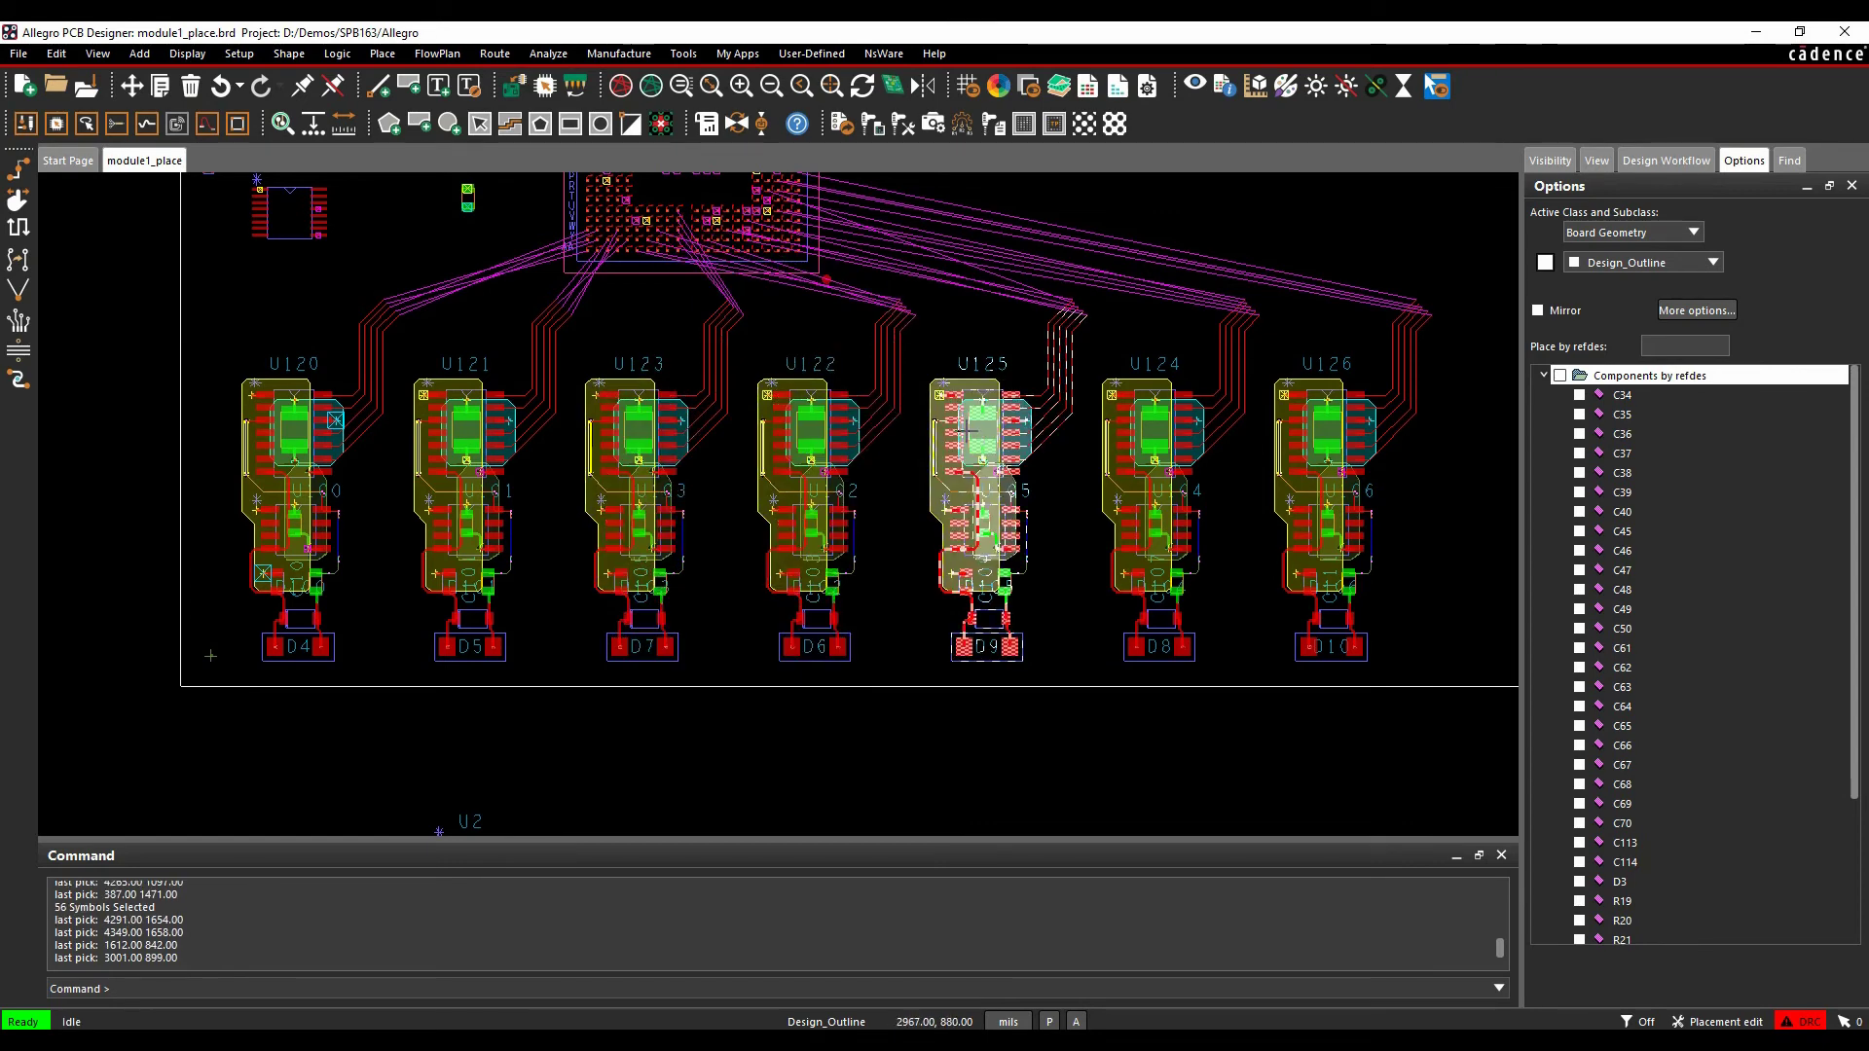
right_click(974, 427)
left_click(1011, 531)
left_click(1110, 426)
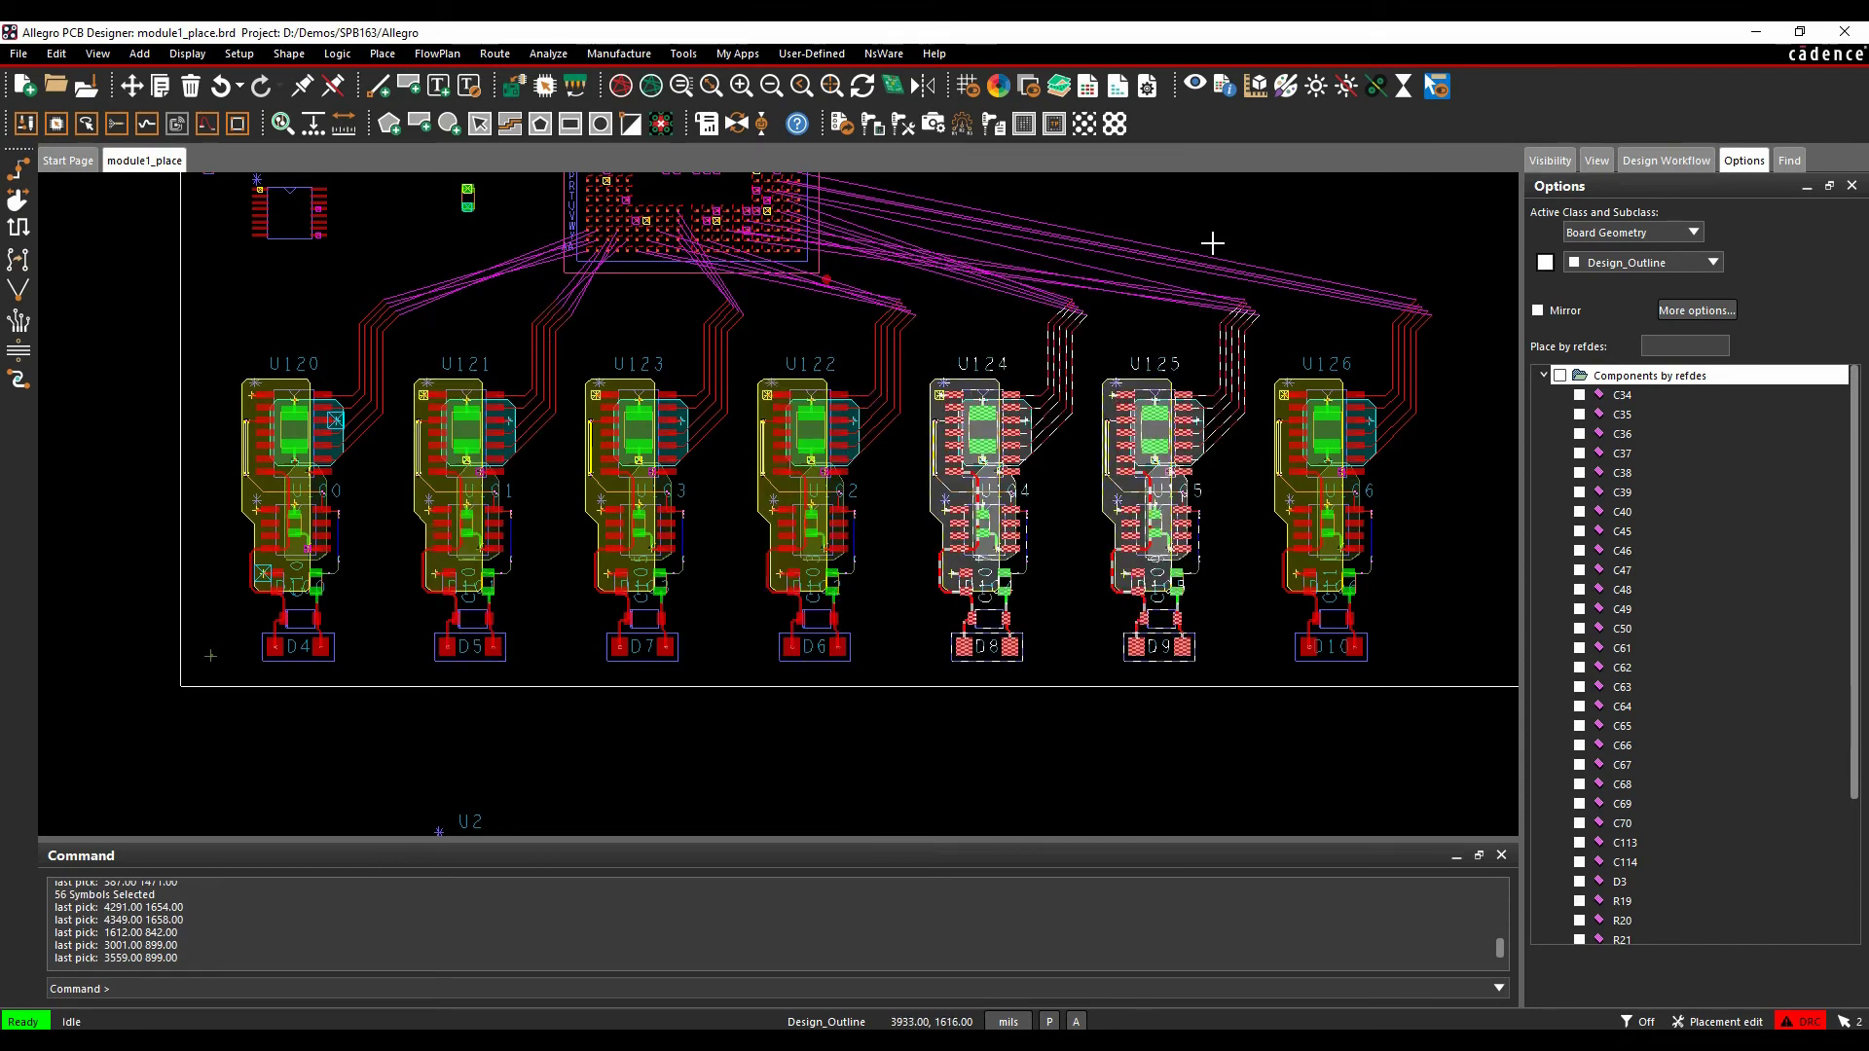
right_click(1263, 223)
left_click(1205, 222)
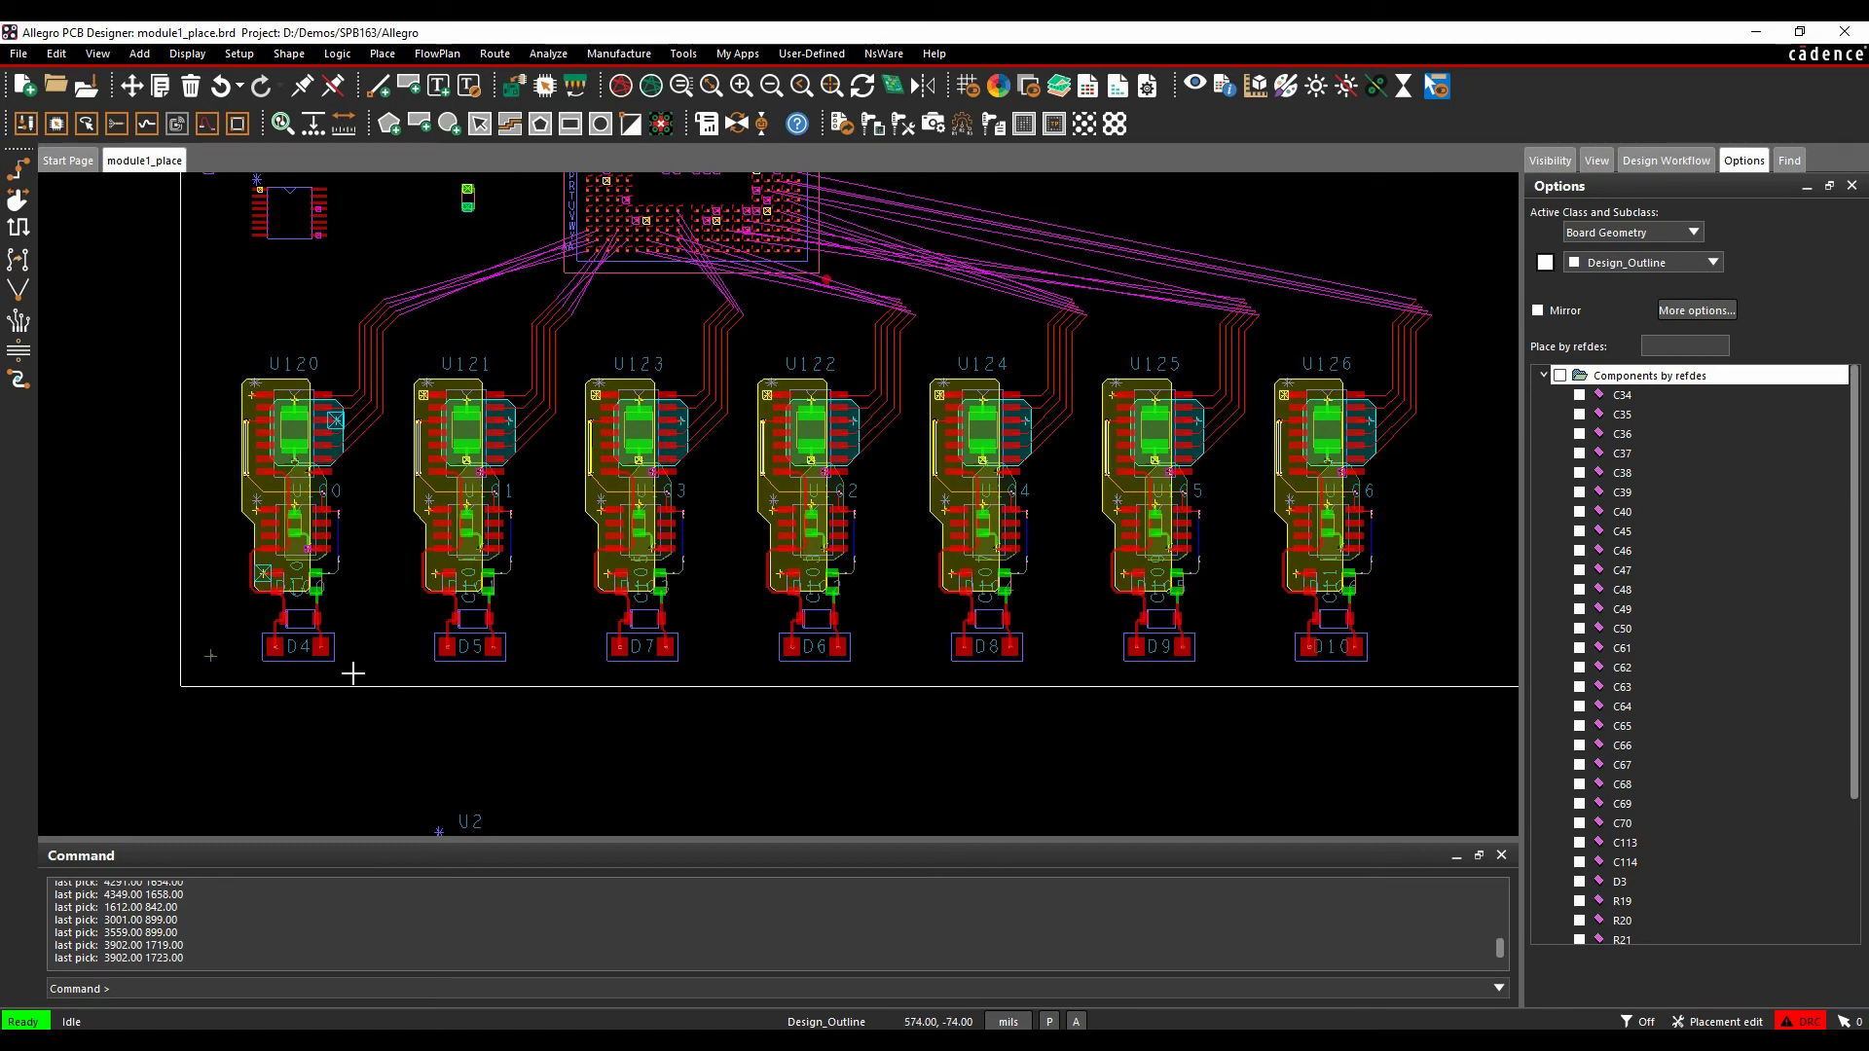
Delay-tune U120's blue net 8 trace with FullArc meander corners and a 2x space gap
scroll(295, 530, "up", 5)
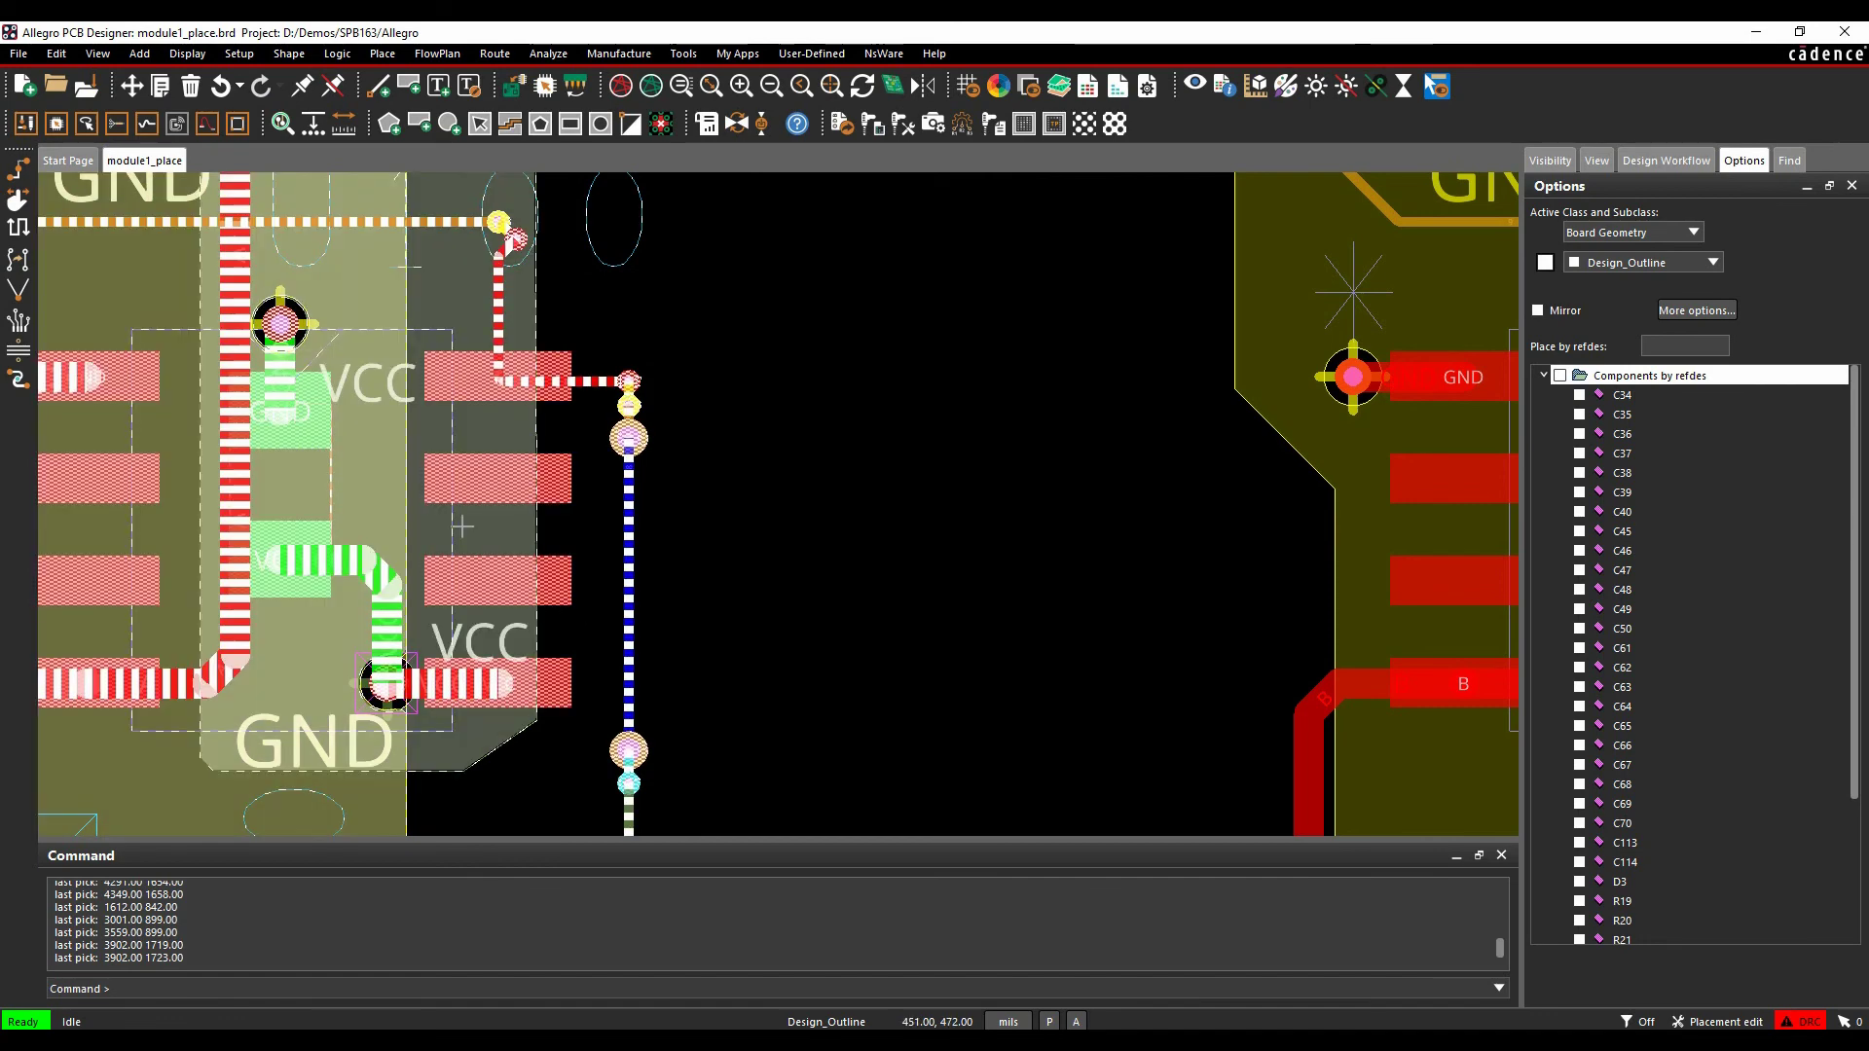
left_click(17, 230)
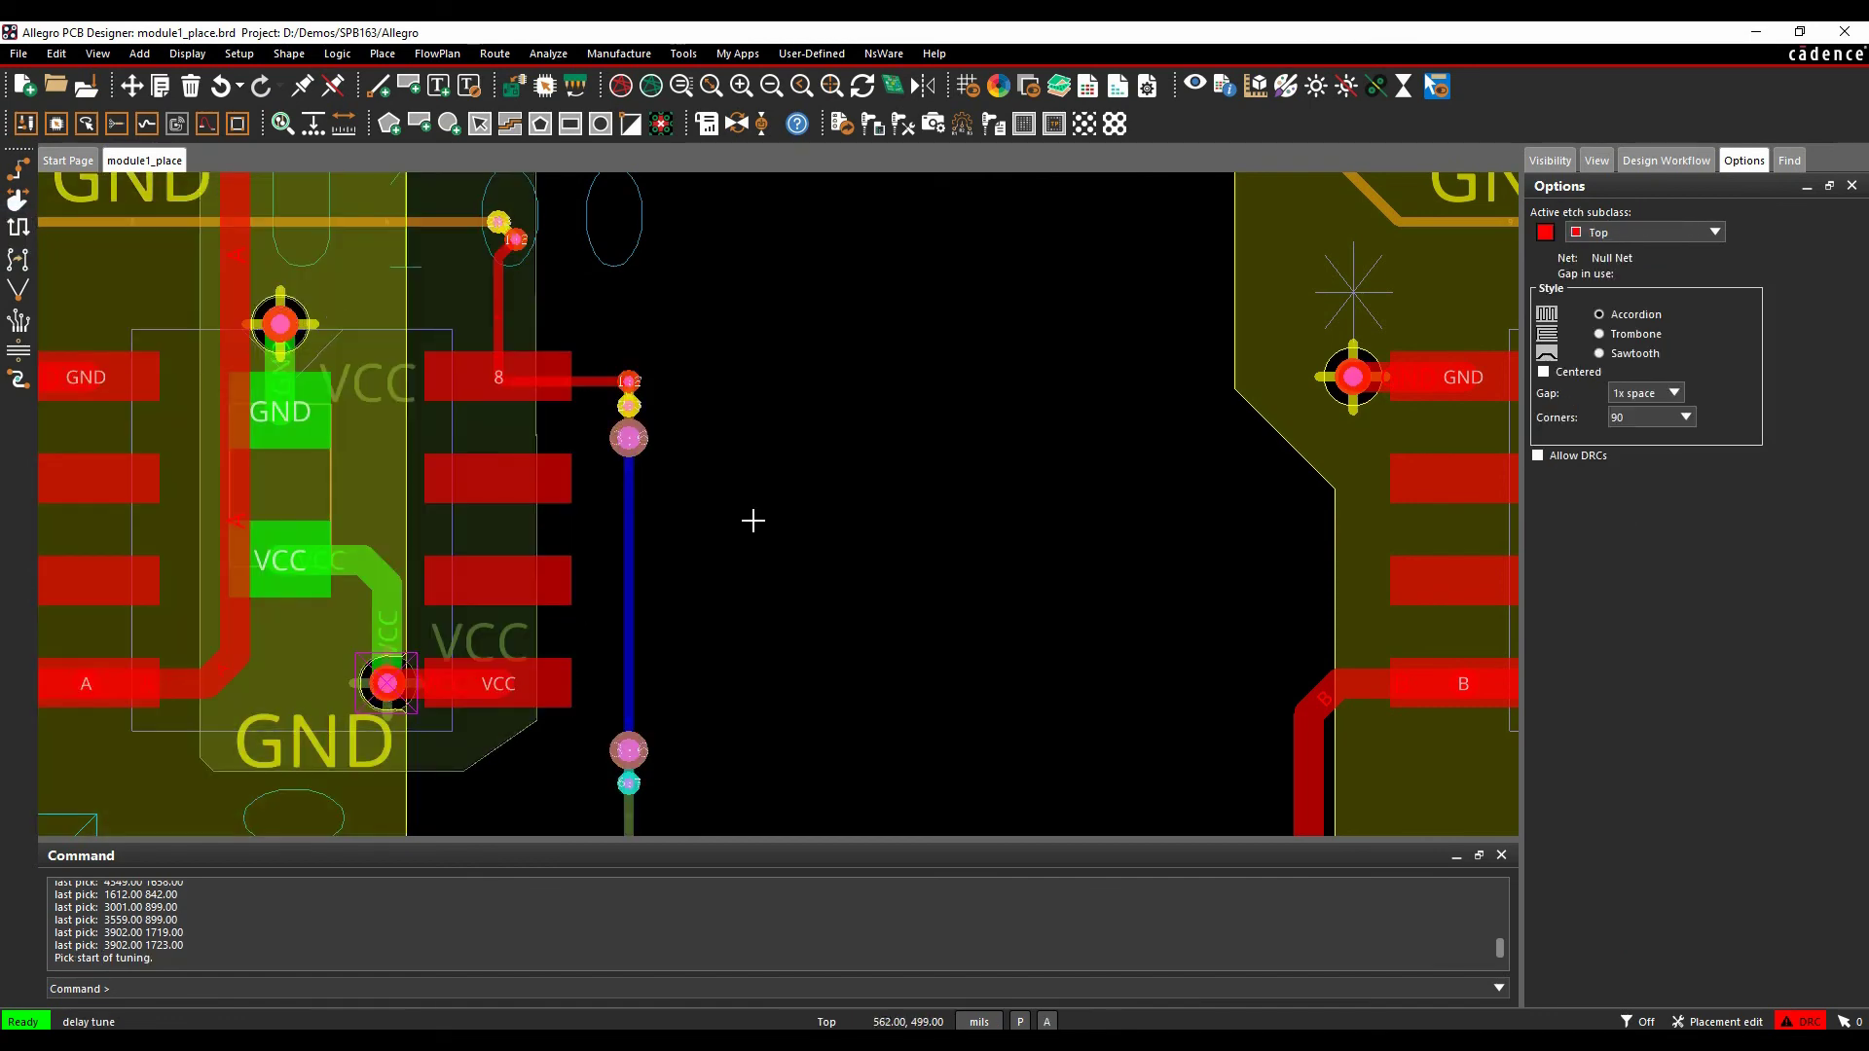
left_click(629, 490)
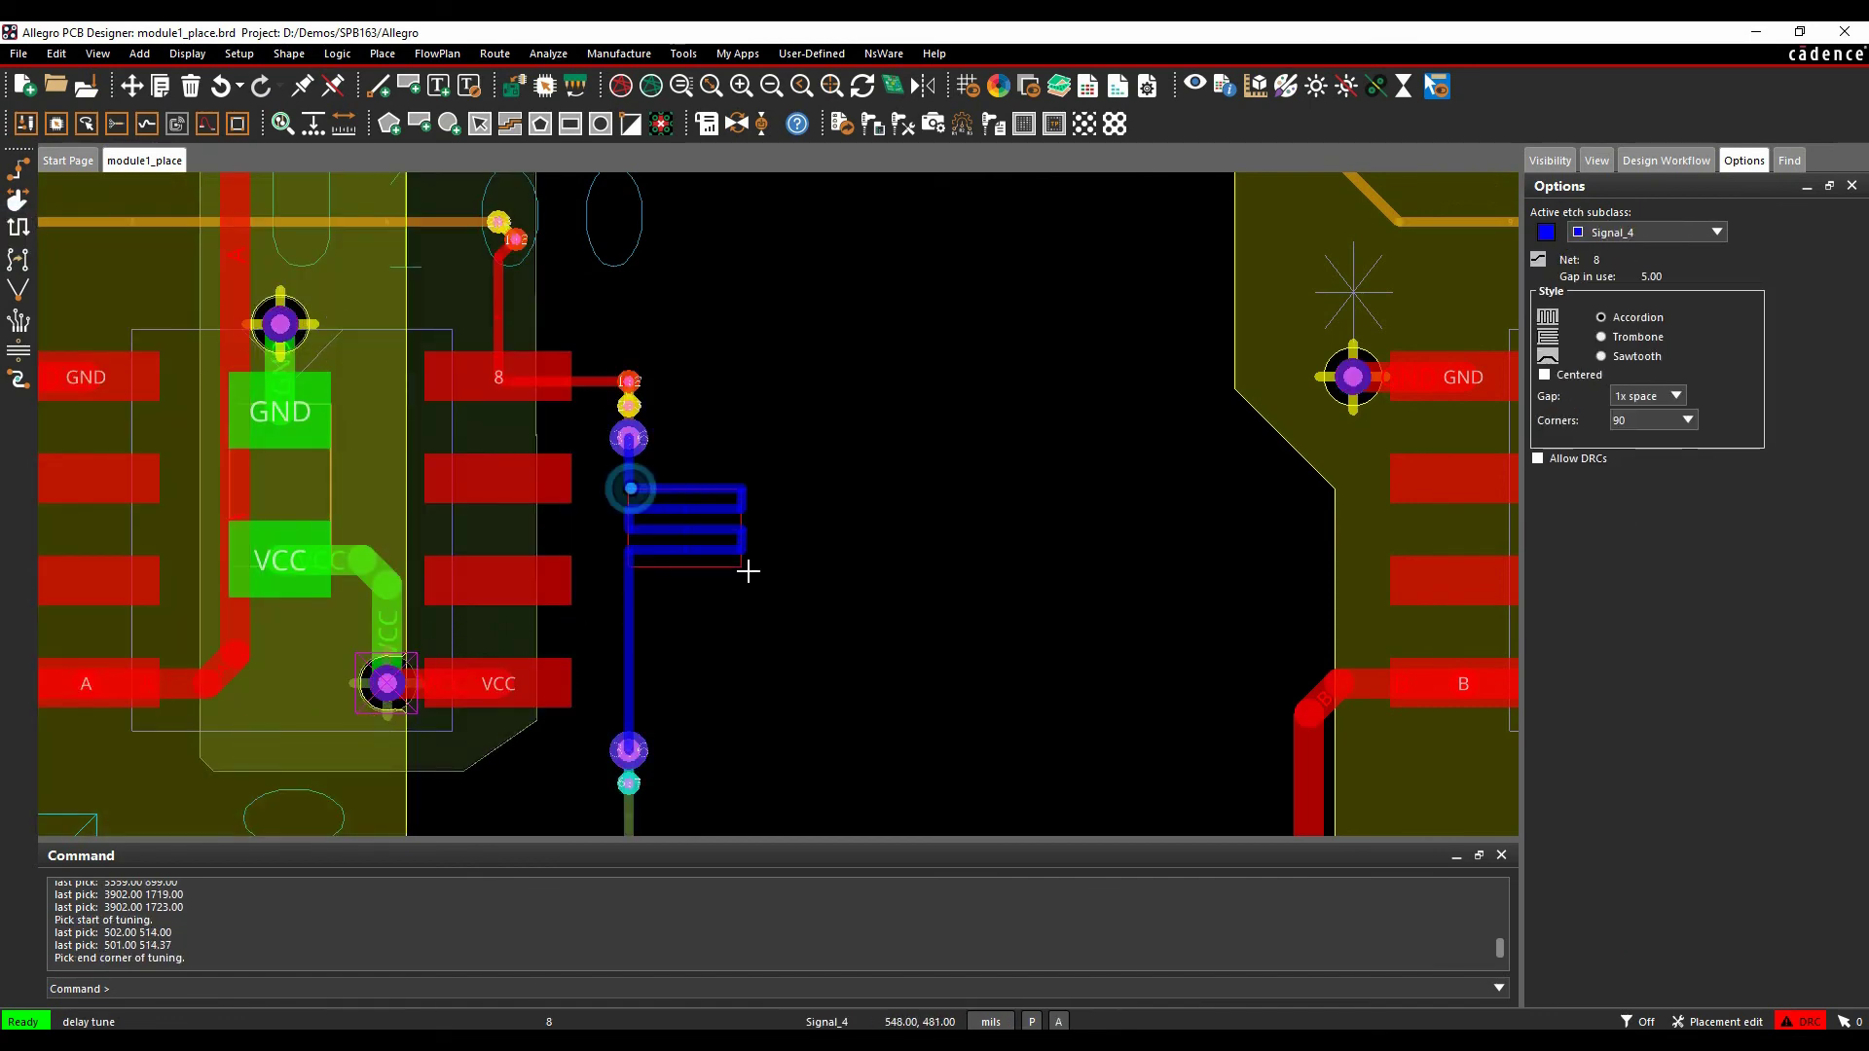
left_click(1644, 423)
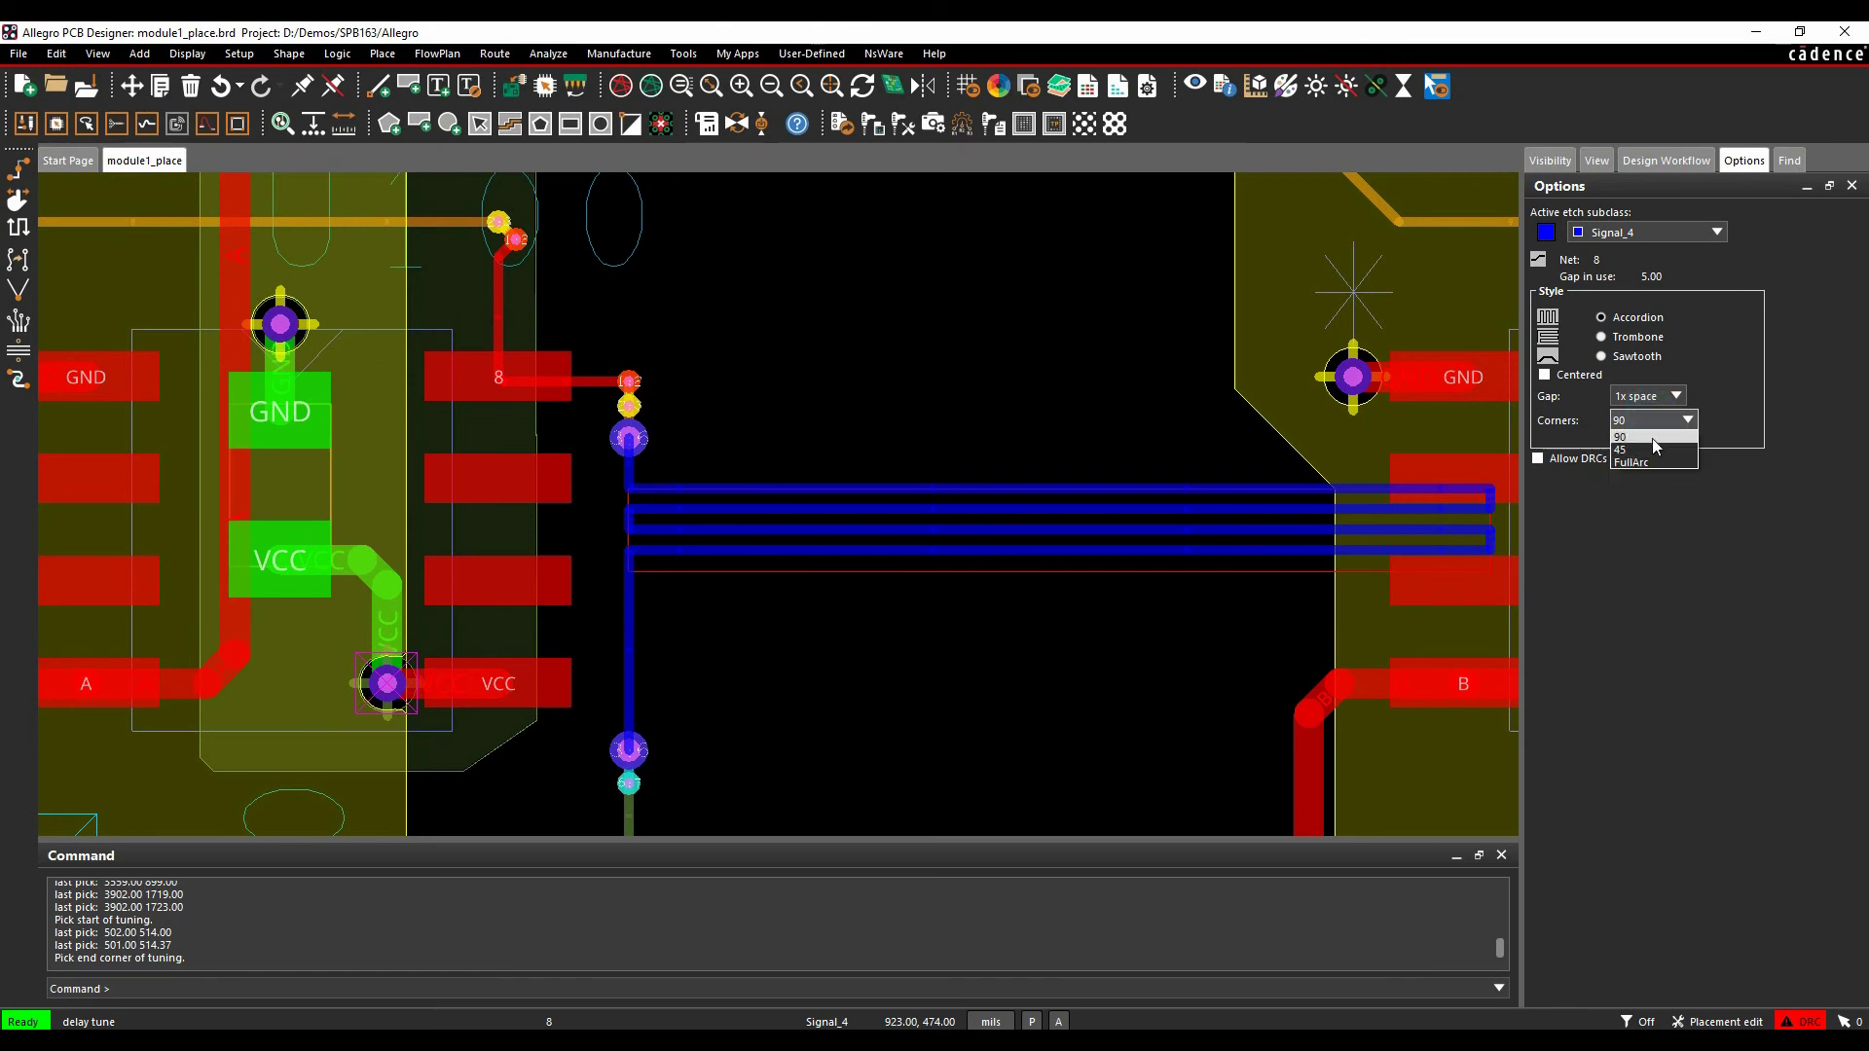
left_click(1641, 461)
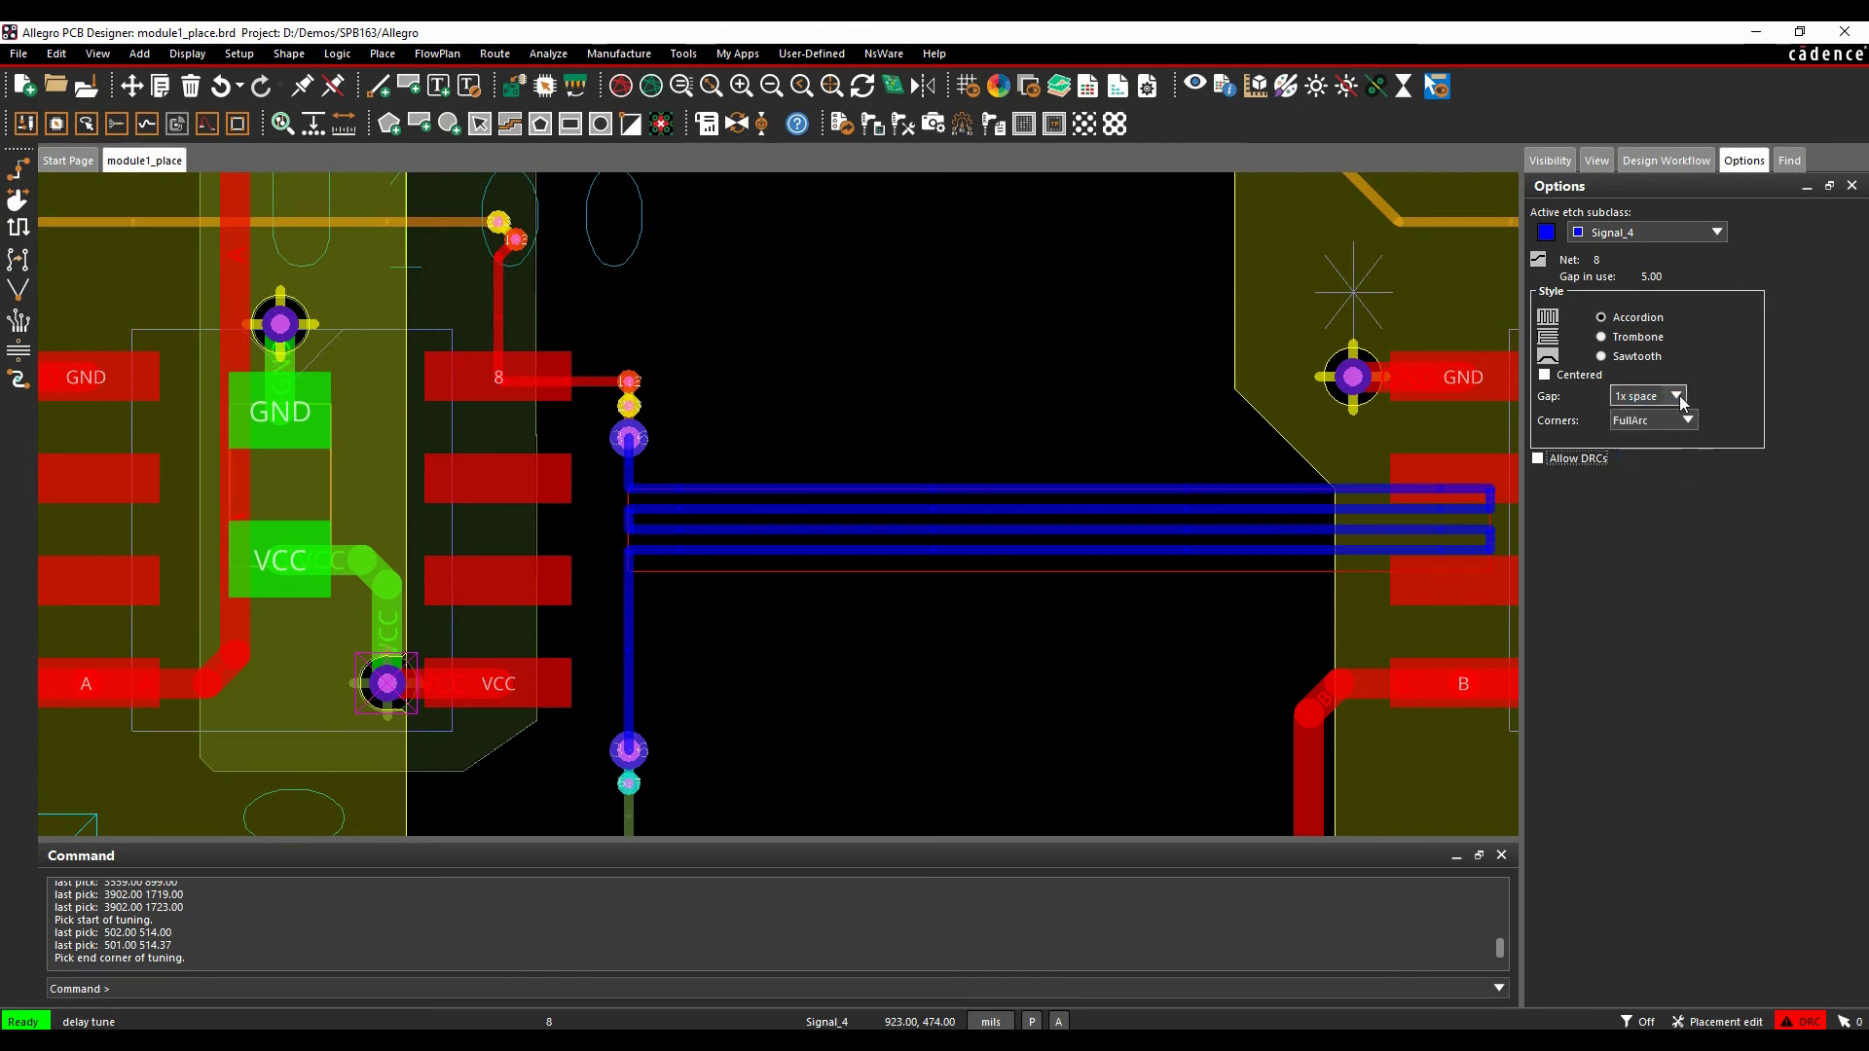
left_click(1655, 394)
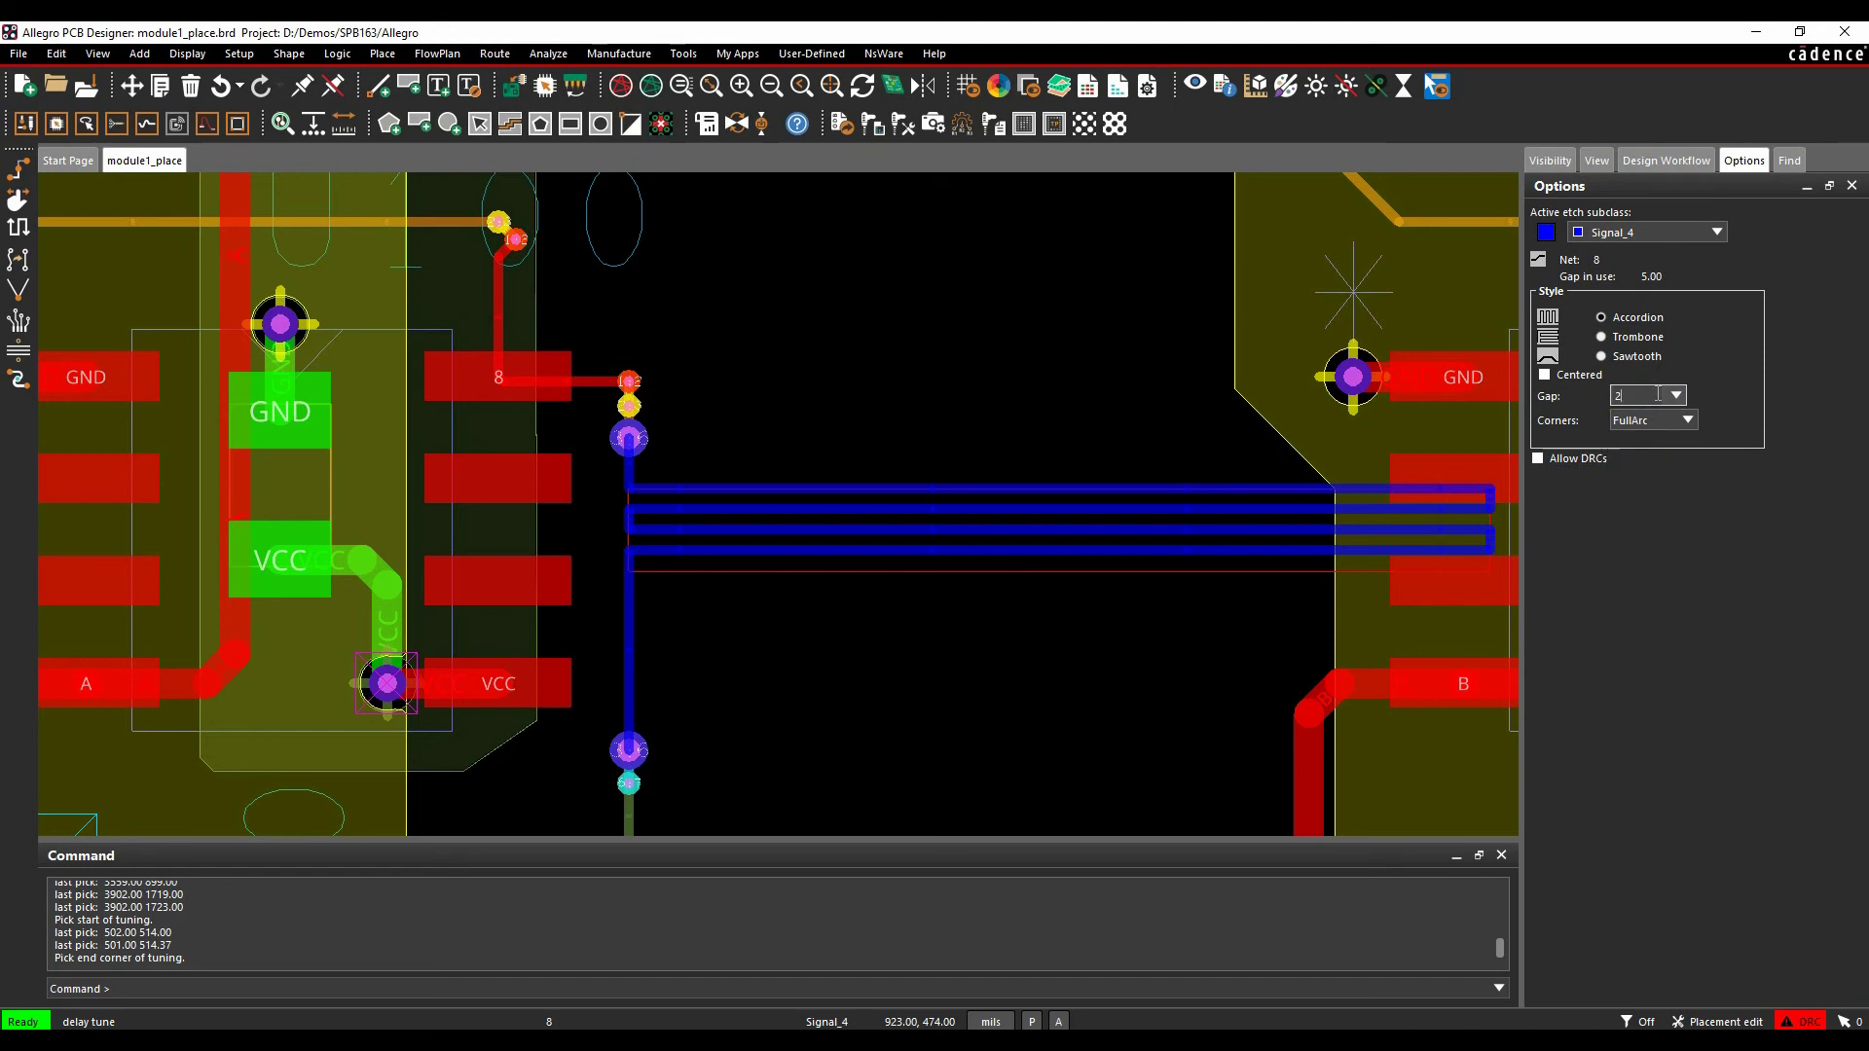
key("Return")
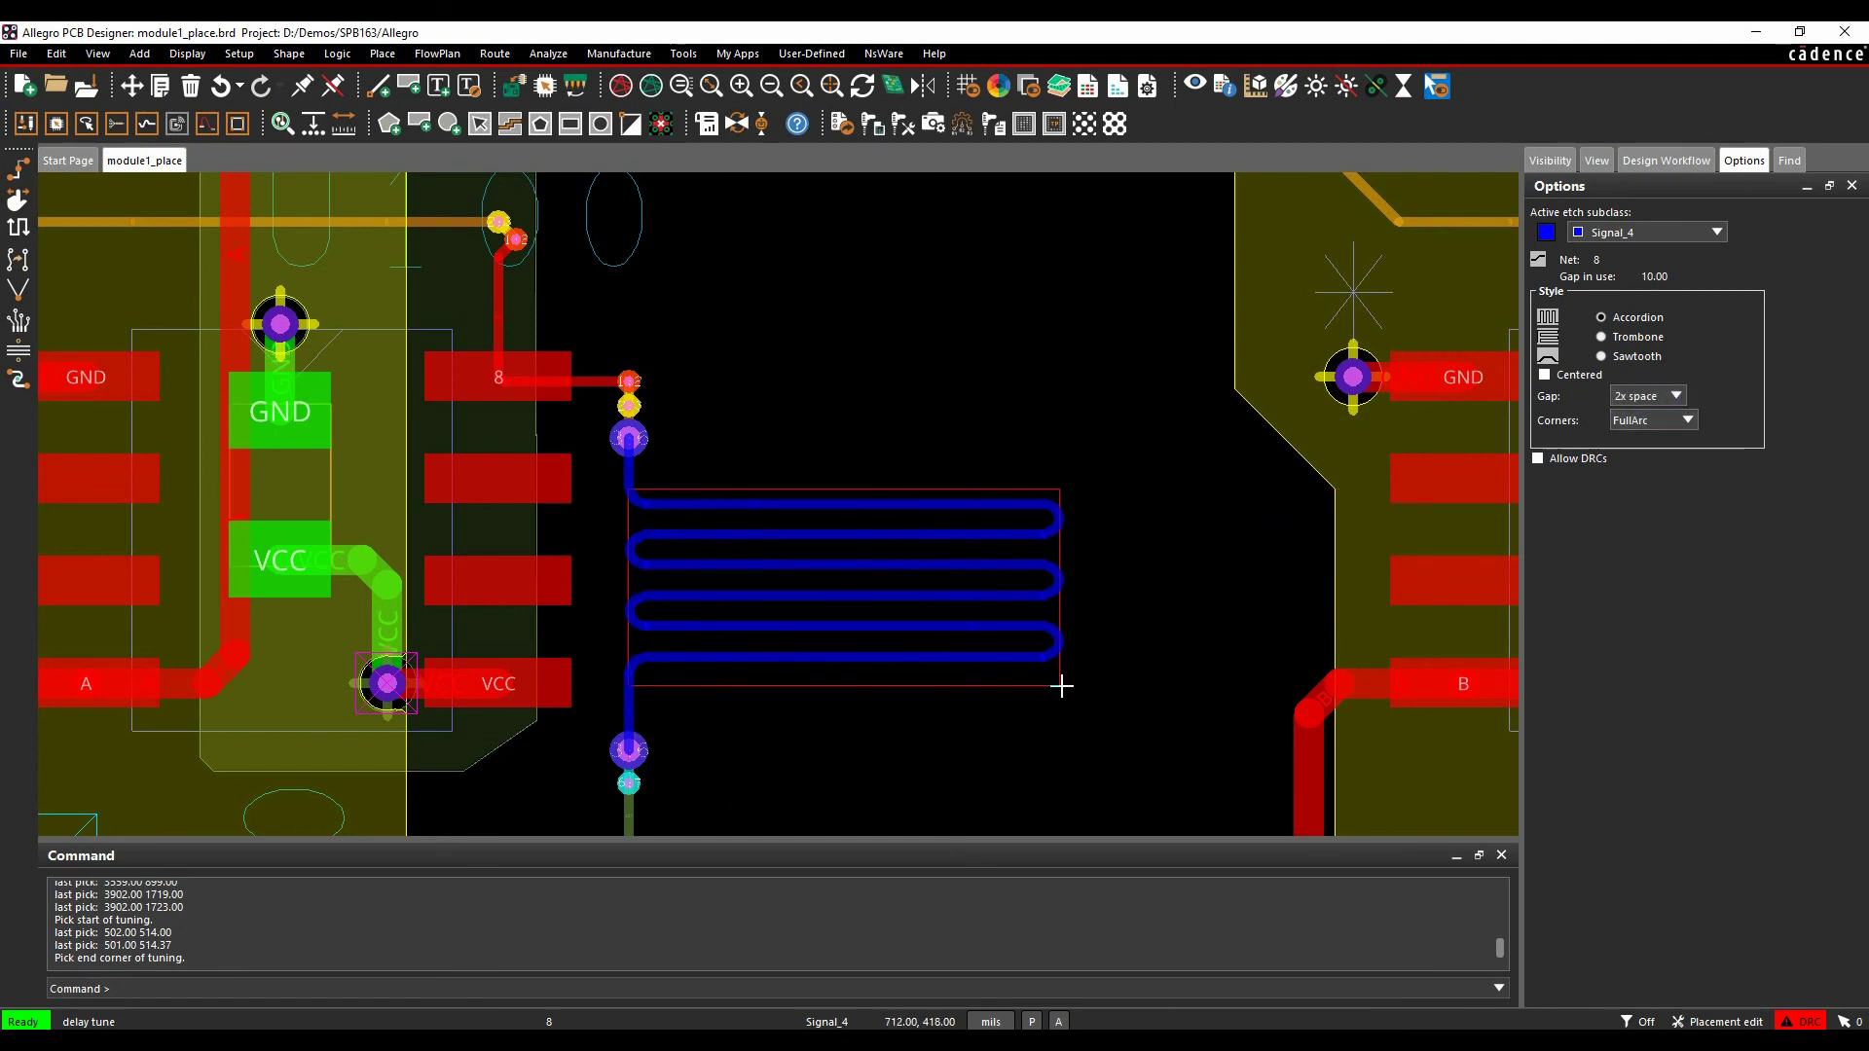
Commit the meander tuning box and finish the delay tune command
left_click(993, 677)
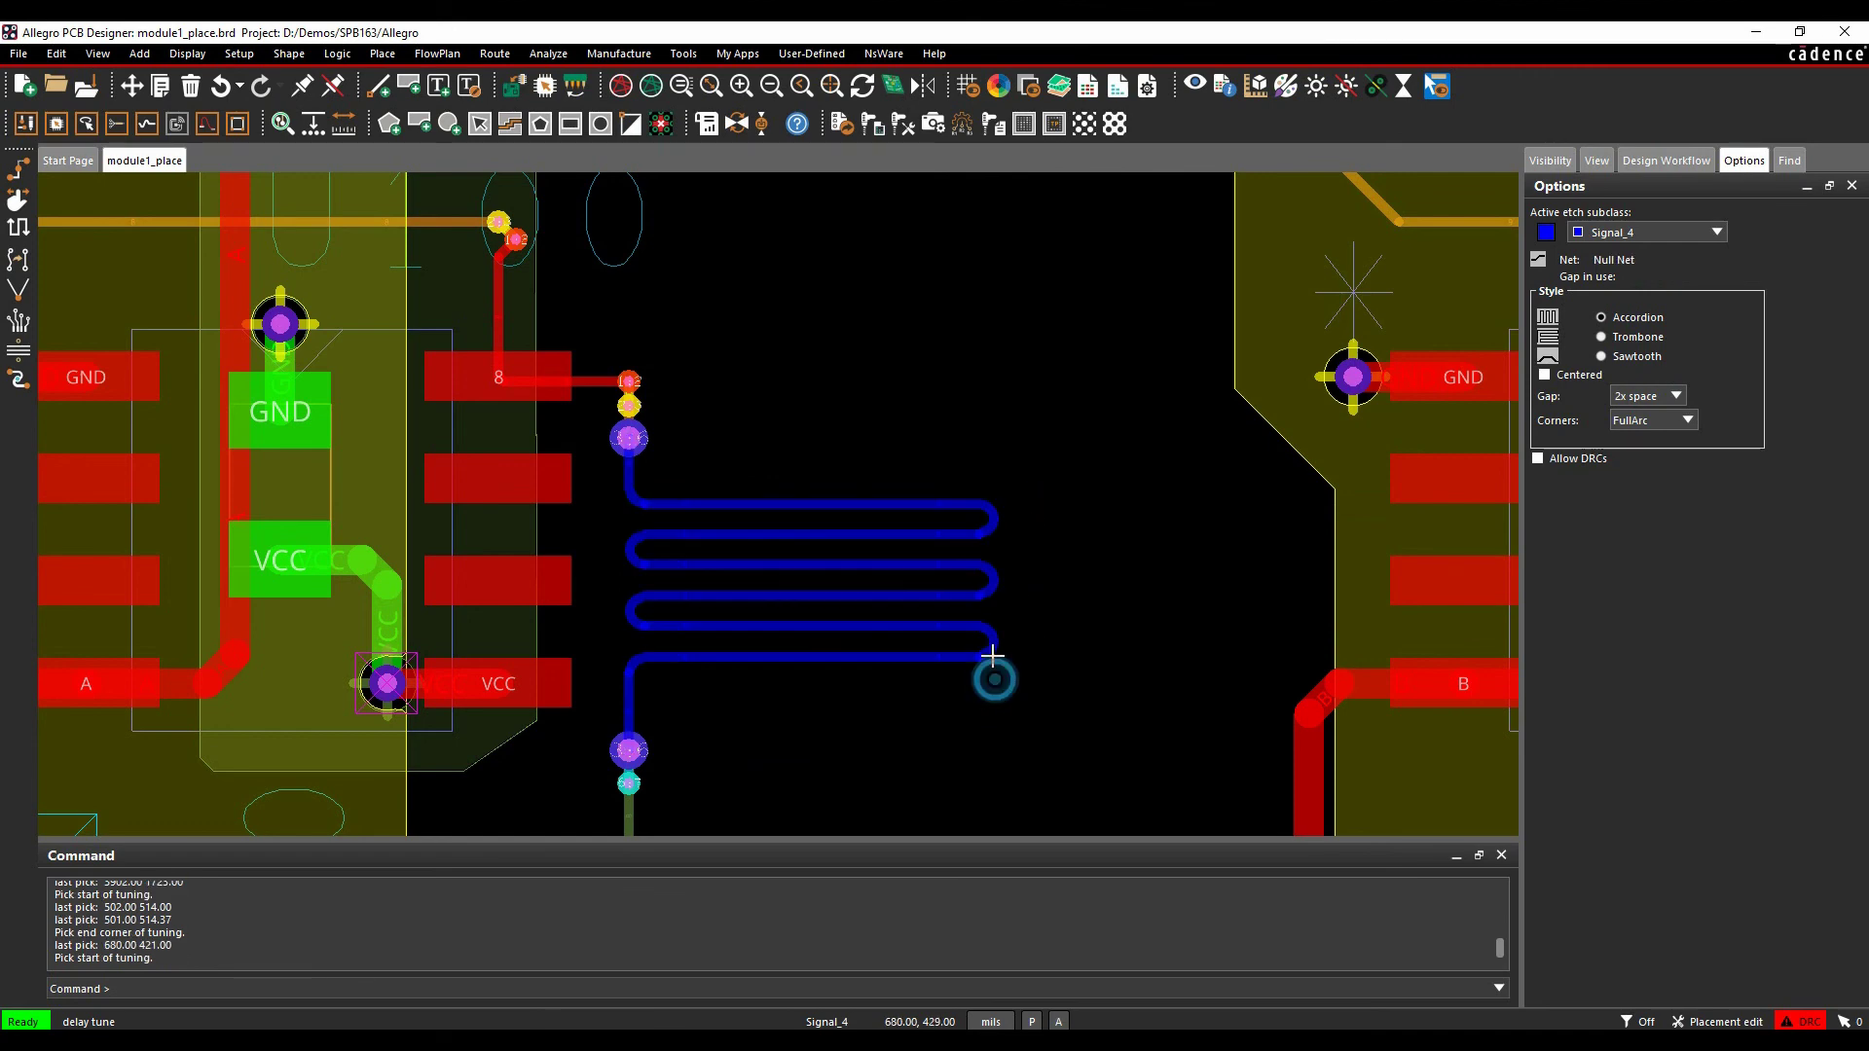
right_click(862, 419)
left_click(878, 432)
Run Place replicate update from the first module, overwriting steve_example.mdd
scroll(736, 416, "down", 5)
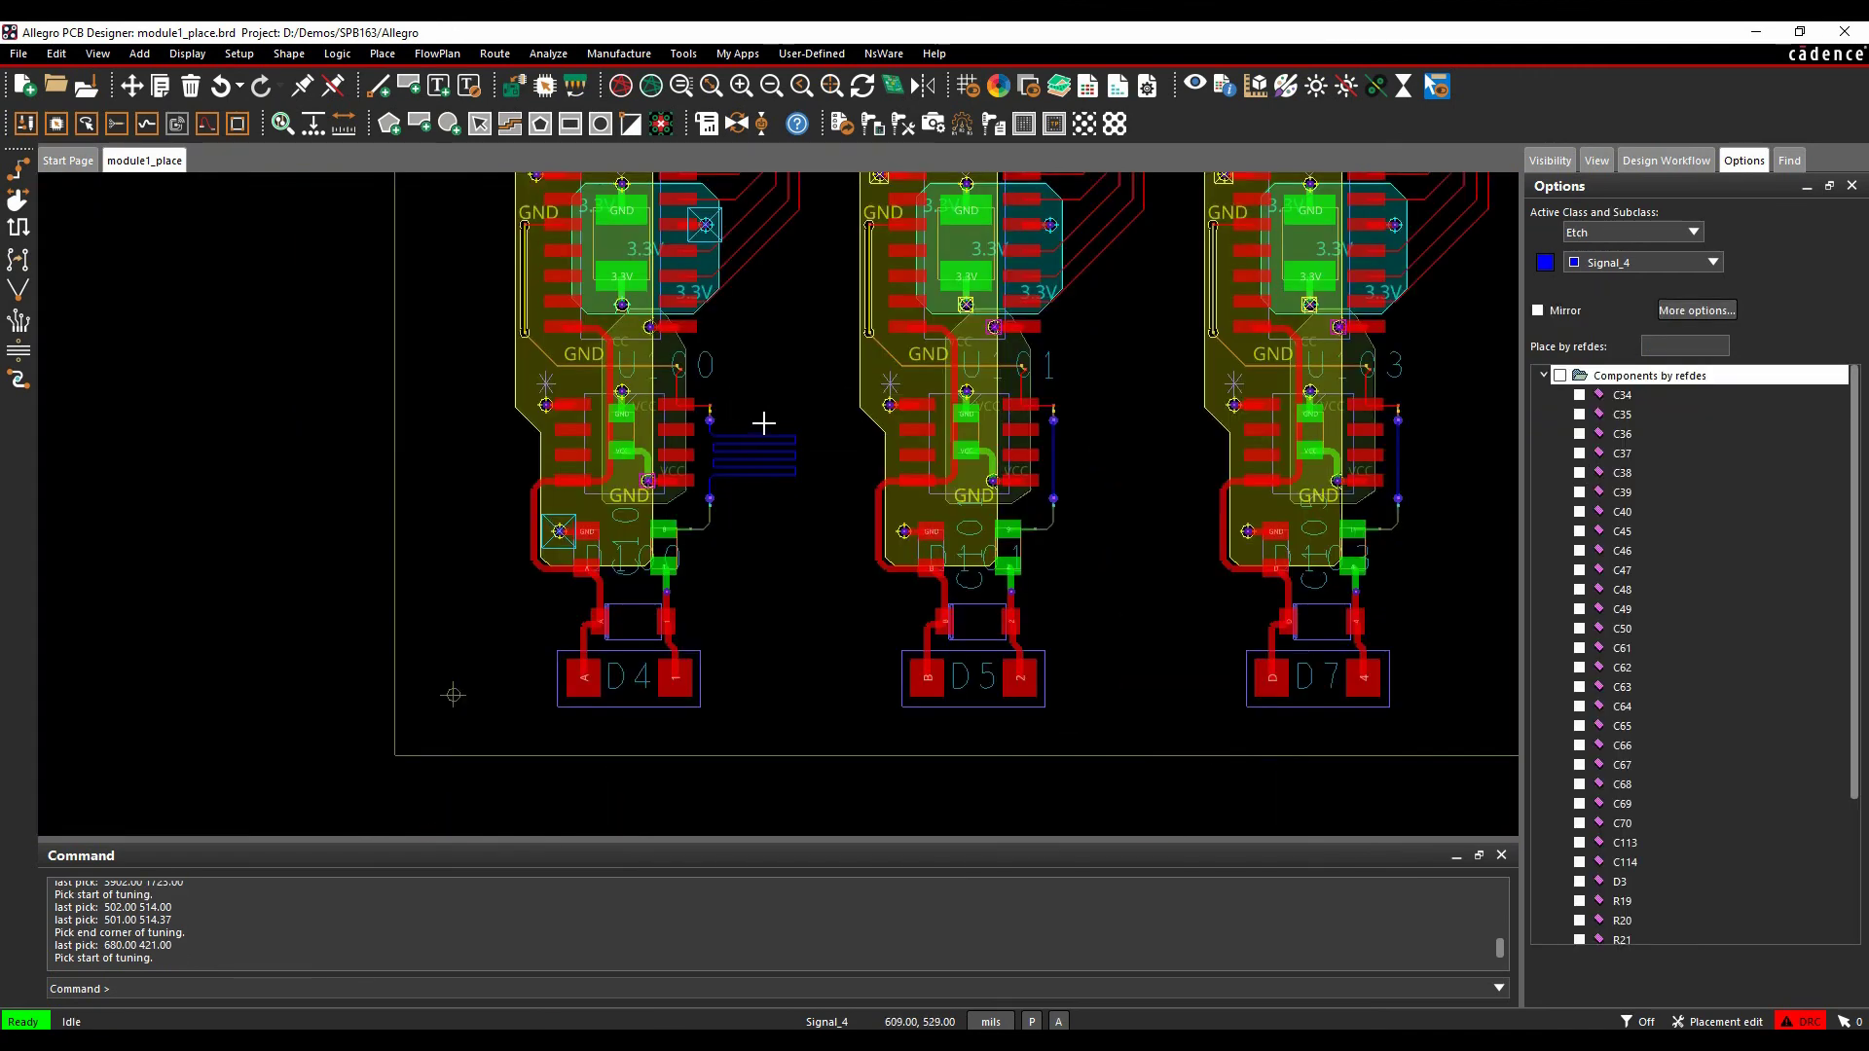
right_click(672, 387)
left_click(756, 512)
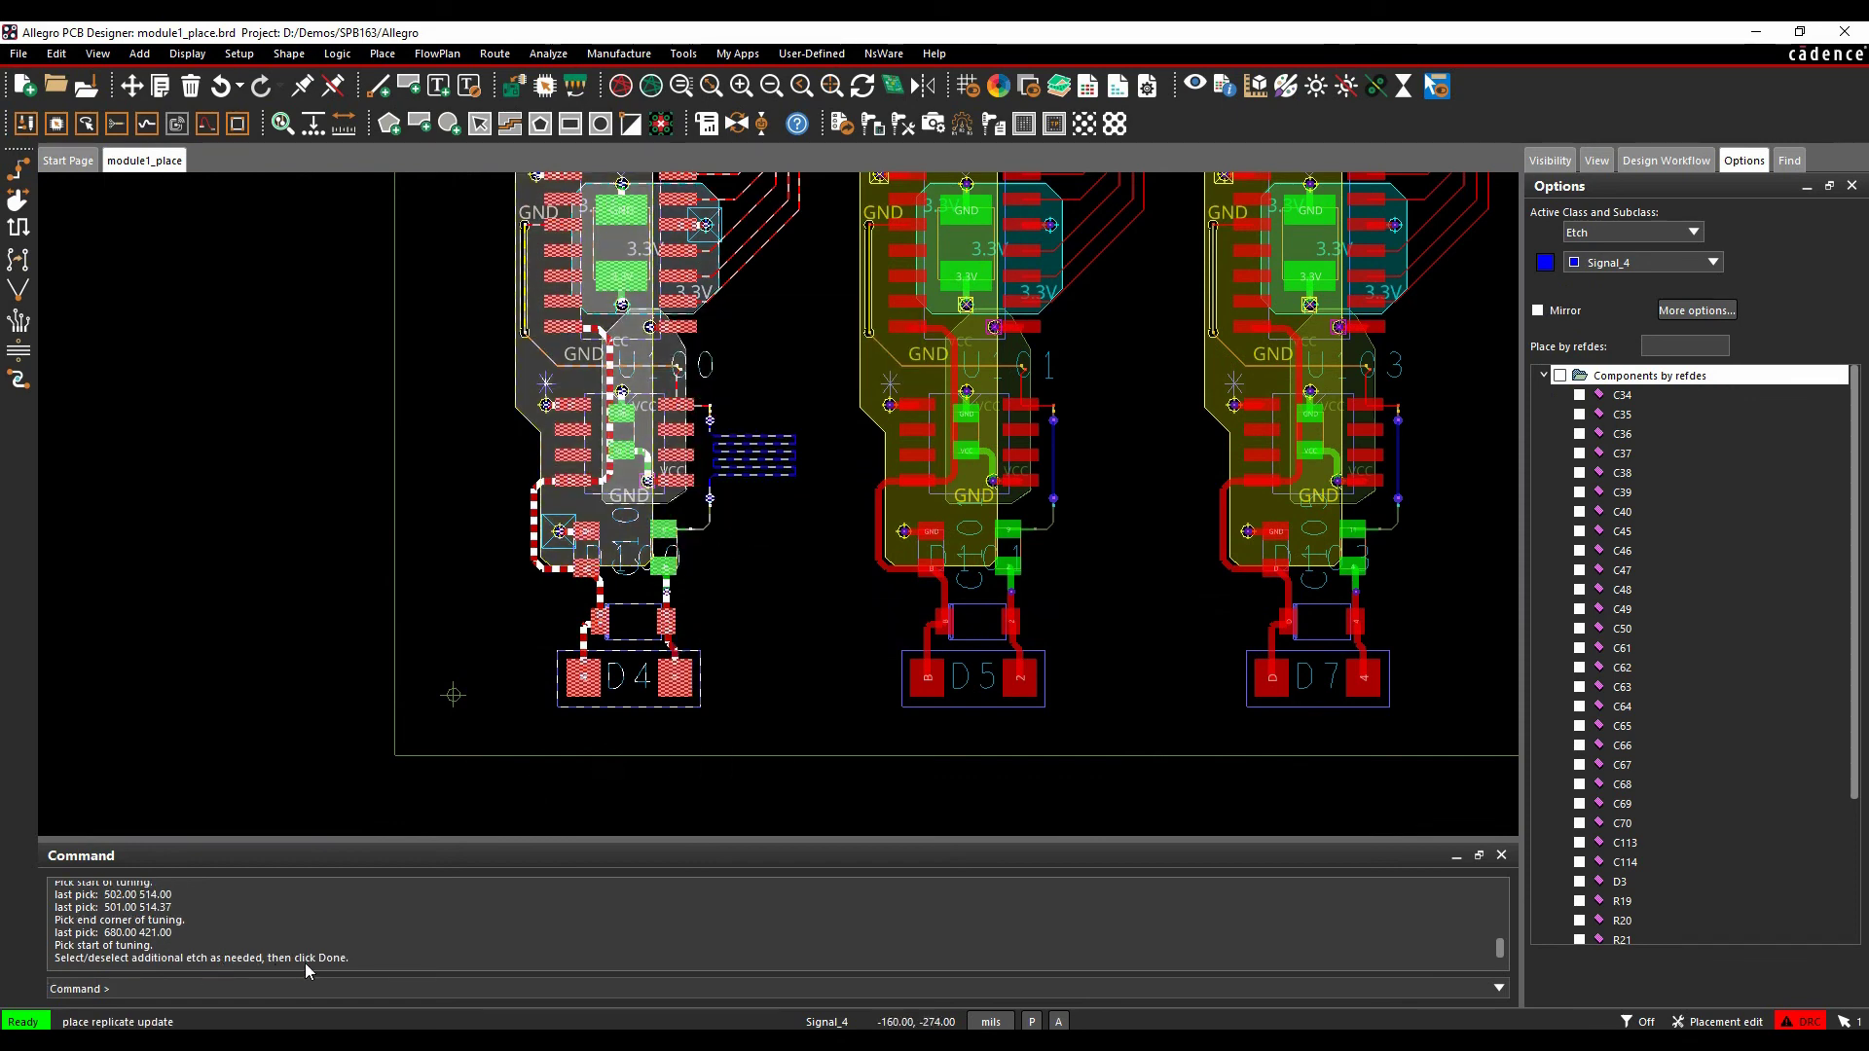
right_click(772, 588)
left_click(874, 606)
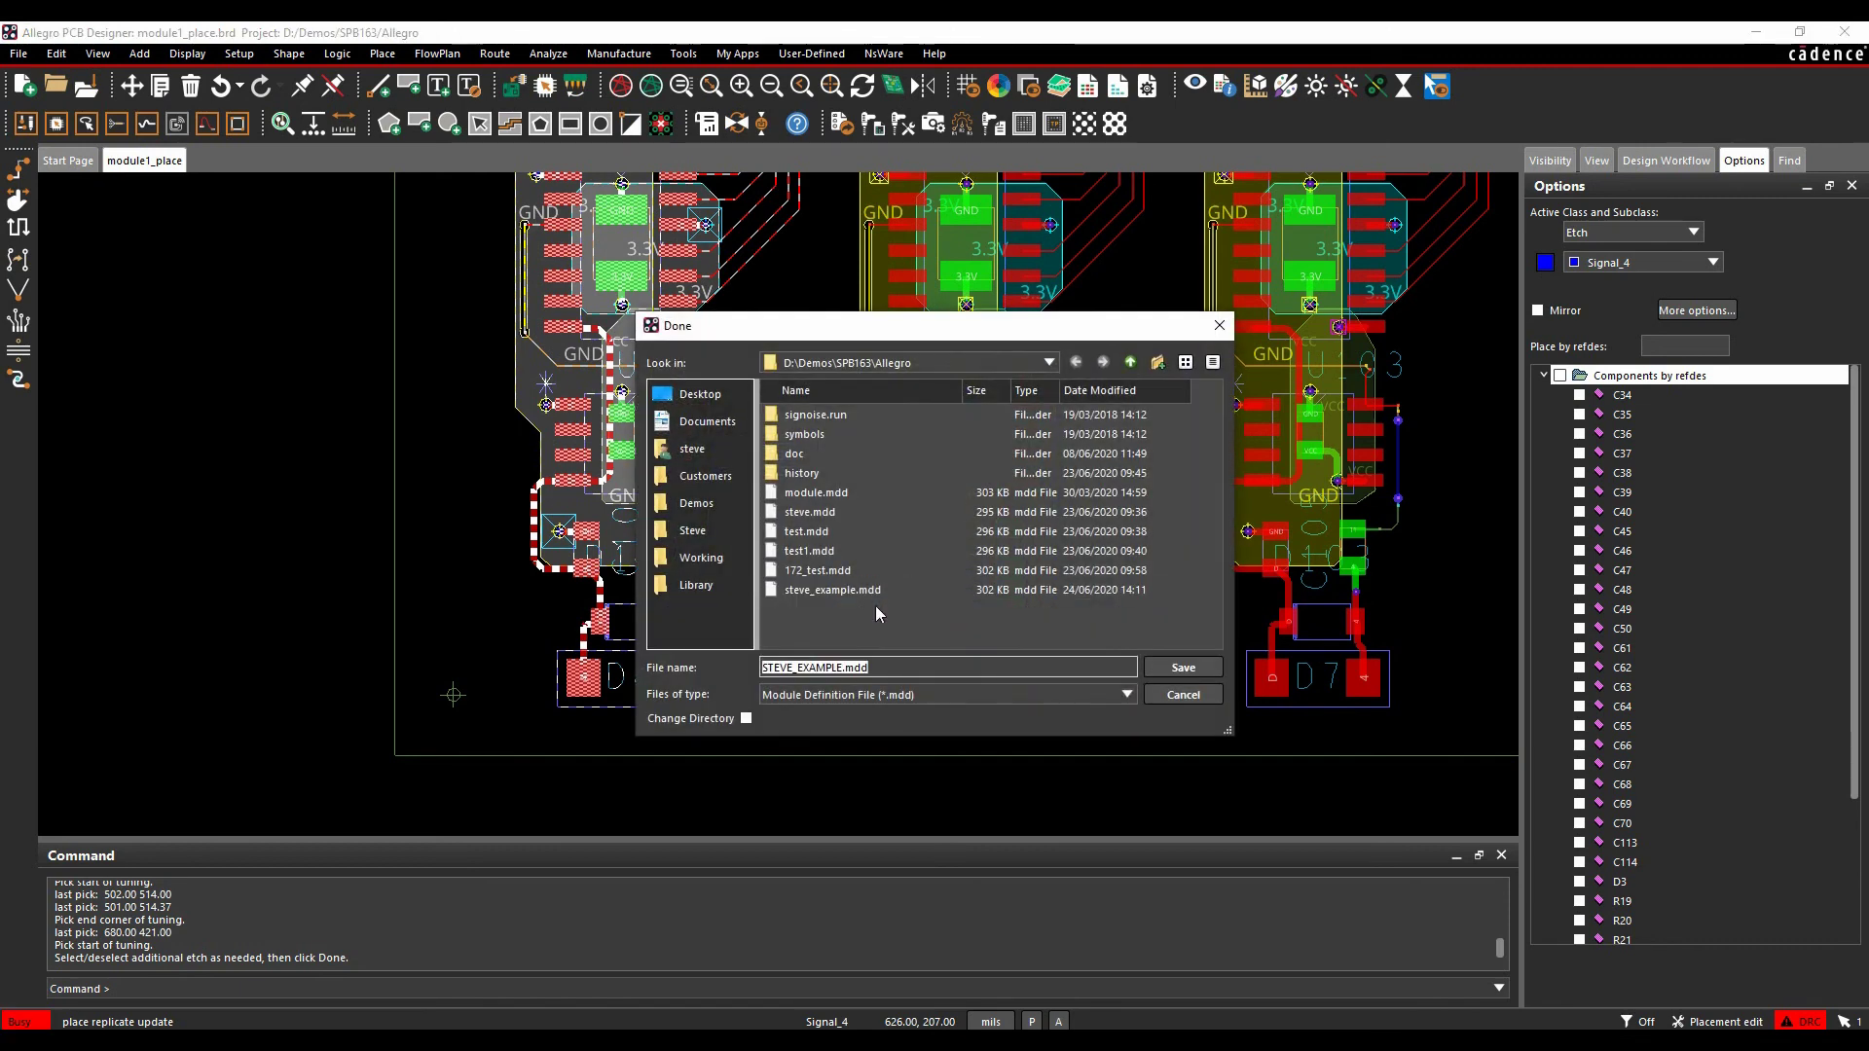
left_click(833, 593)
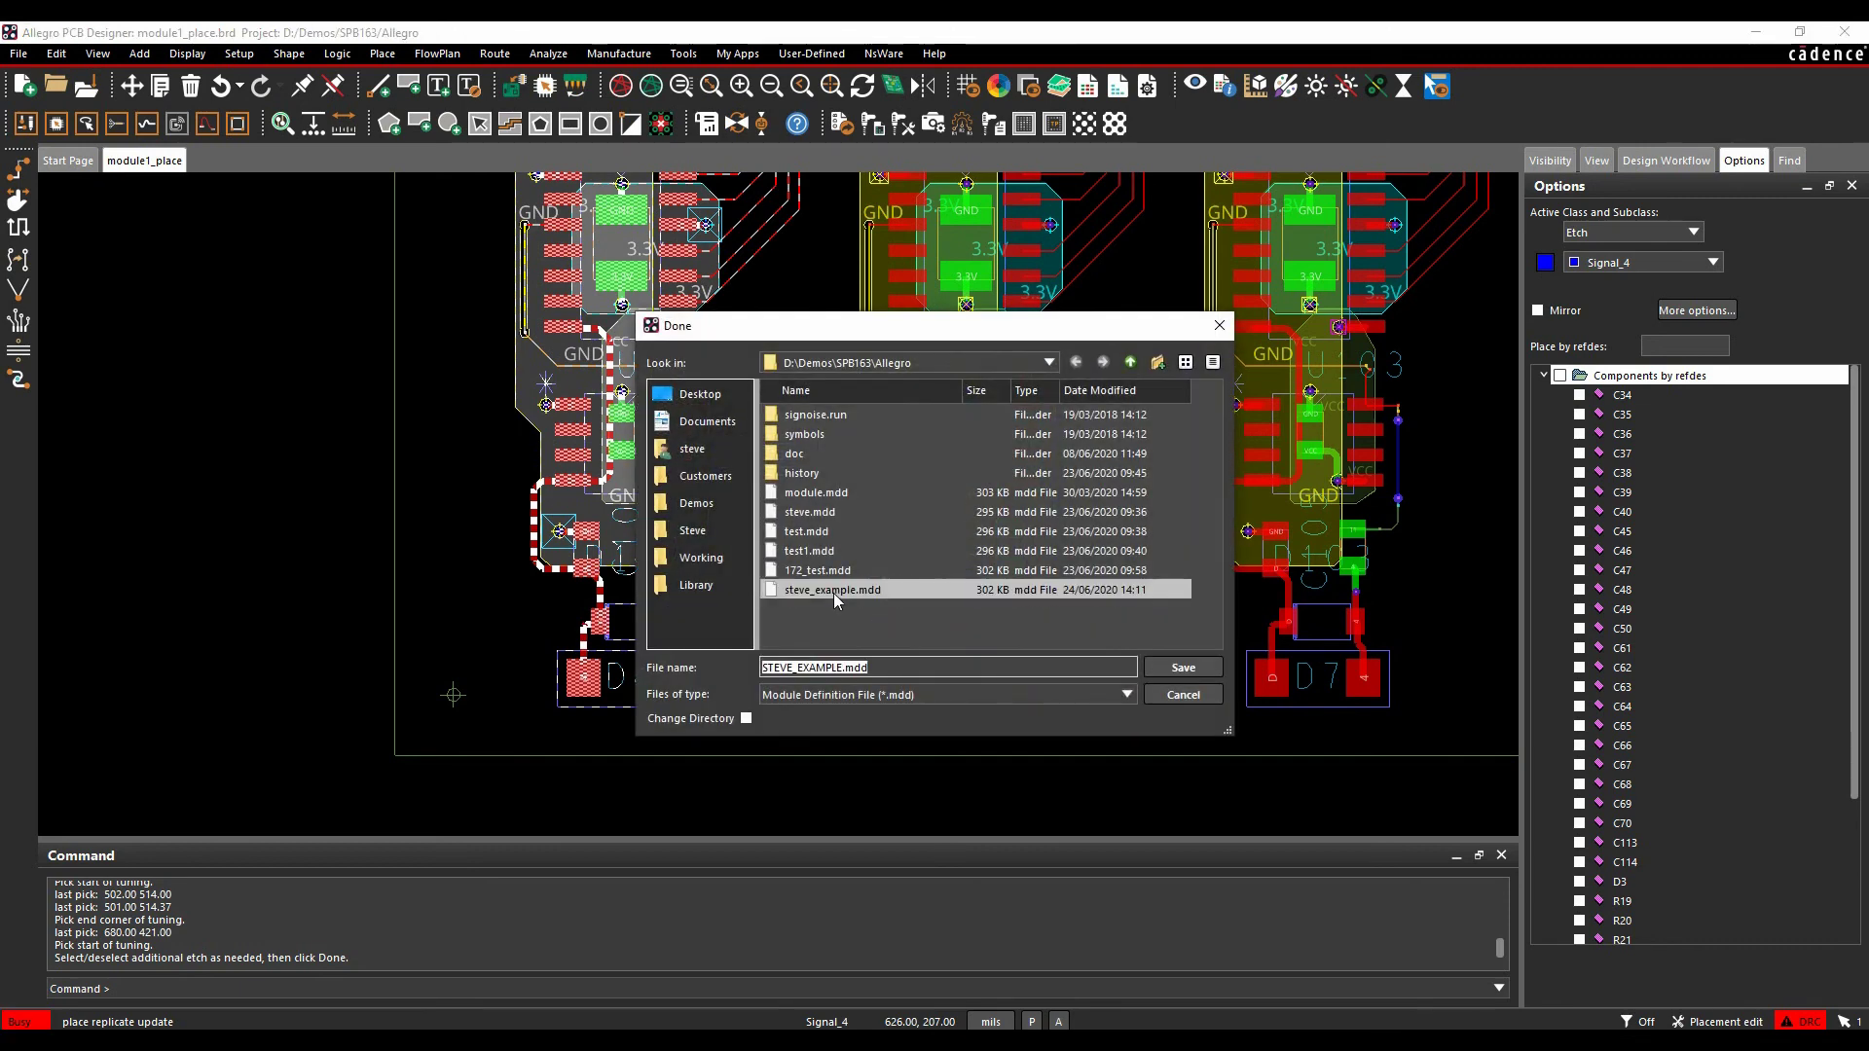
left_click(1171, 670)
left_click(1193, 608)
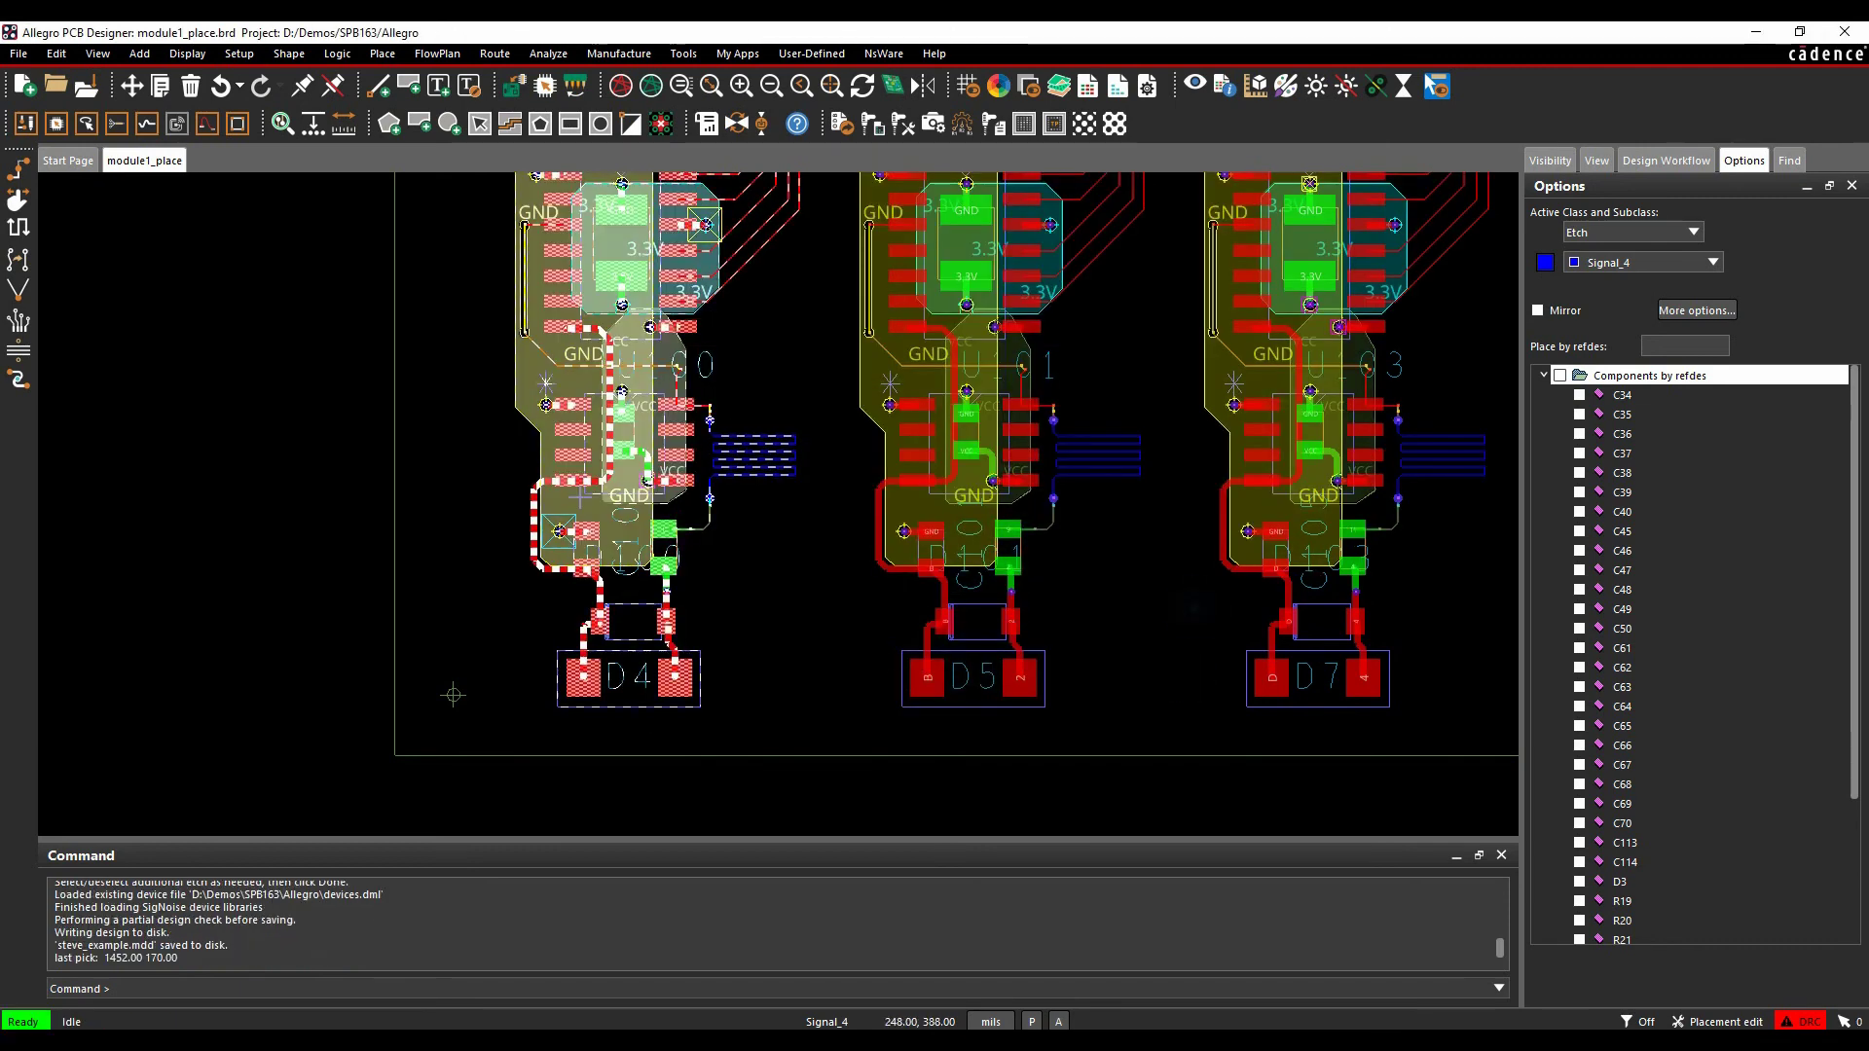
Disband U124's replicate group CR_STEVE_EXAMPLE_6 with all seven modules in view
scroll(1174, 525, "down", 4)
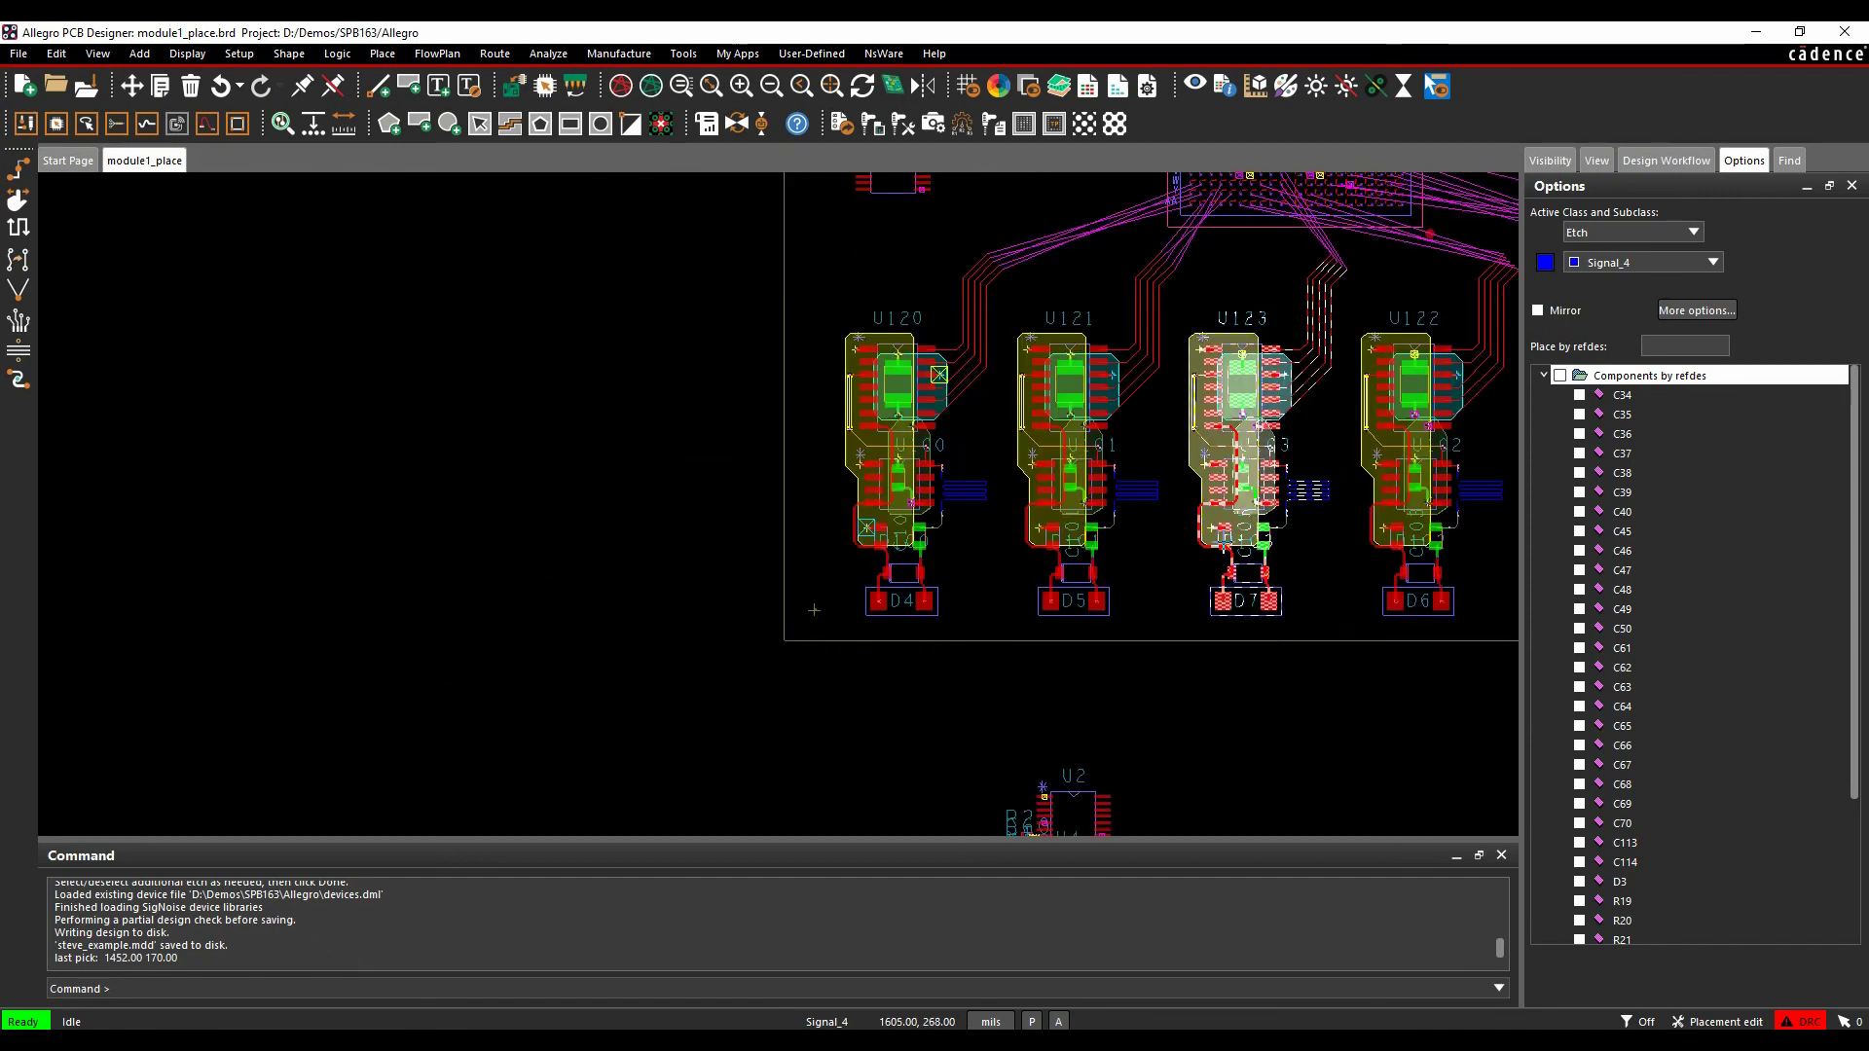
middle_click_drag(1080, 562, 817, 563)
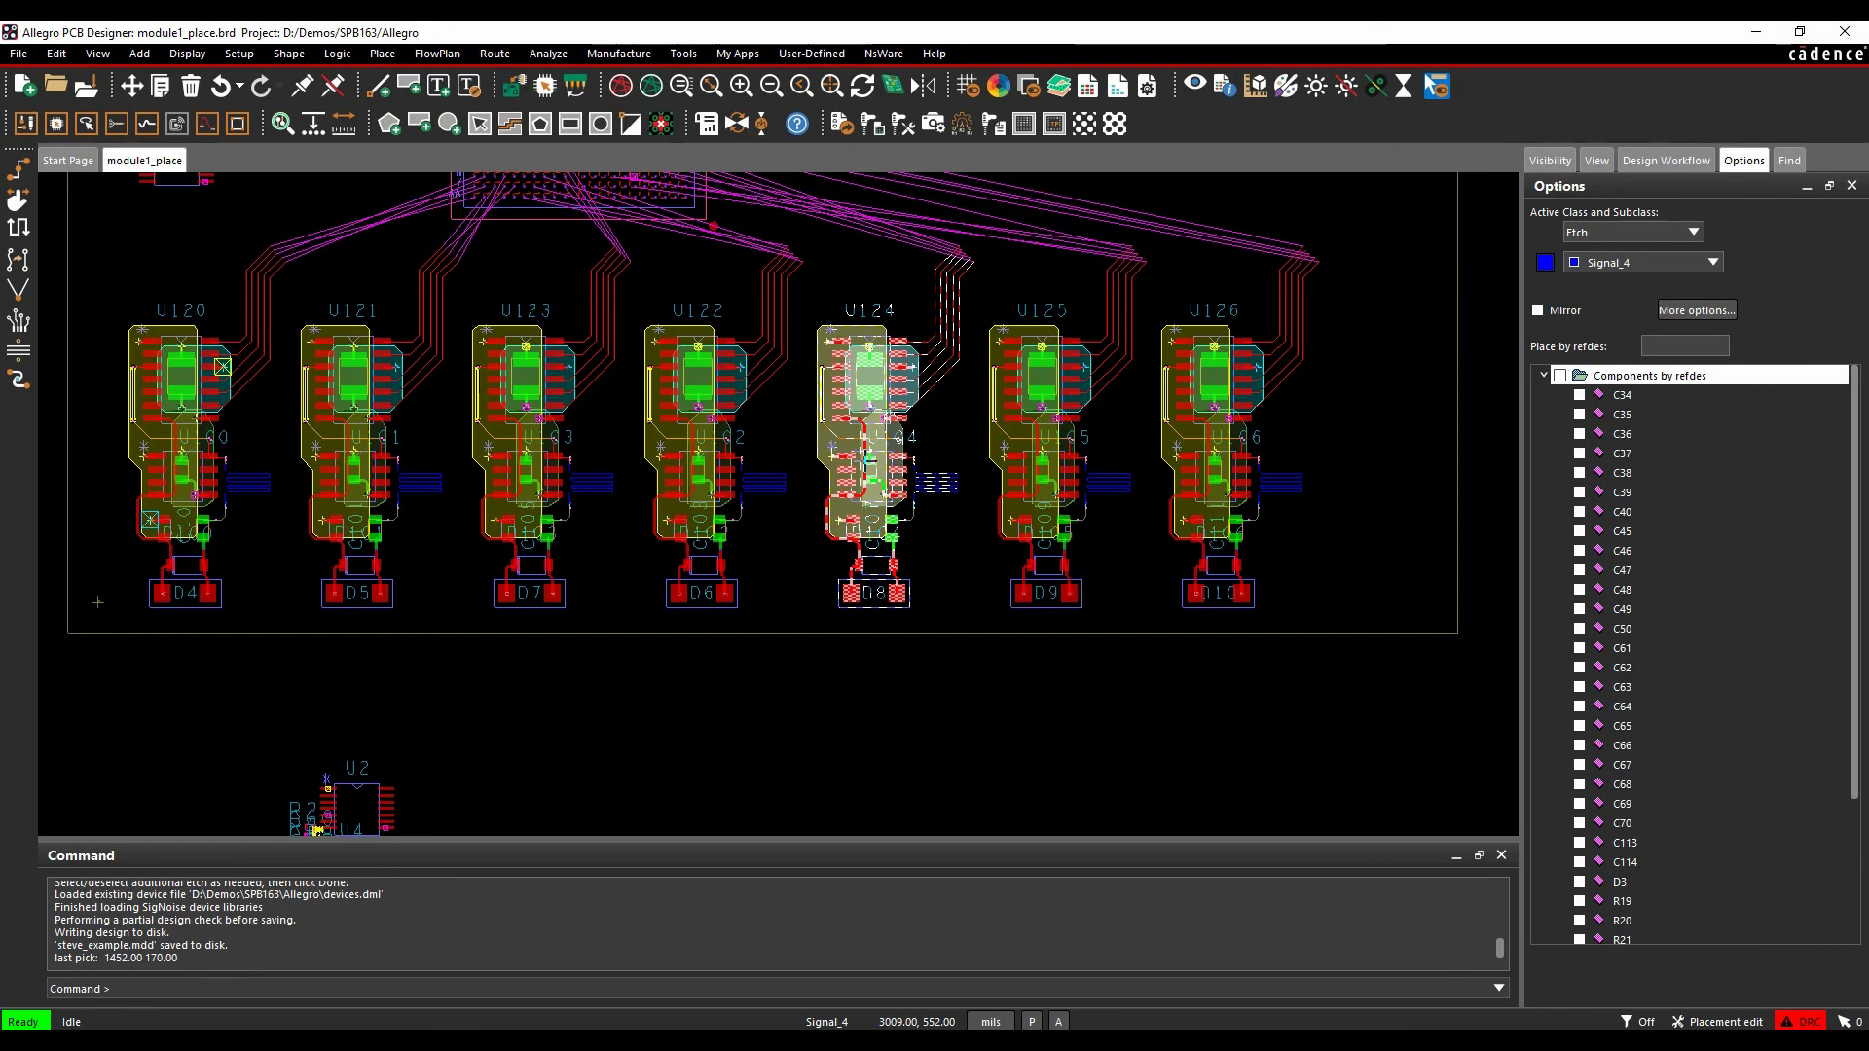
right_click(867, 382)
left_click(942, 600)
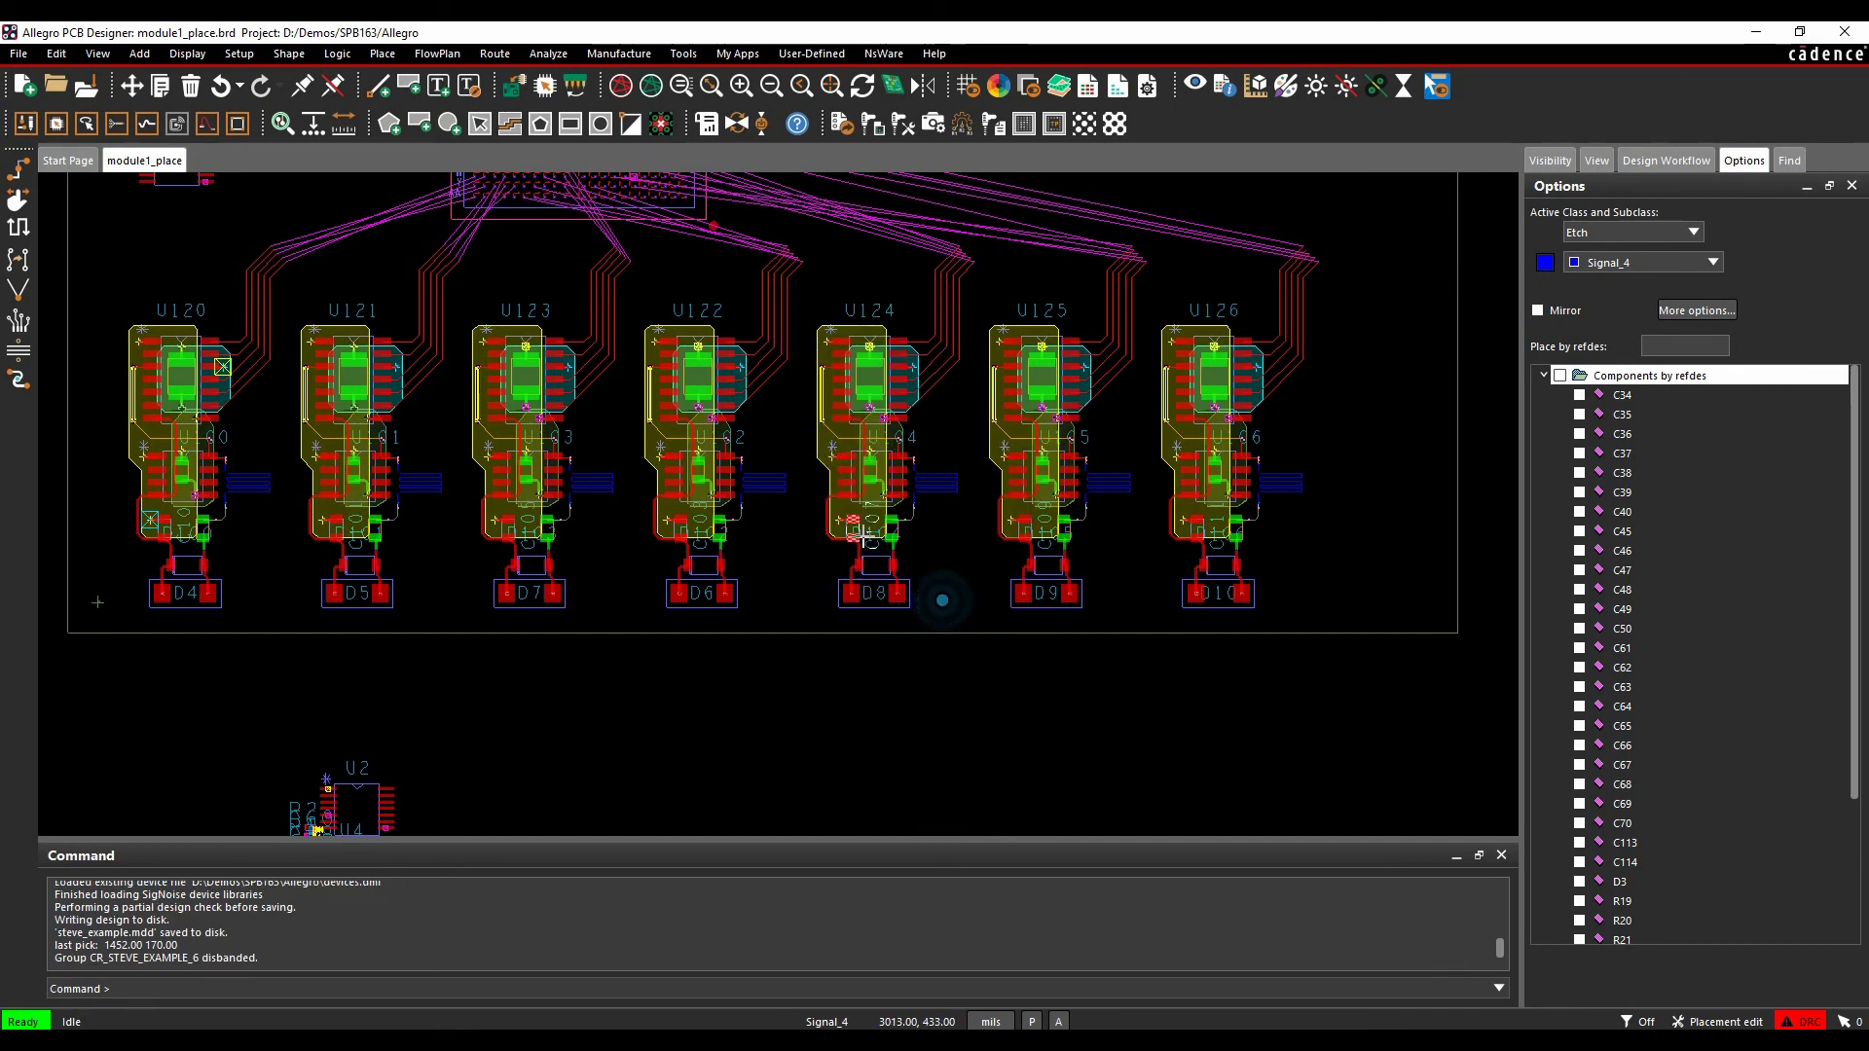
left_click(822, 676)
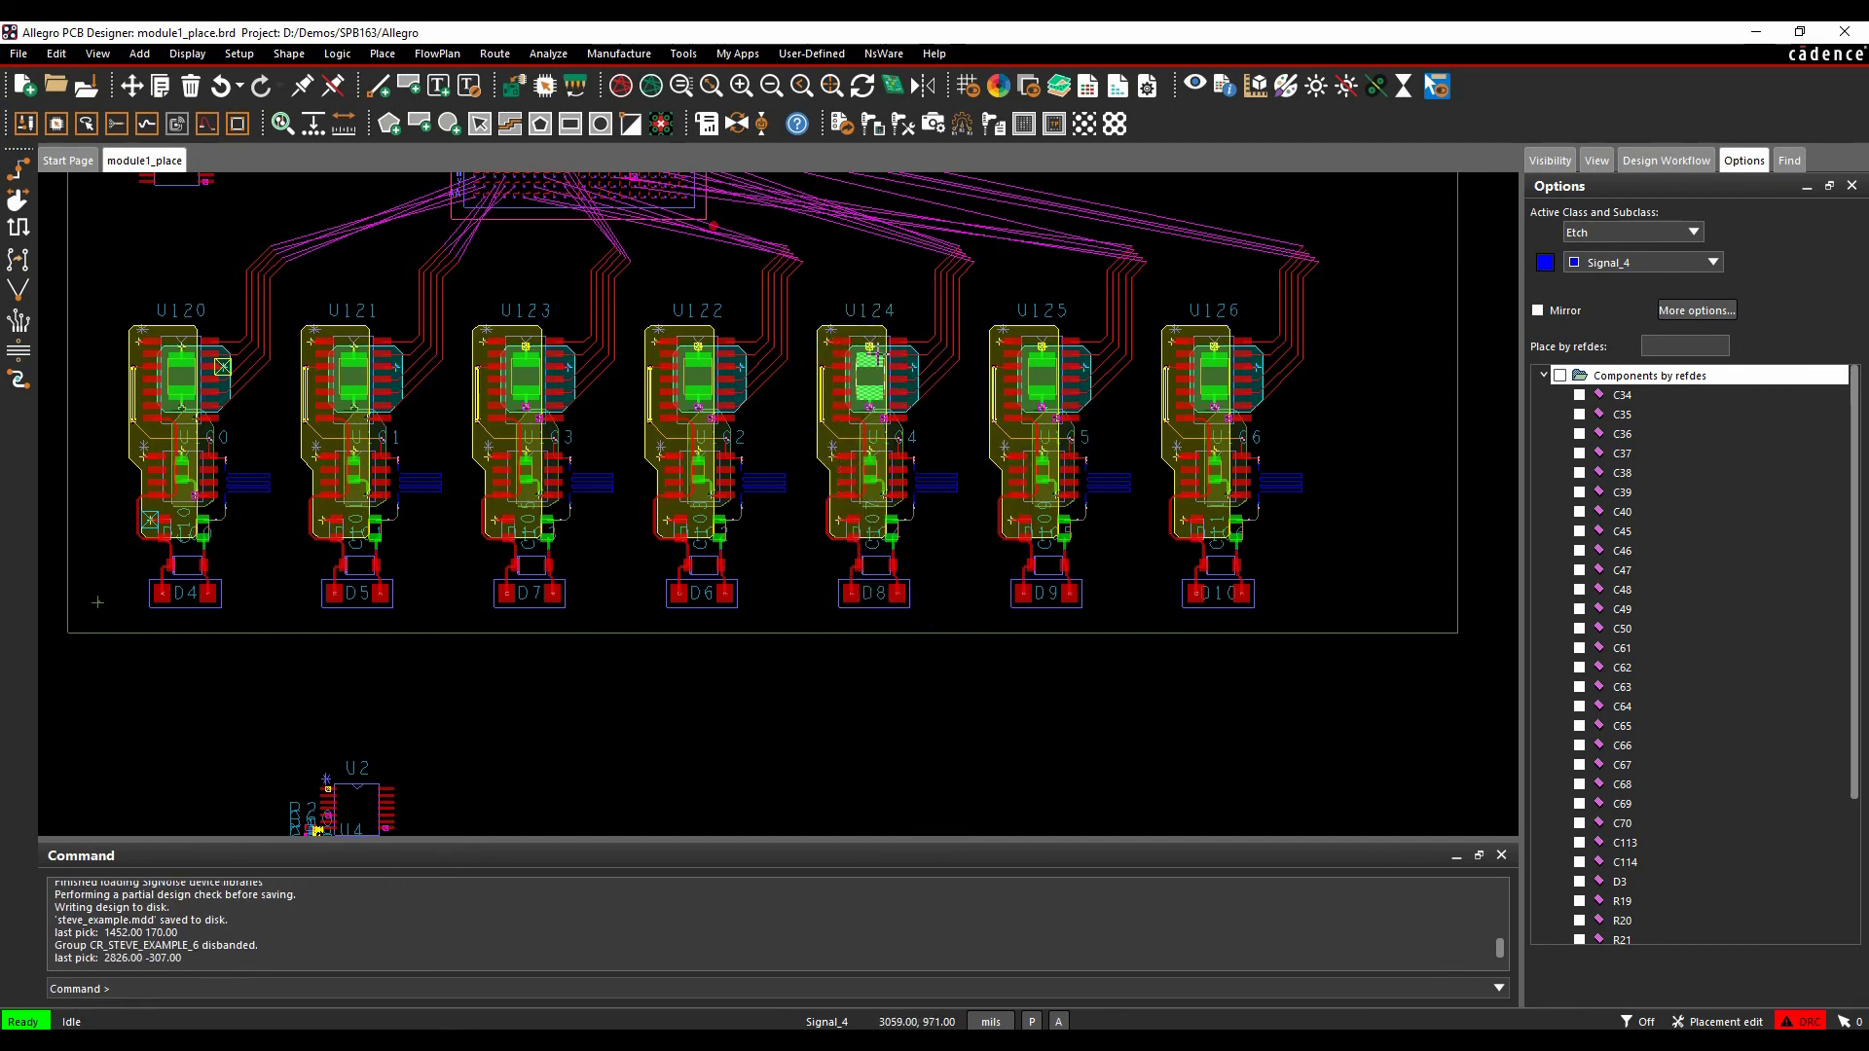